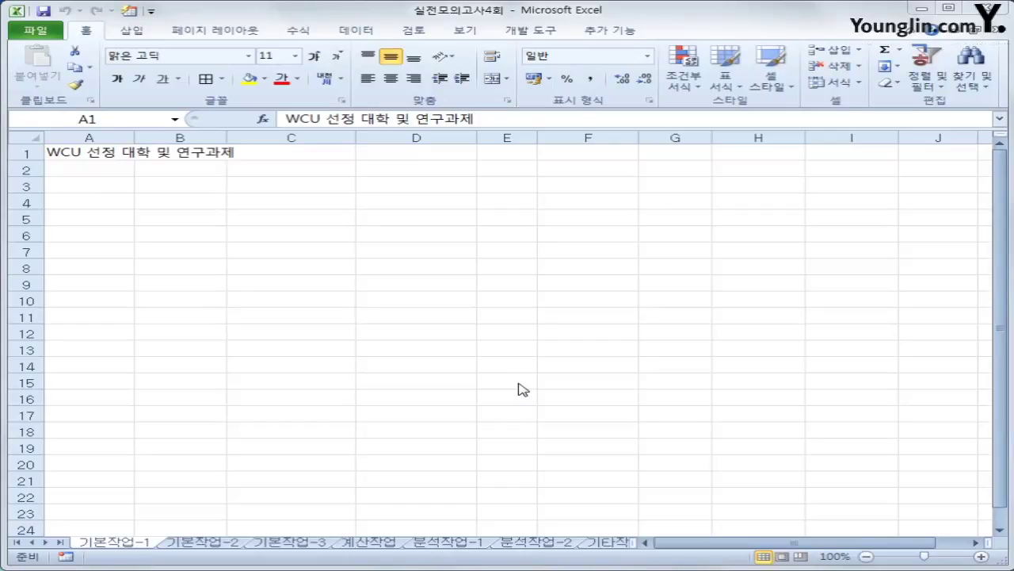
# On the 기본작업-2 sheet, set title cells A1:D1 to centred horizontal alignment and merge them
pyautogui.click(243, 546)
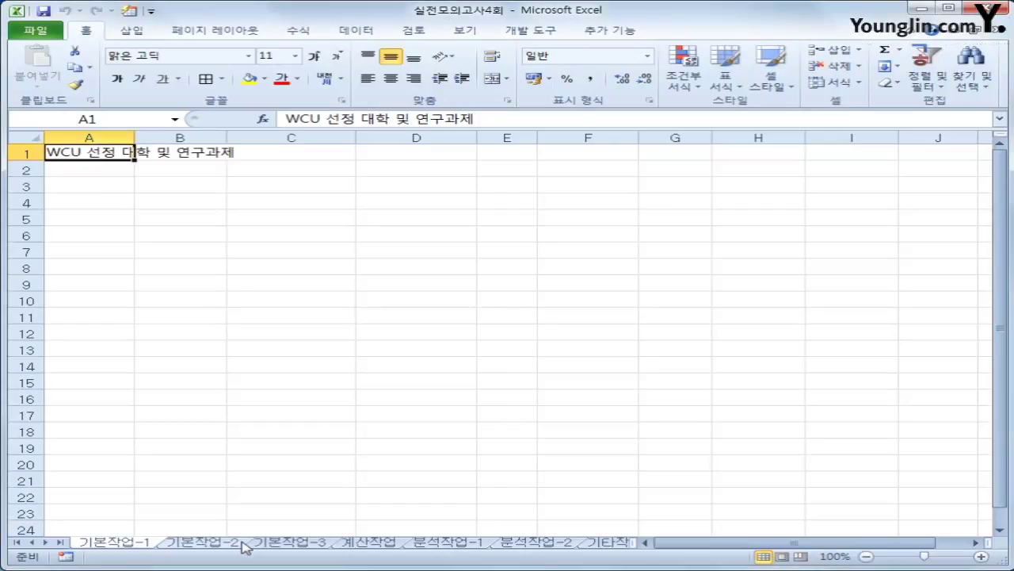
pyautogui.click(243, 543)
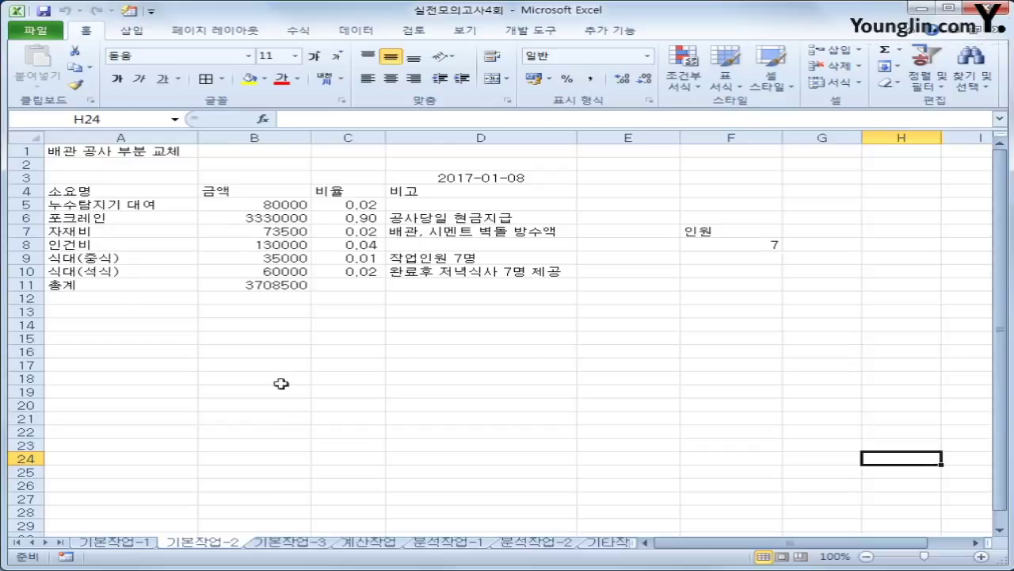
pyautogui.moveTo(166, 150); pyautogui.dragTo(463, 147)
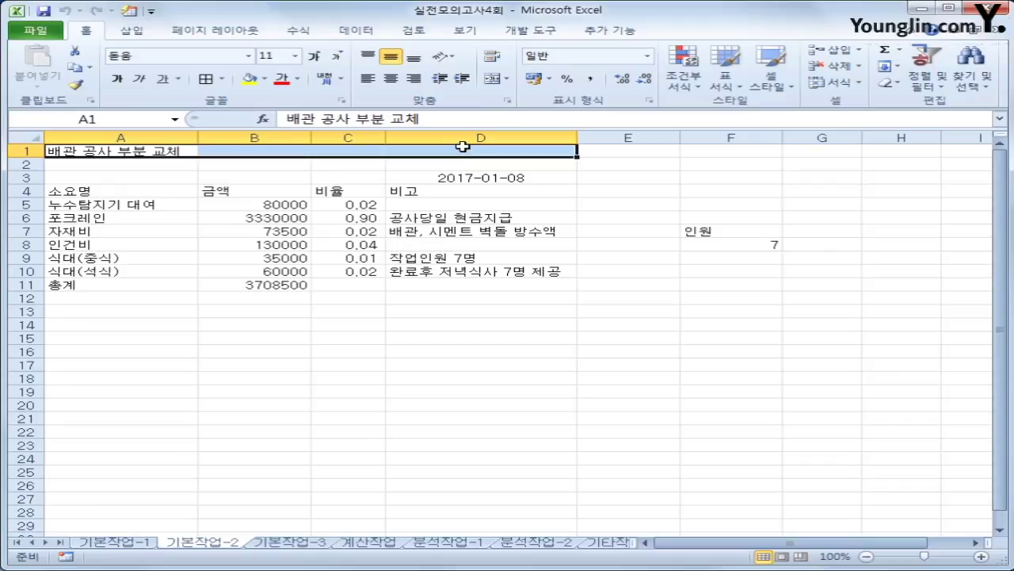
pyautogui.rightClick(463, 149)
pyautogui.click(555, 364)
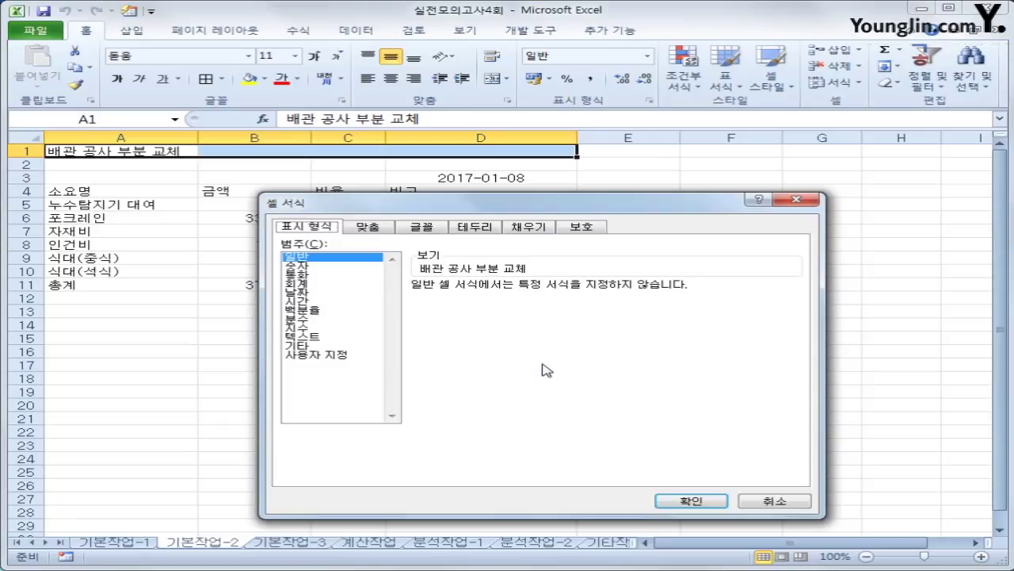
pyautogui.click(373, 229)
pyautogui.click(380, 274)
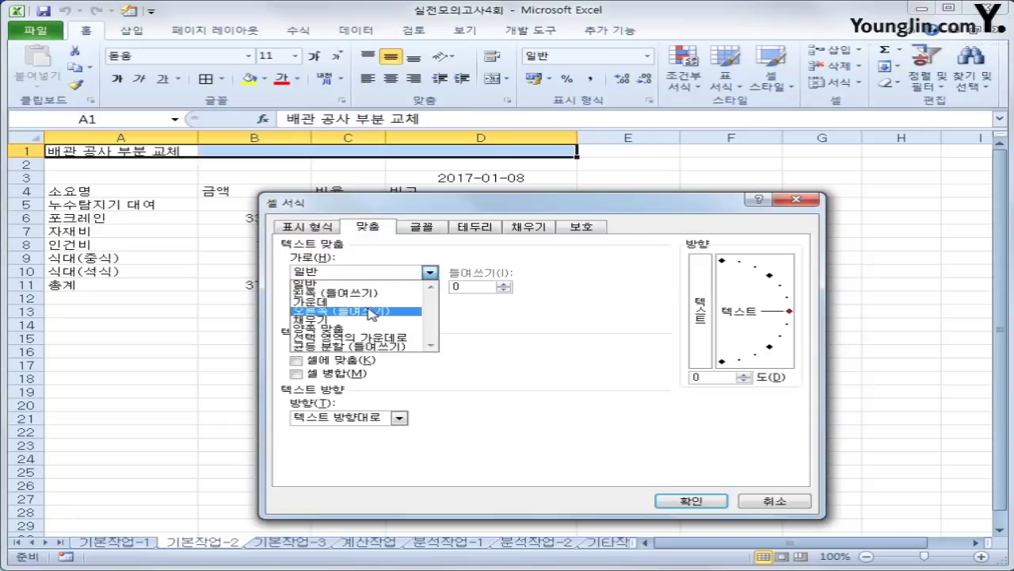
pyautogui.click(372, 310)
pyautogui.click(359, 376)
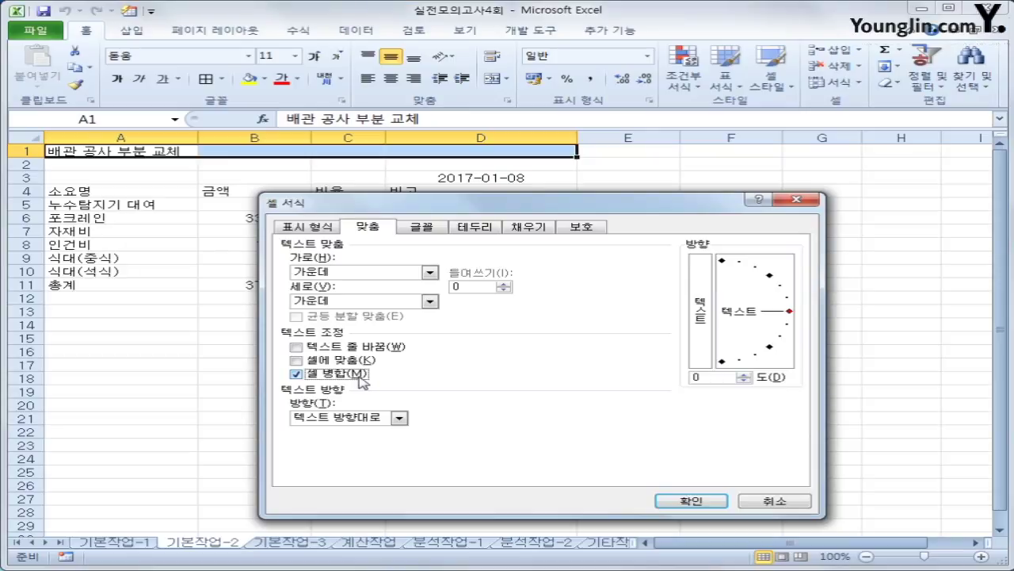
# Set the title font of A1:D1 to 새굴림, size 18, in white
pyautogui.click(440, 230)
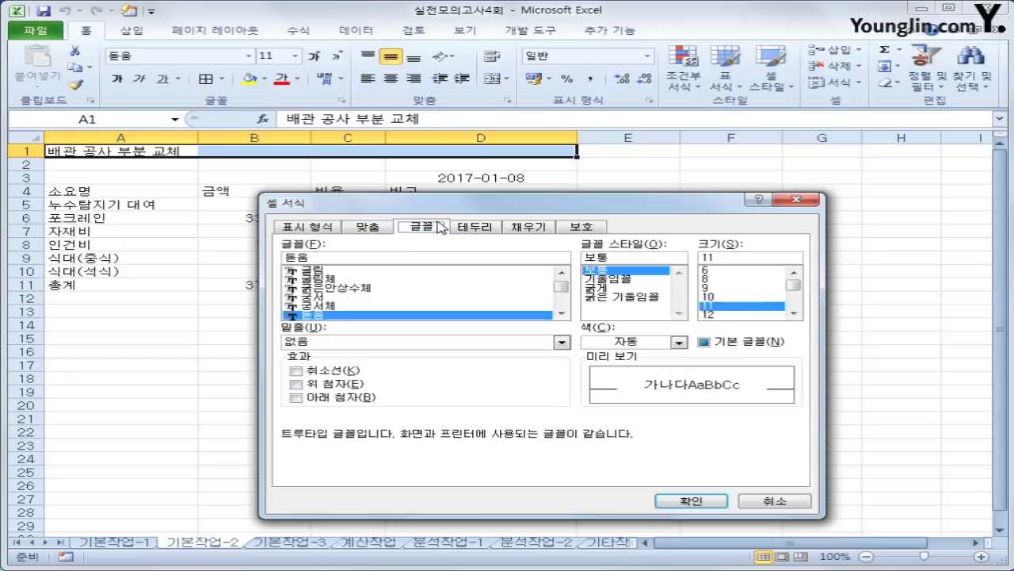
pyautogui.moveTo(559, 288)
pyautogui.mouseDown()
pyautogui.moveTo(561, 317)
pyautogui.moveTo(561, 283)
pyautogui.mouseUp()
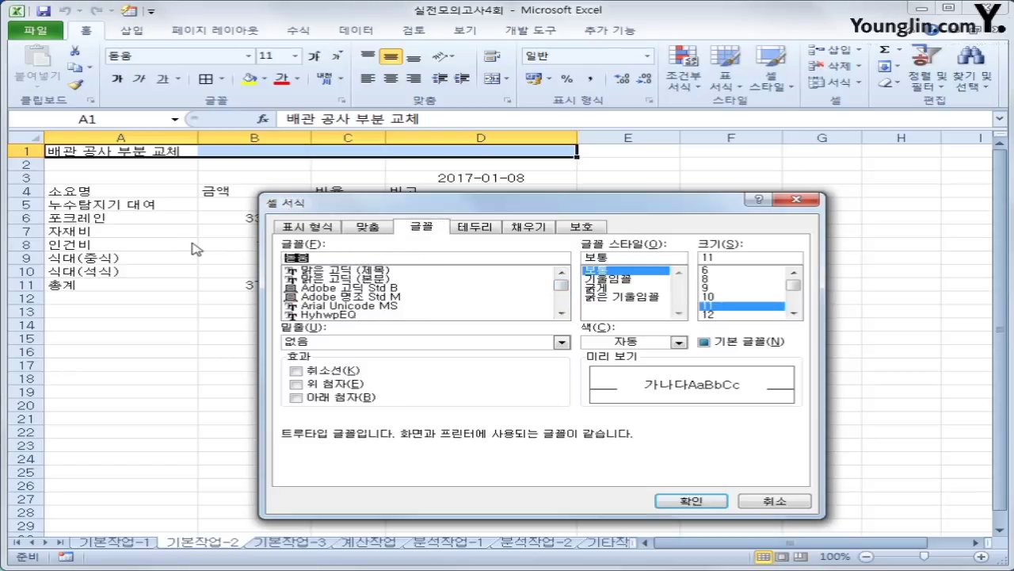
pyautogui.write('새')
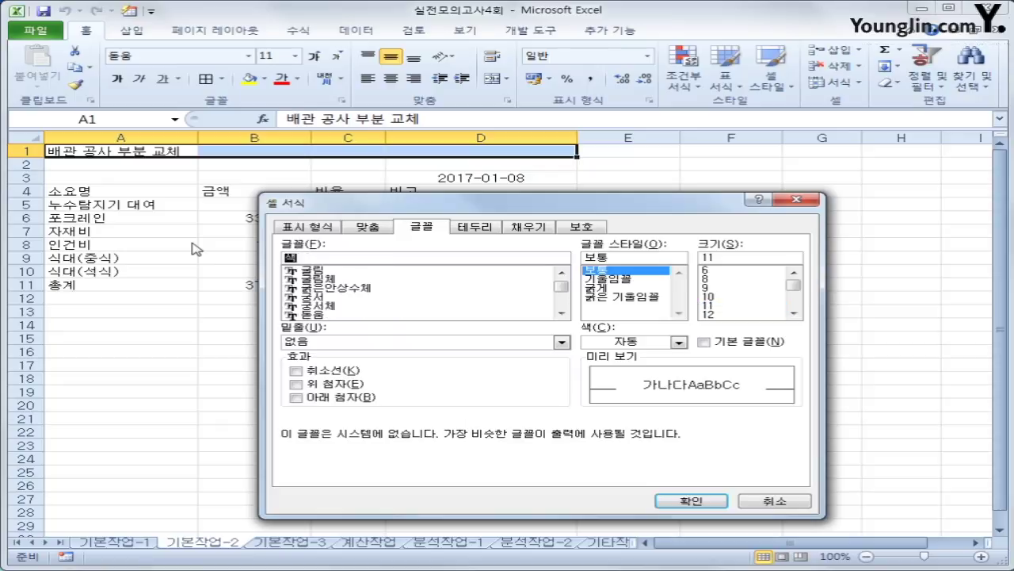
pyautogui.write('굴림')
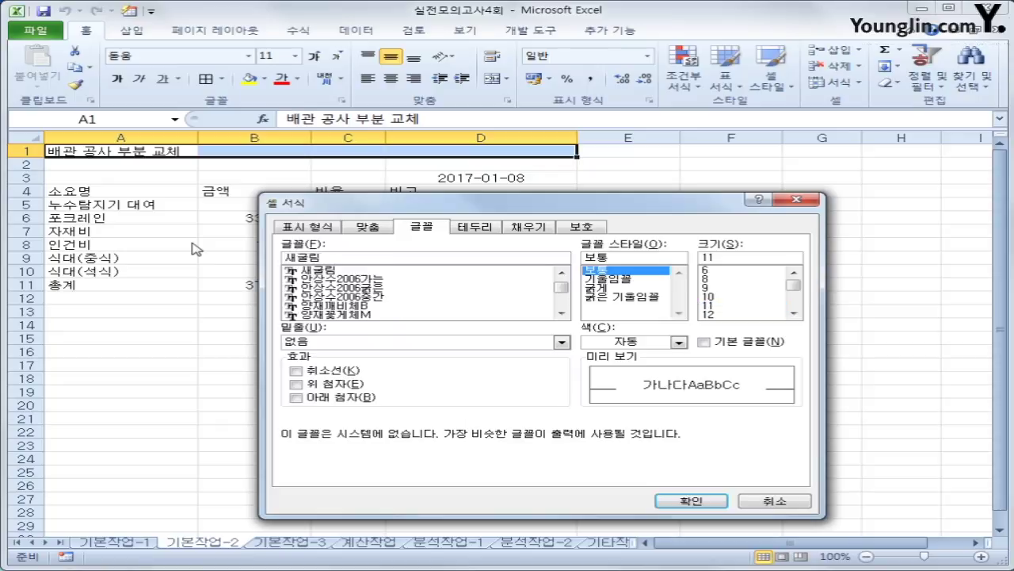
pyautogui.click(347, 271)
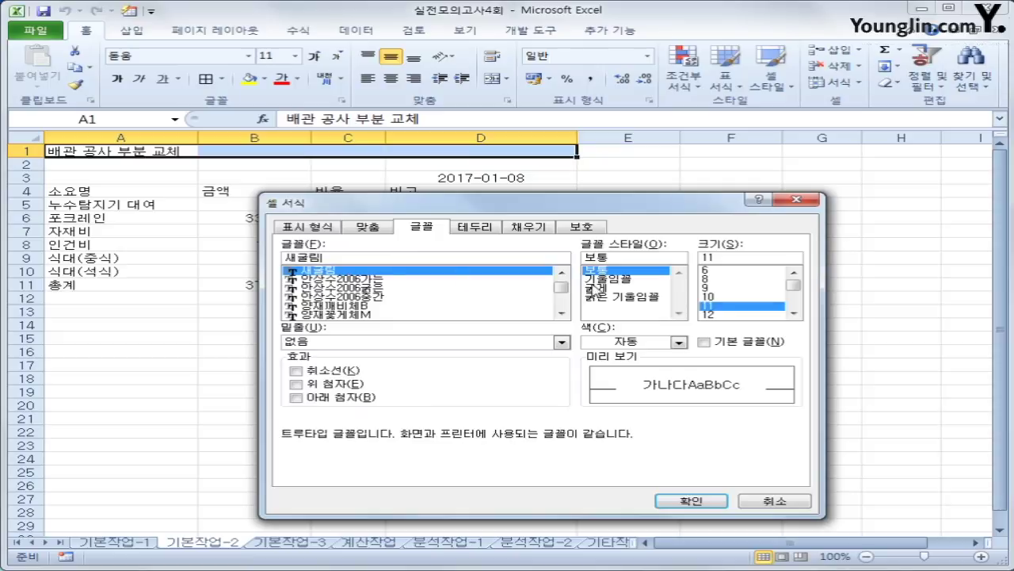
pyautogui.click(793, 313)
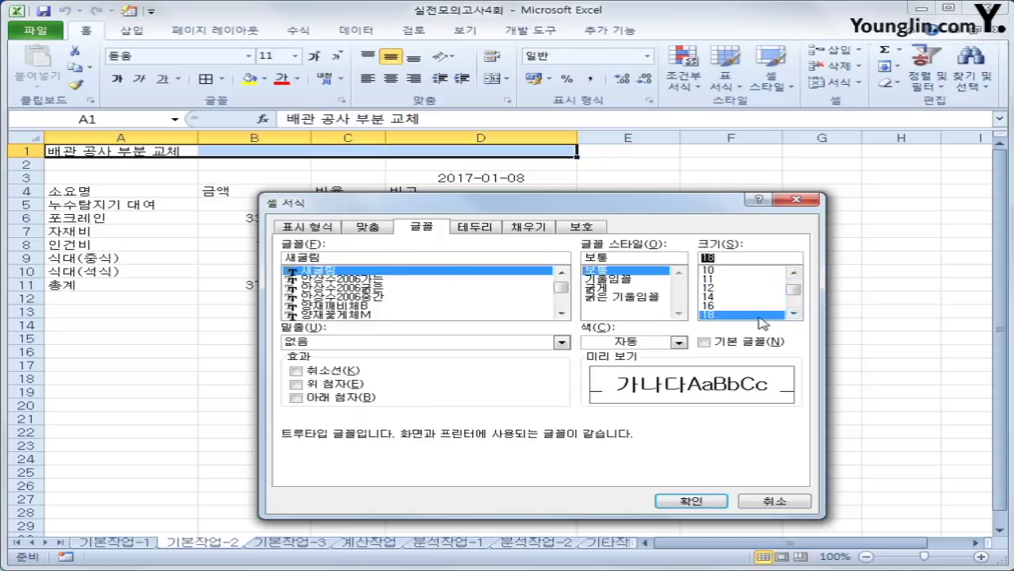
pyautogui.click(759, 315)
pyautogui.click(679, 341)
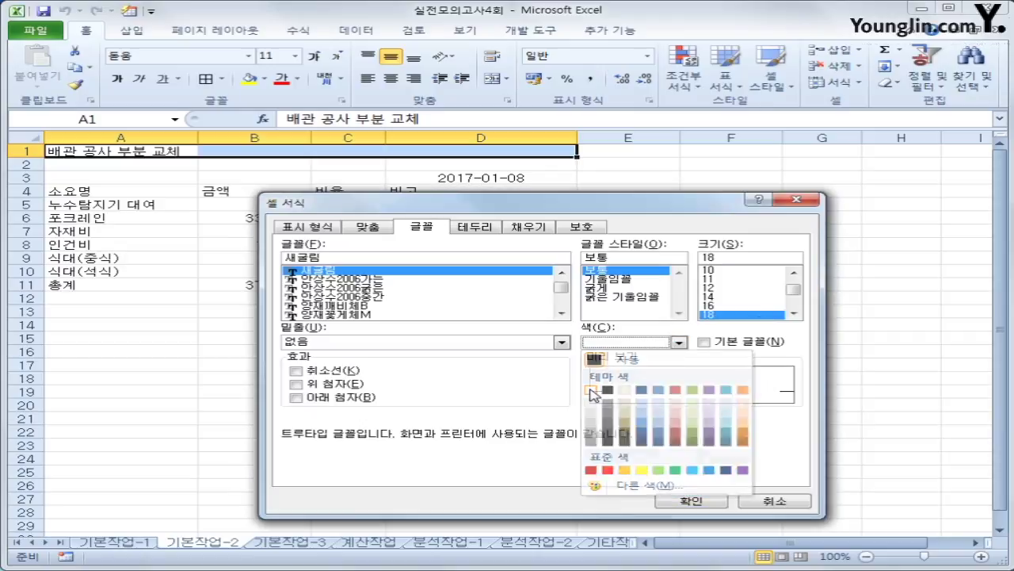
pyautogui.click(592, 390)
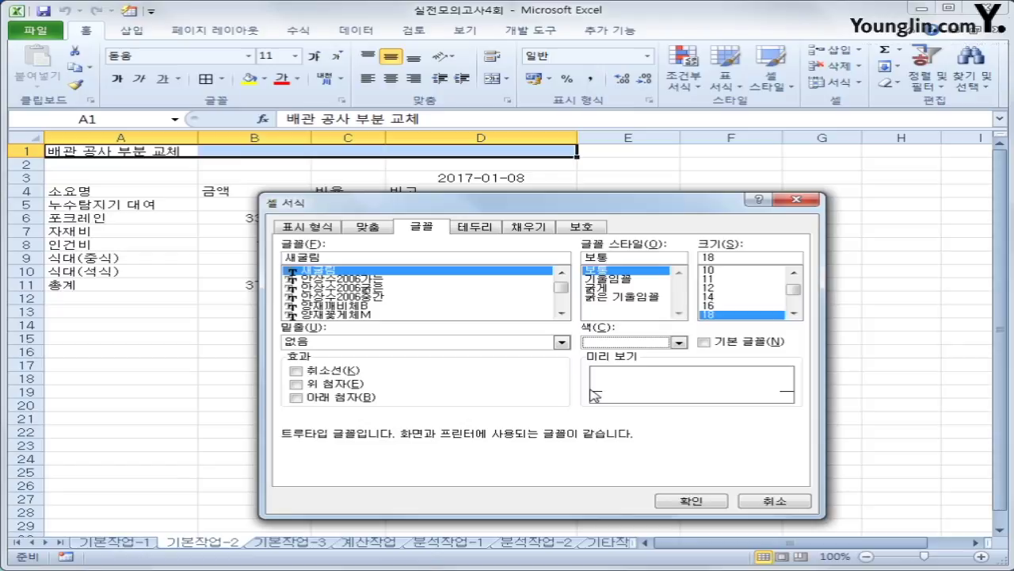
# Fill the title cells A1:D1 with the standard blue colour and apply the cell formatting
pyautogui.click(531, 227)
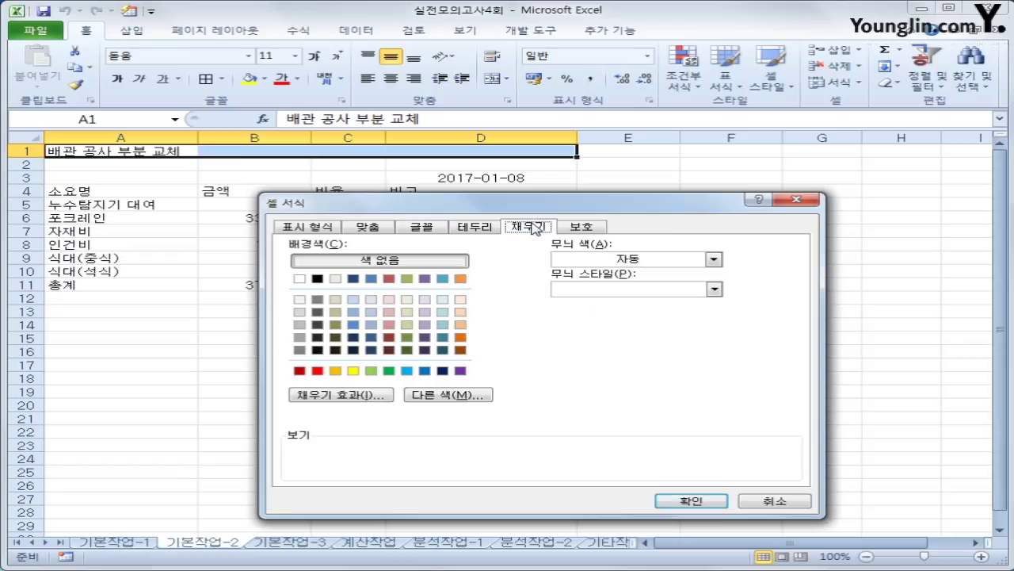
pyautogui.click(424, 371)
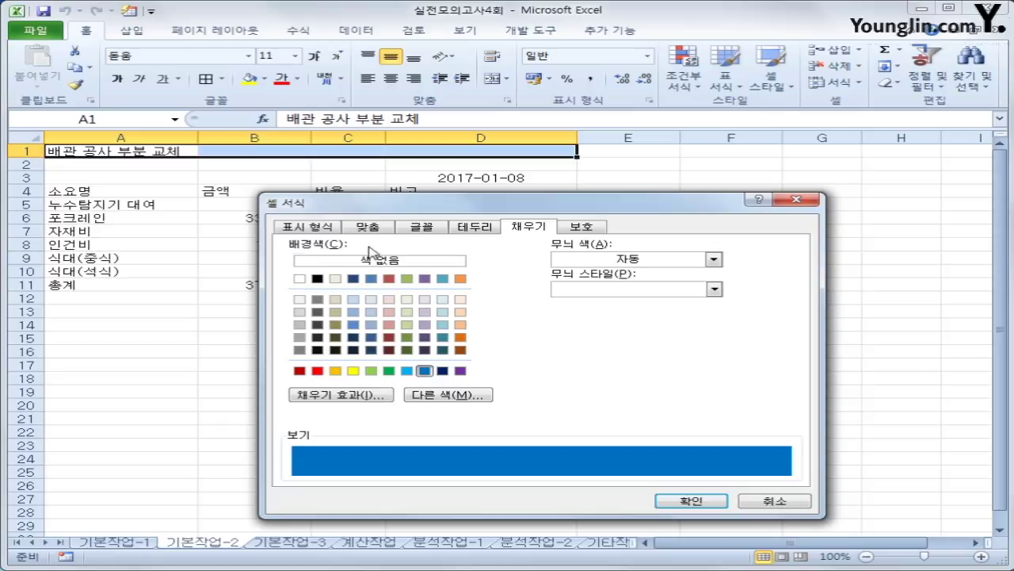
pyautogui.click(372, 229)
pyautogui.click(422, 228)
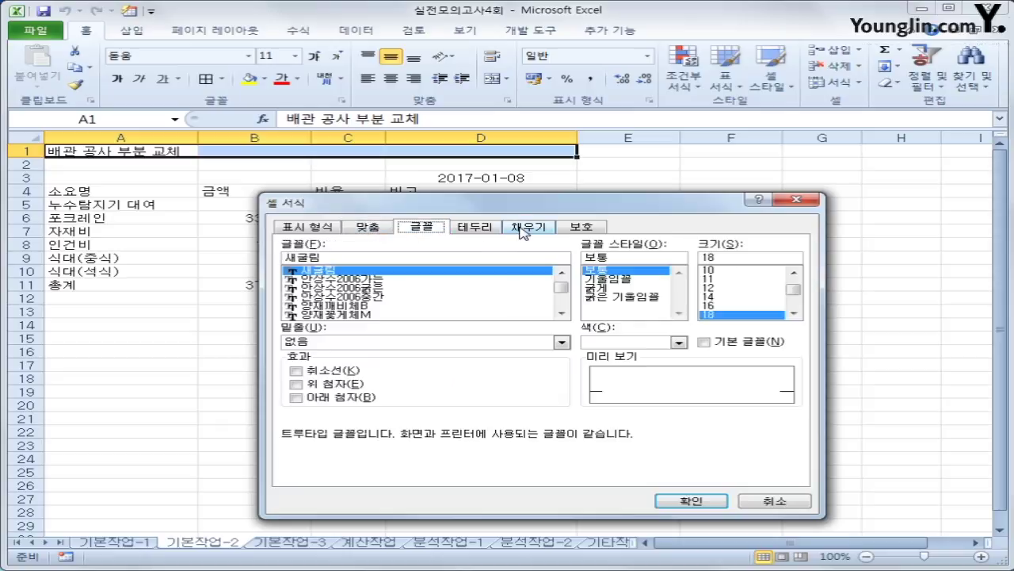
pyautogui.click(524, 230)
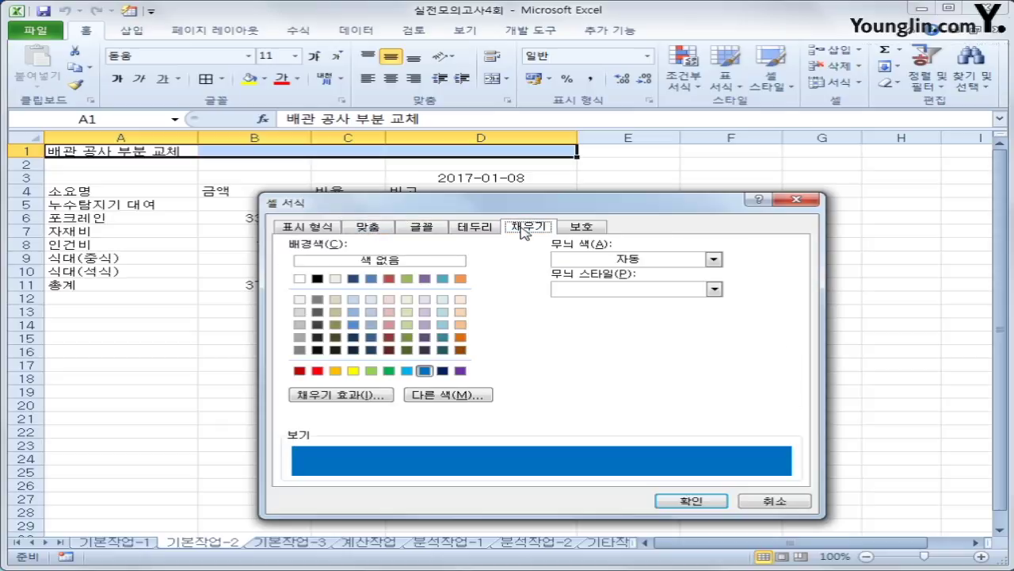
pyautogui.click(665, 500)
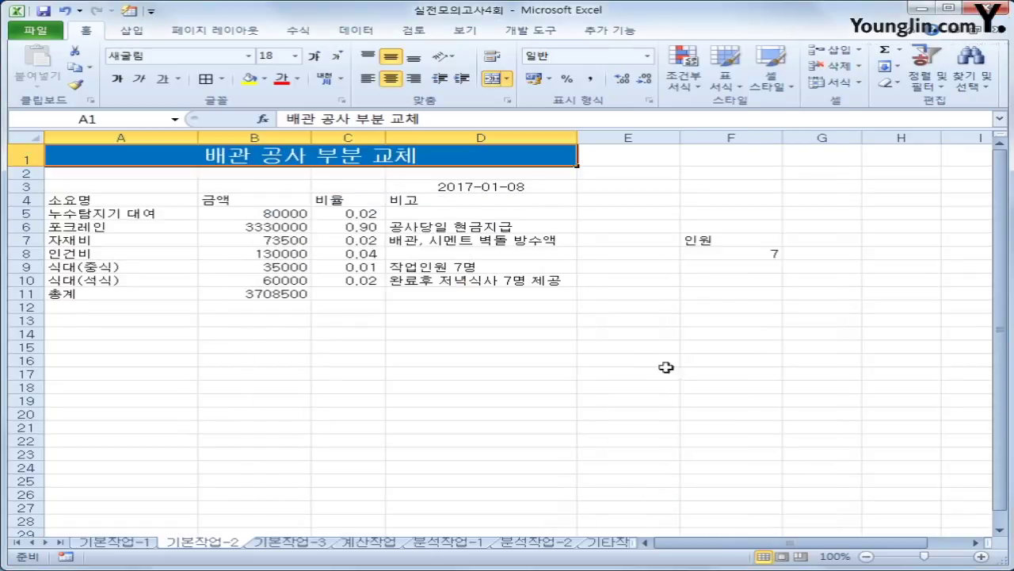
pyautogui.click(663, 405)
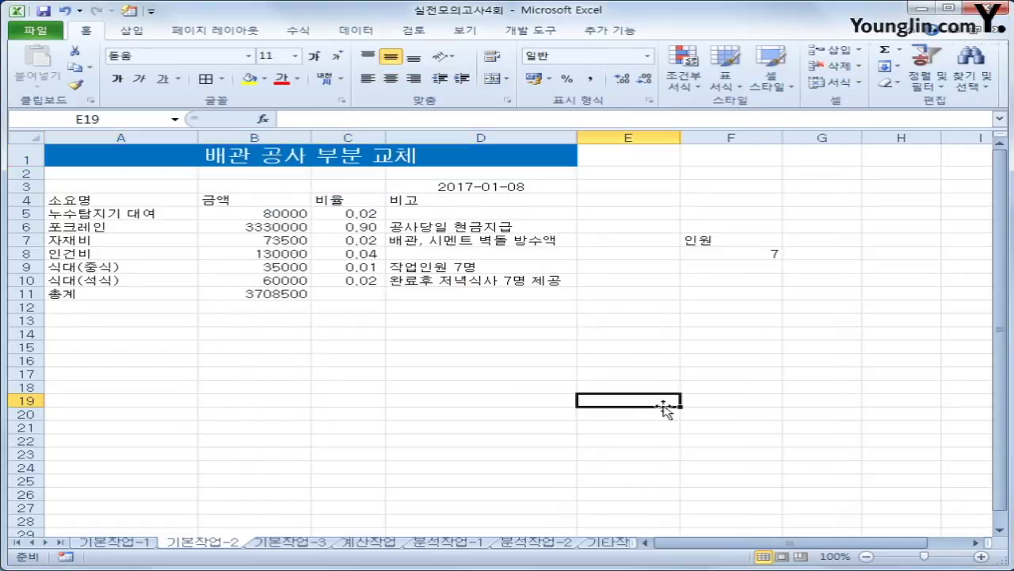
# Apply the custom date format yyyy년 mm월 dd일 to cell D3
pyautogui.click(458, 185)
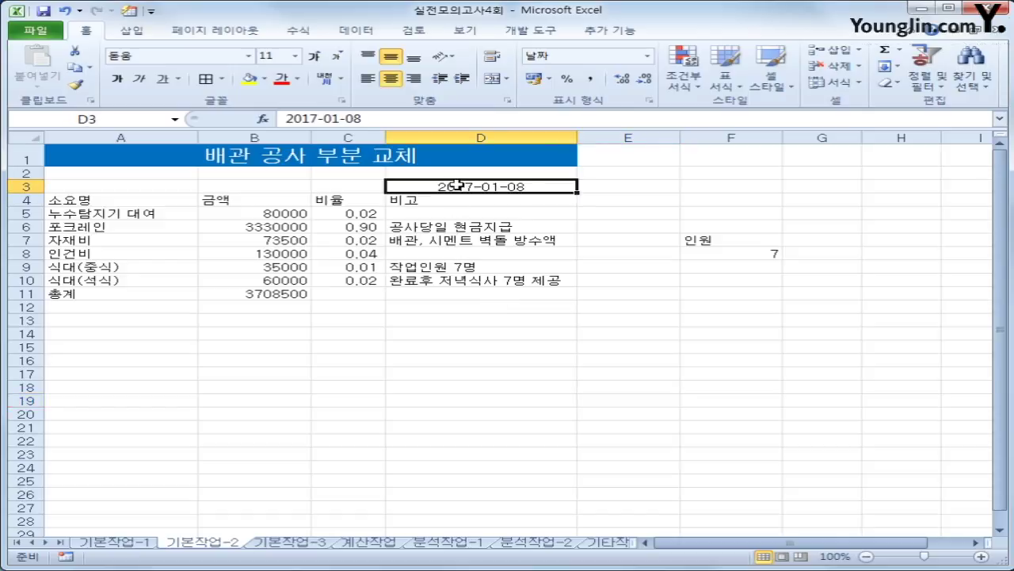
pyautogui.rightClick(458, 185)
pyautogui.click(567, 398)
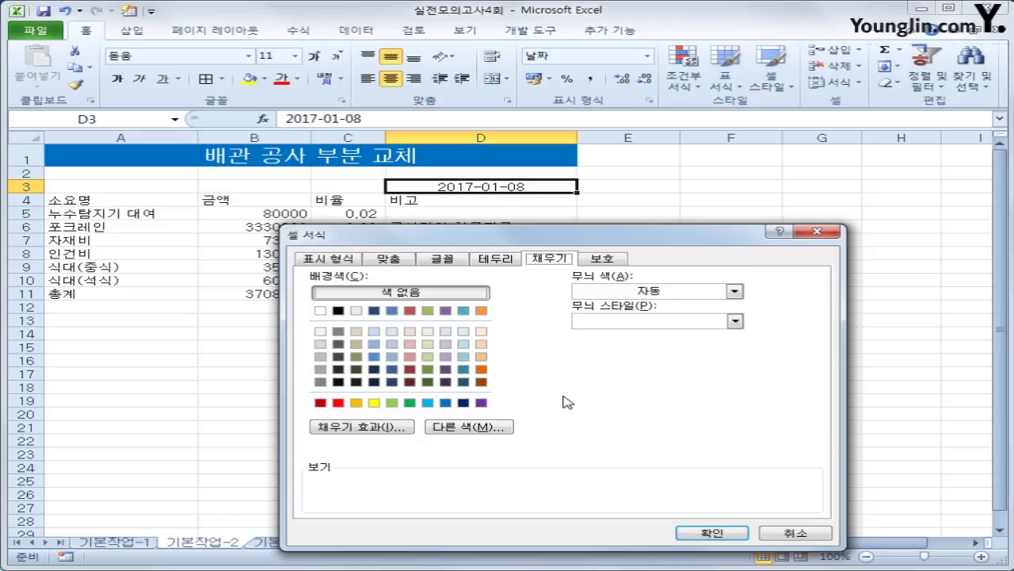
pyautogui.click(319, 260)
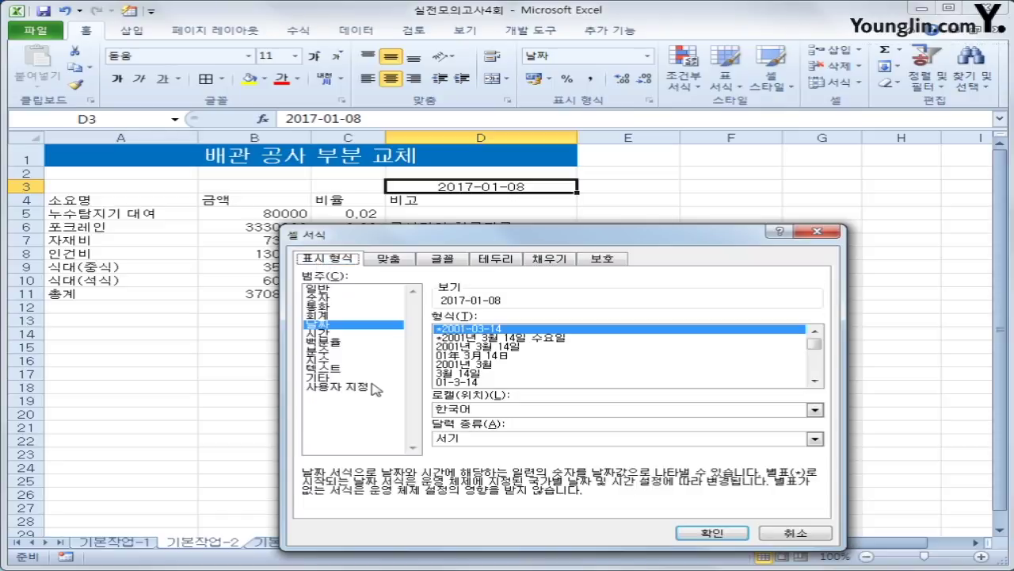
pyautogui.click(337, 386)
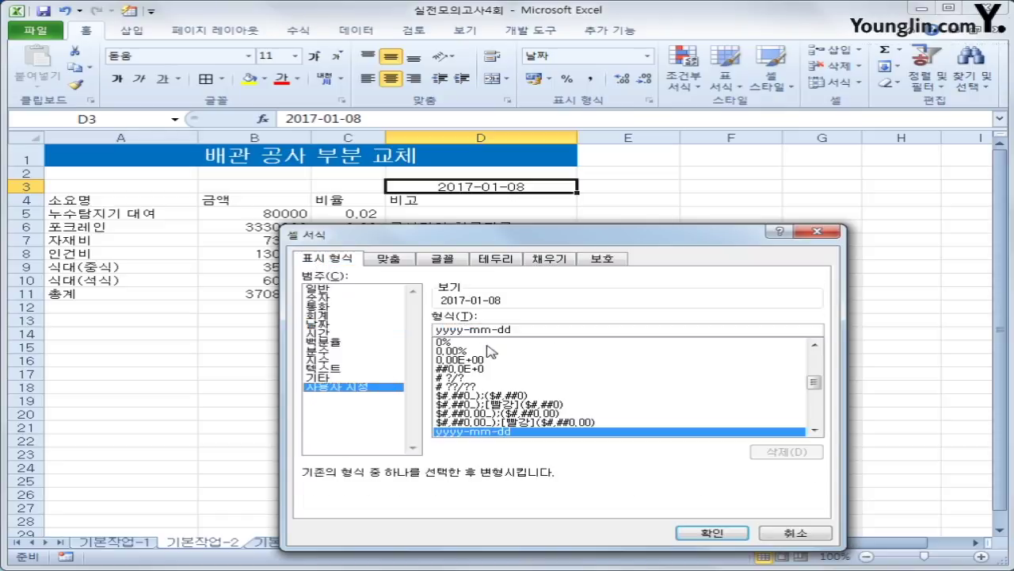
pyautogui.click(468, 330)
pyautogui.write('s')
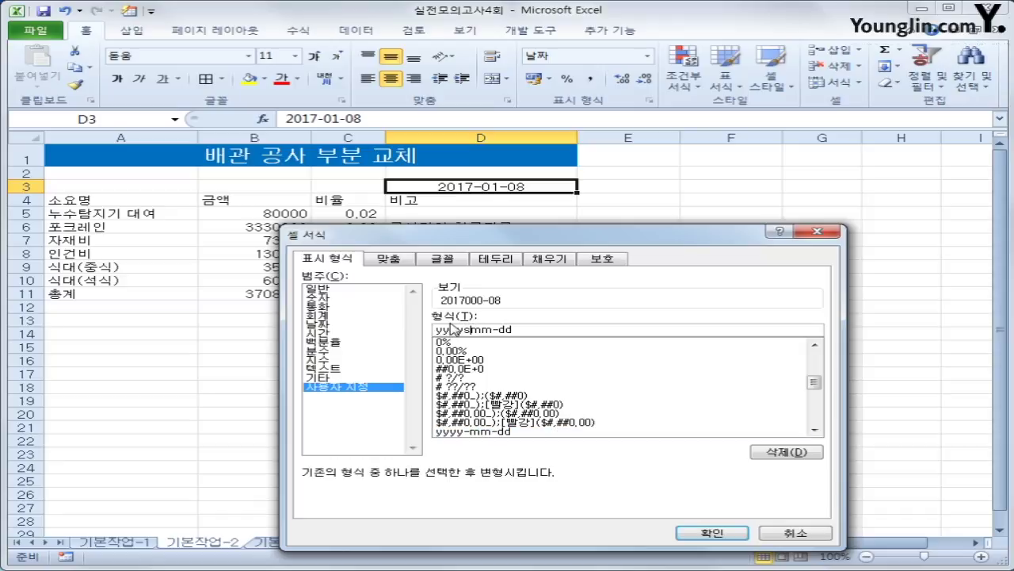
pyautogui.press('BackSpace')
pyautogui.write('년 mm')
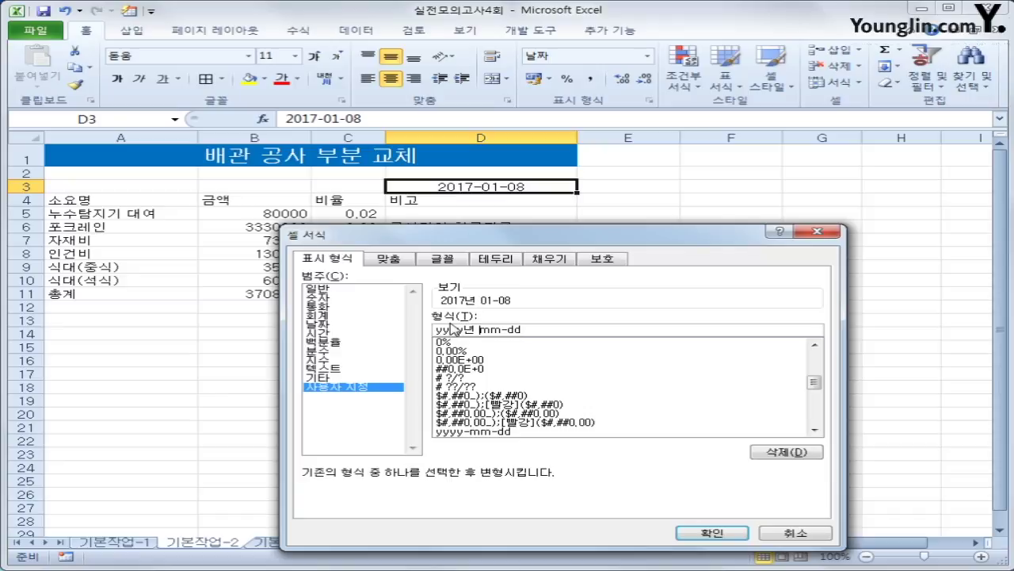
pyautogui.write('월')
pyautogui.press('Delete')
pyautogui.press('End')
pyautogui.write('일')
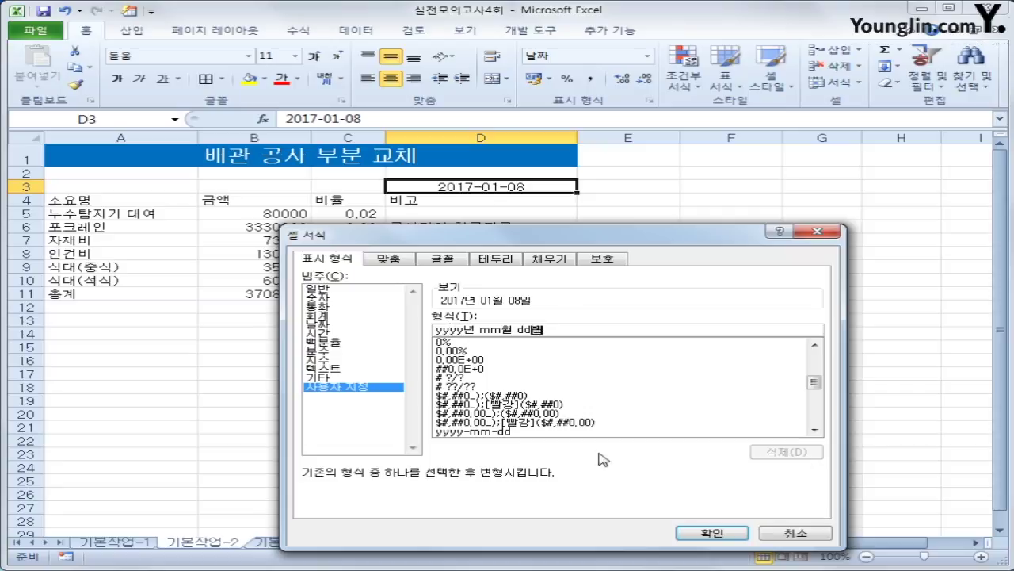
pyautogui.click(736, 532)
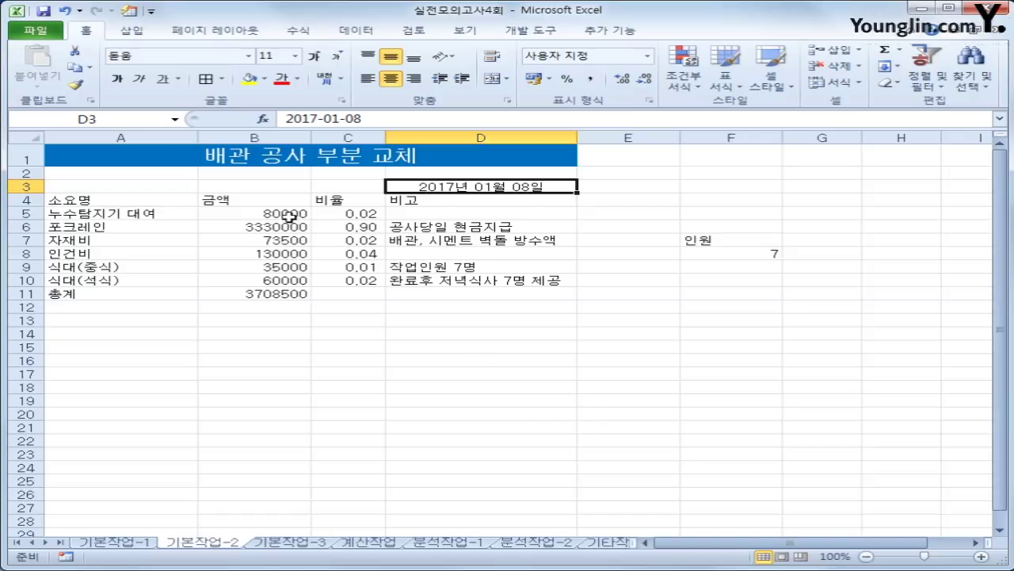
# Apply the custom number format #,##0원 to the amounts in B5:B11
pyautogui.moveTo(290, 215); pyautogui.dragTo(275, 294)
pyautogui.rightClick(279, 238)
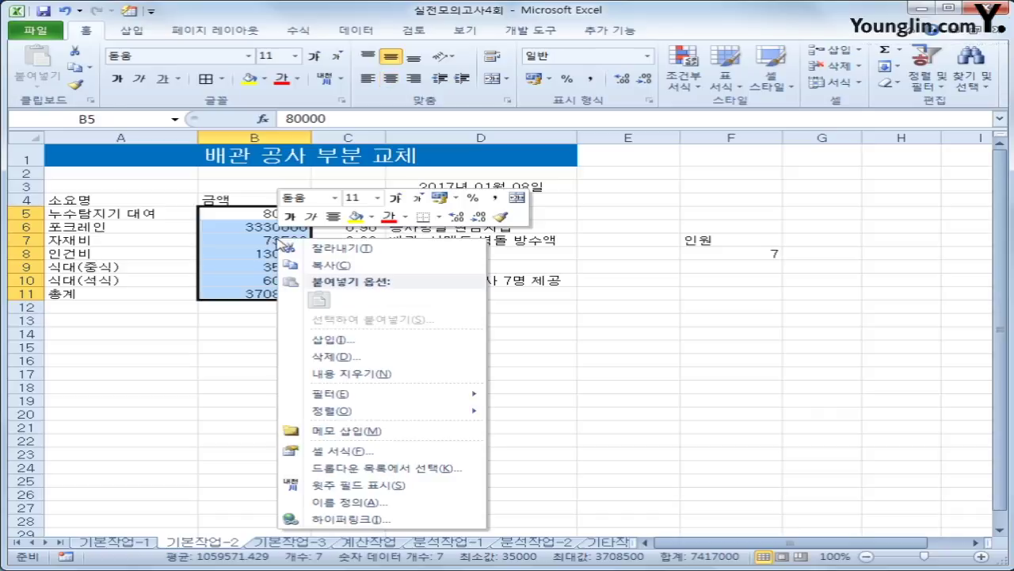
pyautogui.click(365, 453)
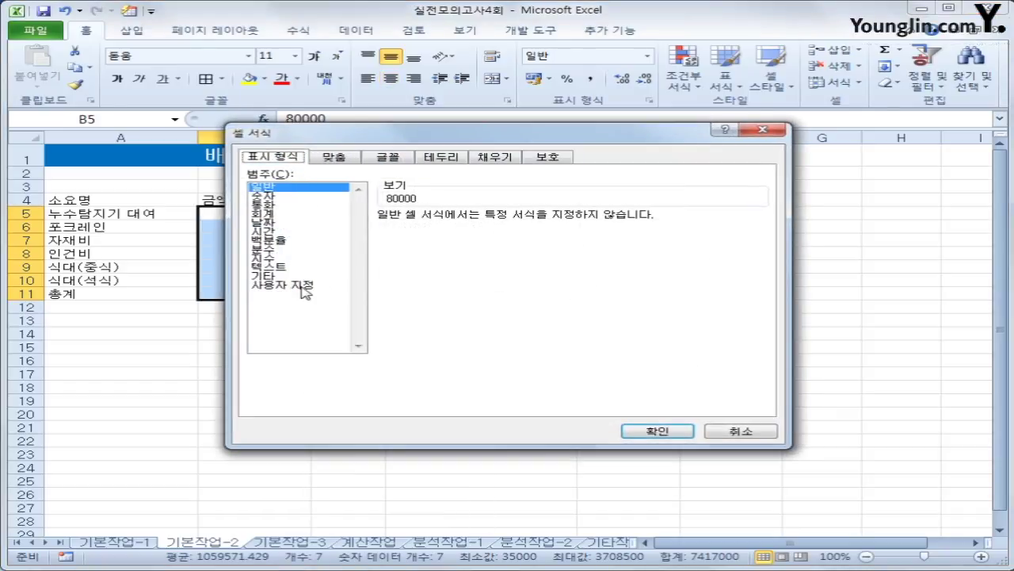
pyautogui.click(305, 285)
pyautogui.moveTo(448, 228); pyautogui.dragTo(335, 216)
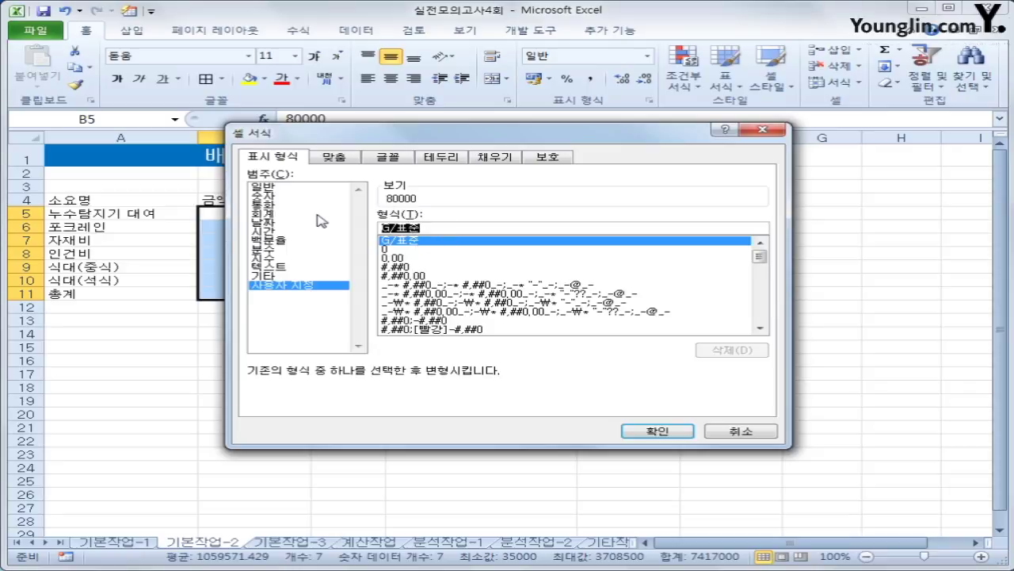
pyautogui.write('#,###')
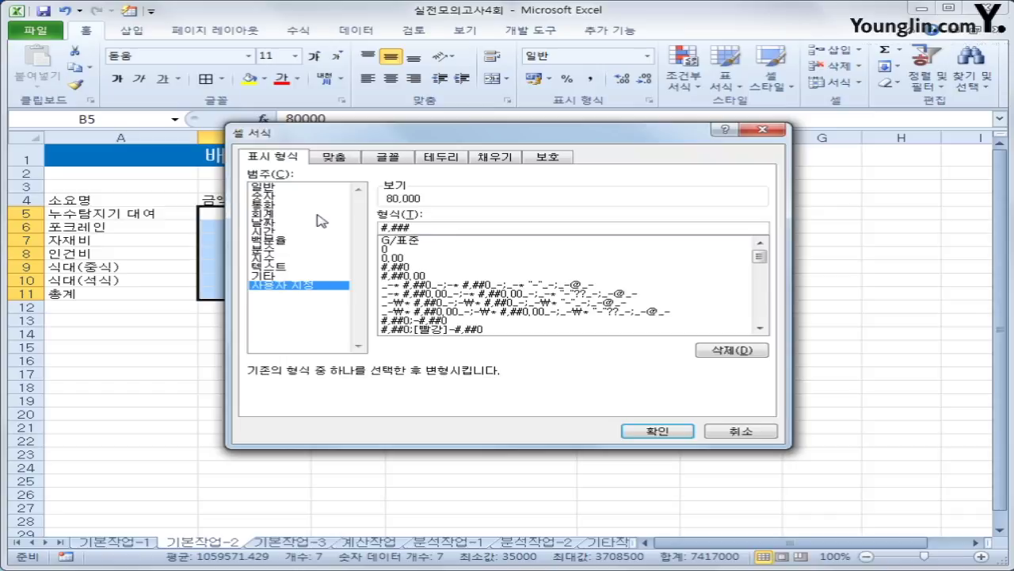
pyautogui.press('BackSpace')
pyautogui.write('0')
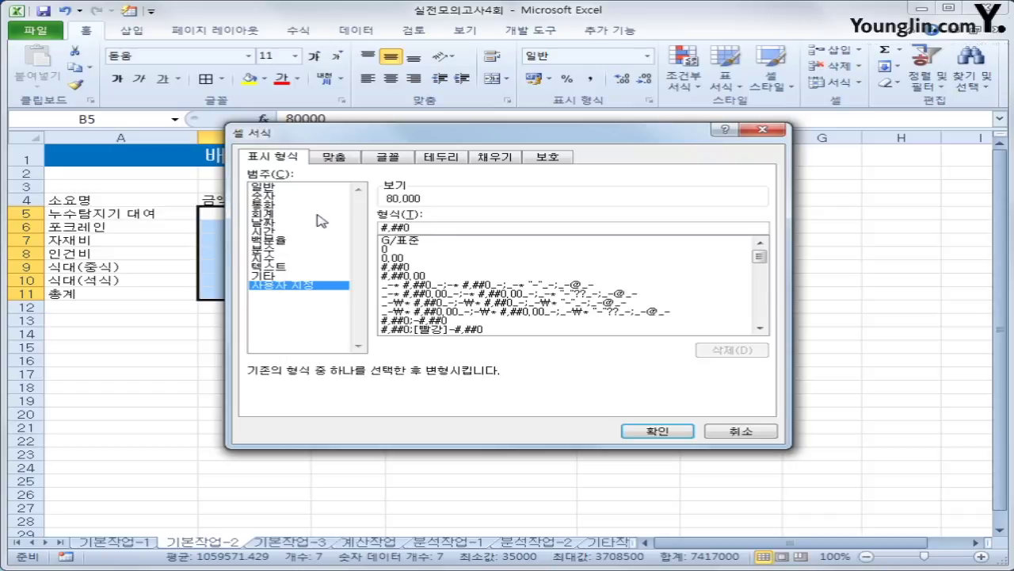
pyautogui.write('원')
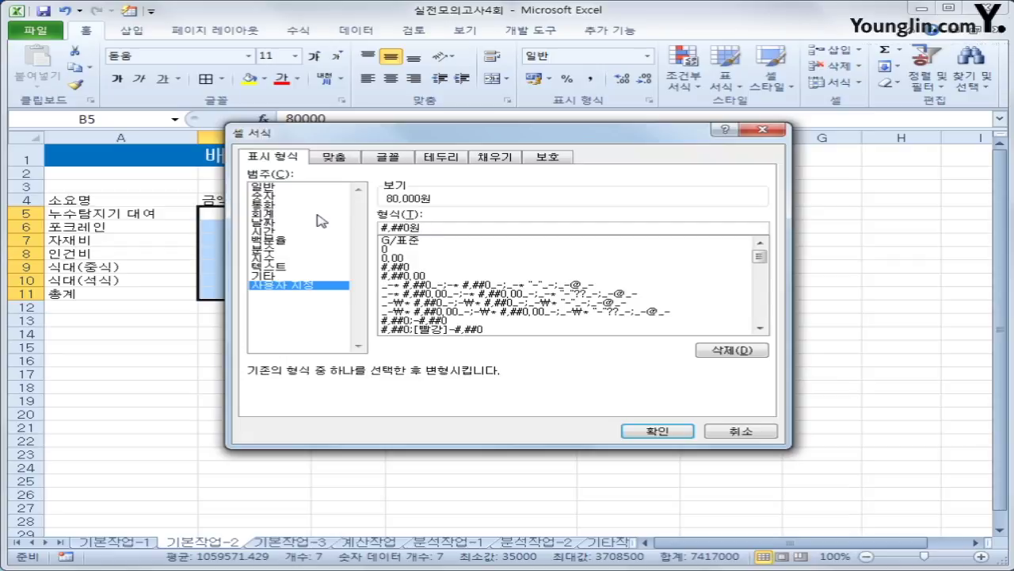
pyautogui.click(657, 431)
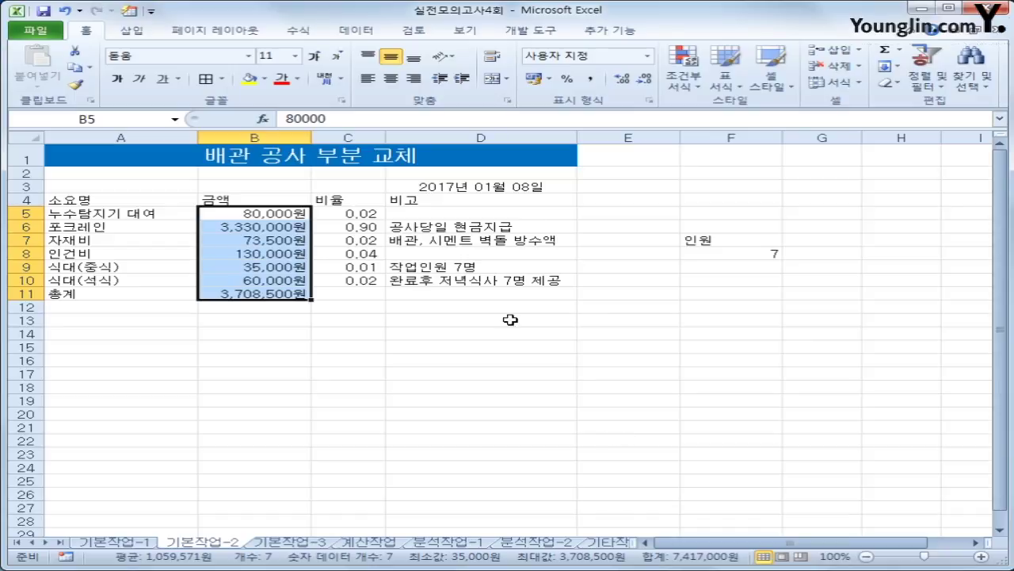
# Apply the percent style to the ratios in C5:C10
pyautogui.moveTo(353, 216); pyautogui.dragTo(341, 283)
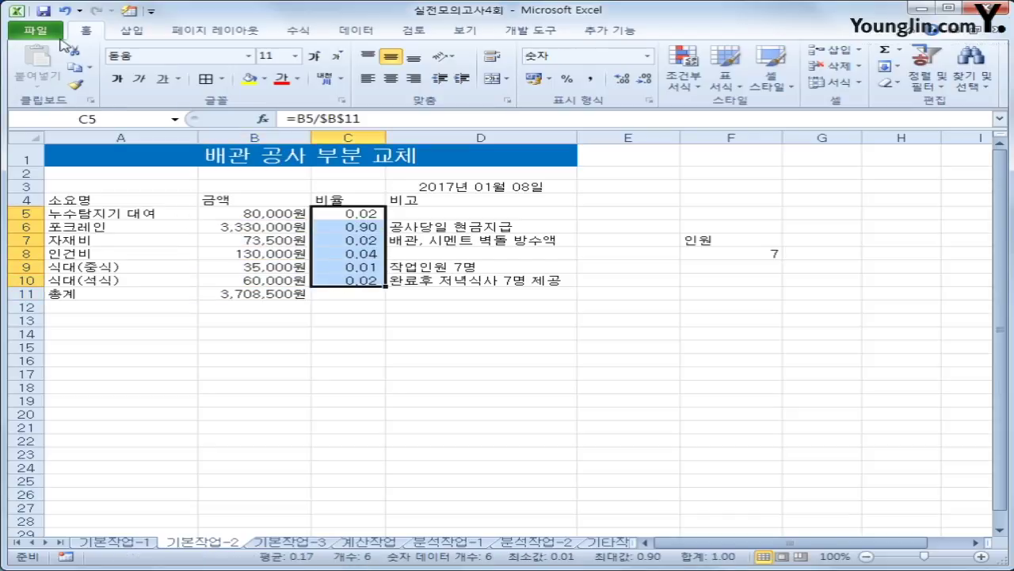
pyautogui.click(566, 79)
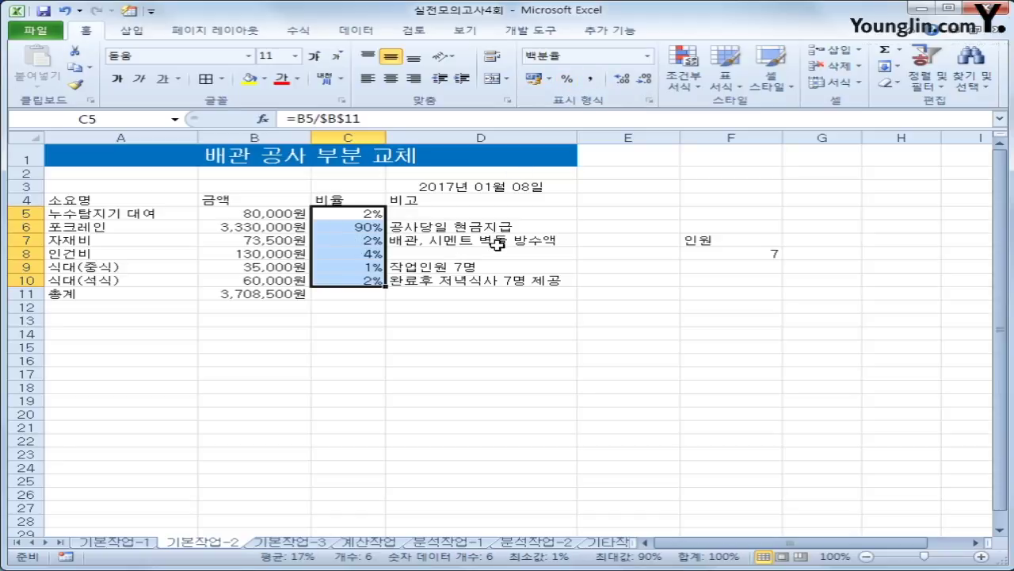
# Convert the word 총계 in cell A11 to the Hanja 總計
pyautogui.click(96, 295)
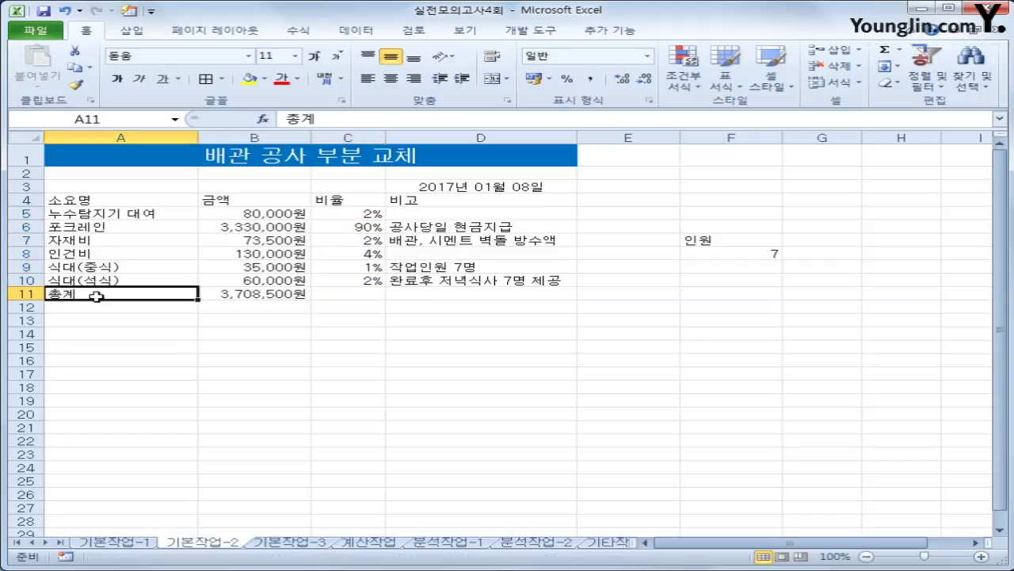
pyautogui.doubleClick(96, 296)
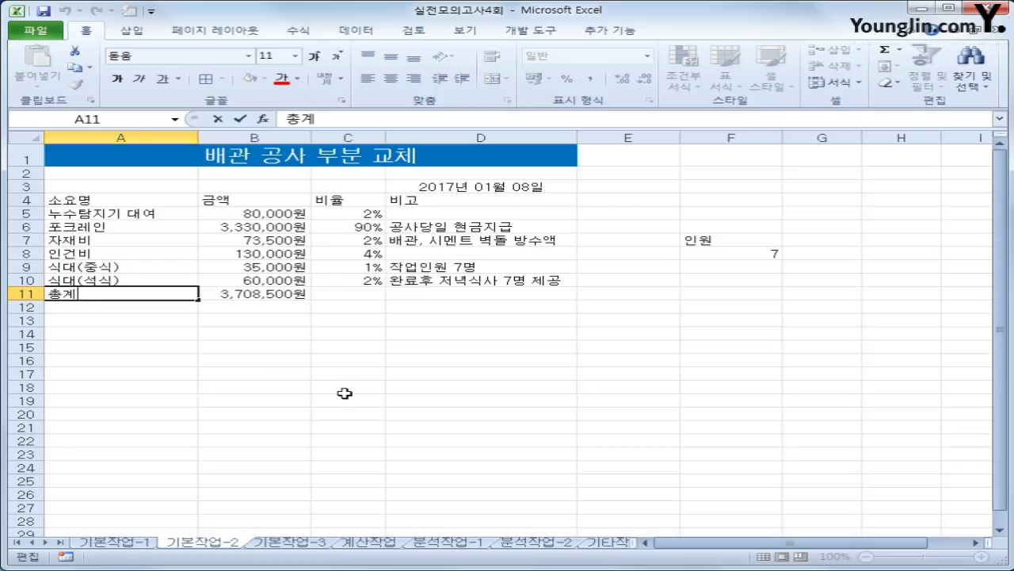
pyautogui.press('Hangul_Hanja')
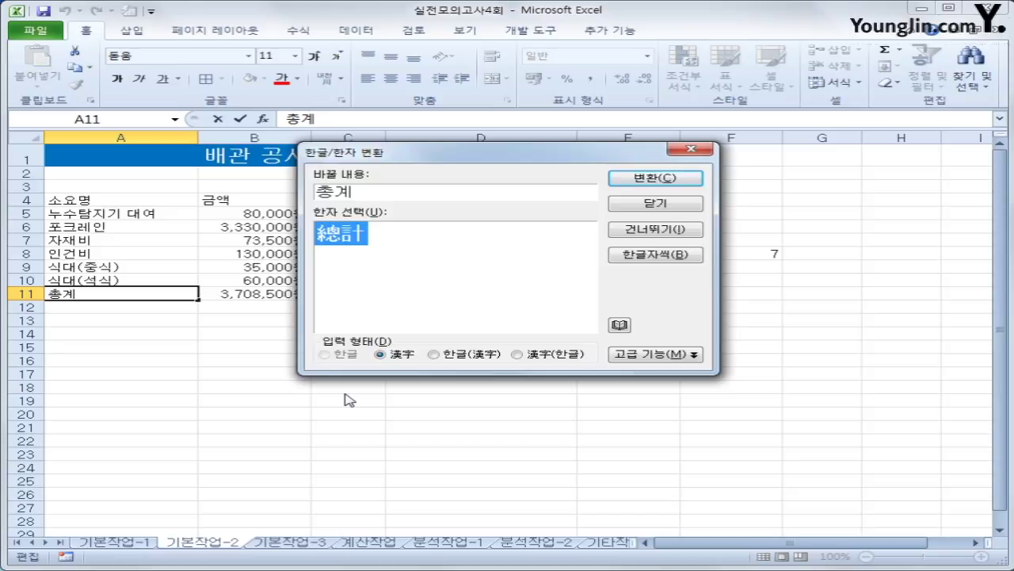
pyautogui.click(633, 178)
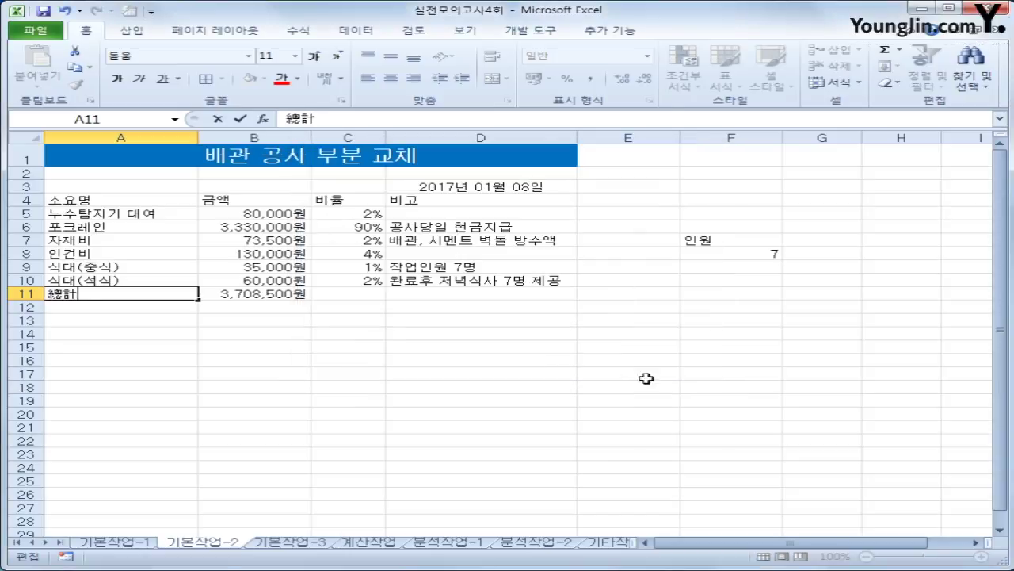
pyautogui.click(667, 437)
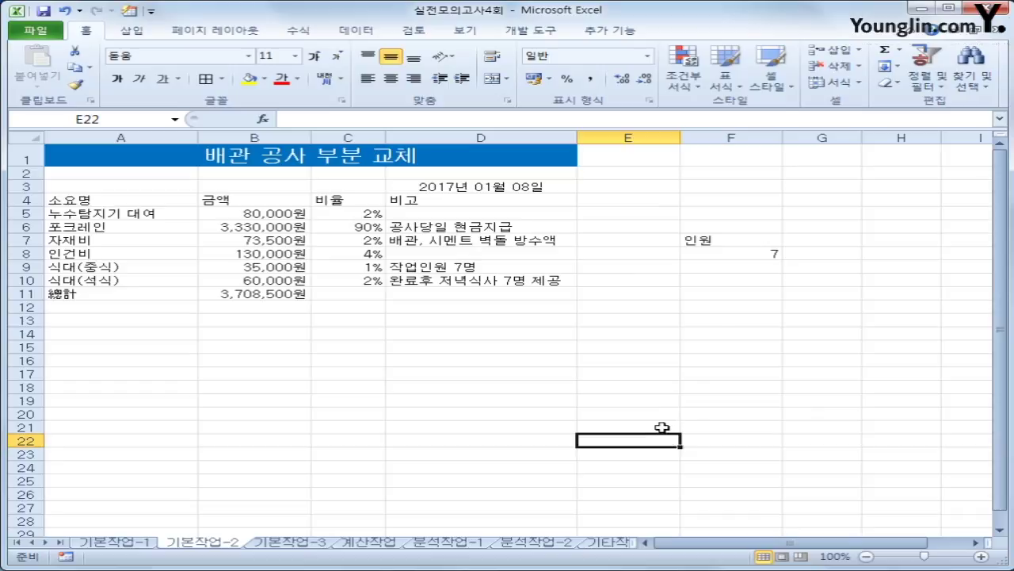
# Copy the headcount in F8 and paste it special onto B8 as values (값) with the multiply operation (곱하기)
pyautogui.click(750, 252)
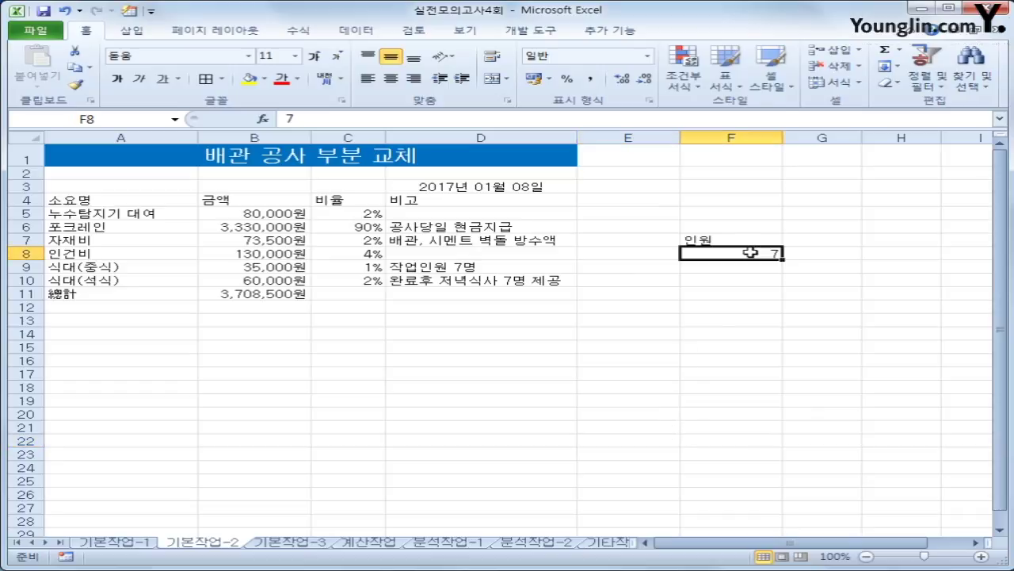
pyautogui.hotkey('shift', 'F10')
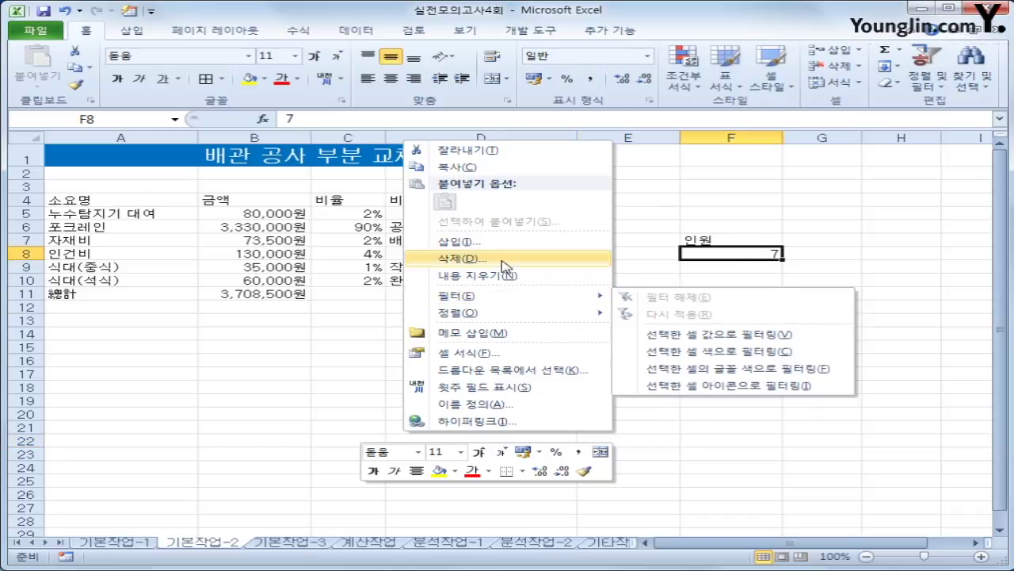
pyautogui.click(463, 166)
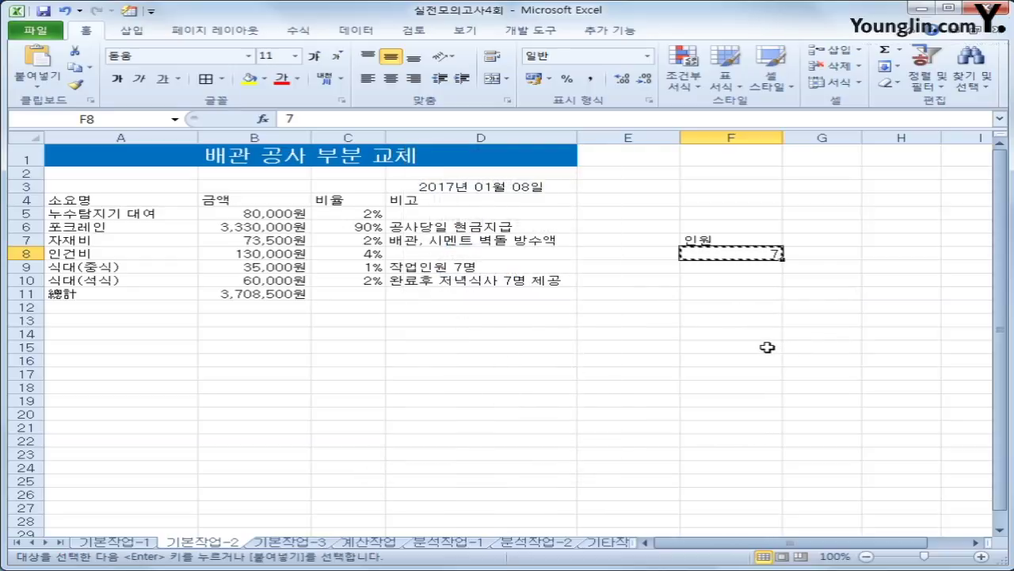
pyautogui.click(252, 254)
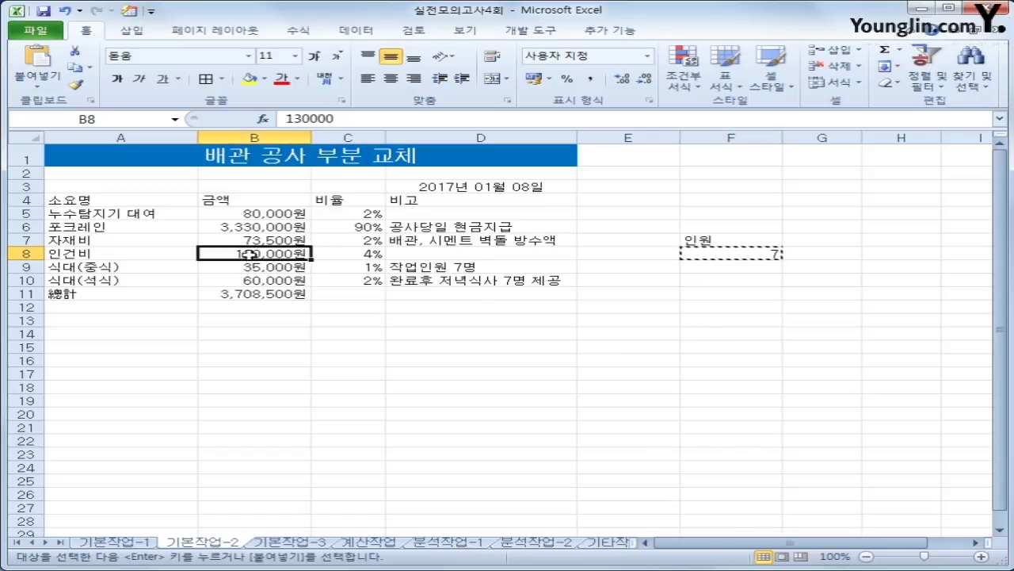
pyautogui.rightClick(252, 258)
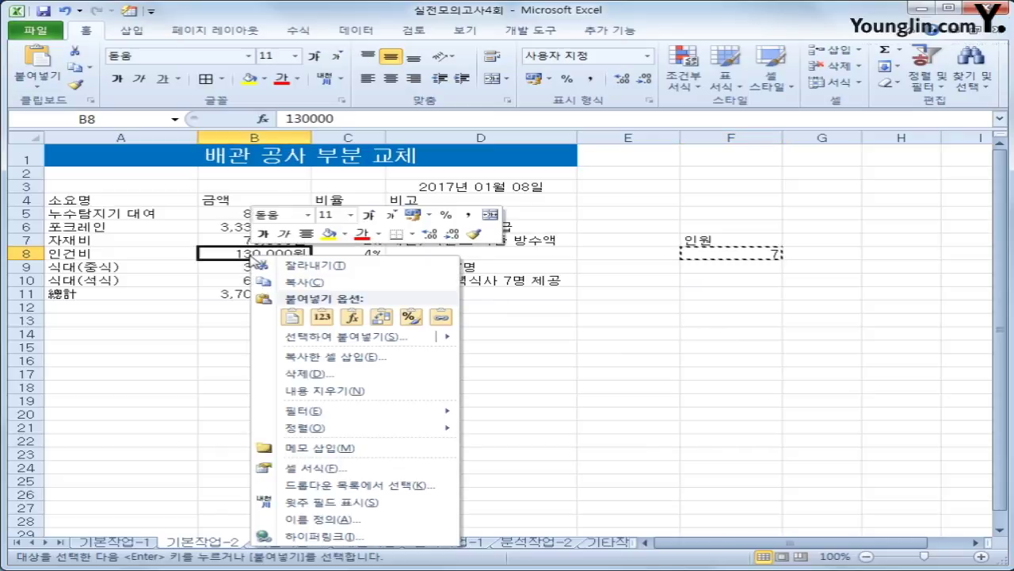
pyautogui.click(355, 338)
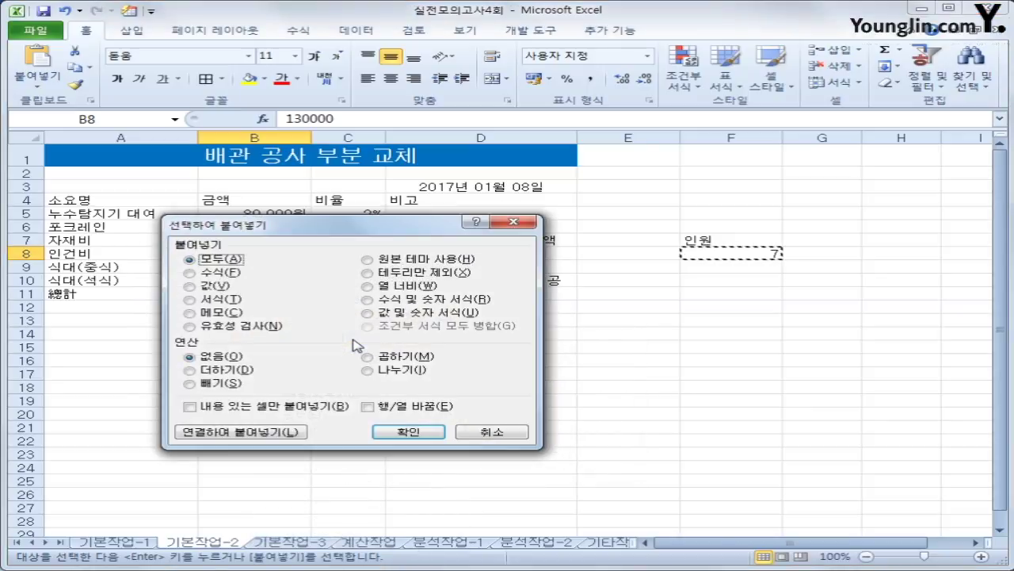
pyautogui.click(205, 286)
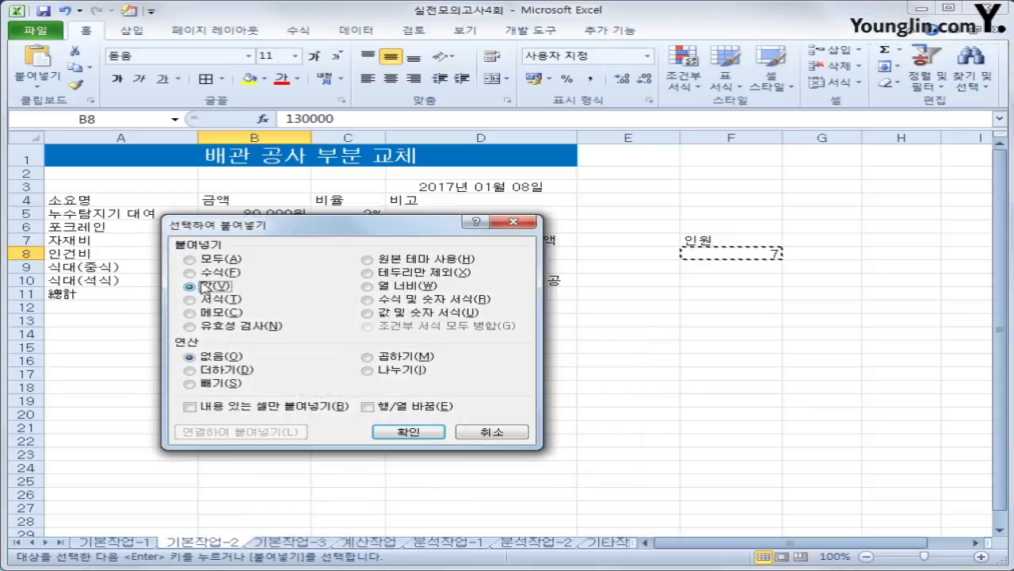
pyautogui.click(384, 359)
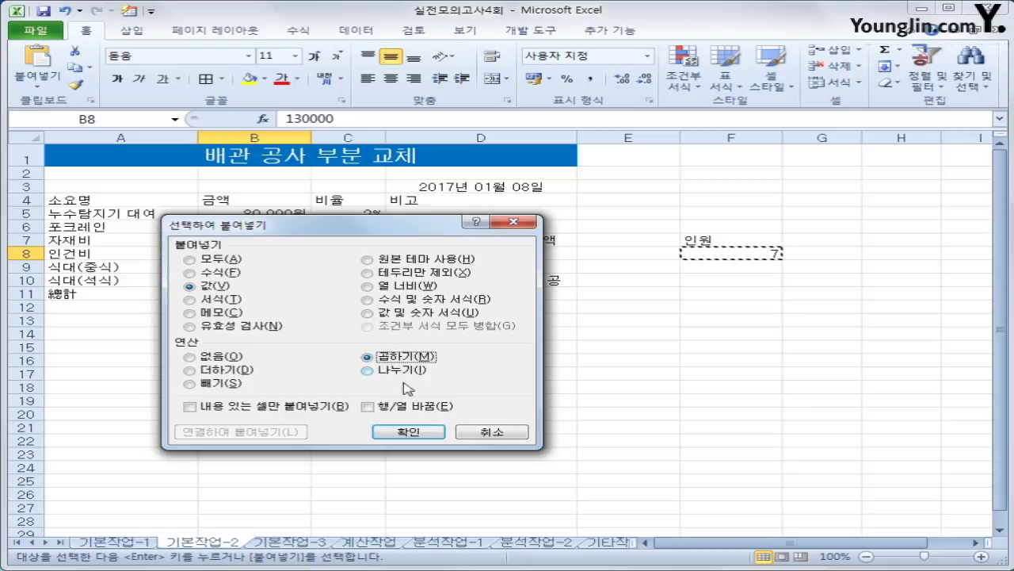
pyautogui.click(399, 429)
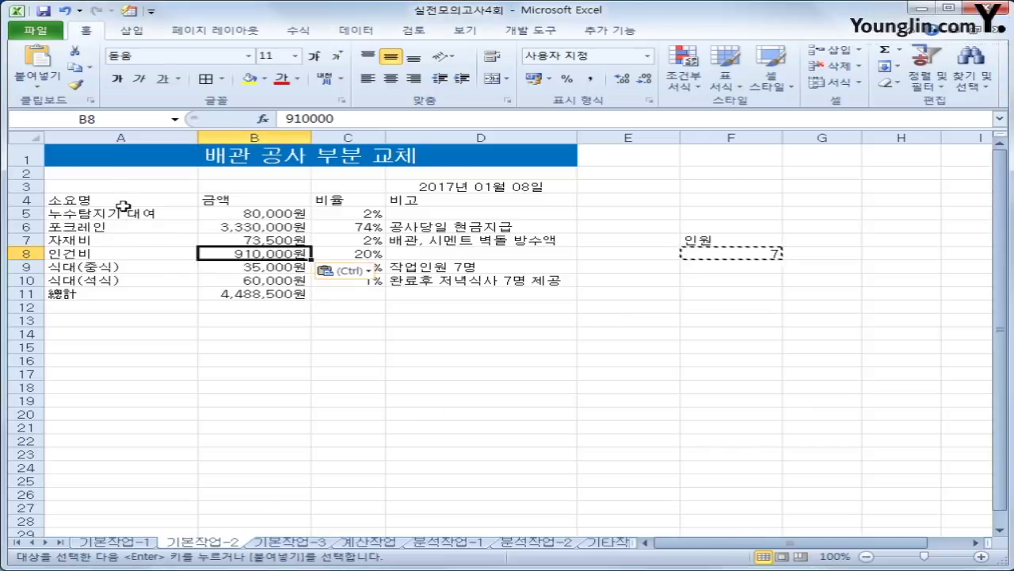
# Apply all borders (모든 테두리) to the table range A4:D11
pyautogui.moveTo(79, 200); pyautogui.dragTo(464, 290)
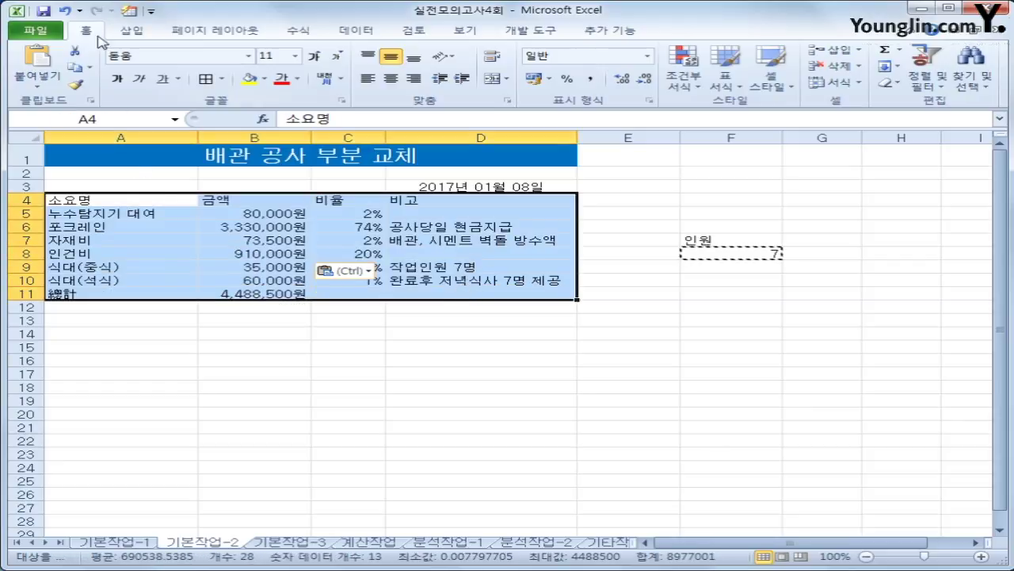
pyautogui.click(222, 79)
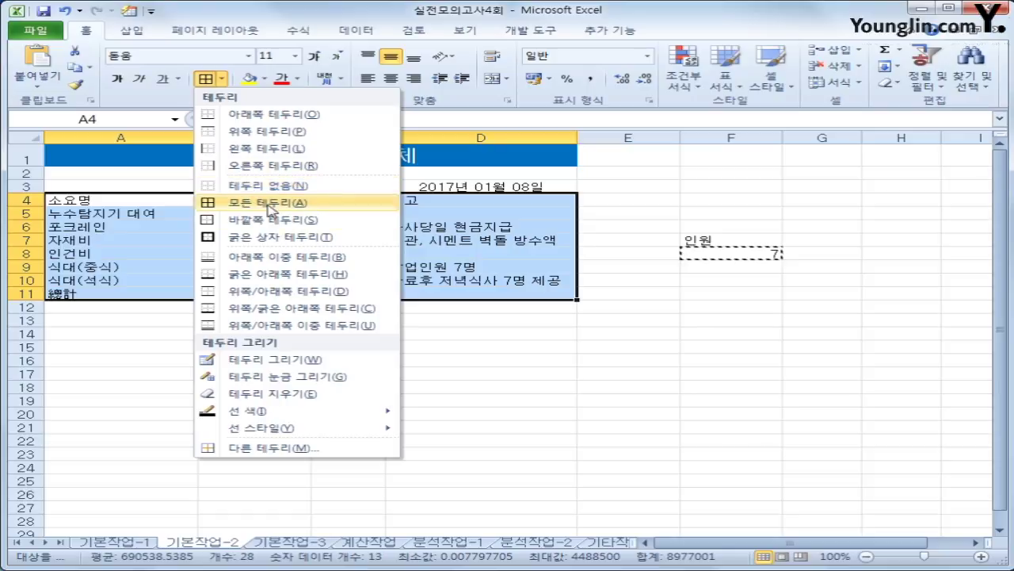
pyautogui.click(264, 203)
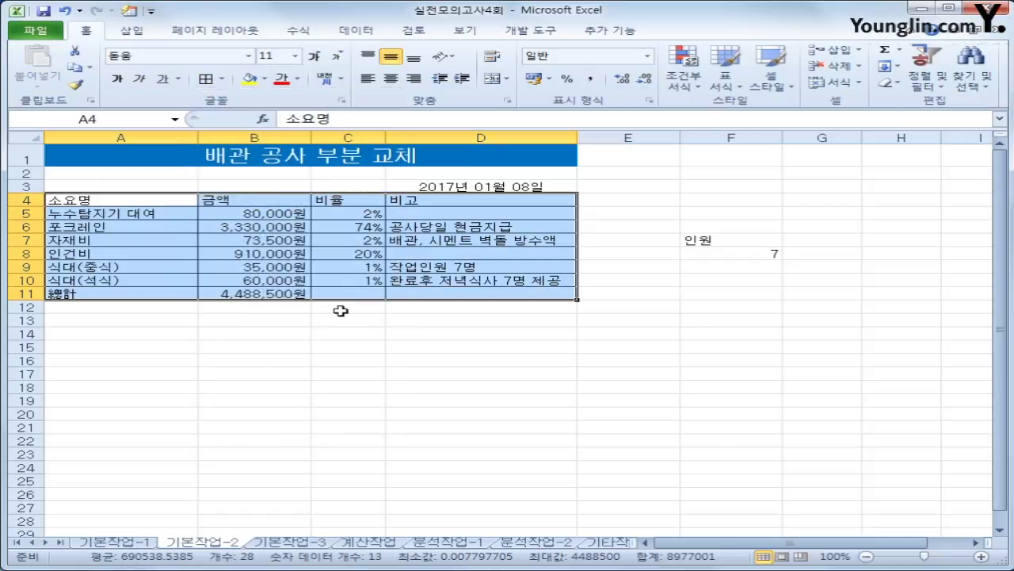
# Add a rising diagonal border line to each of the empty cells C11:D11
pyautogui.moveTo(353, 293); pyautogui.dragTo(413, 294)
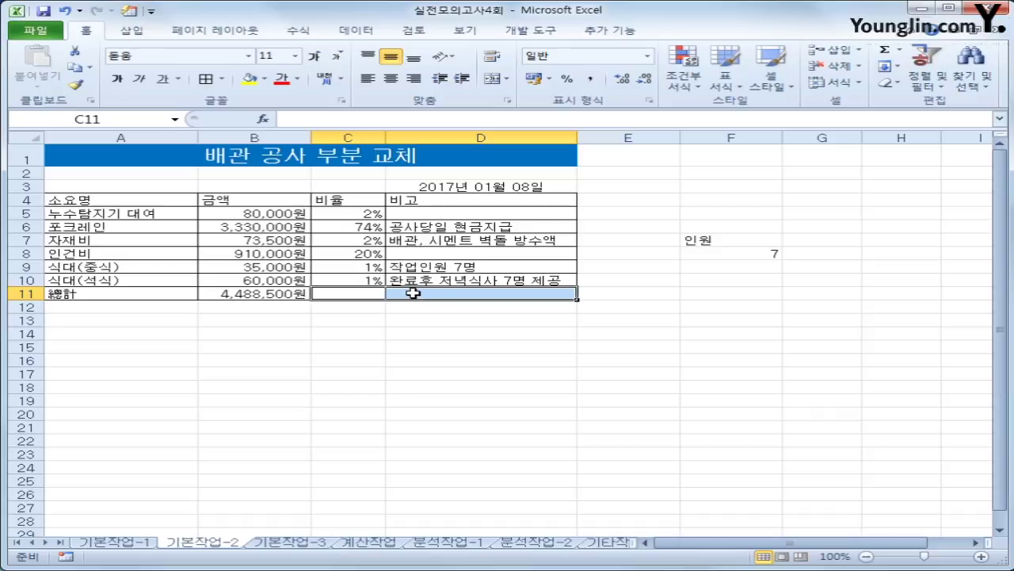
pyautogui.rightClick(413, 294)
pyautogui.click(524, 351)
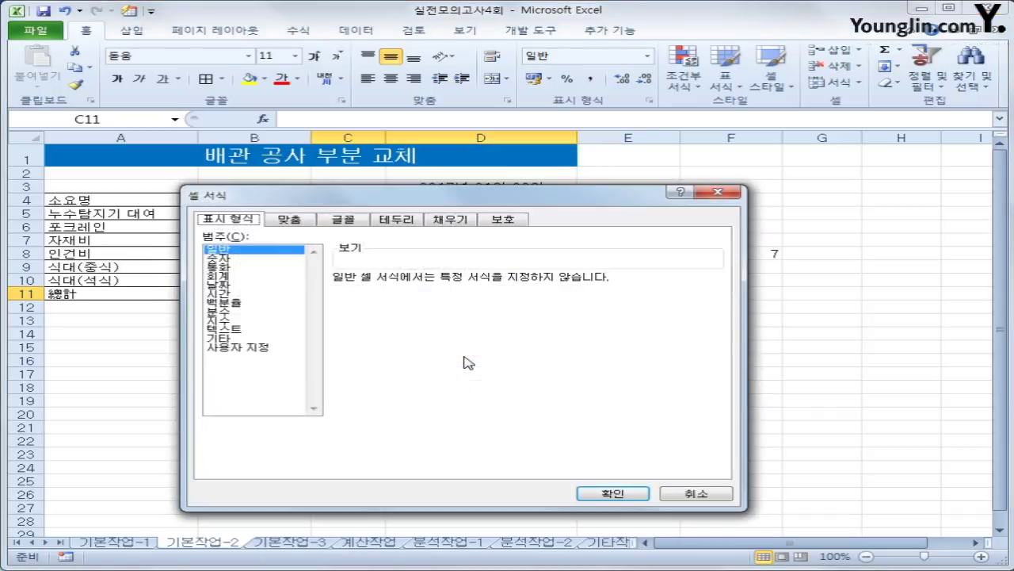
pyautogui.click(396, 219)
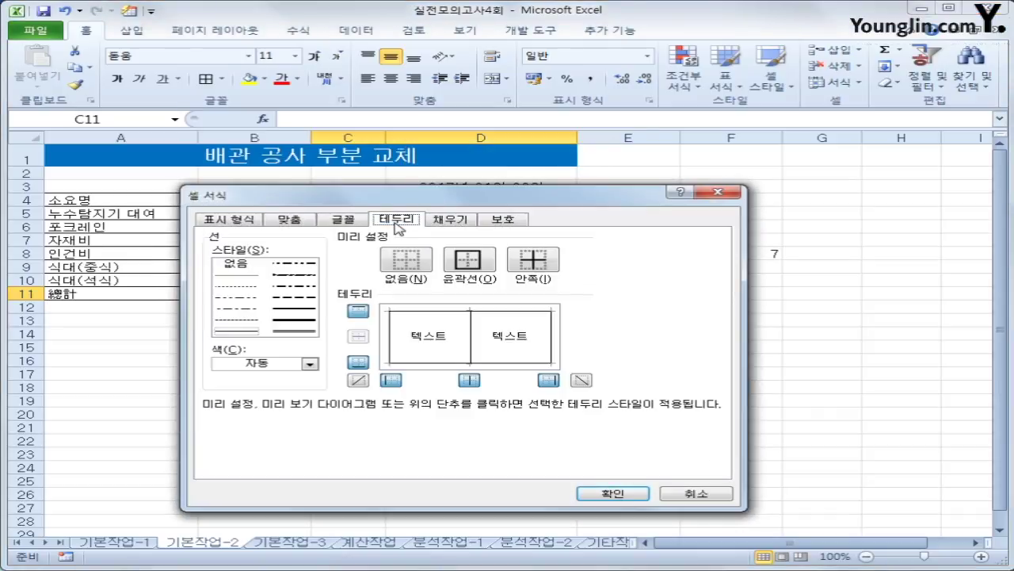
pyautogui.click(365, 381)
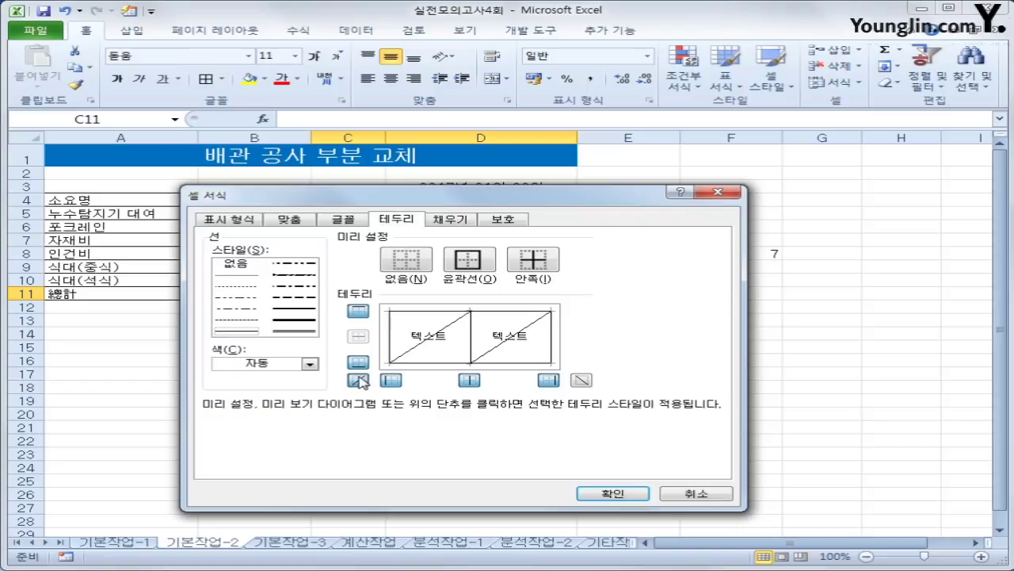
pyautogui.click(607, 493)
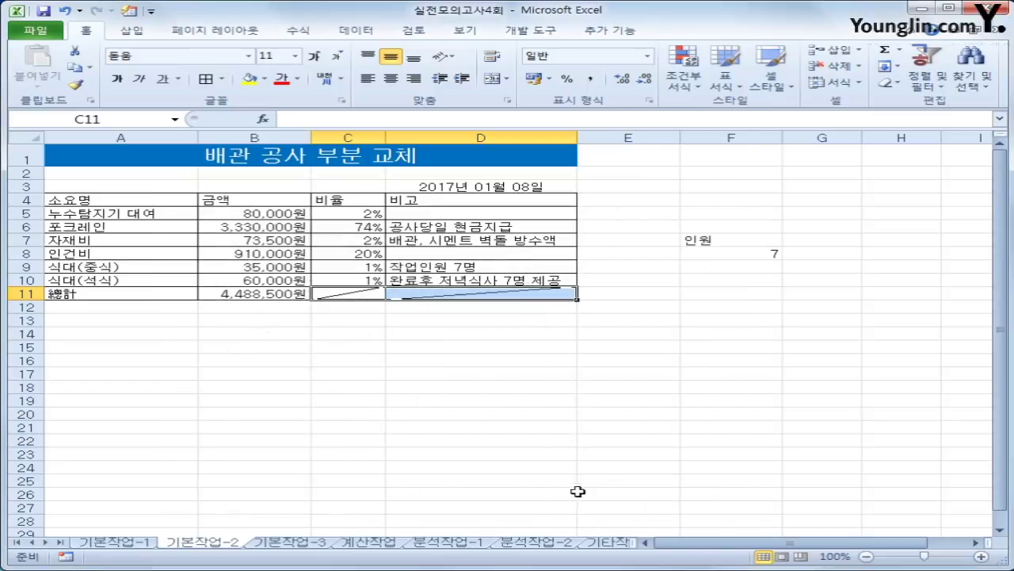
pyautogui.click(522, 295)
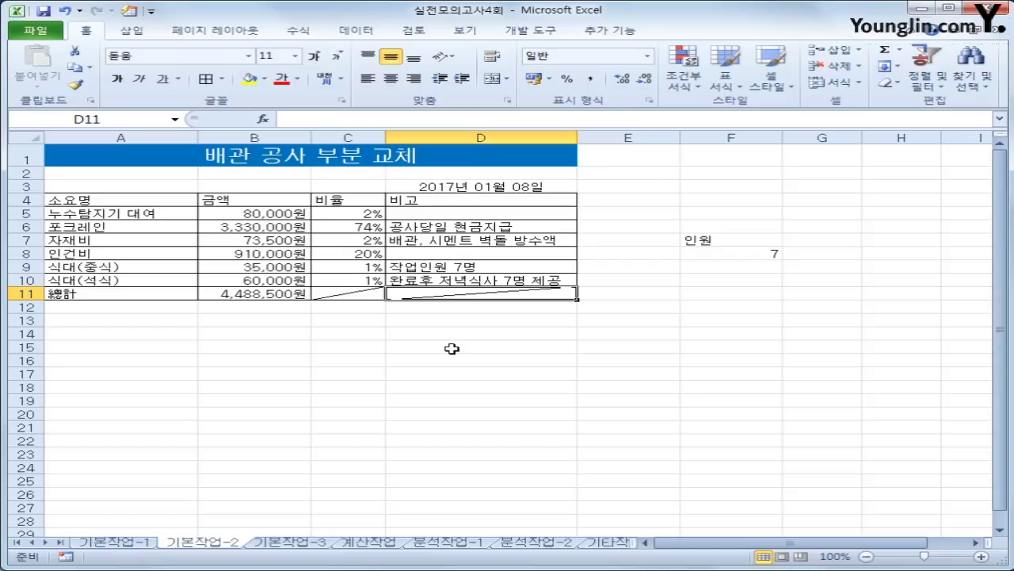
# On the 기본작업-3 sheet, start a new formula-based conditional formatting rule for the range A4:H14
pyautogui.click(302, 545)
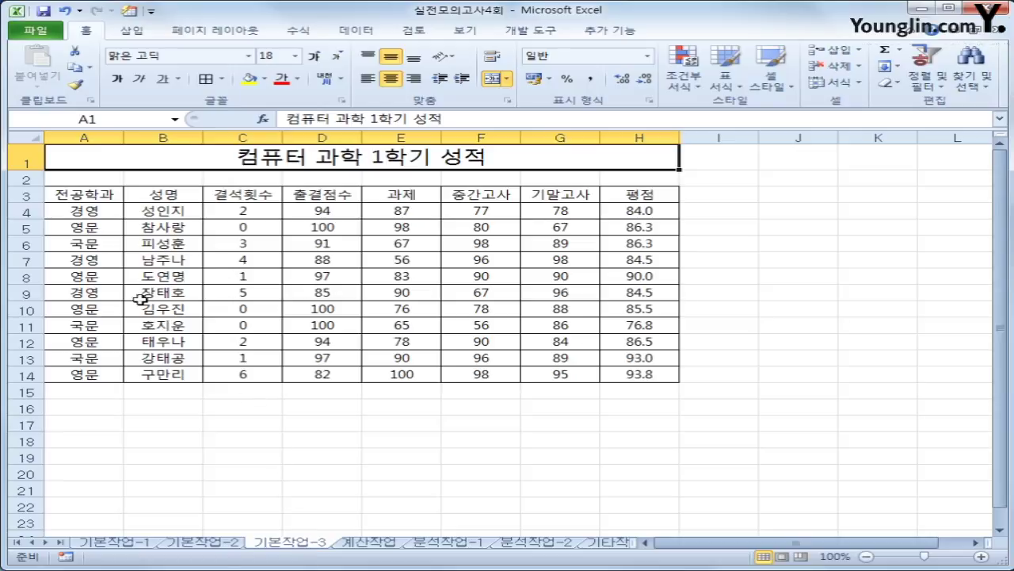
pyautogui.click(95, 209)
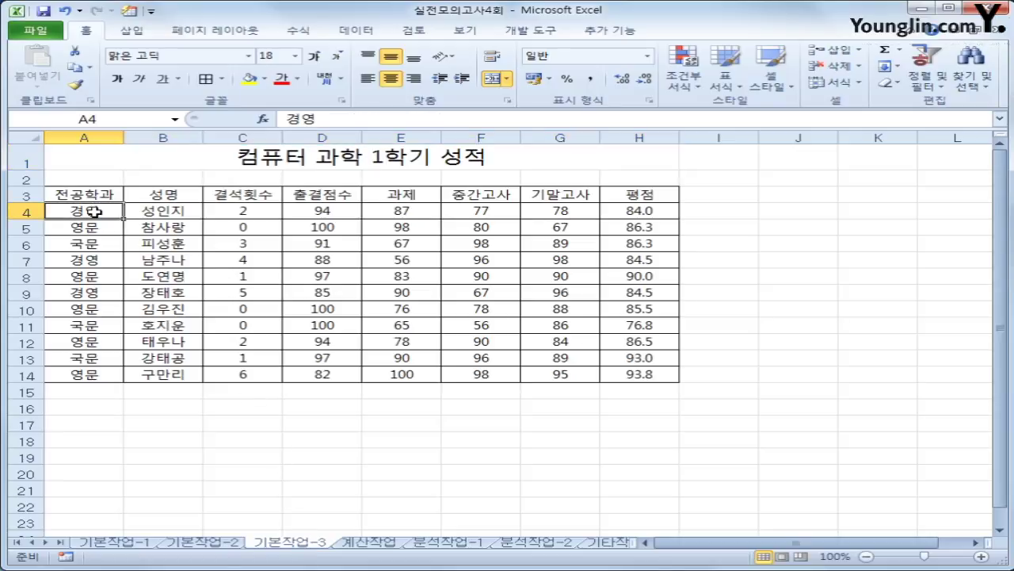
pyautogui.moveTo(95, 209); pyautogui.dragTo(623, 376)
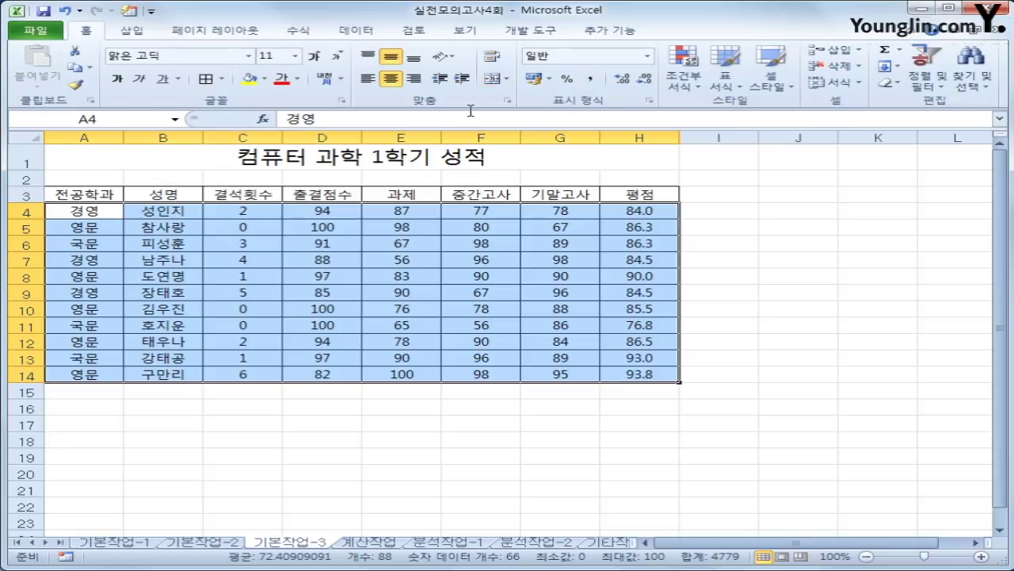
pyautogui.click(694, 86)
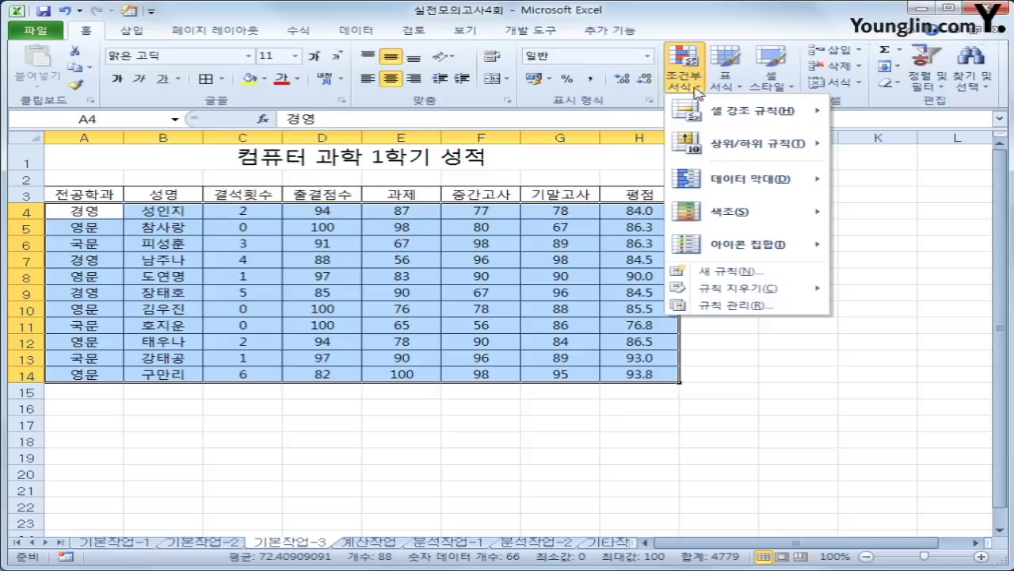
pyautogui.click(723, 274)
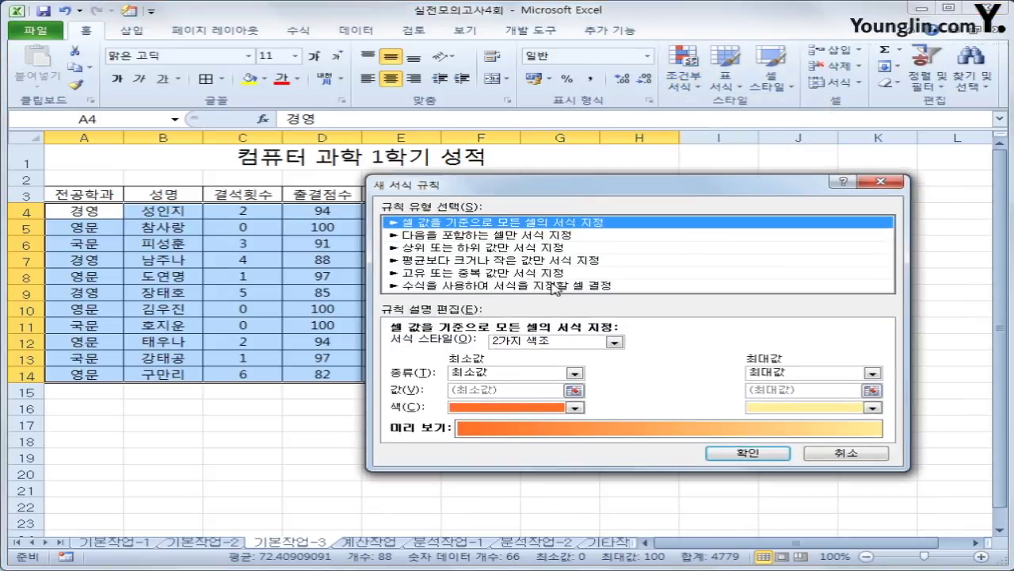
pyautogui.click(553, 285)
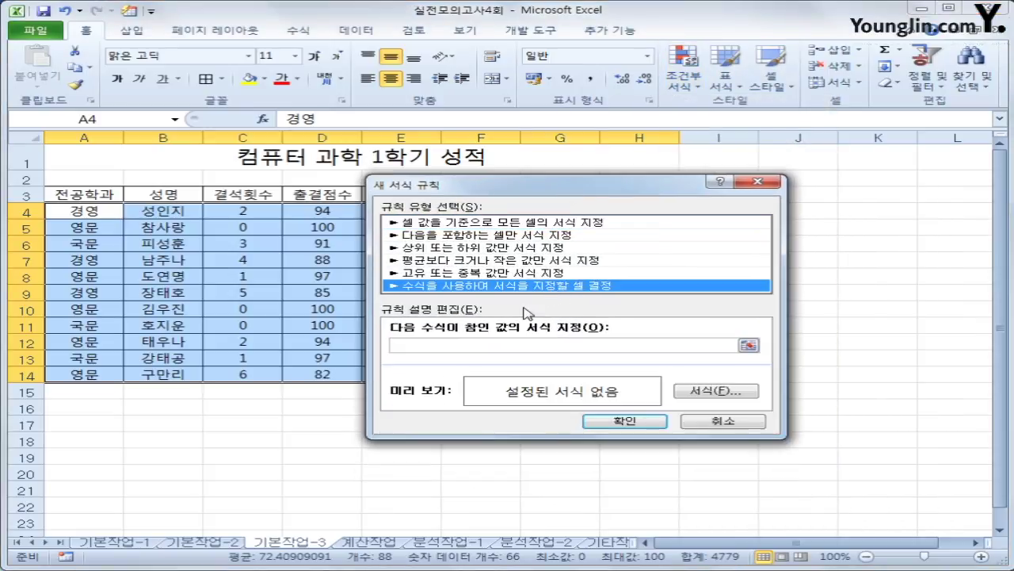
# Enter =and($C4=0,$H4>=80) as the formula of the new formatting rule
pyautogui.click(500, 346)
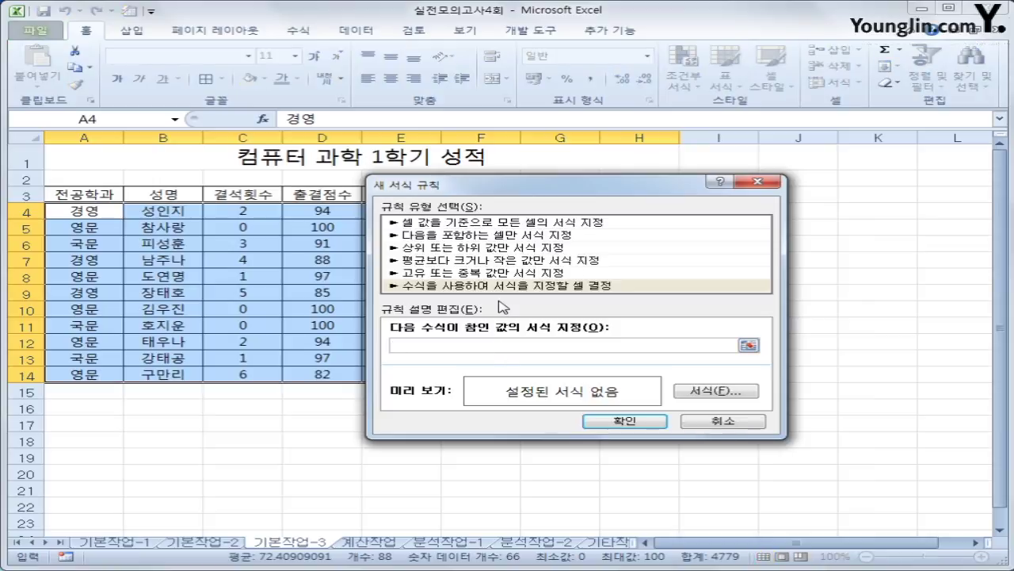
pyautogui.write('ㅋ')
pyautogui.write('and(')
pyautogui.click(239, 213)
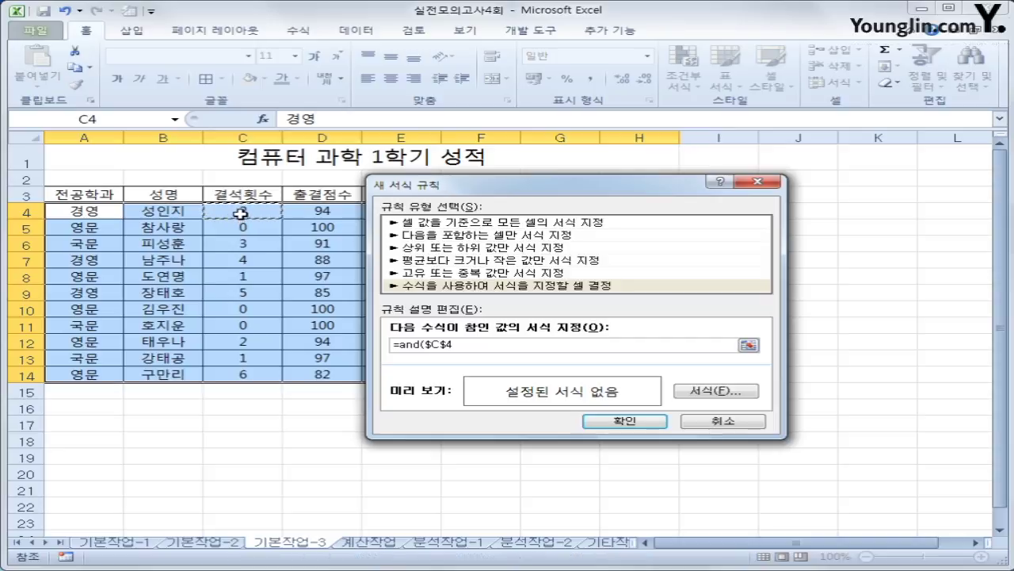
pyautogui.press('F4')
pyautogui.press('F4')
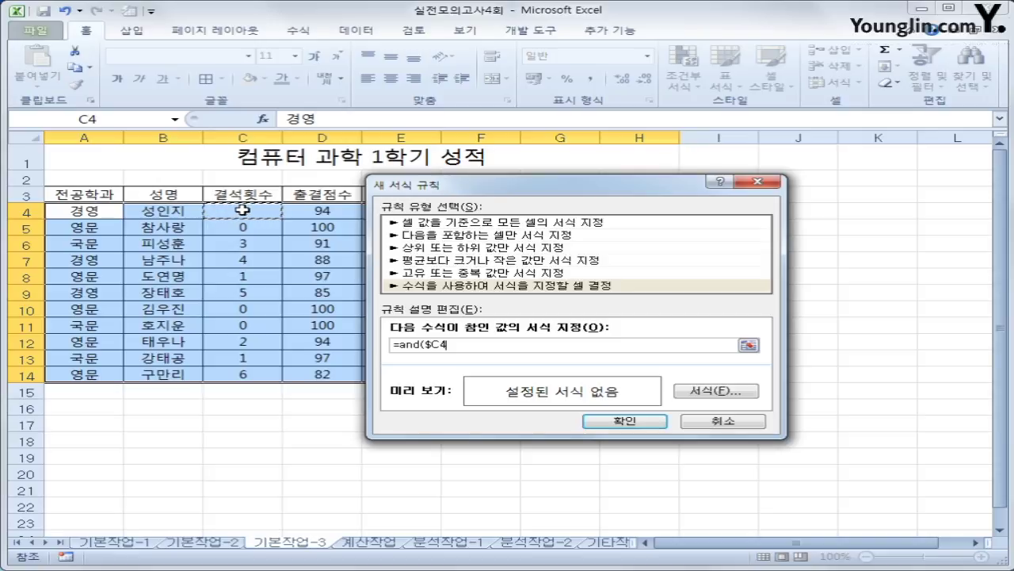
pyautogui.write('=0,')
pyautogui.moveTo(511, 183); pyautogui.dragTo(642, 236)
pyautogui.click(637, 210)
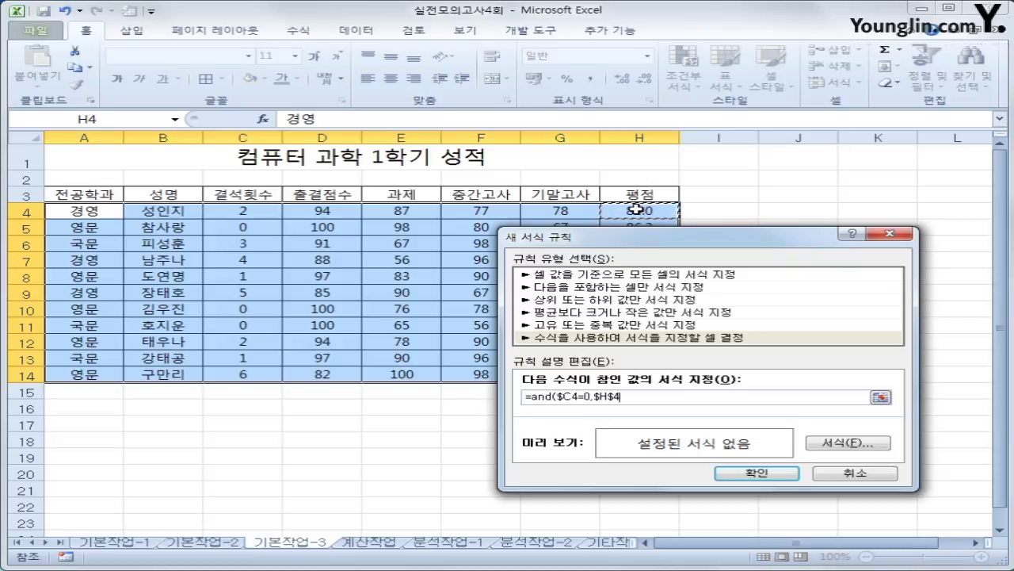
pyautogui.press('F4')
pyautogui.press('F4')
pyautogui.write('>=')
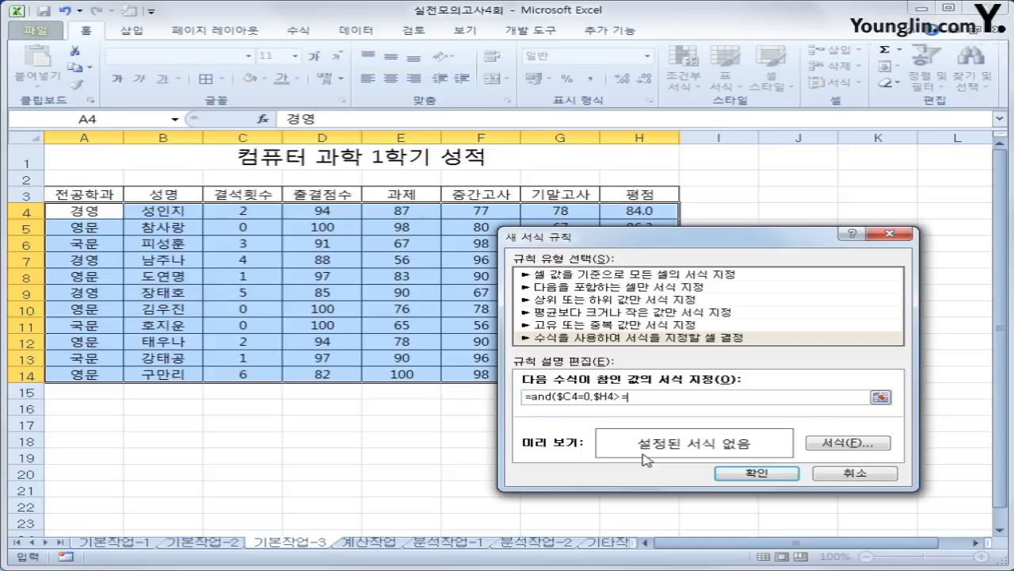
pyautogui.write('80)')
# Give the rule a standard green font in bold italic (굵은 기울임꼴) and apply it to the grade table
pyautogui.click(863, 445)
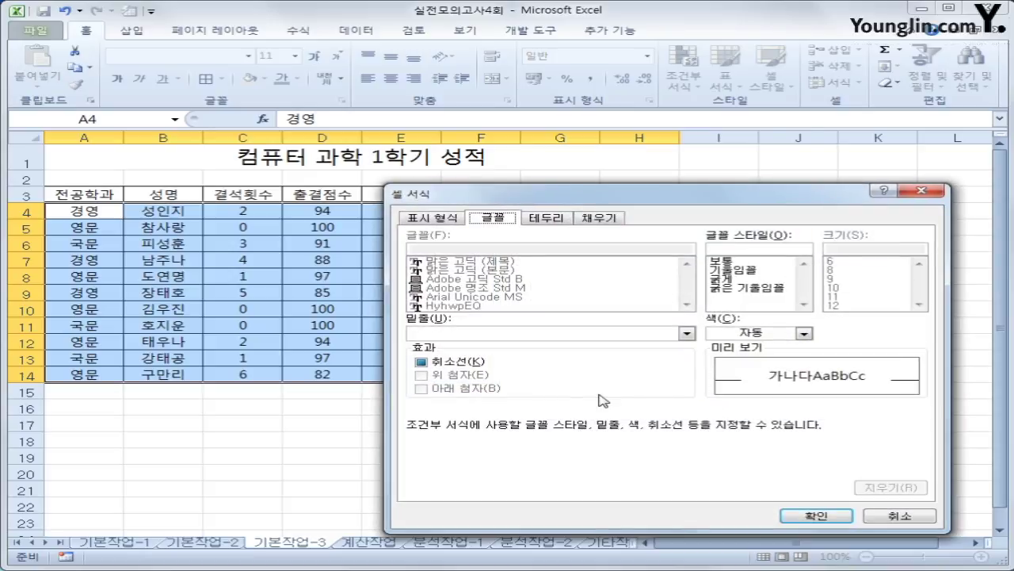
pyautogui.click(753, 335)
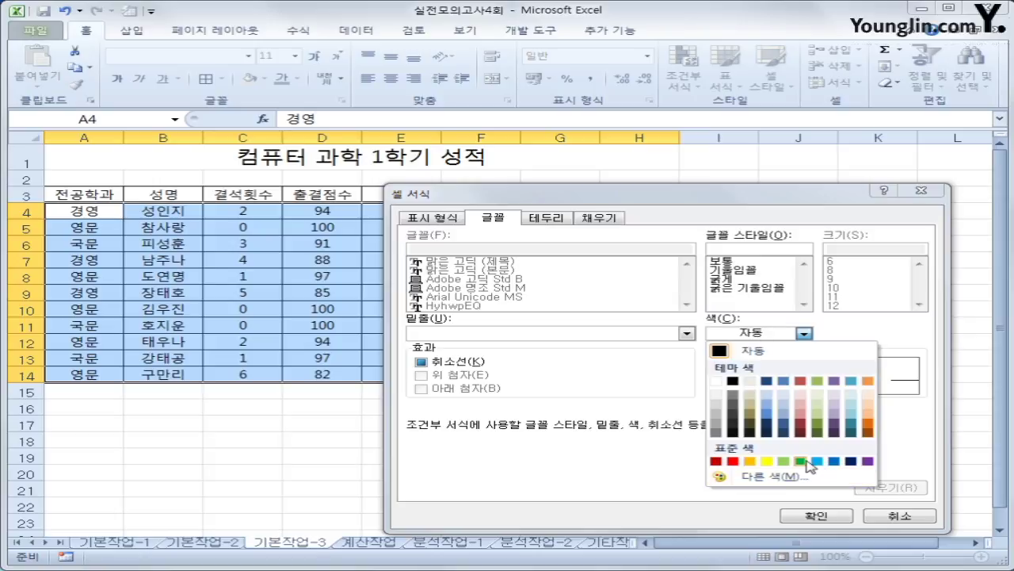
pyautogui.click(802, 461)
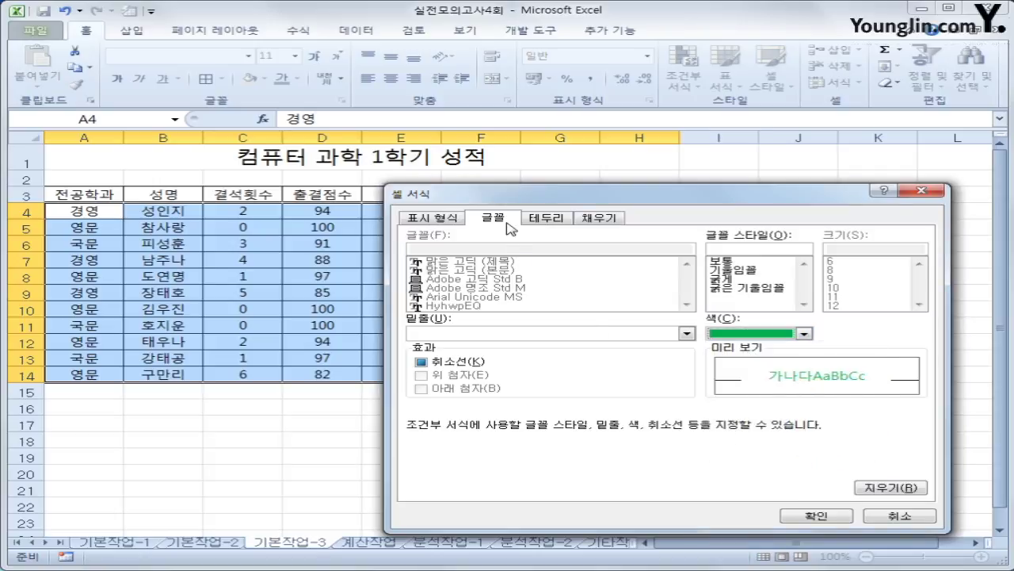
pyautogui.click(731, 297)
pyautogui.click(731, 290)
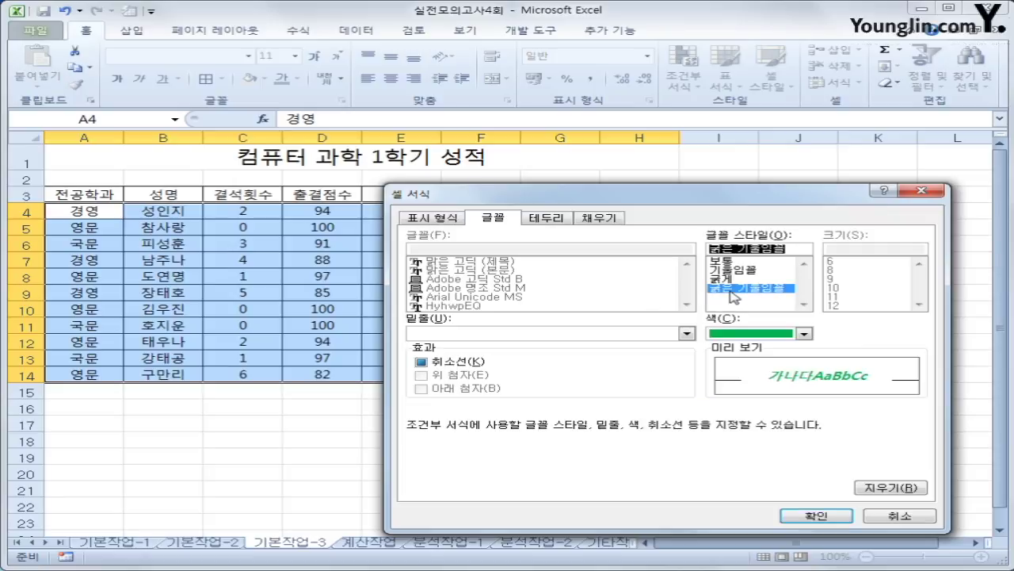
pyautogui.click(818, 516)
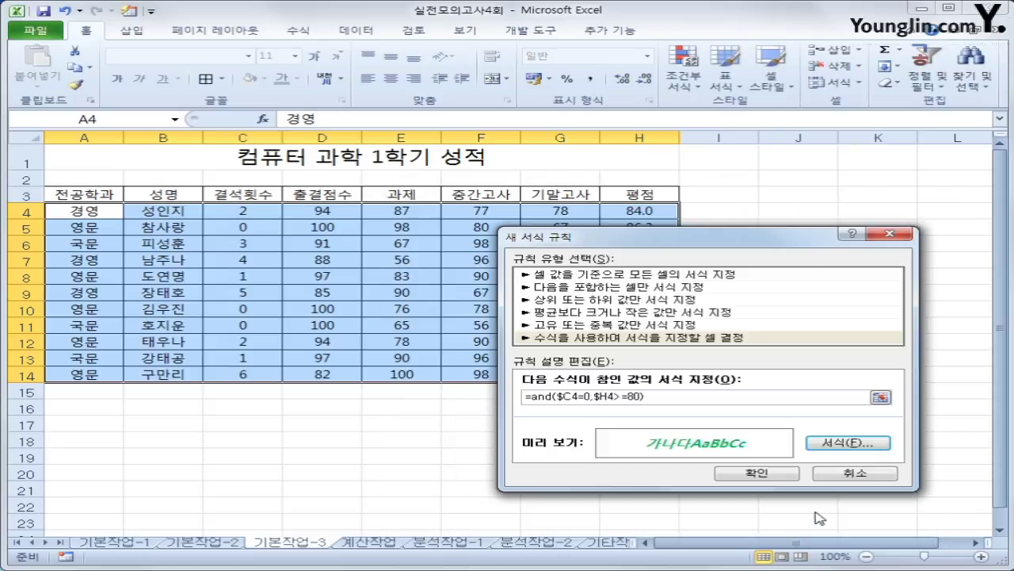
pyautogui.click(772, 475)
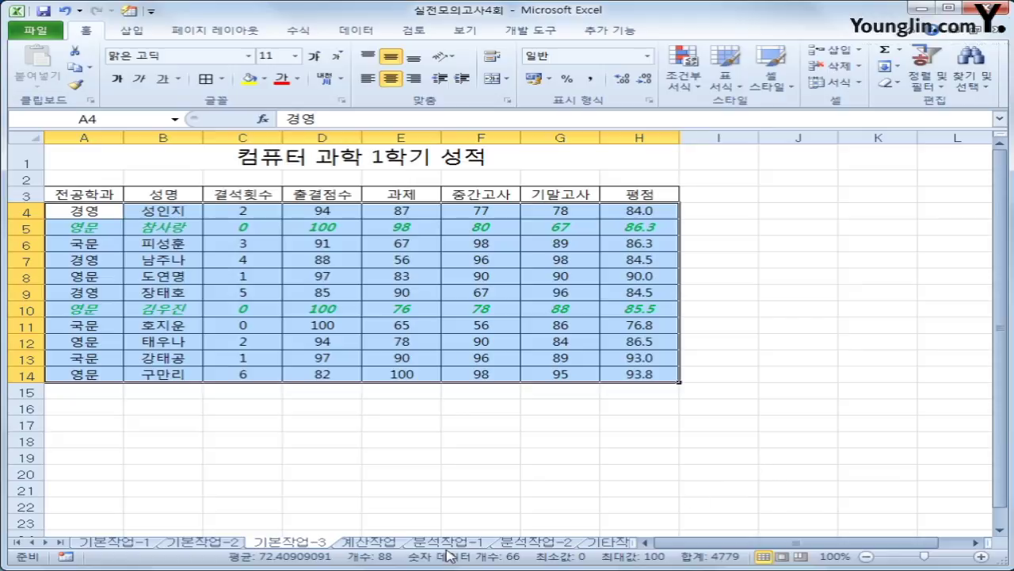
# On the 계산작업 sheet, insert the DAVERAGE function from the database category (데이터베이스) into D14
pyautogui.click(390, 542)
pyautogui.click(372, 367)
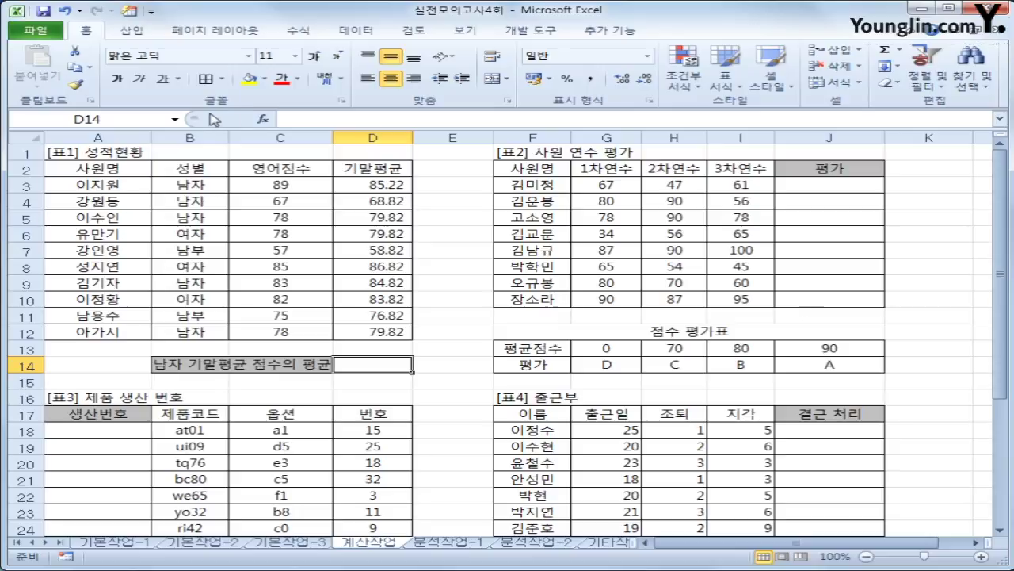
pyautogui.click(263, 120)
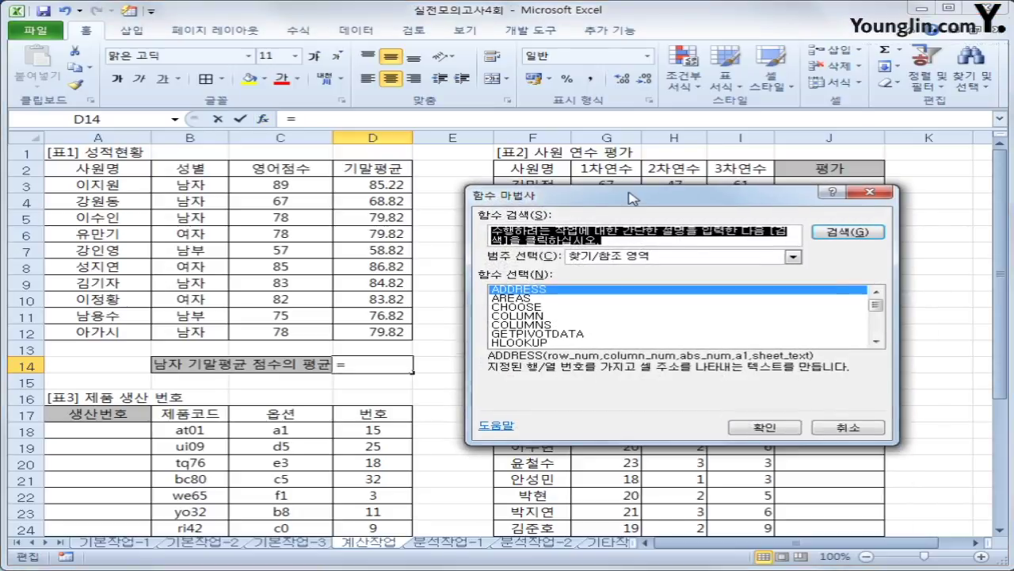
pyautogui.click(641, 254)
pyautogui.click(622, 342)
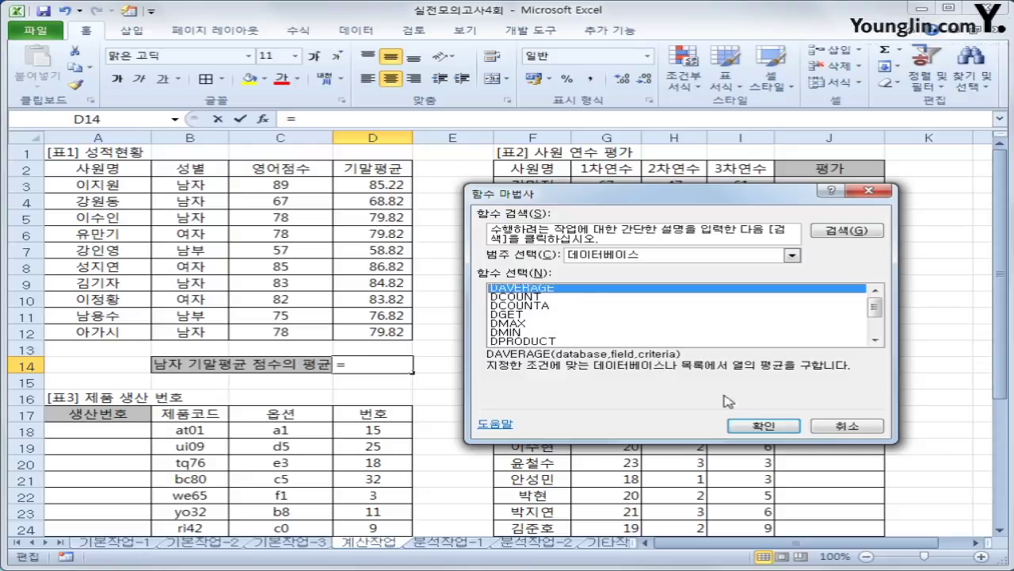
pyautogui.click(763, 426)
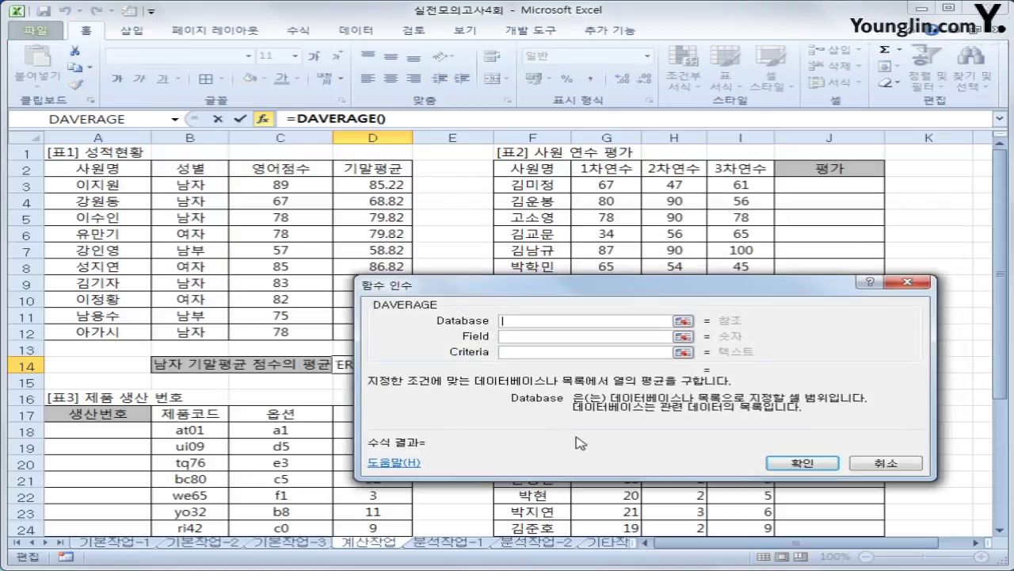
# Set the DAVERAGE arguments to database A2:D12, field D2 and criteria B2:B3
pyautogui.moveTo(102, 168); pyautogui.dragTo(355, 329)
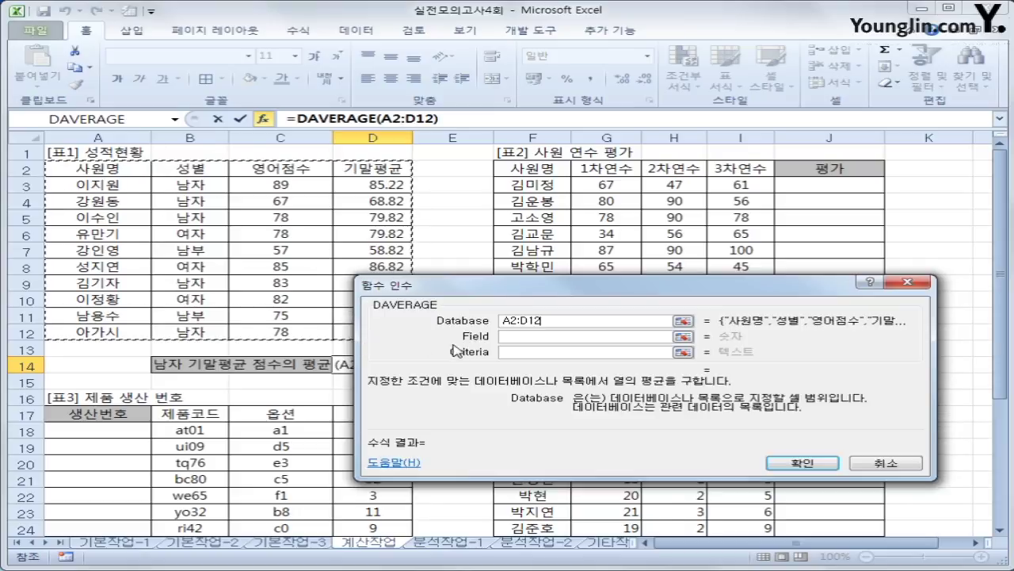
pyautogui.click(515, 336)
pyautogui.click(377, 171)
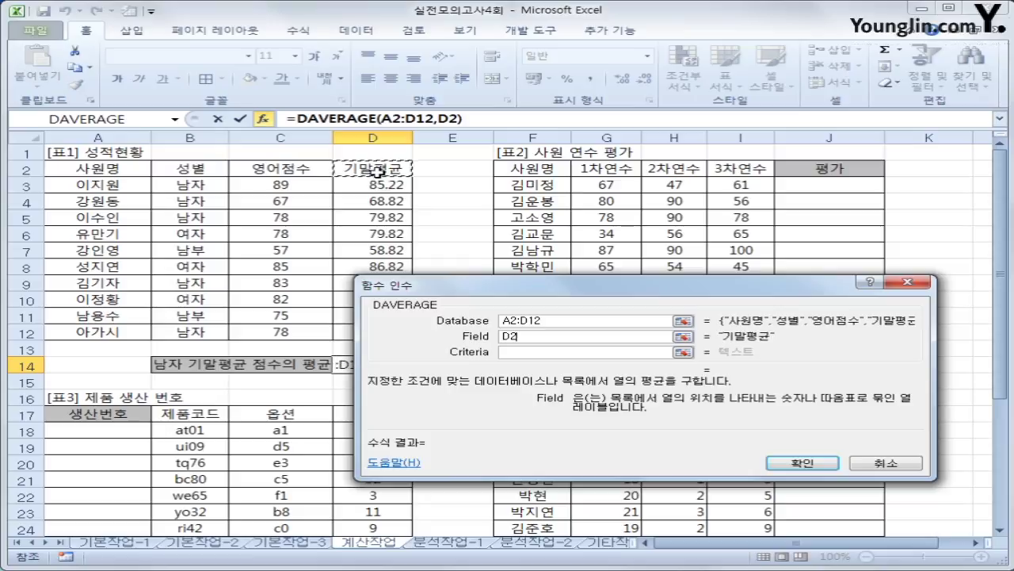
pyautogui.click(530, 351)
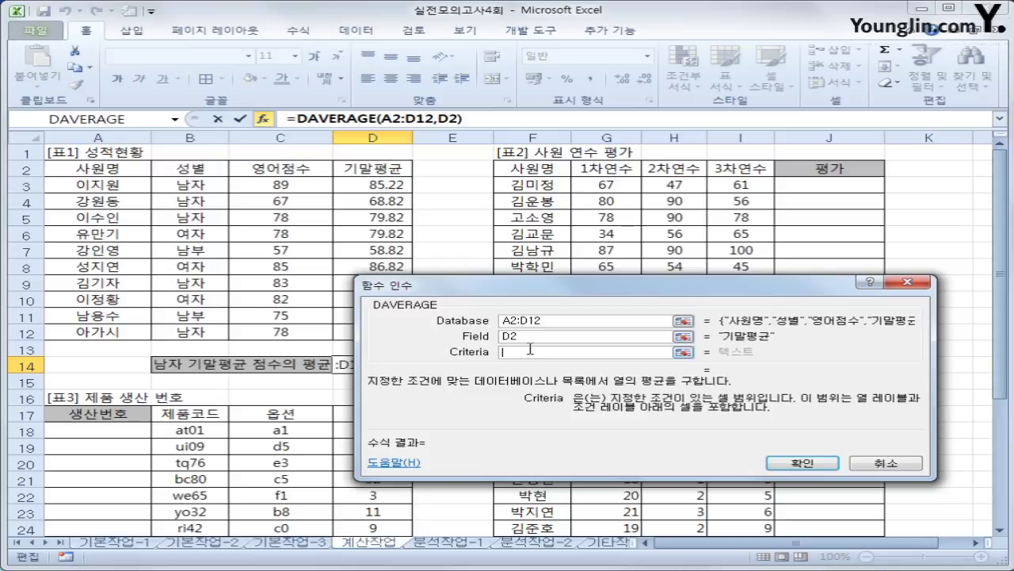
pyautogui.moveTo(208, 166); pyautogui.dragTo(211, 191)
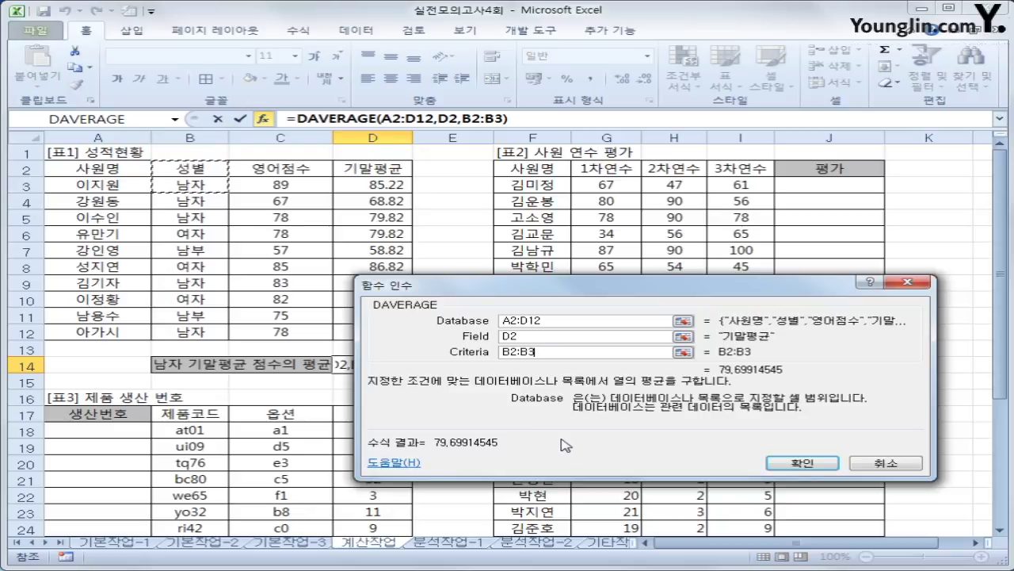
pyautogui.click(799, 464)
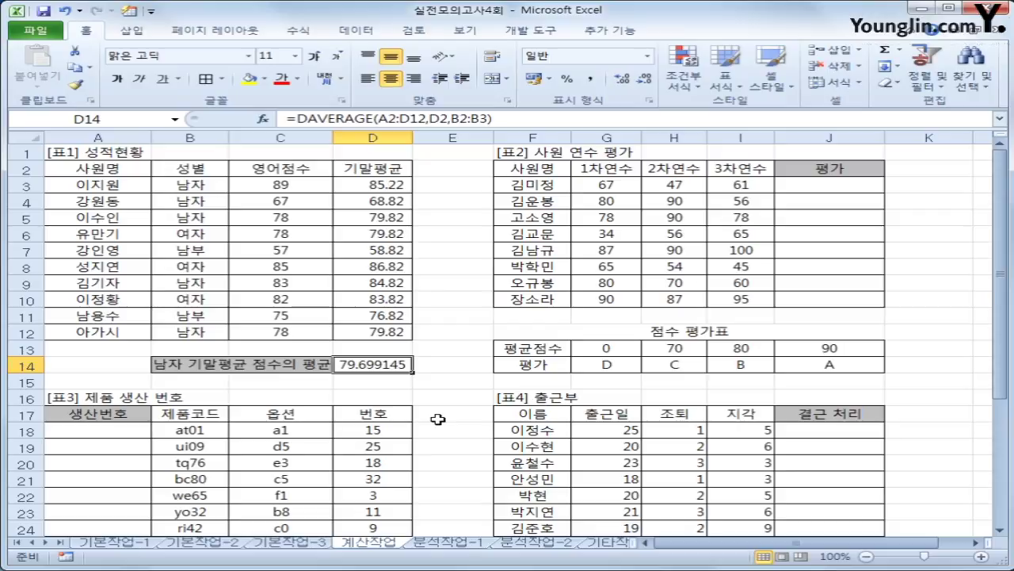
# Try to wrap the DAVERAGE formula in D14 in a round-up function with 1 as the number of digits
pyautogui.click(297, 117)
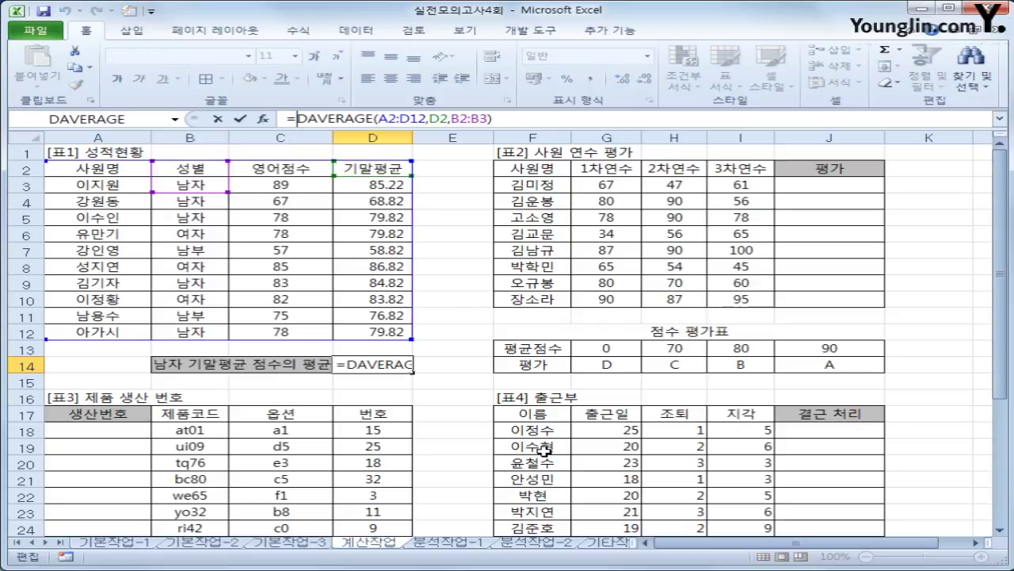
pyautogui.write('ㄱ')
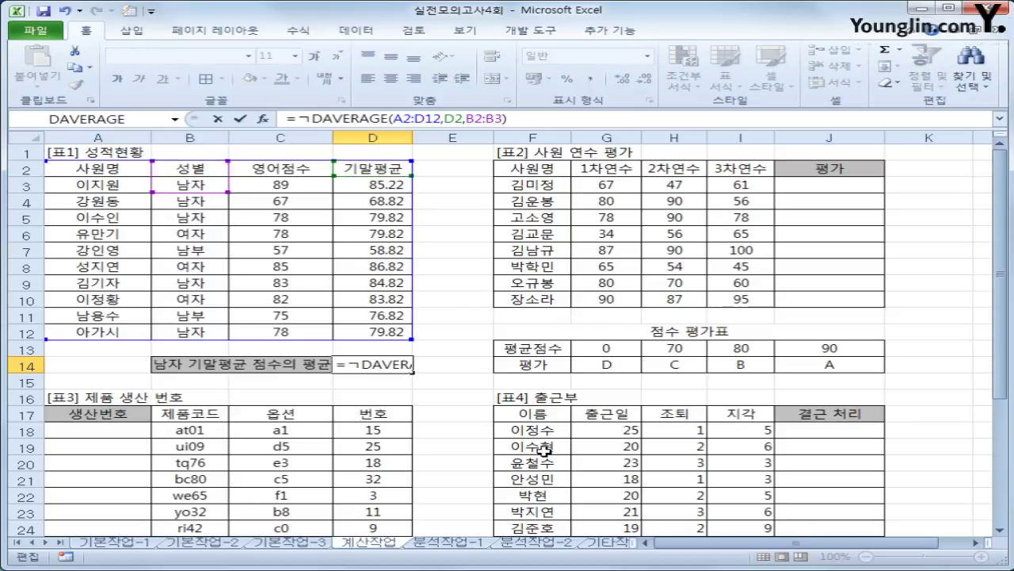
pyautogui.press('BackSpace')
pyautogui.write('rounup(')
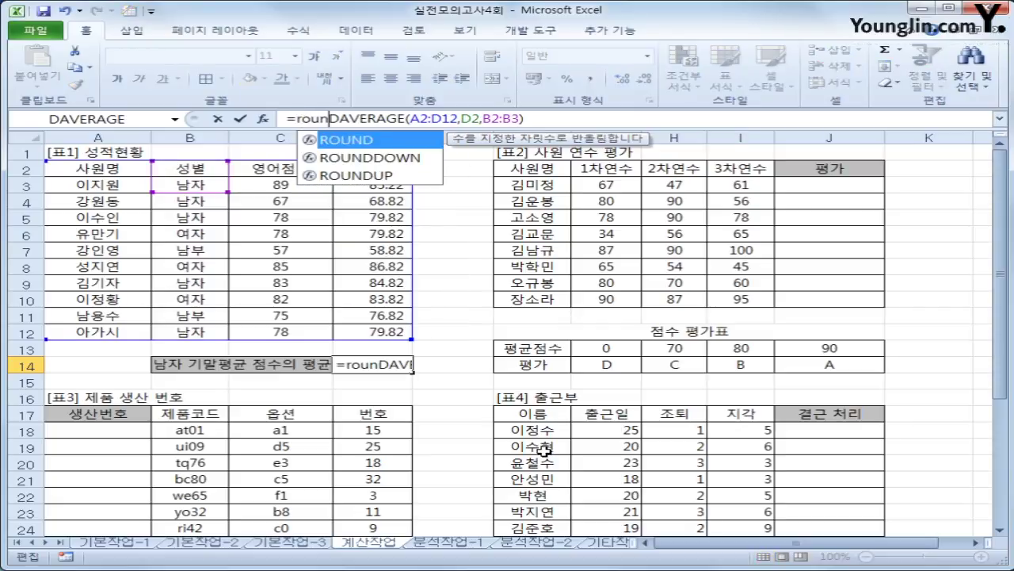
pyautogui.press('End')
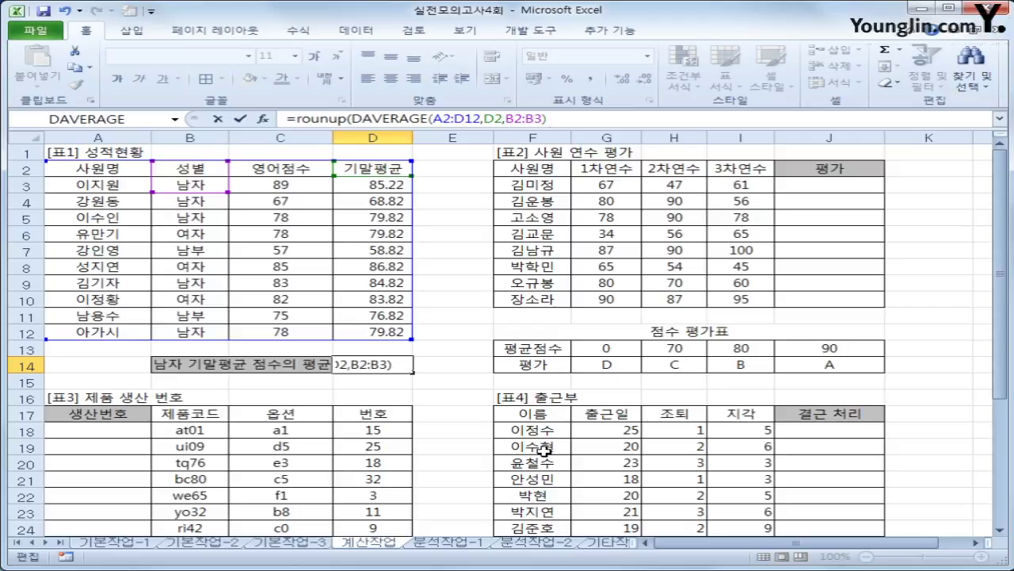
pyautogui.write(',1)')
pyautogui.press('Return')
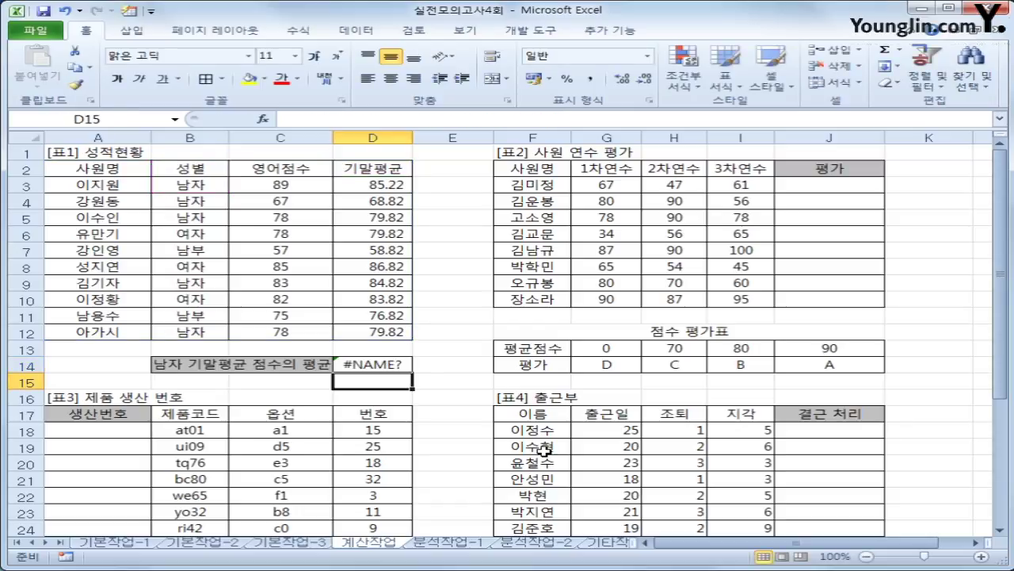
# Correct the outer function name in D14 so the formula reads =ROUNDUP(DAVERAGE(A2:D12,D2,B2:B3),1)
pyautogui.press('Up')
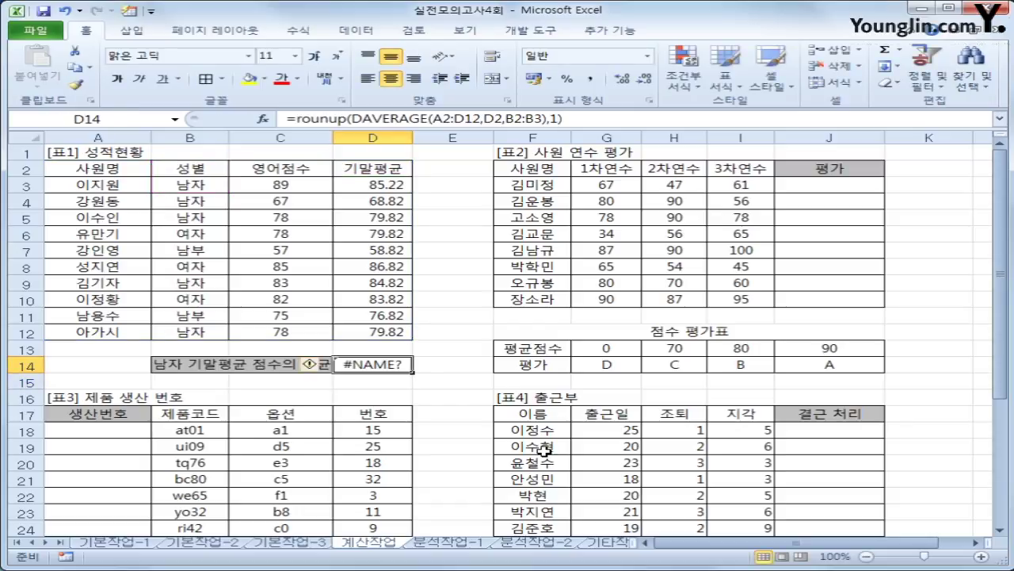
pyautogui.click(330, 118)
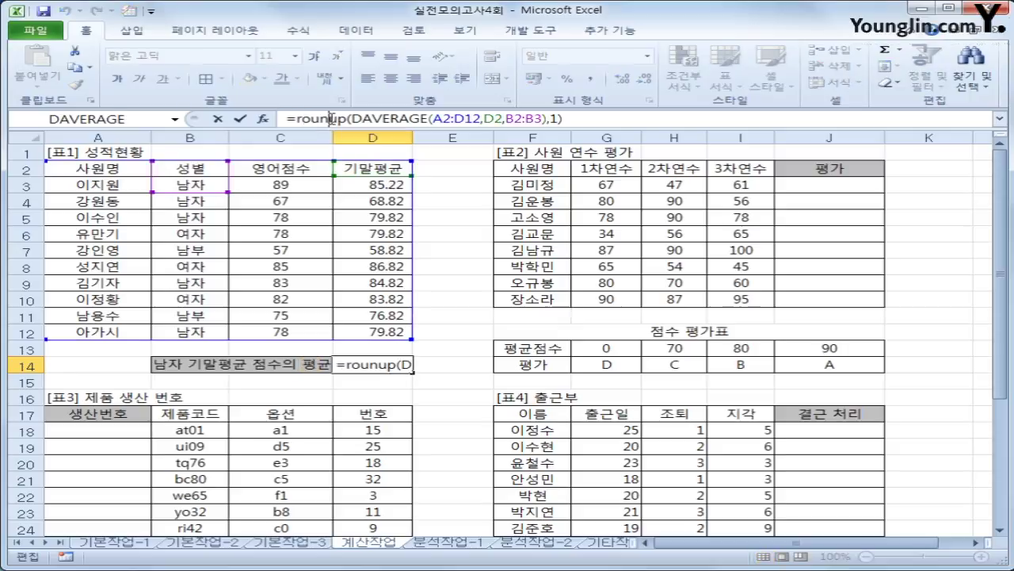
pyautogui.write('d')
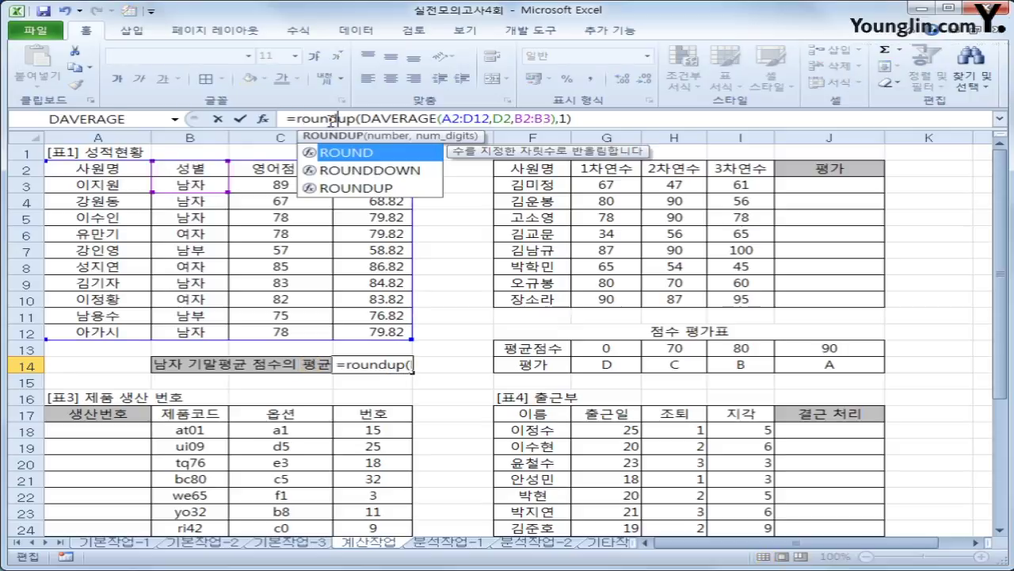
pyautogui.click(343, 194)
pyautogui.doubleClick(343, 193)
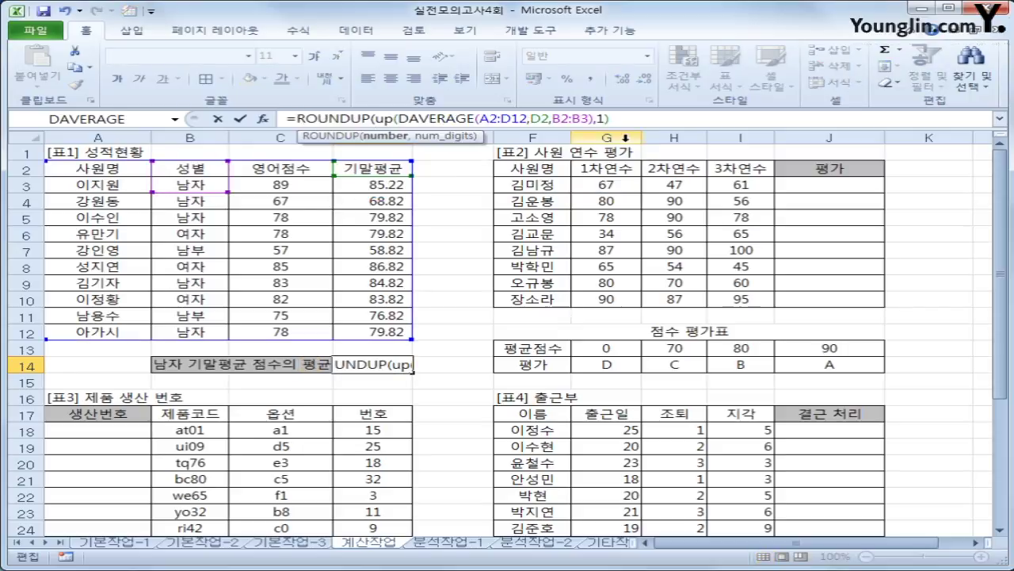
pyautogui.press('Delete')
pyautogui.press('Delete')
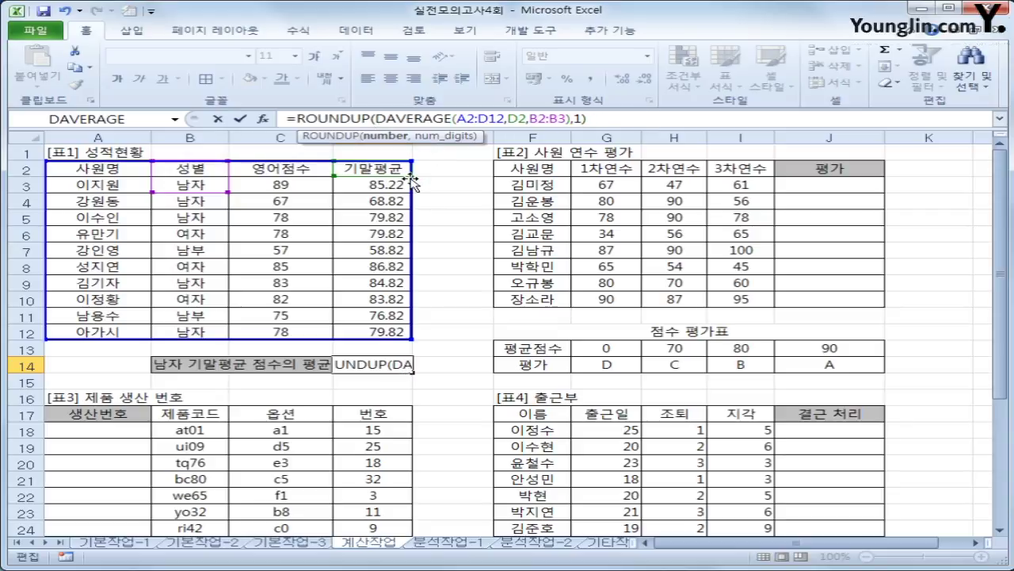
pyautogui.press('Return')
pyautogui.click(360, 361)
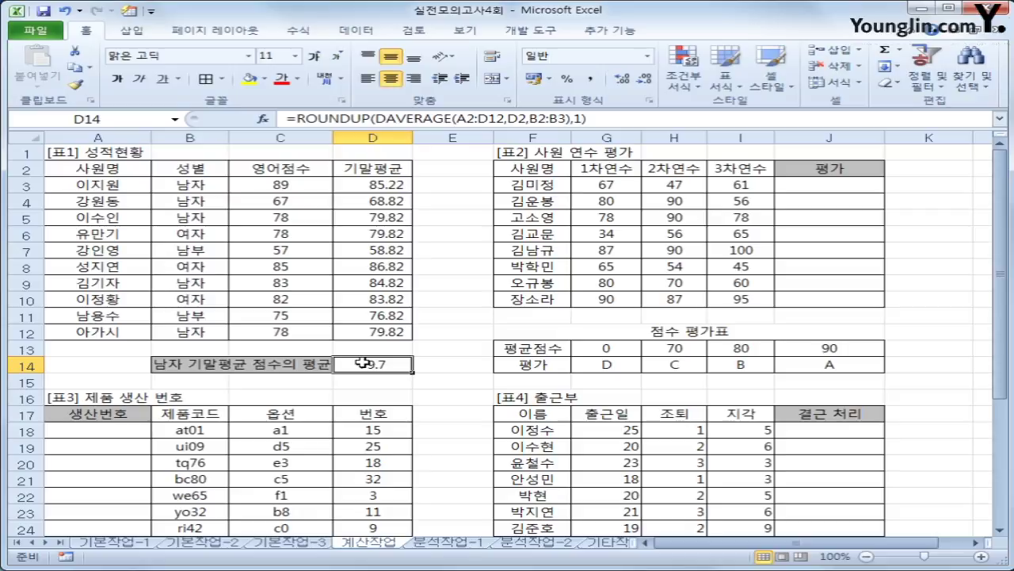
# Enter =AVERAGE(G3:I3) in J3 to average the first person's three training scores in [표2]
pyautogui.click(871, 183)
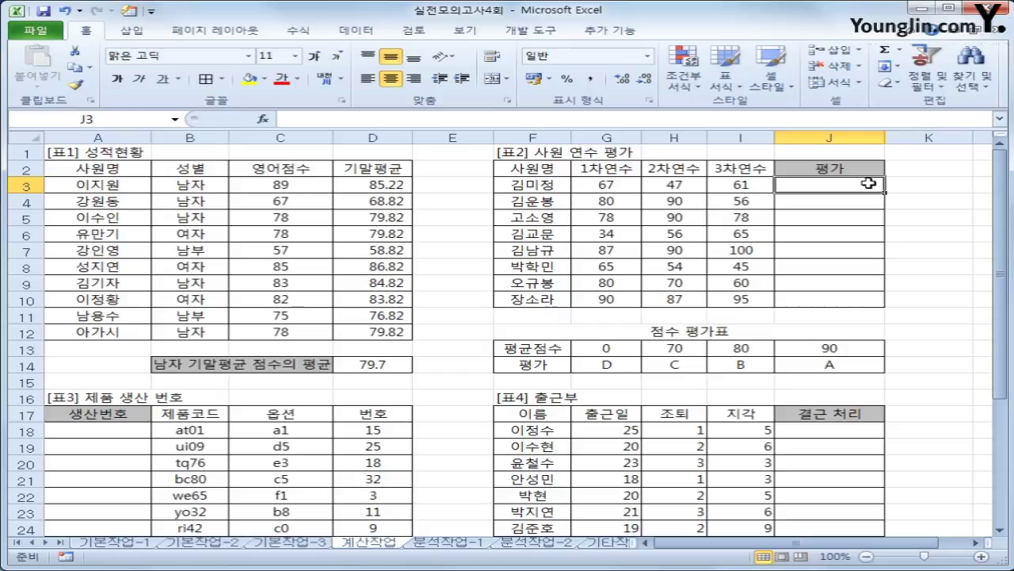
pyautogui.click(738, 184)
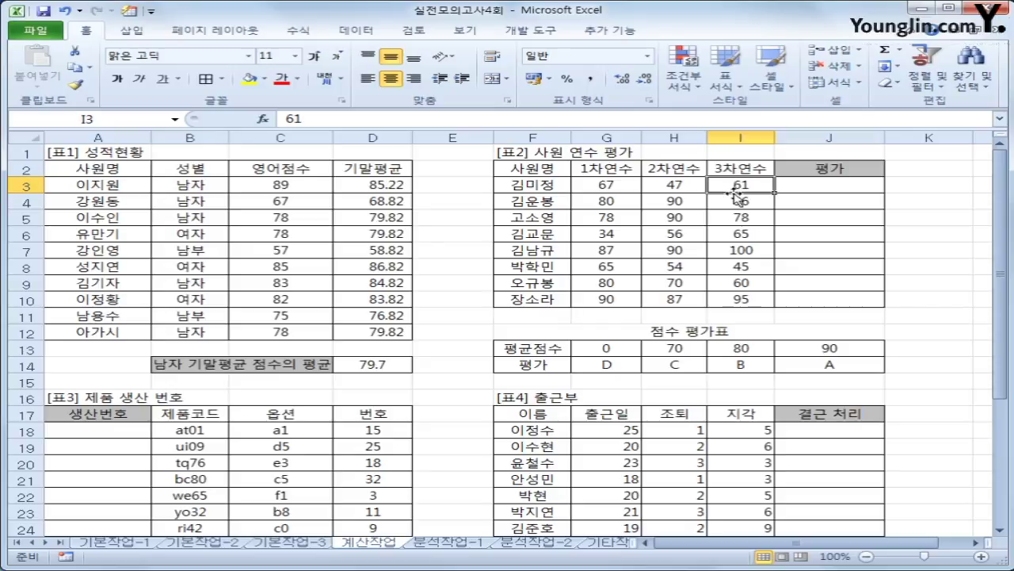
pyautogui.click(844, 187)
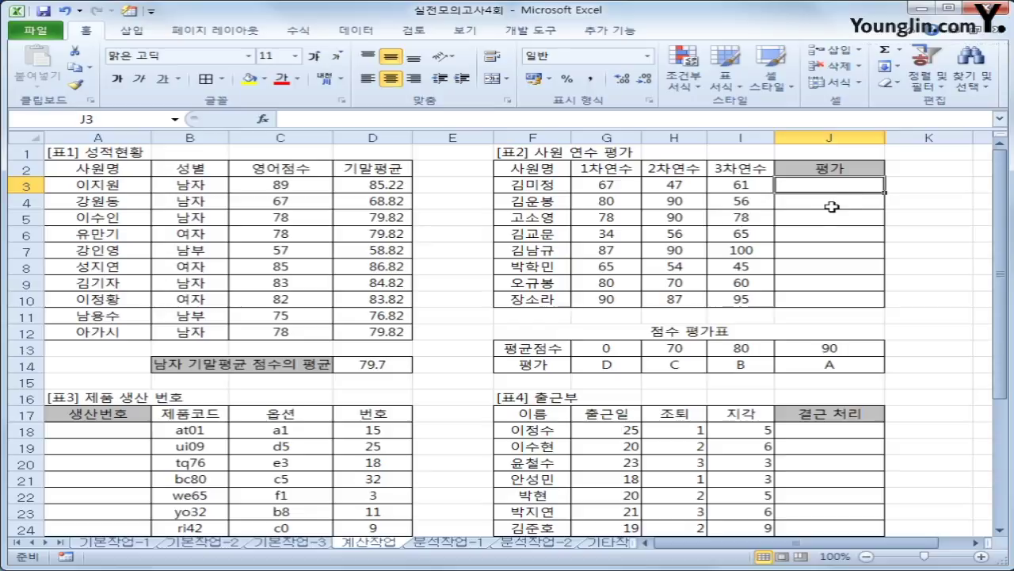
pyautogui.write('=a')
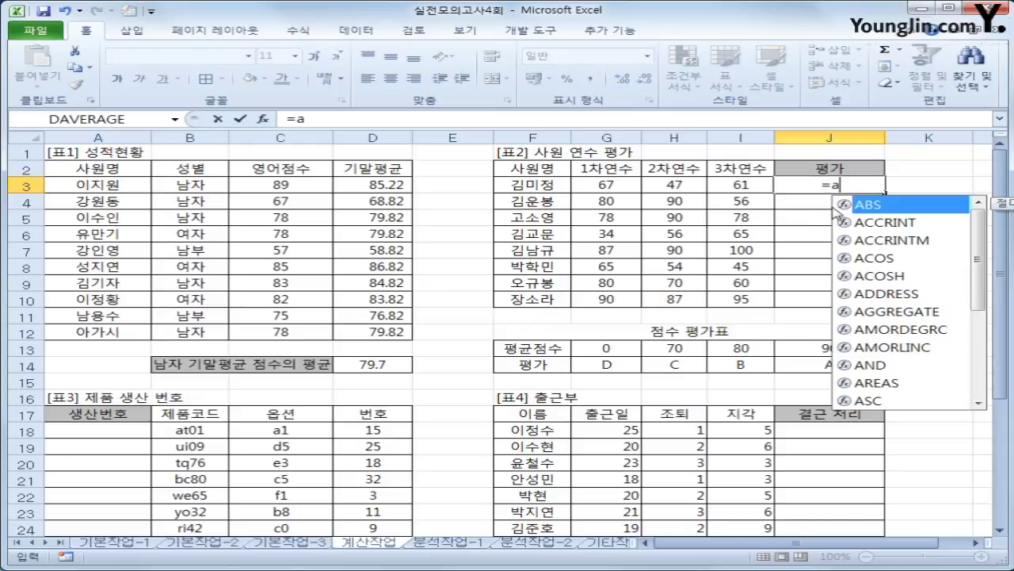
pyautogui.write('ve')
pyautogui.press('Down')
pyautogui.press('Tab')
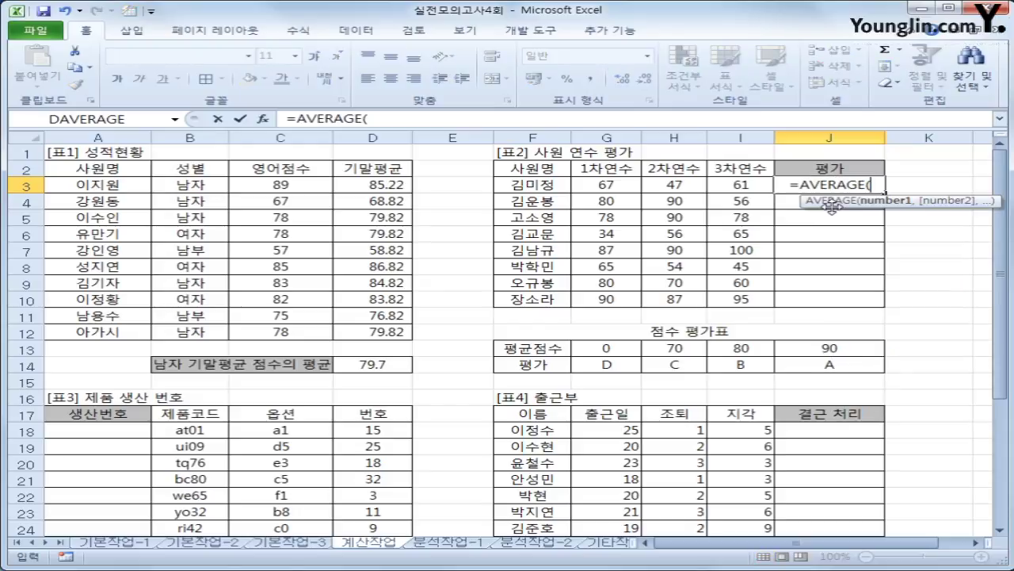
pyautogui.moveTo(622, 187); pyautogui.dragTo(709, 189)
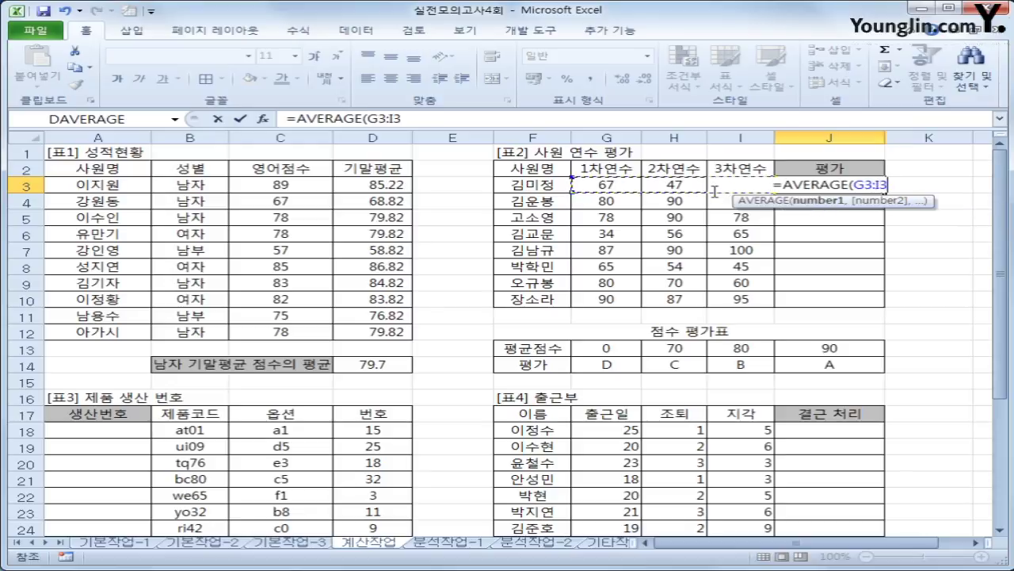
pyautogui.write(')')
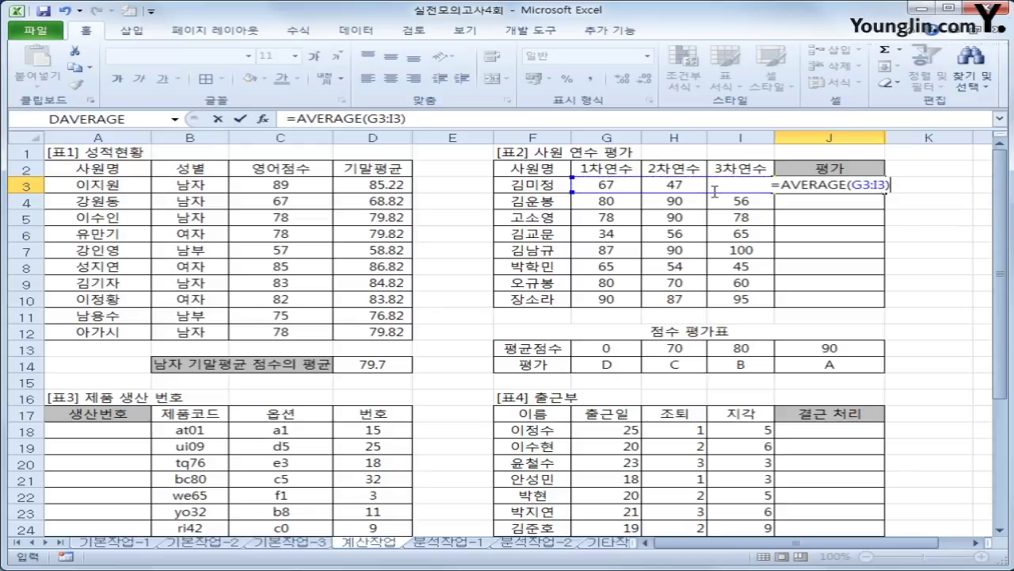
pyautogui.press('Return')
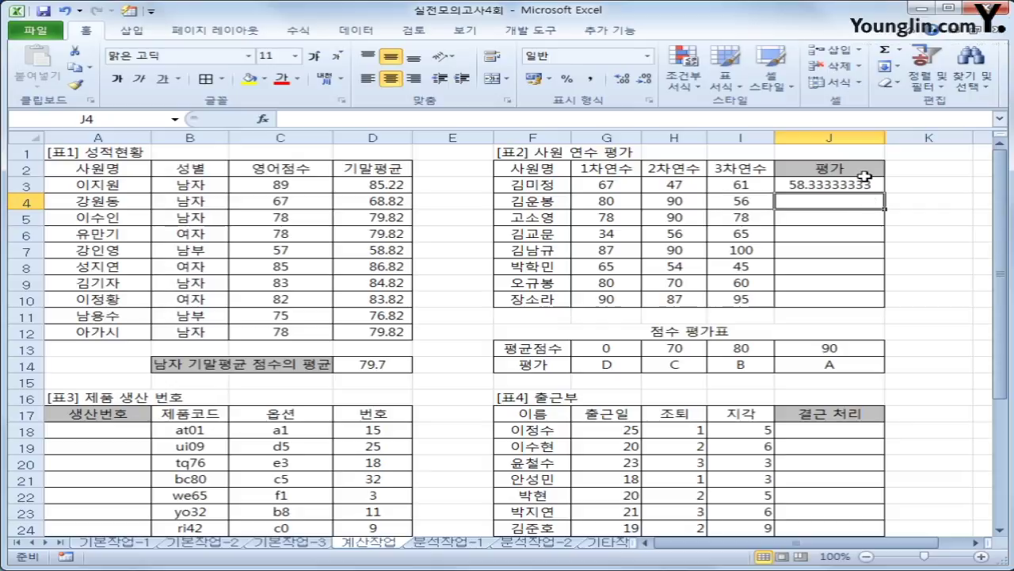
# Wrap the AVERAGE formula in J3 in an HLOOKUP function, using the average as the lookup value
pyautogui.click(864, 179)
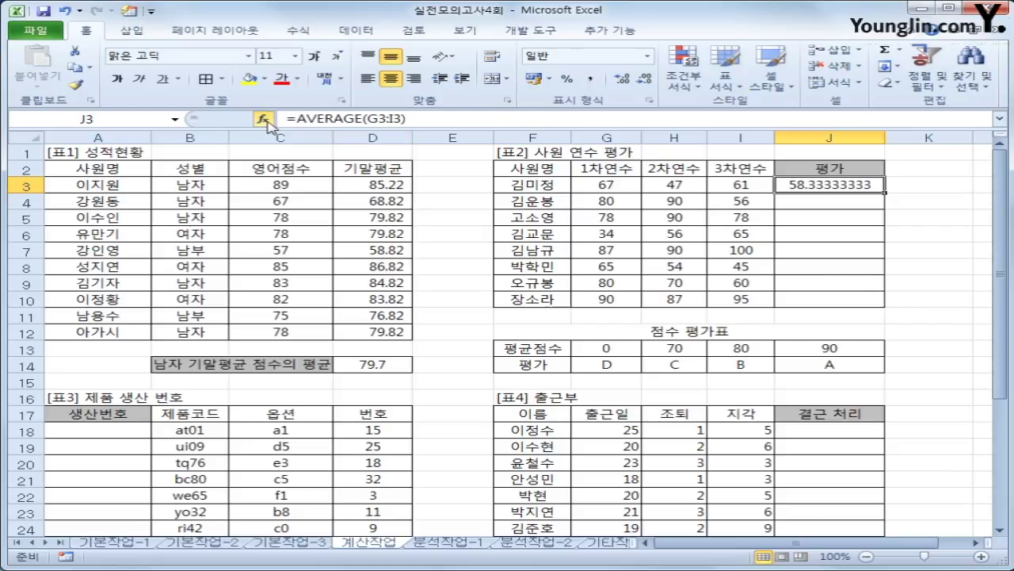
pyautogui.click(291, 118)
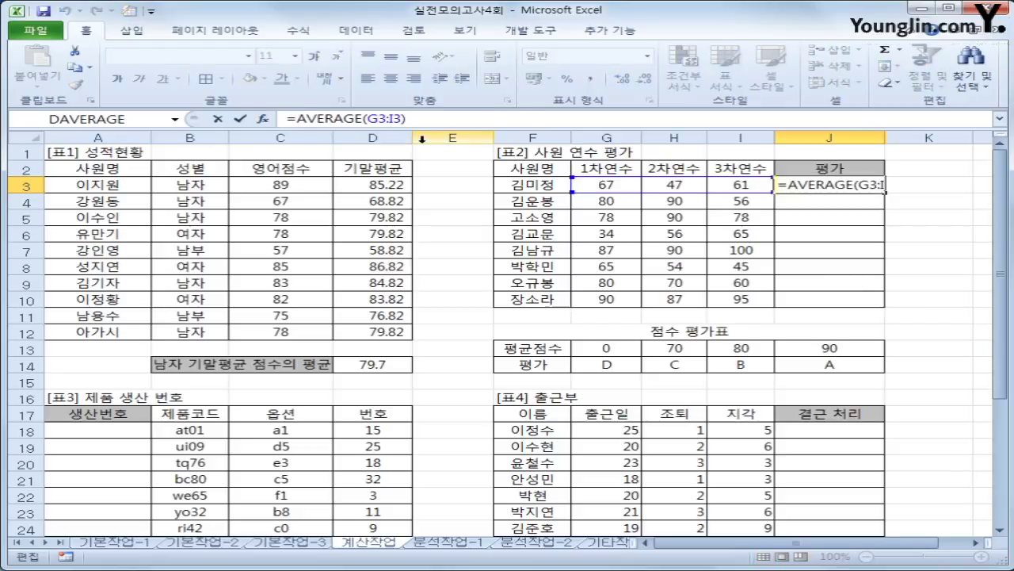
pyautogui.write('h')
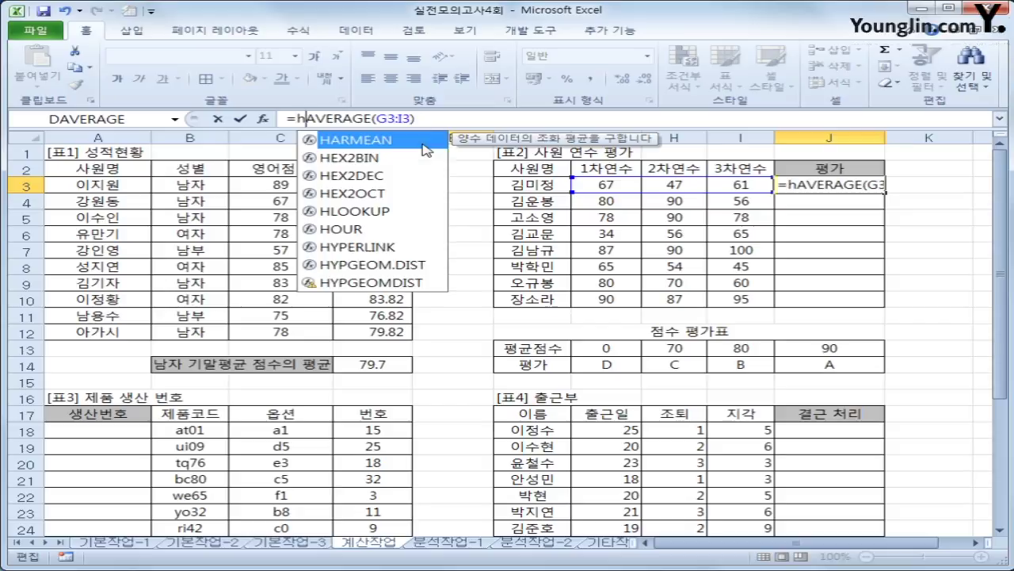
pyautogui.write('l')
pyautogui.press('Tab')
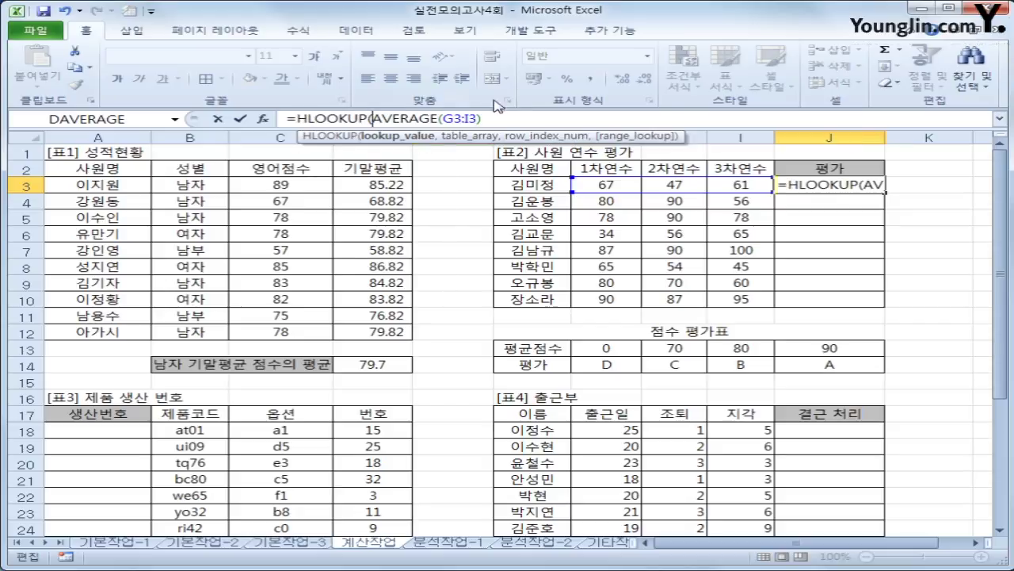
pyautogui.click(503, 117)
pyautogui.write(',')
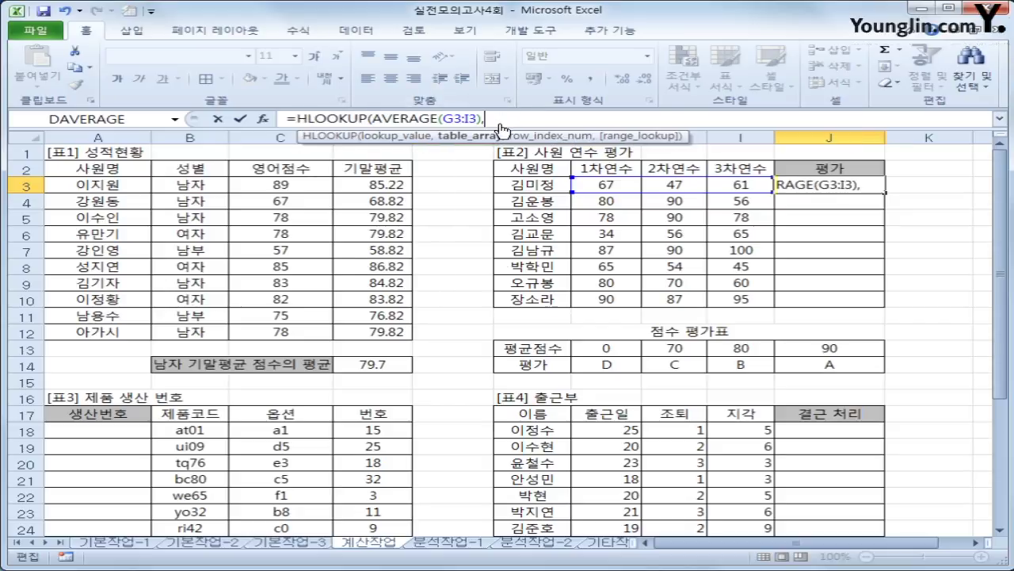
# Complete the HLOOKUP in J3 with table $G$13:$J$14 and row index 2, and fill the formula down to J10
pyautogui.moveTo(618, 350); pyautogui.dragTo(825, 366)
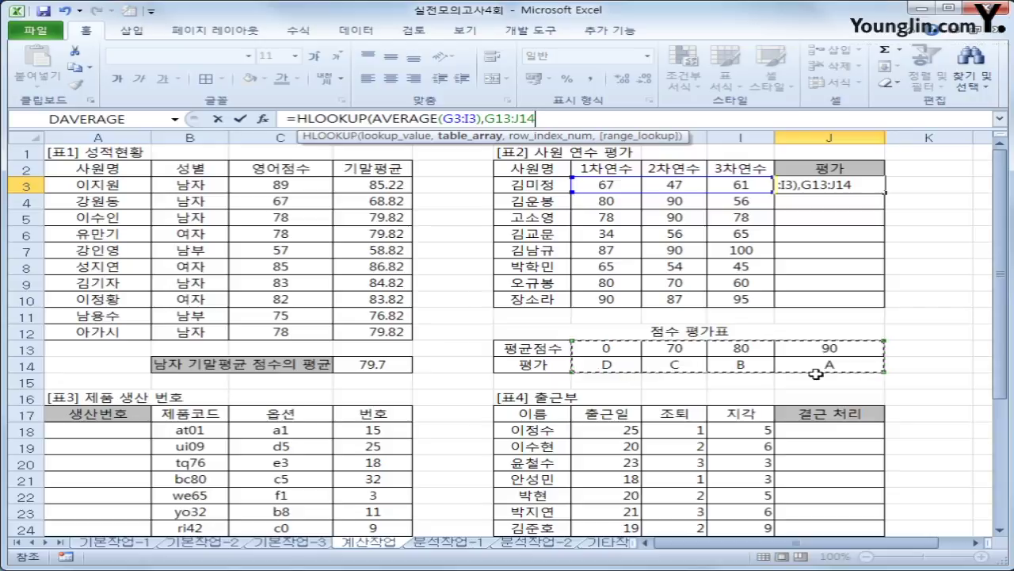
pyautogui.press('F4')
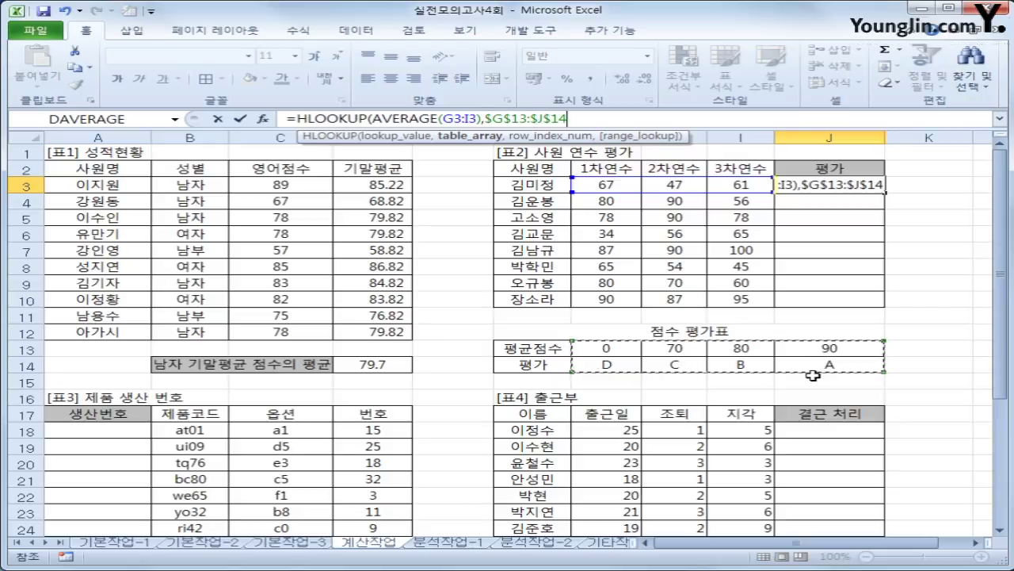
pyautogui.write(',')
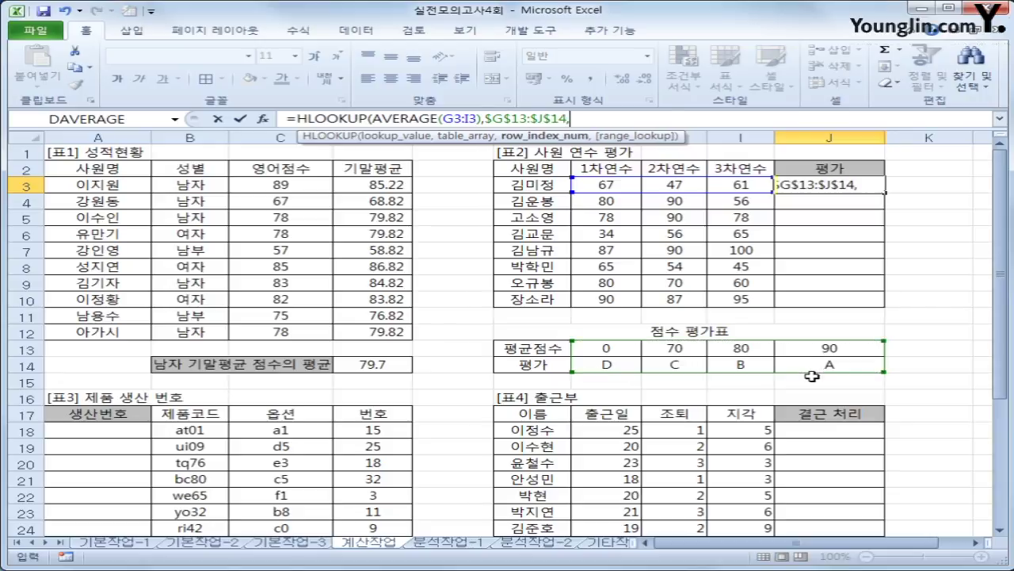
pyautogui.write('2')
pyautogui.write(')')
pyautogui.press('Return')
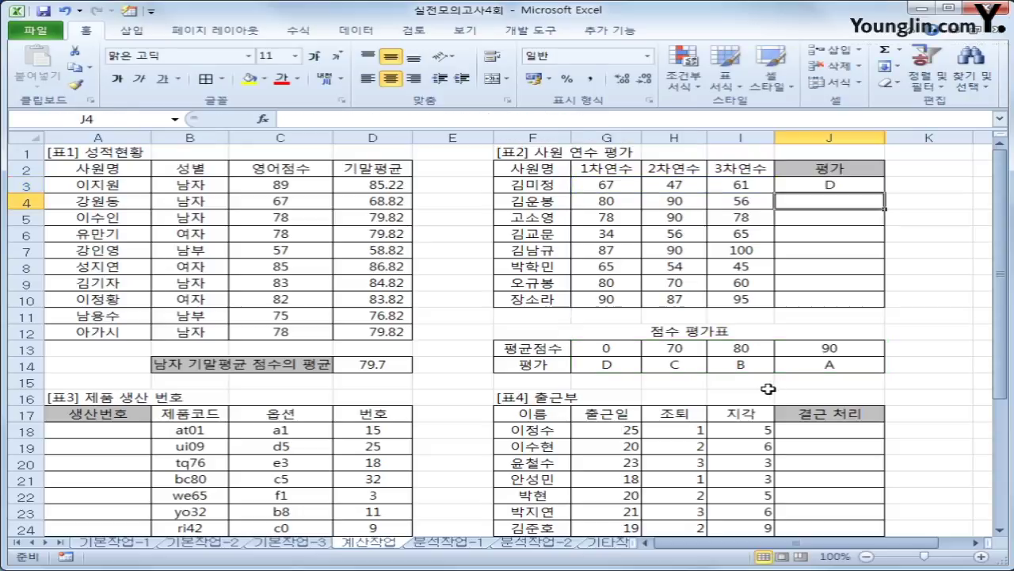
pyautogui.click(868, 186)
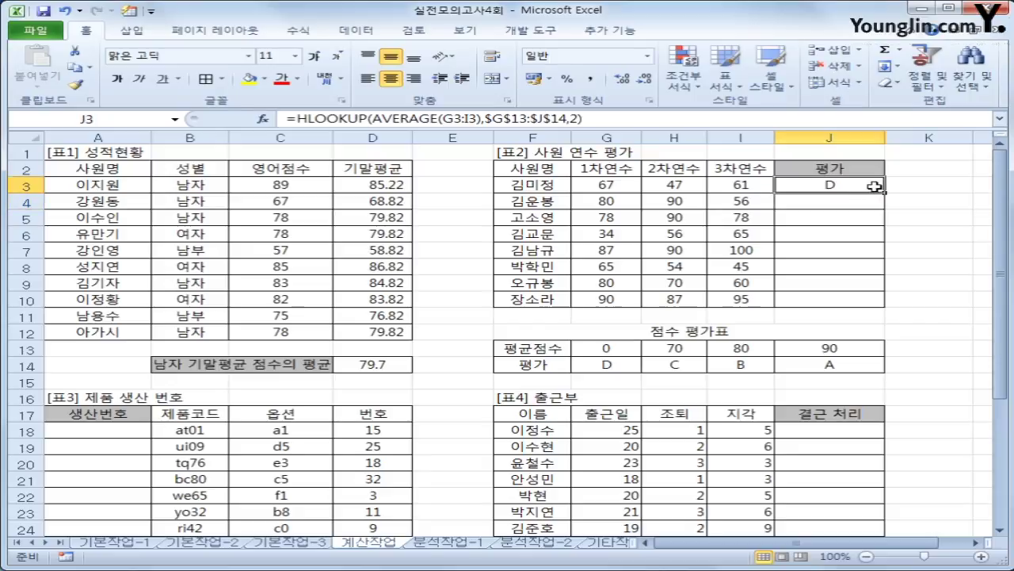
pyautogui.moveTo(885, 191); pyautogui.dragTo(874, 301)
# Start a formula in A18 of [표3] with UPPER, joining the product code B18 and a "-" separator
pyautogui.click(106, 428)
pyautogui.scroll(-4, 107, 426)
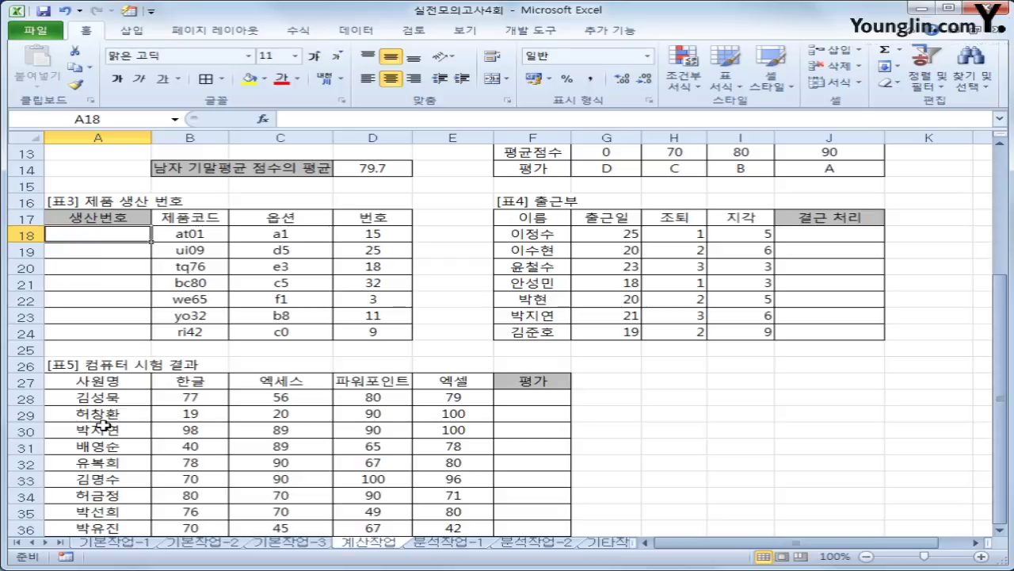
pyautogui.write('=')
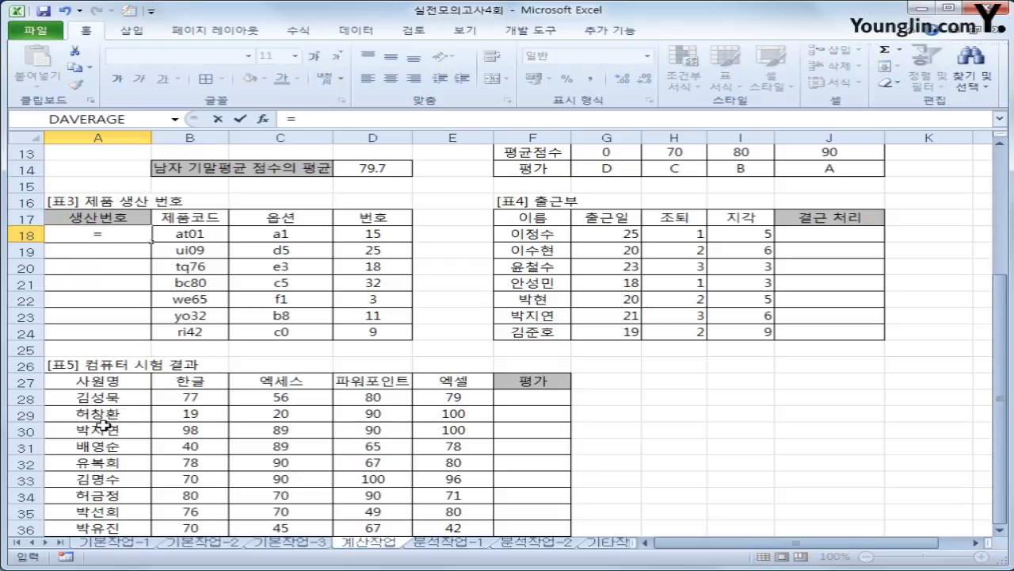
pyautogui.write('upp')
pyautogui.press('Tab')
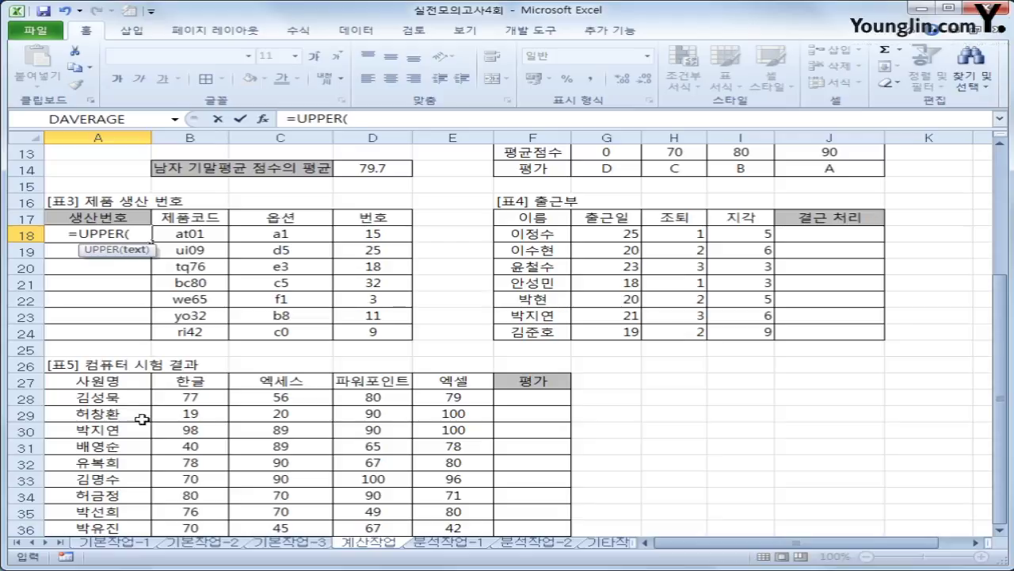
pyautogui.click(195, 232)
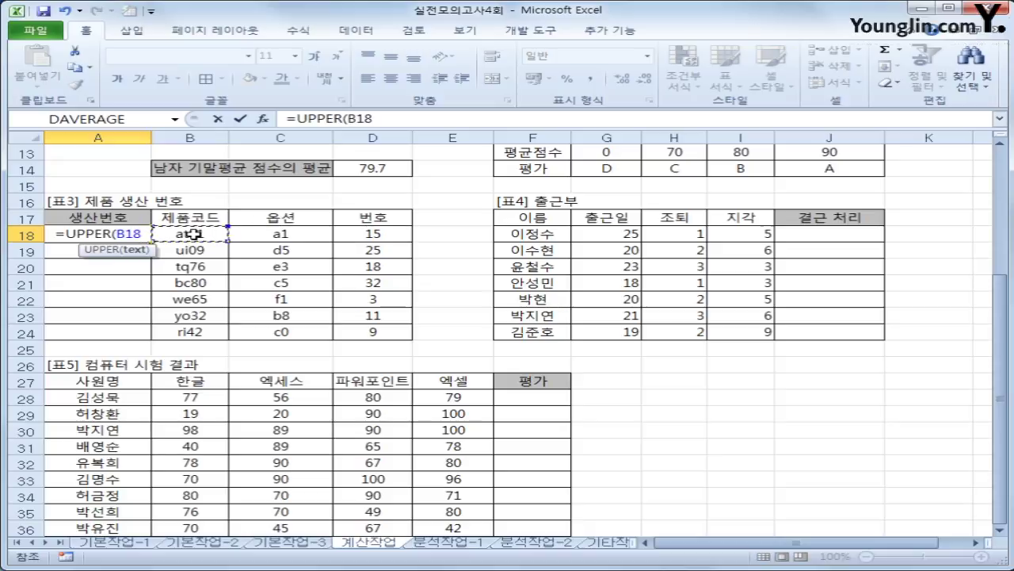
pyautogui.write('&')
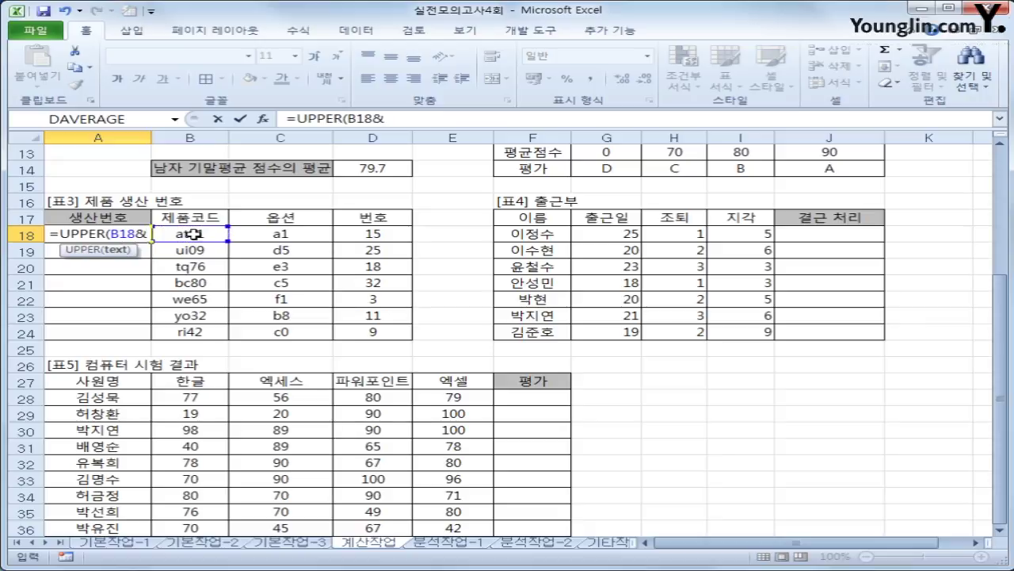
pyautogui.write('"')
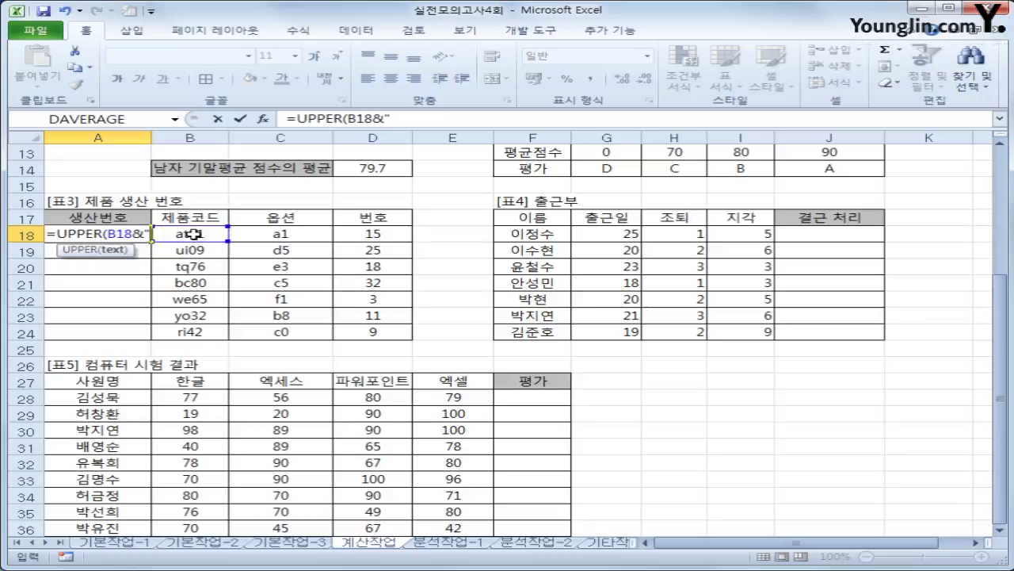
pyautogui.write('-"')
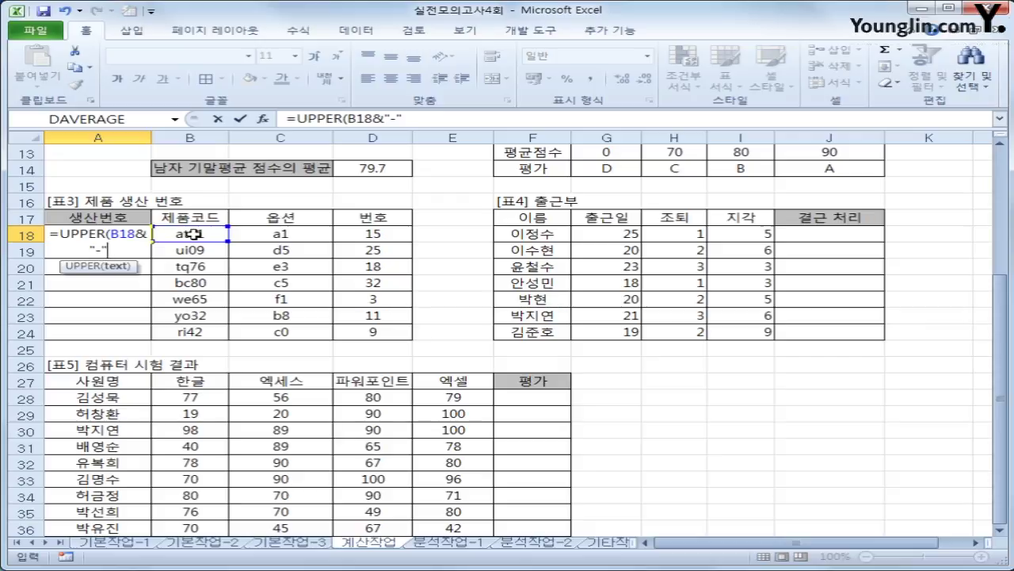
# Extend the A18 formula with LEFT(C18,1) followed by &"-" inside the UPPER function
pyautogui.write('lef')
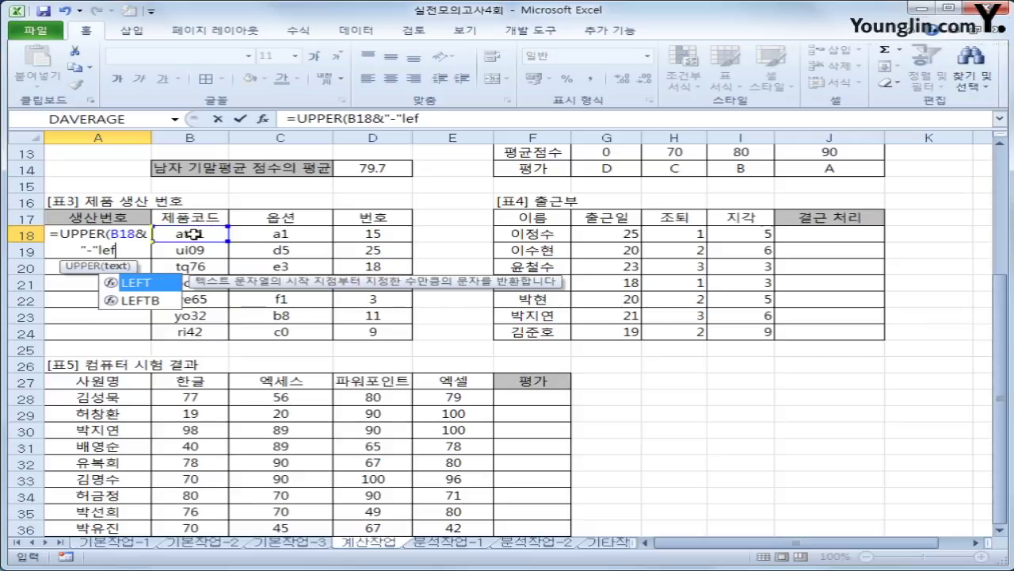
pyautogui.press('Tab')
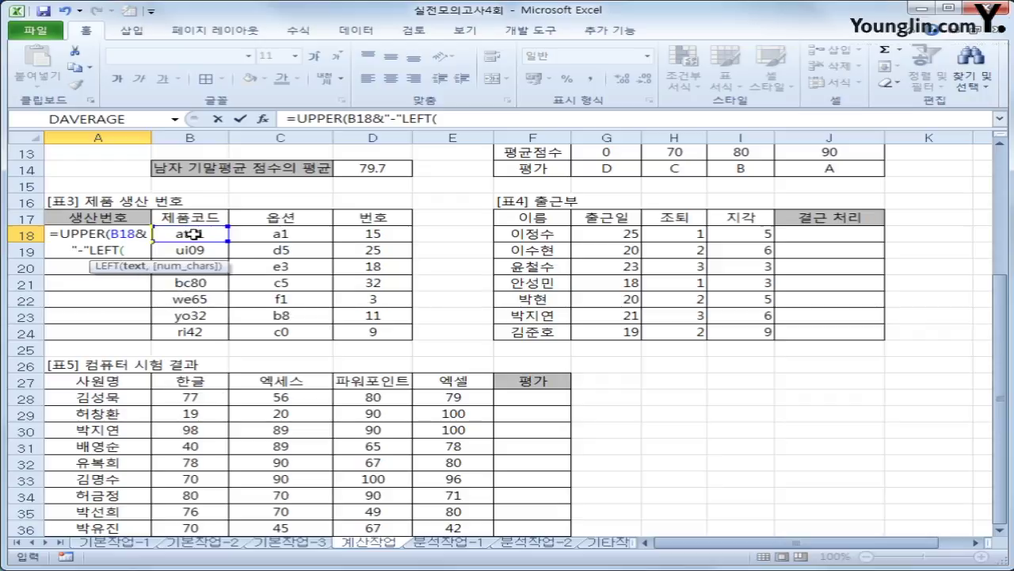
pyautogui.click(275, 233)
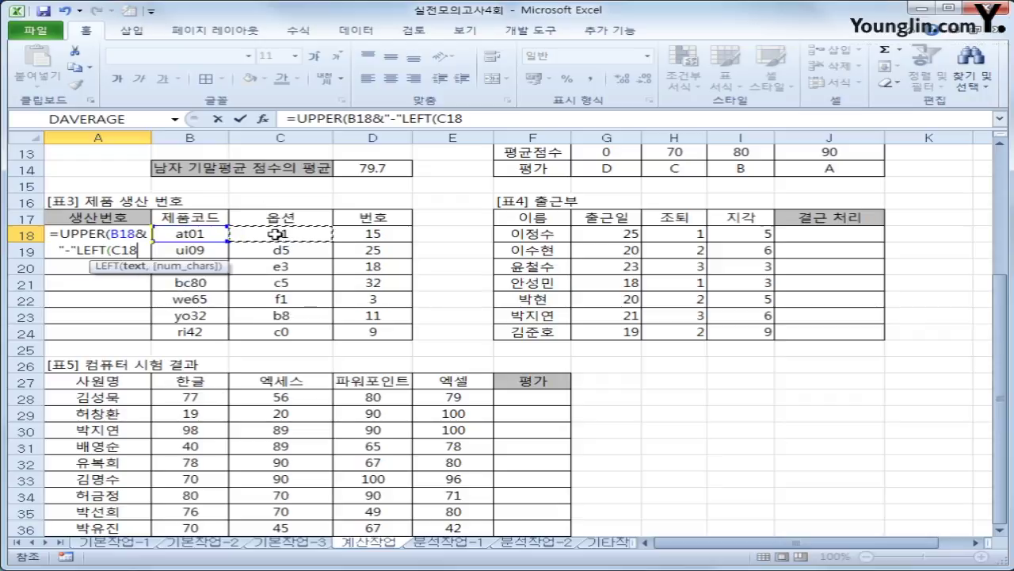
pyautogui.write(',1)')
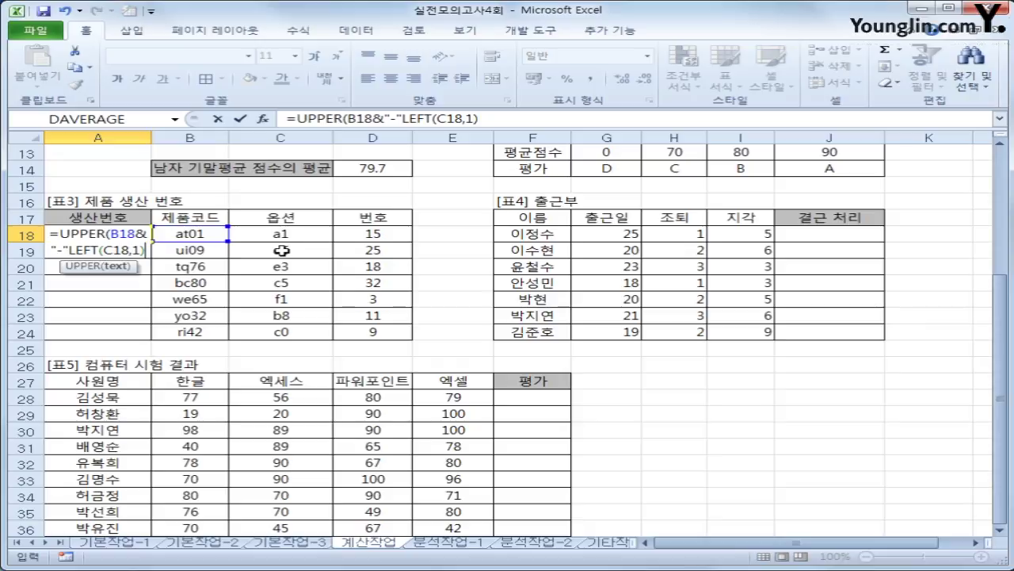
pyautogui.write('&')
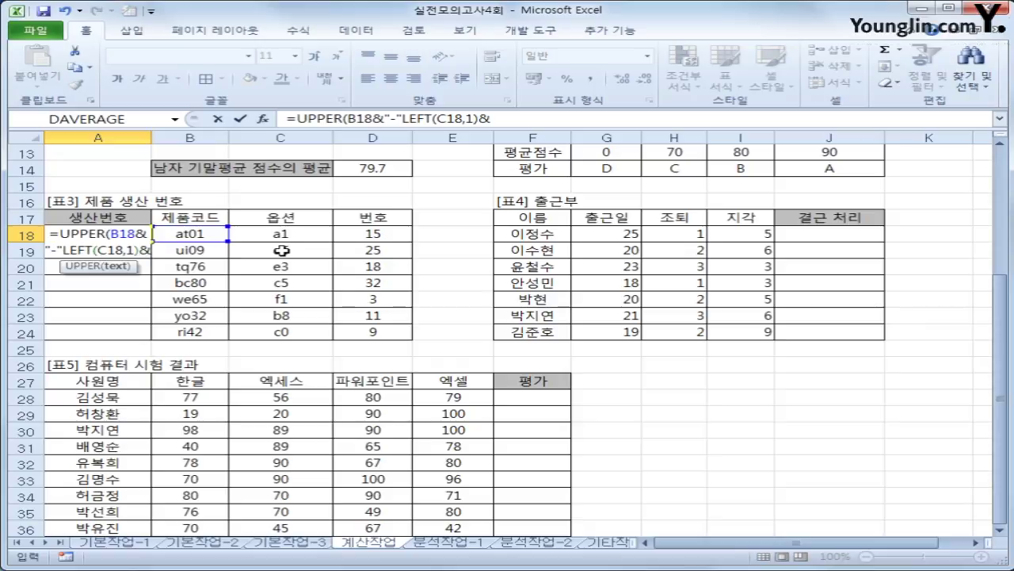
pyautogui.write('"-"')
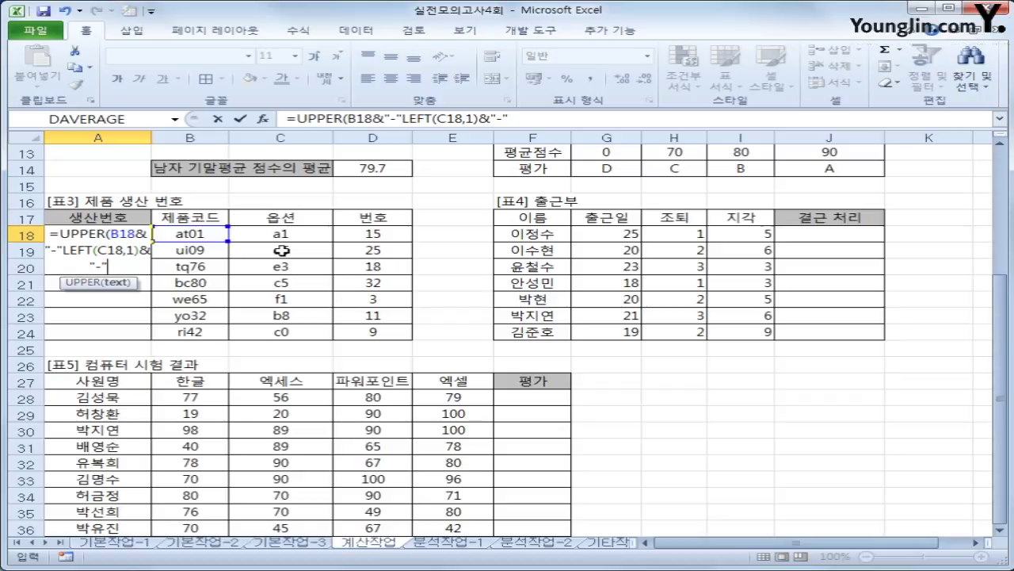
# Close the UPPER function in A18, append &D18 and try to enter the formula
pyautogui.write(')')
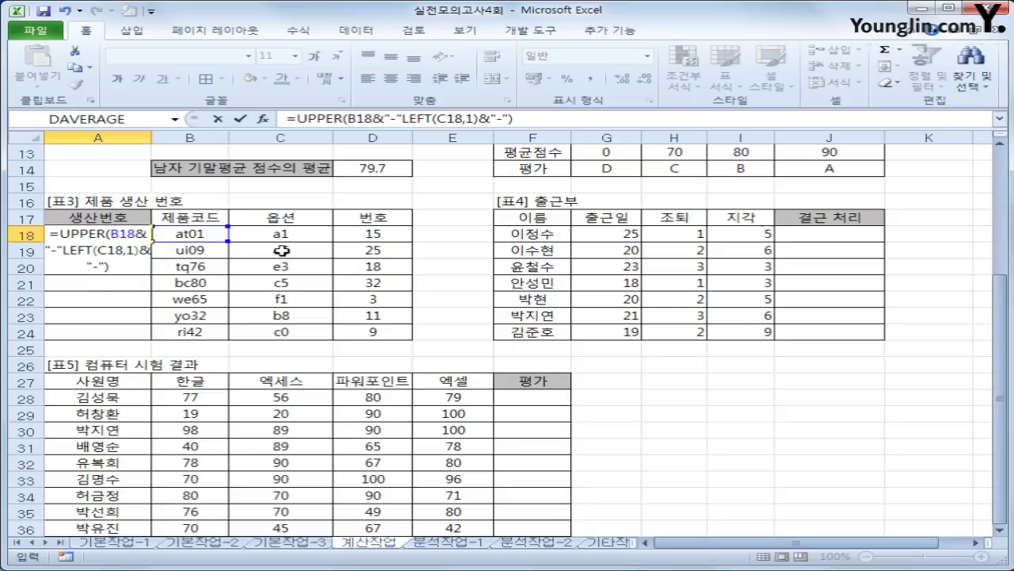
pyautogui.write('&')
pyautogui.click(395, 232)
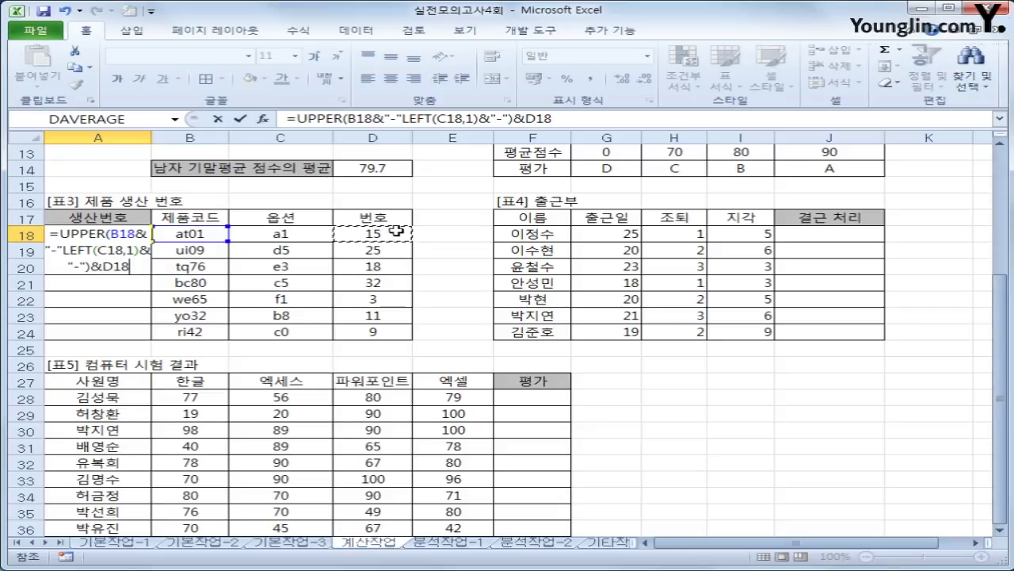
pyautogui.press('Return')
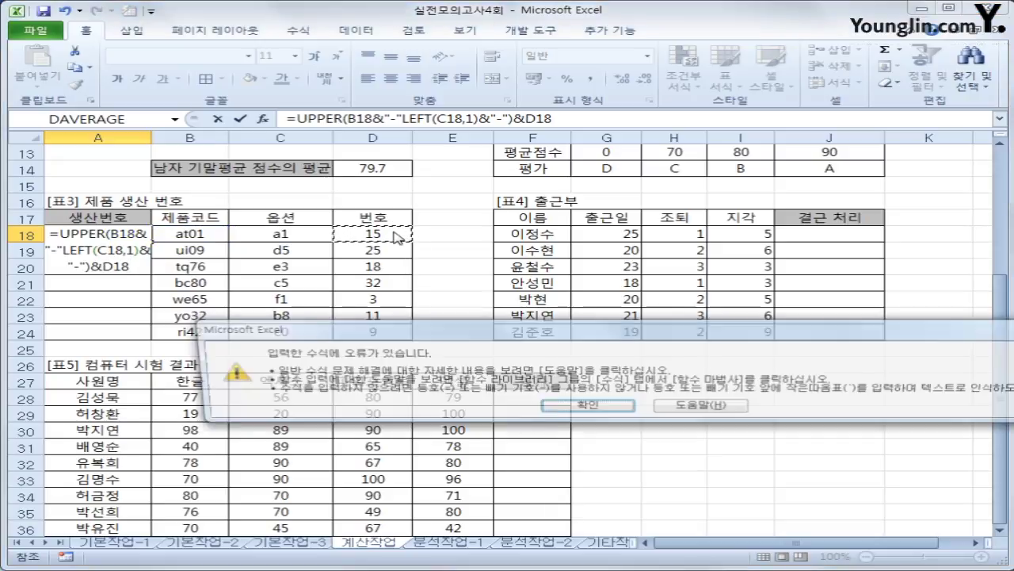
pyautogui.click(582, 405)
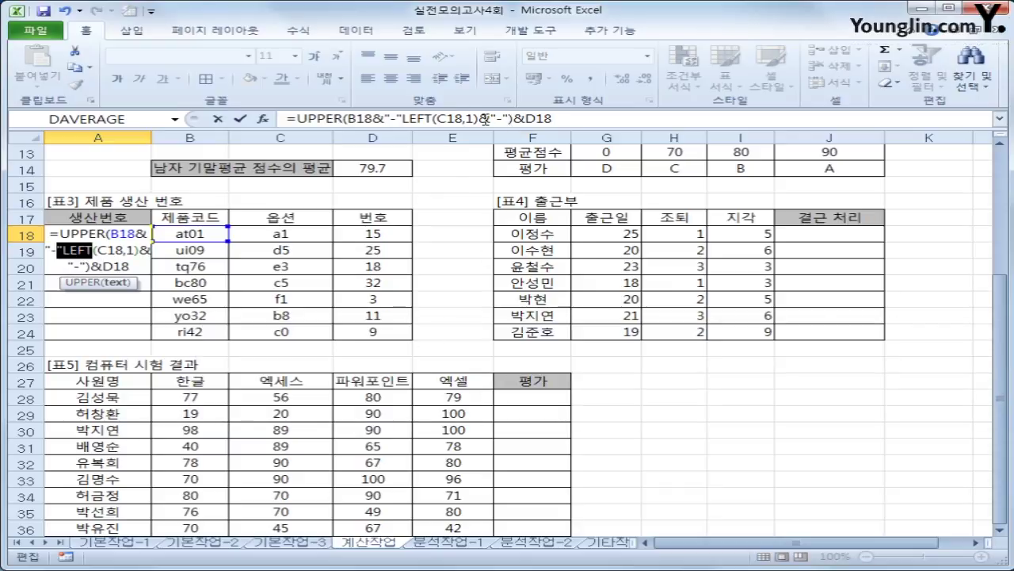
# Move the UPPER function's closing parenthesis in A18 to directly after LEFT(C18,1) and try to enter the formula
pyautogui.click(479, 119)
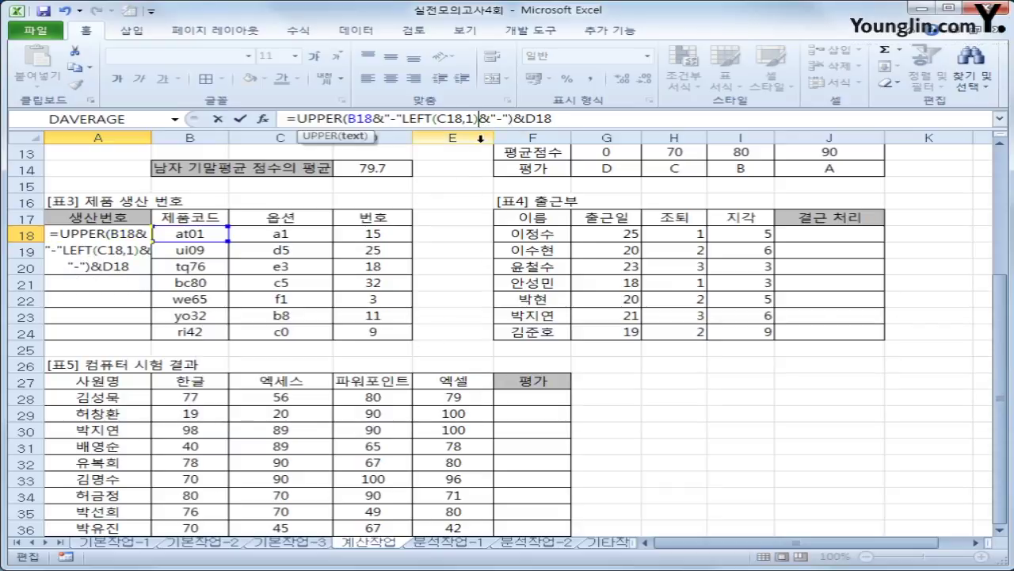
pyautogui.click(505, 119)
pyautogui.press('Delete')
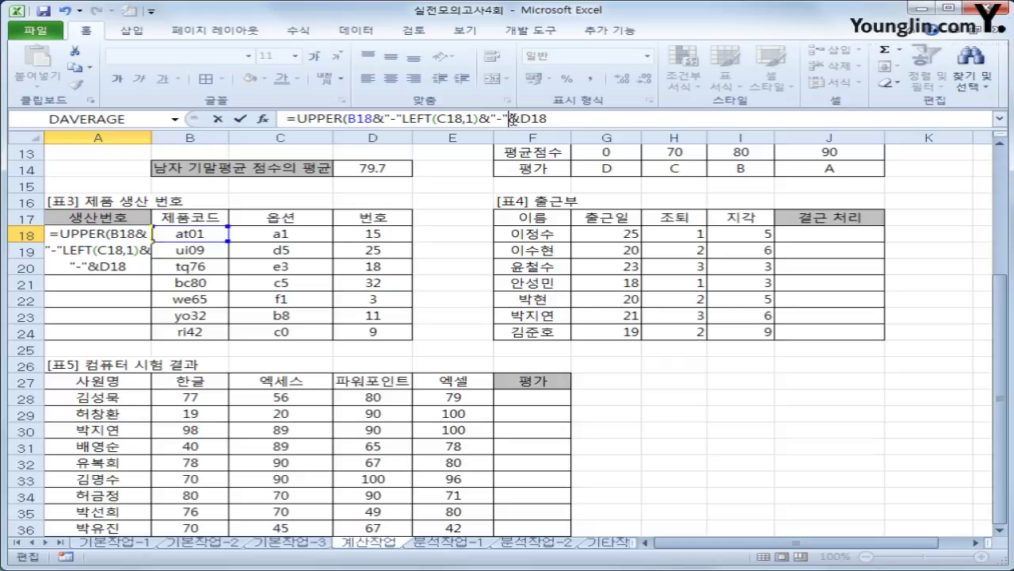
pyautogui.click(476, 119)
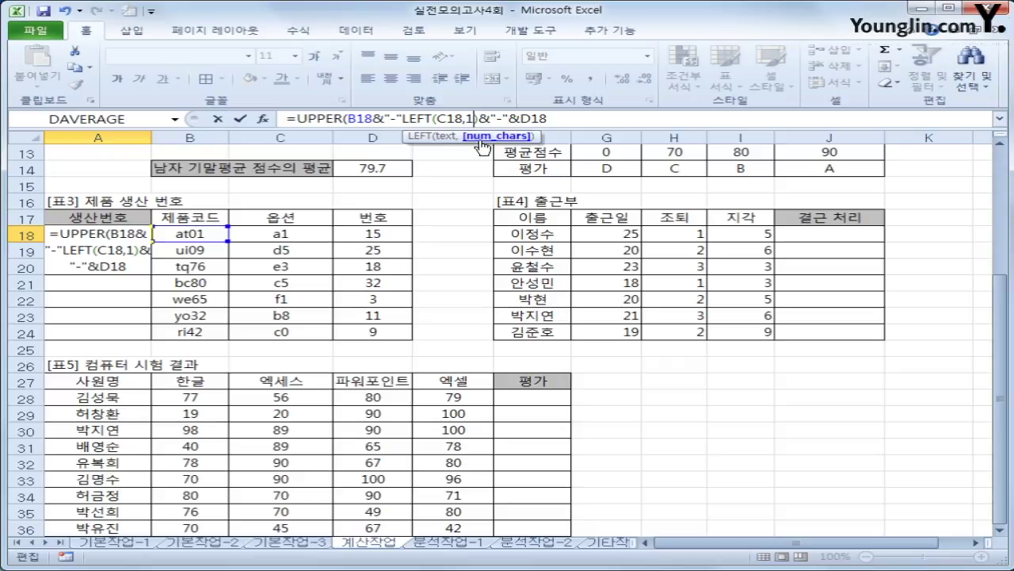
pyautogui.click(478, 119)
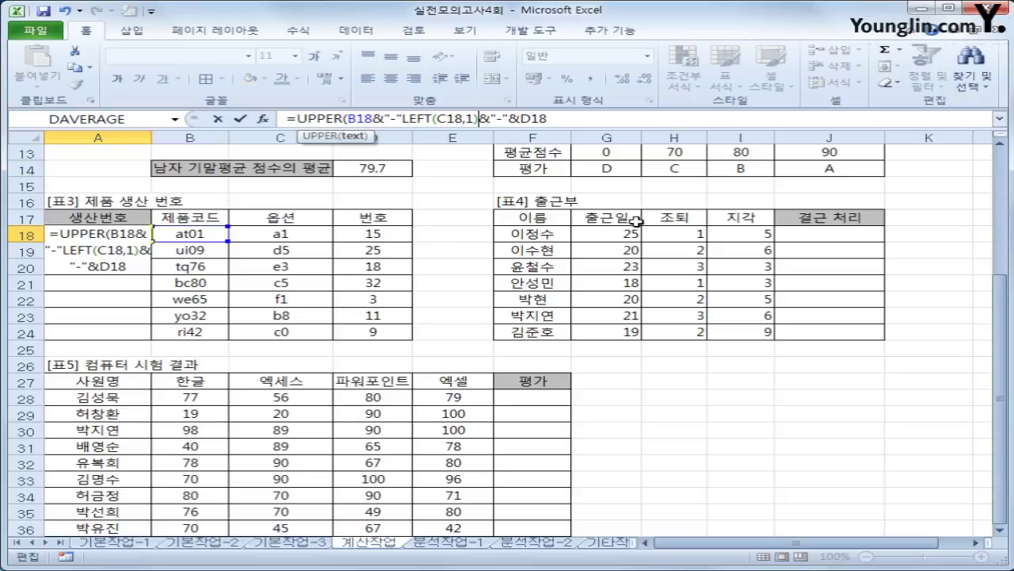
pyautogui.write(')')
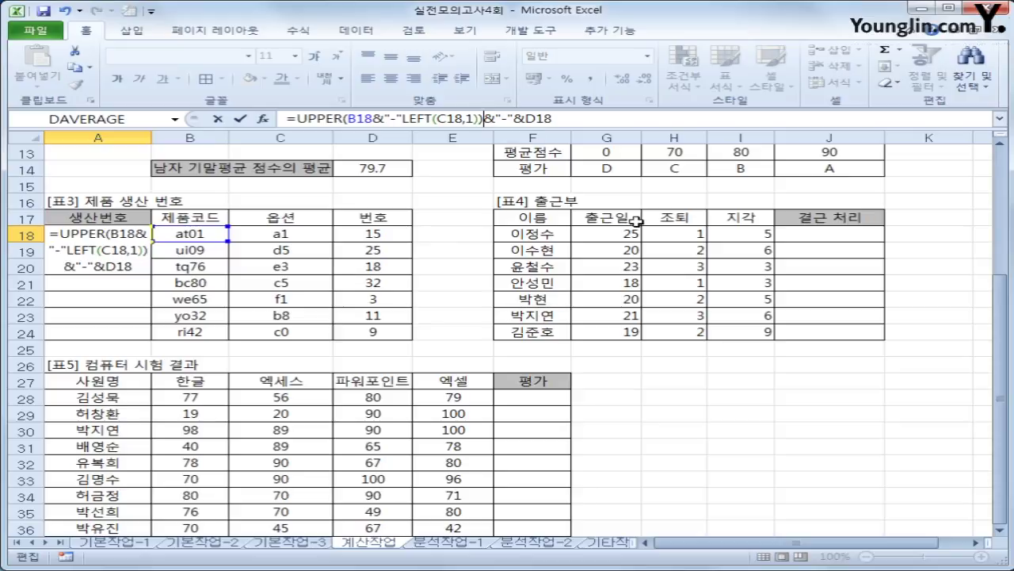
pyautogui.press('Return')
pyautogui.press('Return')
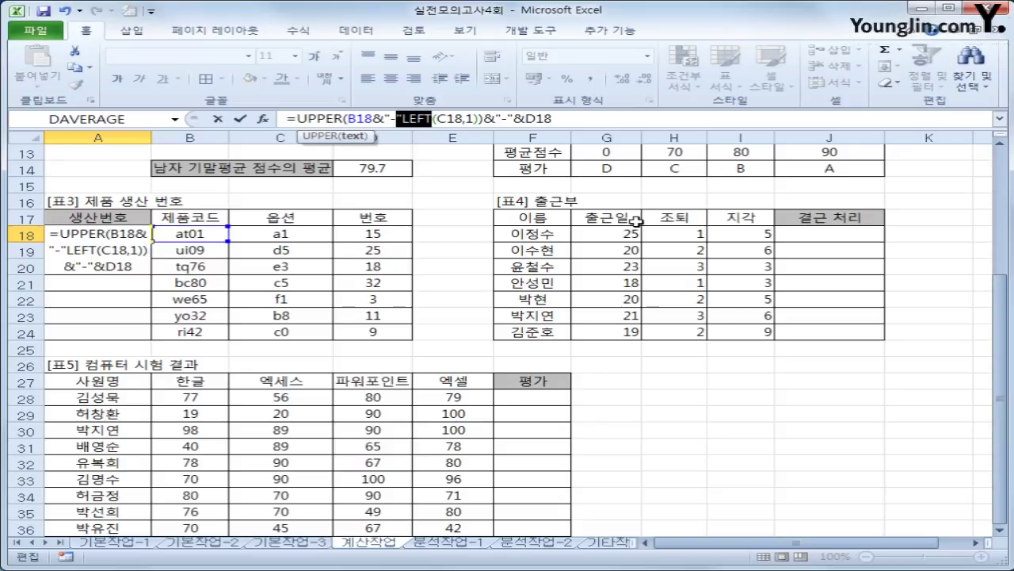
# Insert the missing & before LEFT in the A18 formula, enter it and reselect A18
pyautogui.click(402, 118)
pyautogui.write('&')
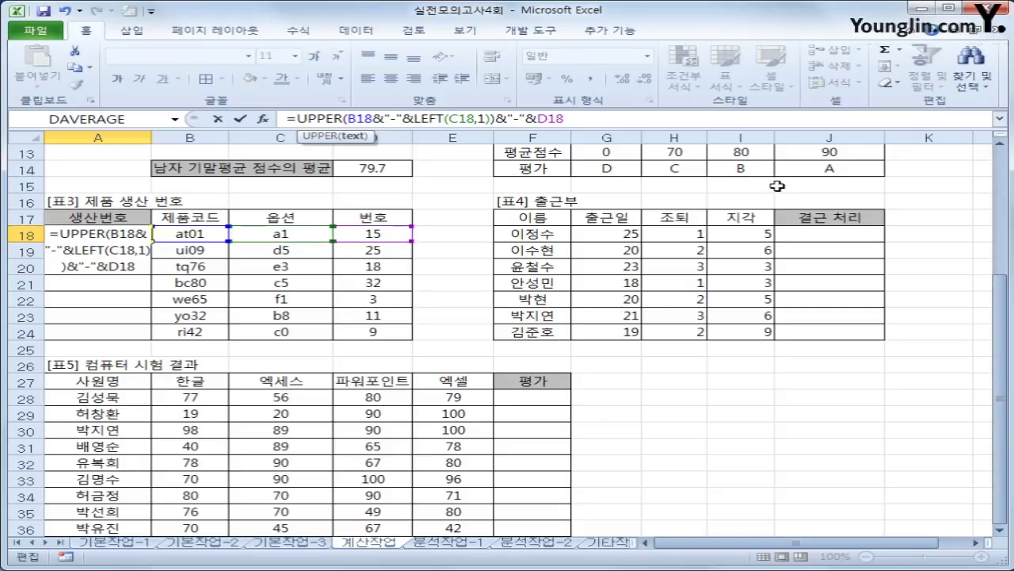
pyautogui.press('Return')
pyautogui.press('Up')
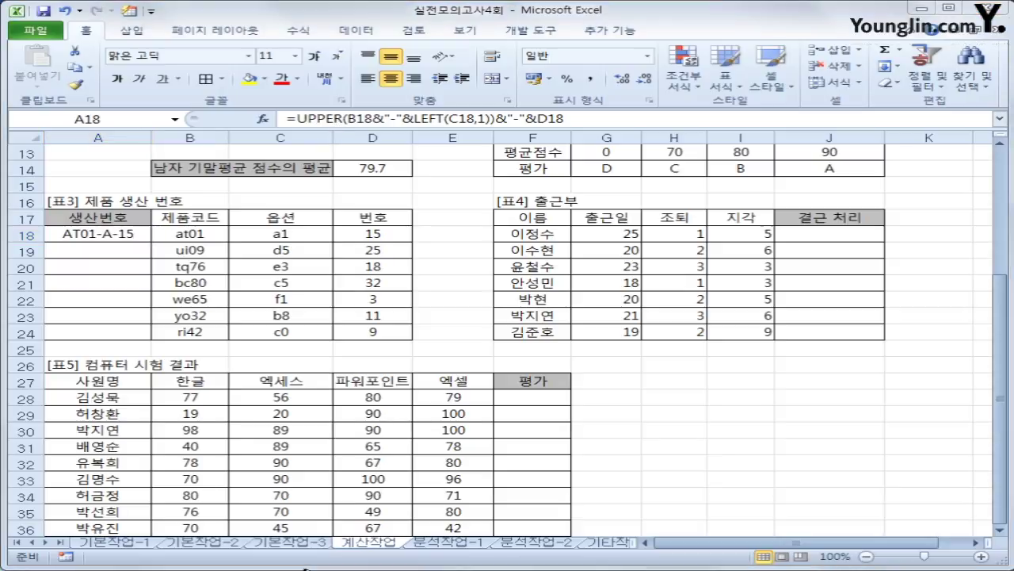
pyautogui.moveTo(289, 124); pyautogui.dragTo(342, 125)
pyautogui.moveTo(306, 228)
pyautogui.mouseDown()
pyautogui.moveTo(266, 232)
pyautogui.moveTo(306, 239)
pyautogui.mouseUp()
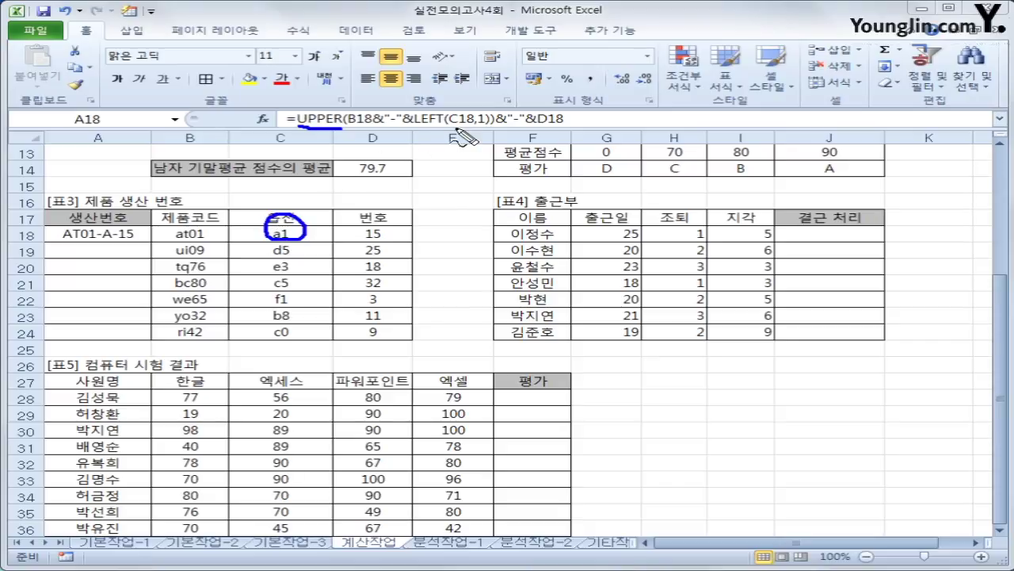
pyautogui.moveTo(404, 133)
pyautogui.mouseDown()
pyautogui.moveTo(436, 117)
pyautogui.moveTo(449, 132)
pyautogui.mouseUp()
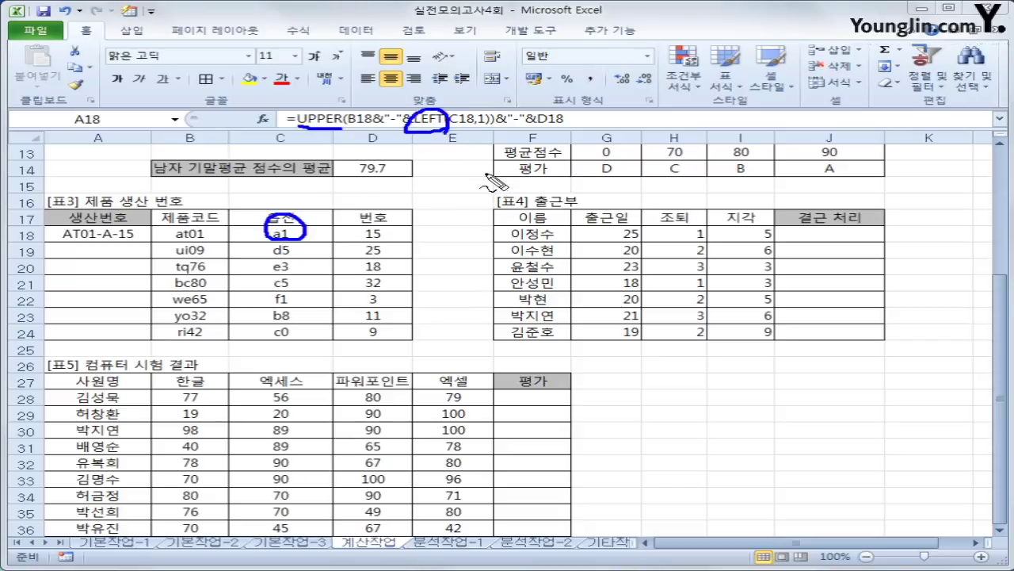
pyautogui.moveTo(529, 126); pyautogui.dragTo(564, 125)
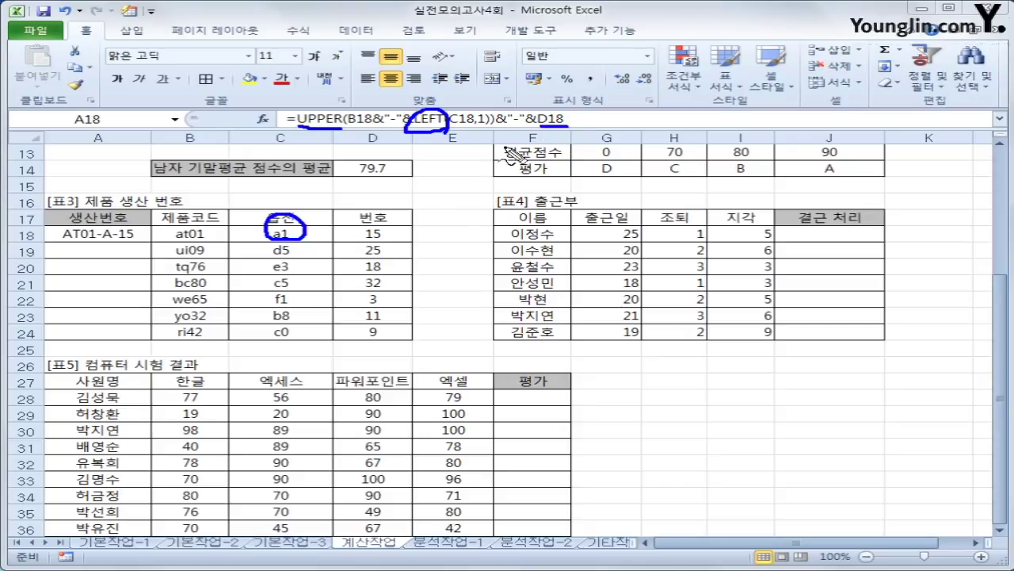
pyautogui.moveTo(388, 170); pyautogui.dragTo(402, 167)
pyautogui.moveTo(366, 127); pyautogui.dragTo(395, 127)
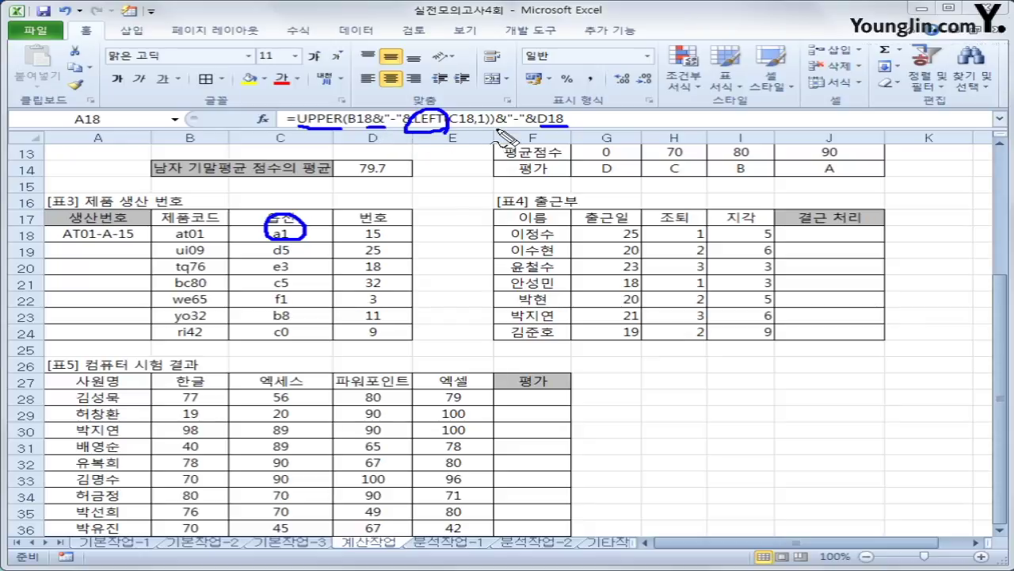
pyautogui.moveTo(497, 127); pyautogui.dragTo(532, 127)
pyautogui.press('Escape')
# Start a formula in A19 with UPPER, joining the product code B19 and a "-" separator
pyautogui.click(116, 250)
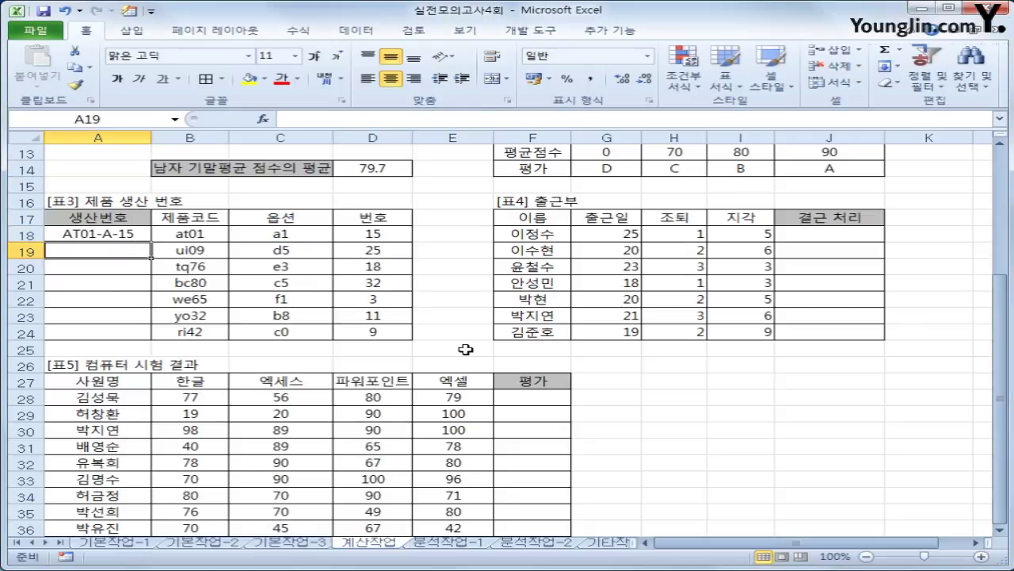
pyautogui.write('=up')
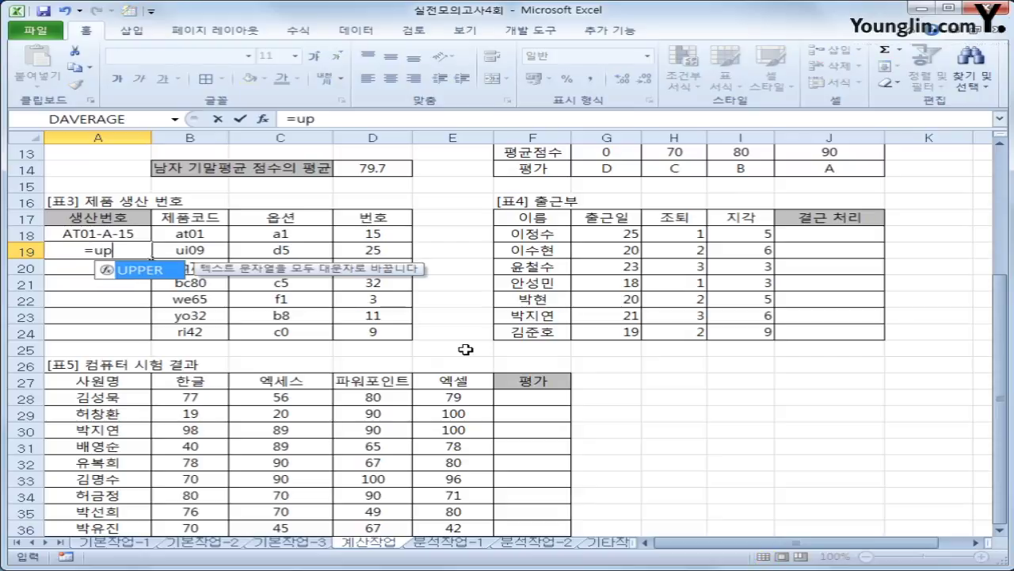
pyautogui.press('Tab')
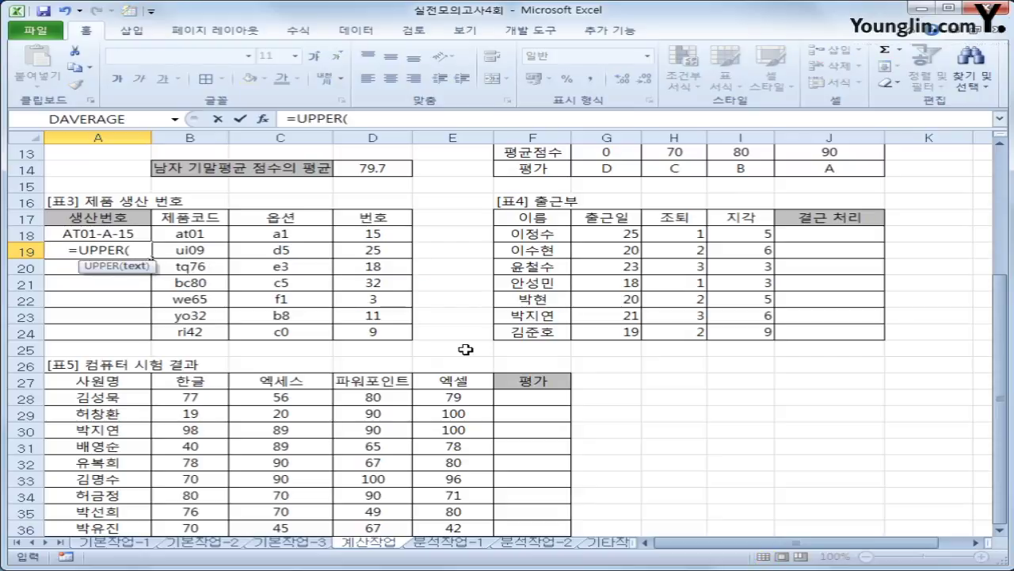
pyautogui.click(211, 252)
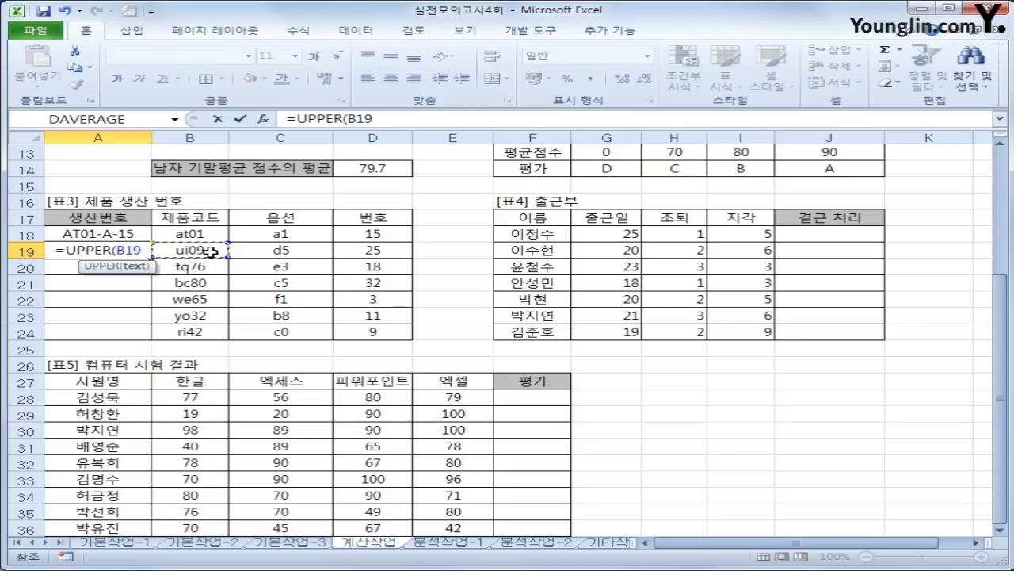
pyautogui.write('&')
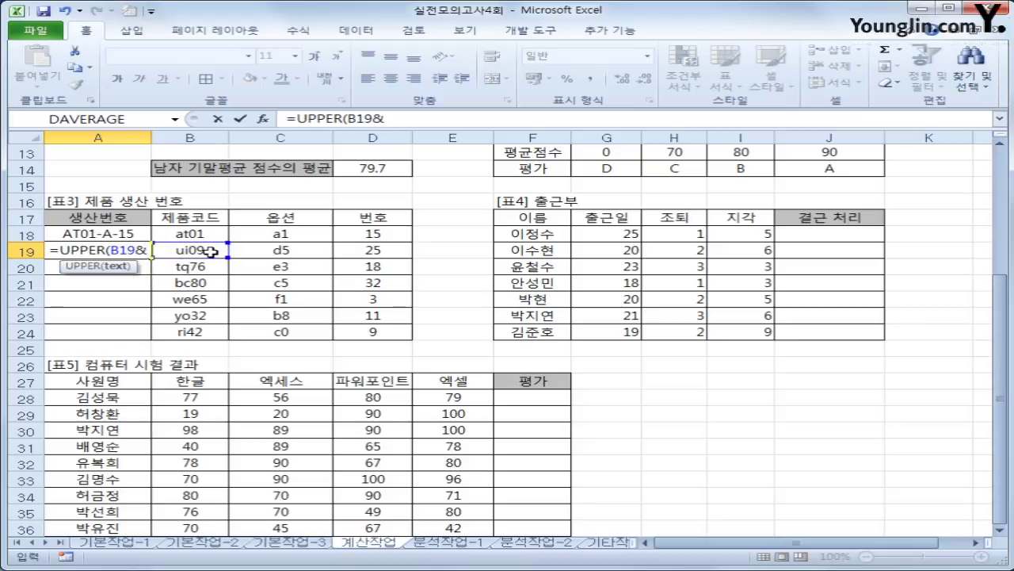
pyautogui.write('"')
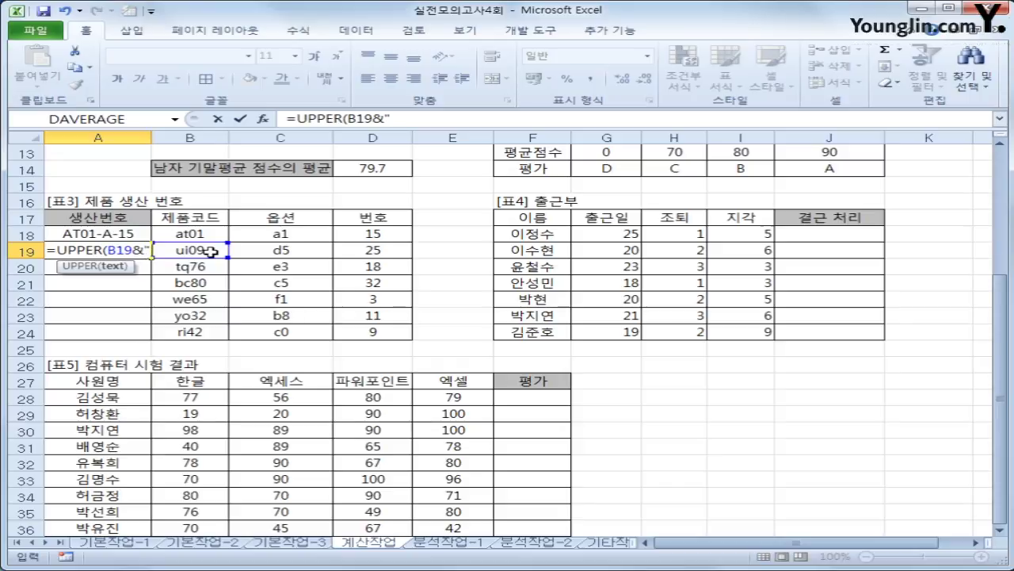
pyautogui.write('-')
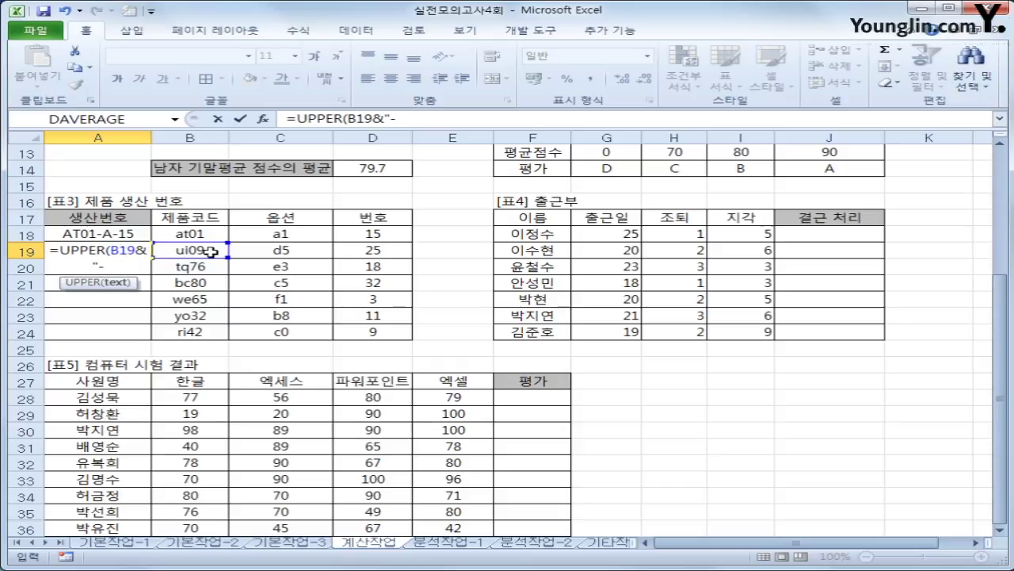
# Close the separator's quotation mark in the A19 formula and append &LEFT(C19,1) inside UPPER
pyautogui.write('"&left')
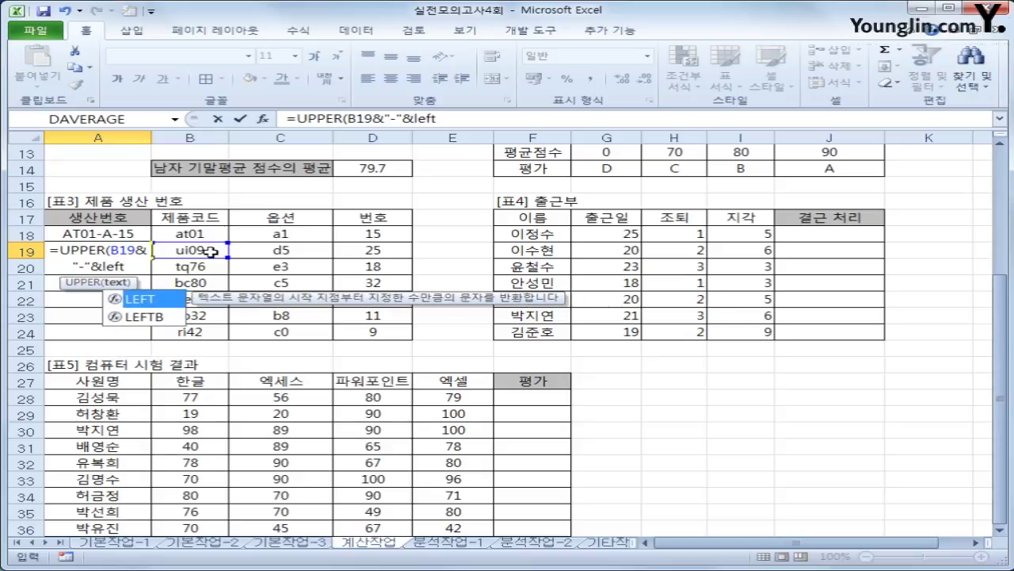
pyautogui.press('Tab')
pyautogui.press('Right')
pyautogui.press('Right')
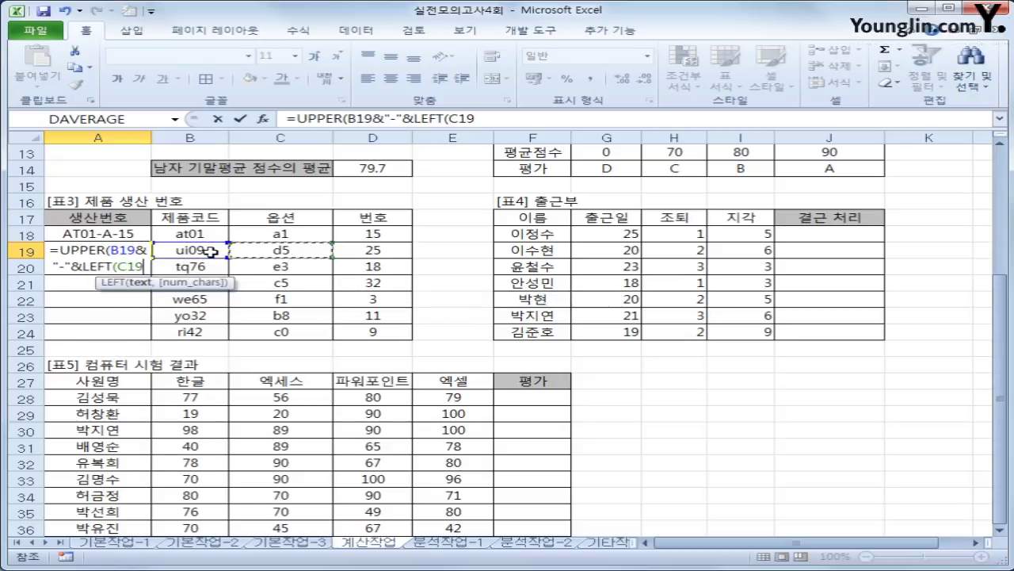
pyautogui.write(',1)')
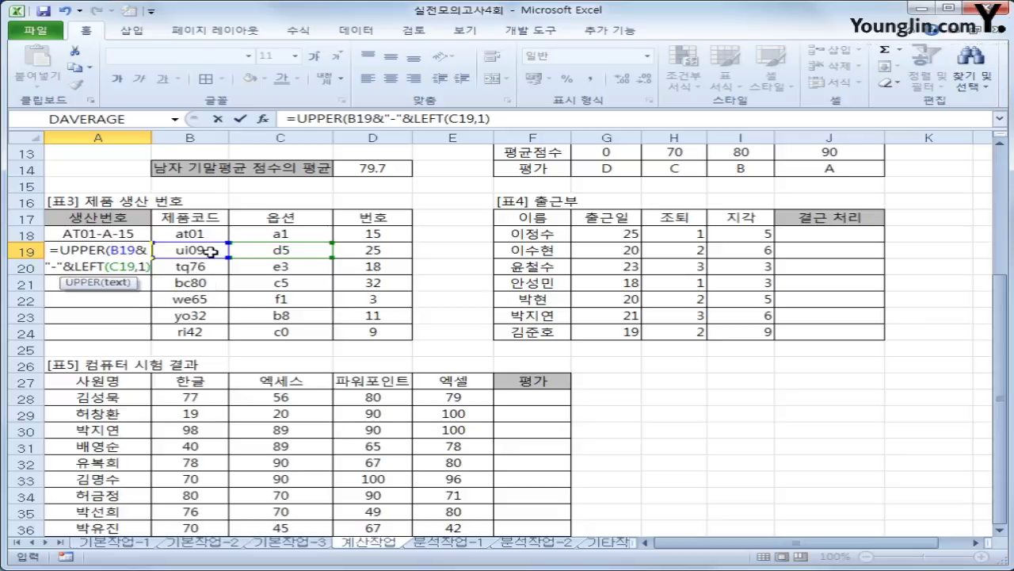
# Complete the A19 formula by closing UPPER and appending &"-"&D19, and fill it down to A24
pyautogui.write(')')
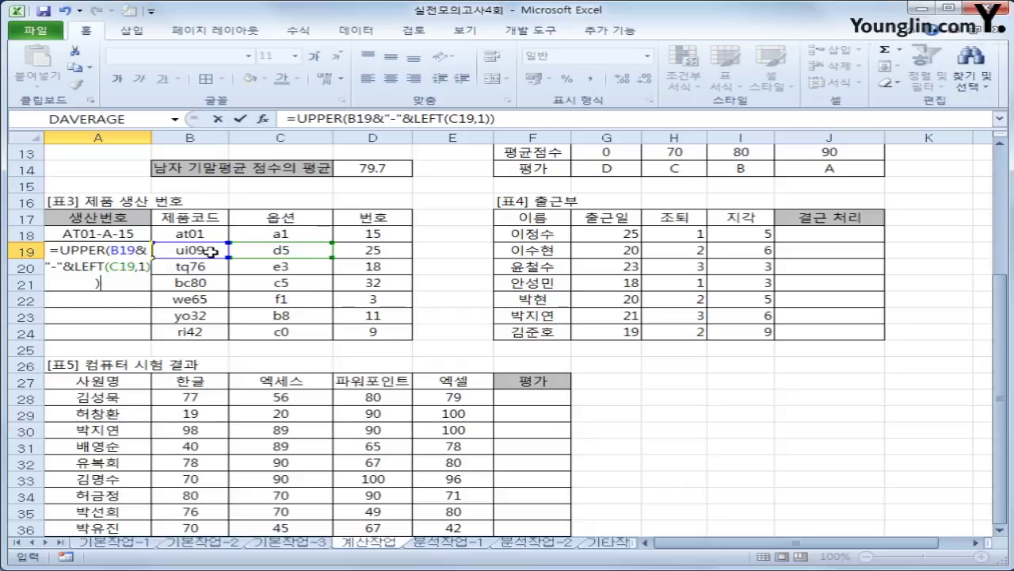
pyautogui.write('&"-"&')
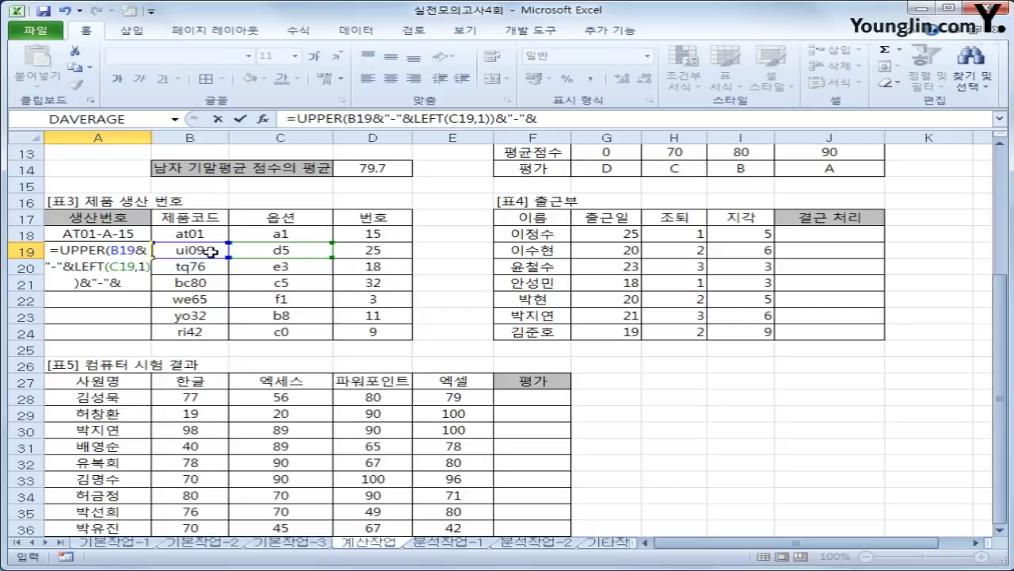
pyautogui.click(366, 250)
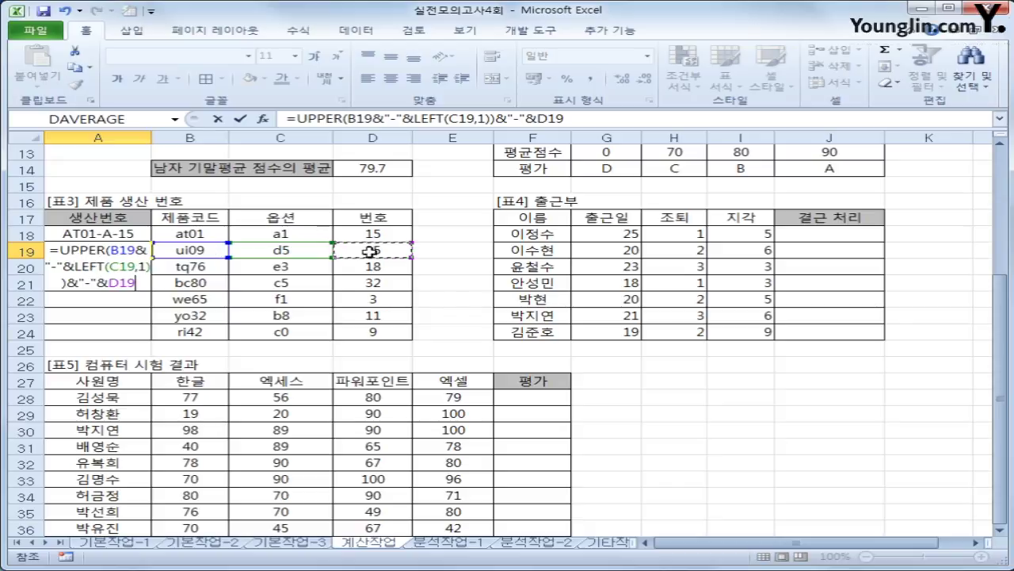
pyautogui.press('Return')
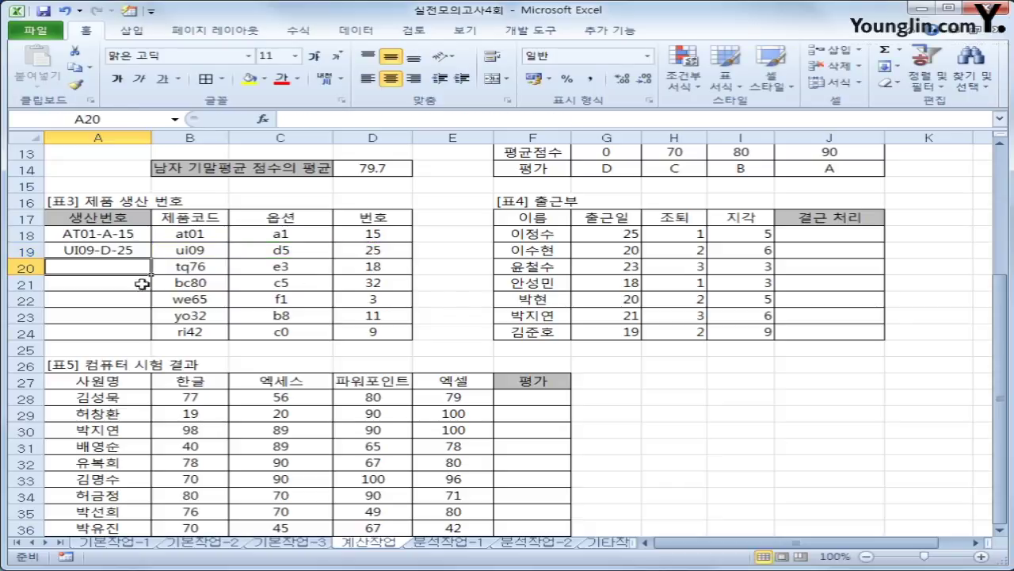
pyautogui.click(126, 251)
pyautogui.moveTo(151, 258); pyautogui.dragTo(148, 333)
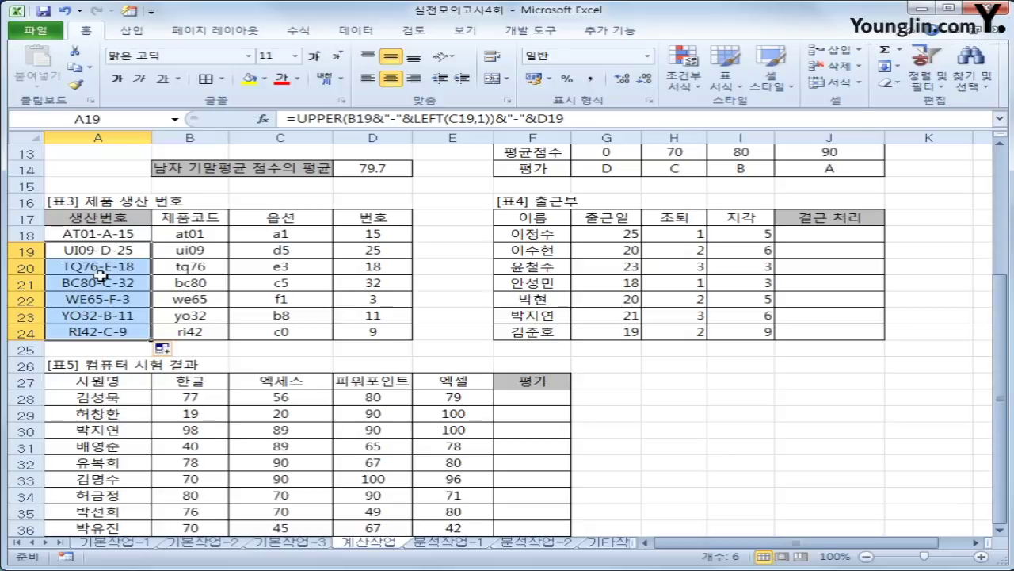
# Start an IF formula in J18 of [표4] with the condition G18>=25
pyautogui.scroll(2, 341, 317)
pyautogui.scroll(2, 476, 366)
pyautogui.scroll(-3, 412, 368)
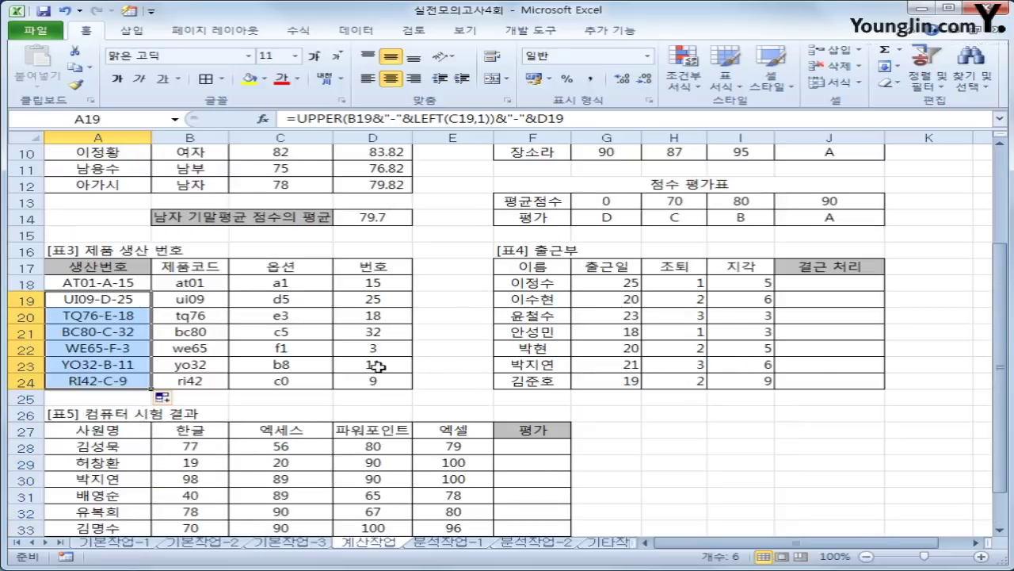
pyautogui.click(830, 284)
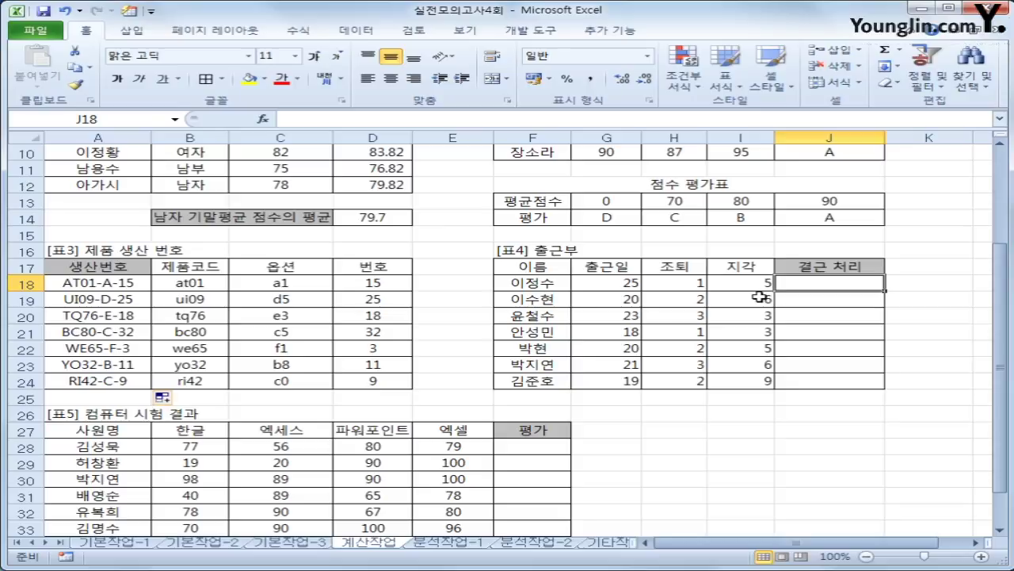
pyautogui.write('=')
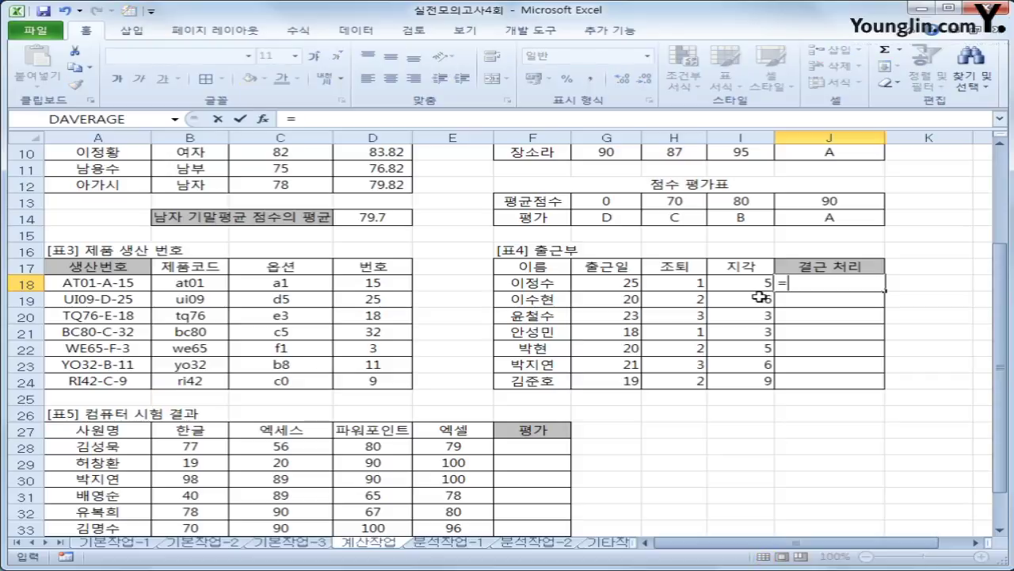
pyautogui.write('if(')
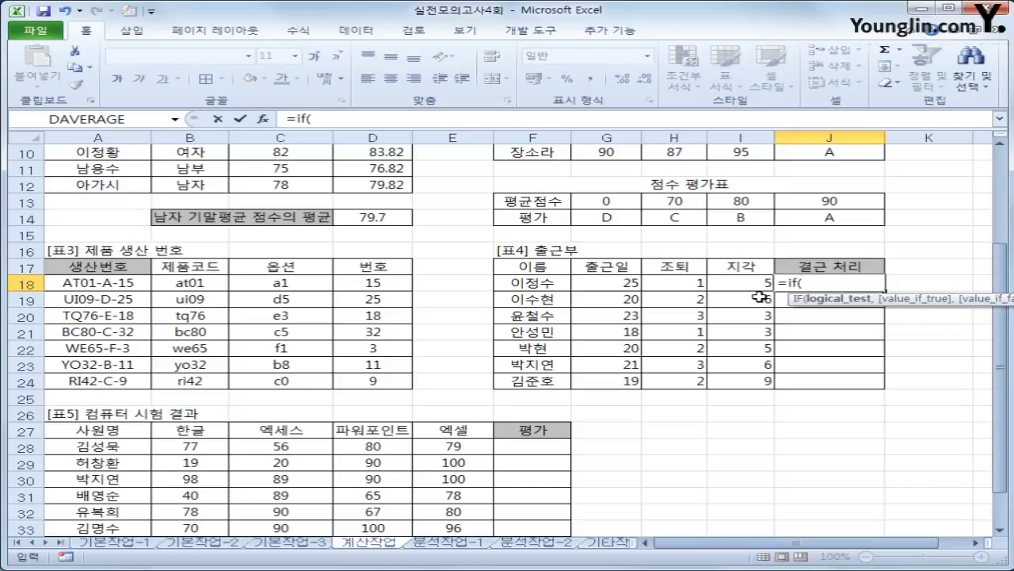
pyautogui.press('Left')
pyautogui.press('Left')
pyautogui.press('Left')
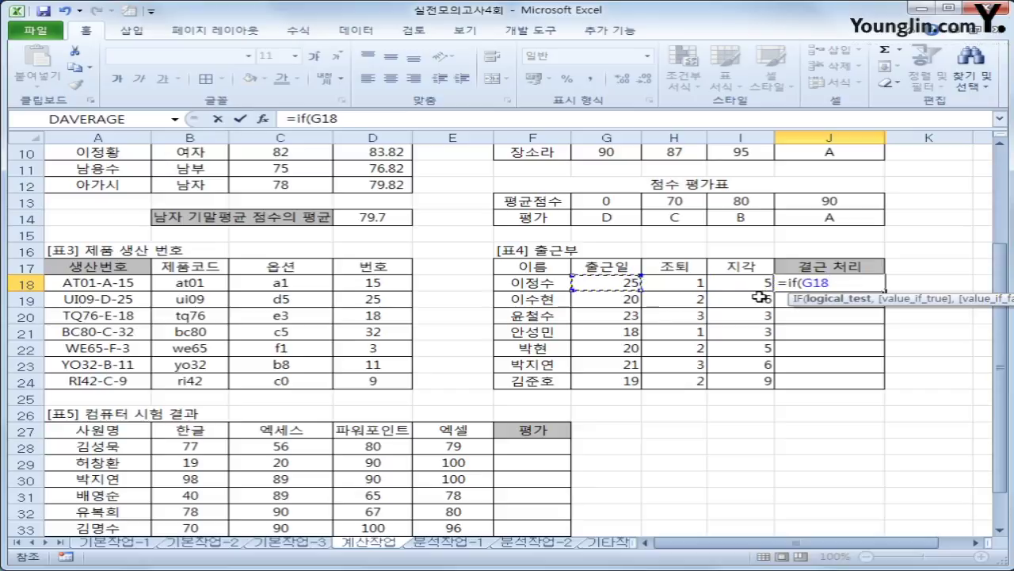
pyautogui.write('>=25,')
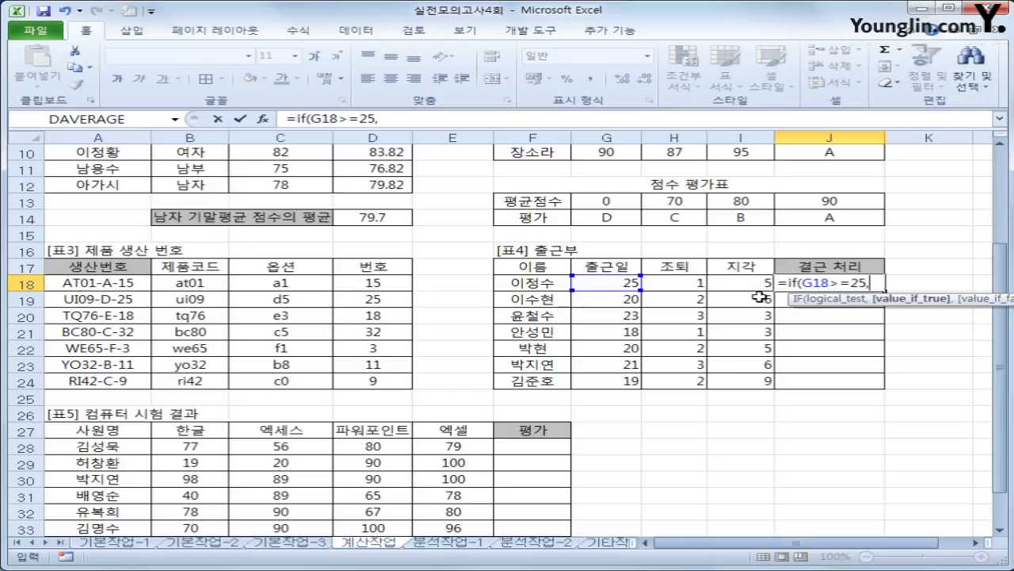
# Complete the J18 IF formula with 0 if true and MAX(H18/2,I18/3) if false, and fill it down to J24
pyautogui.write('0')
pyautogui.write(',')
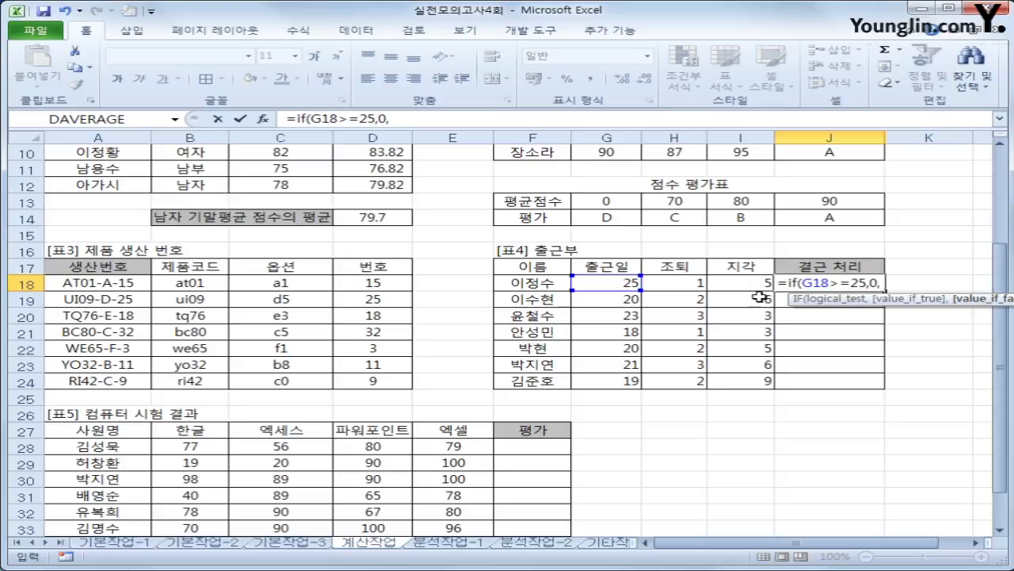
pyautogui.write('max(')
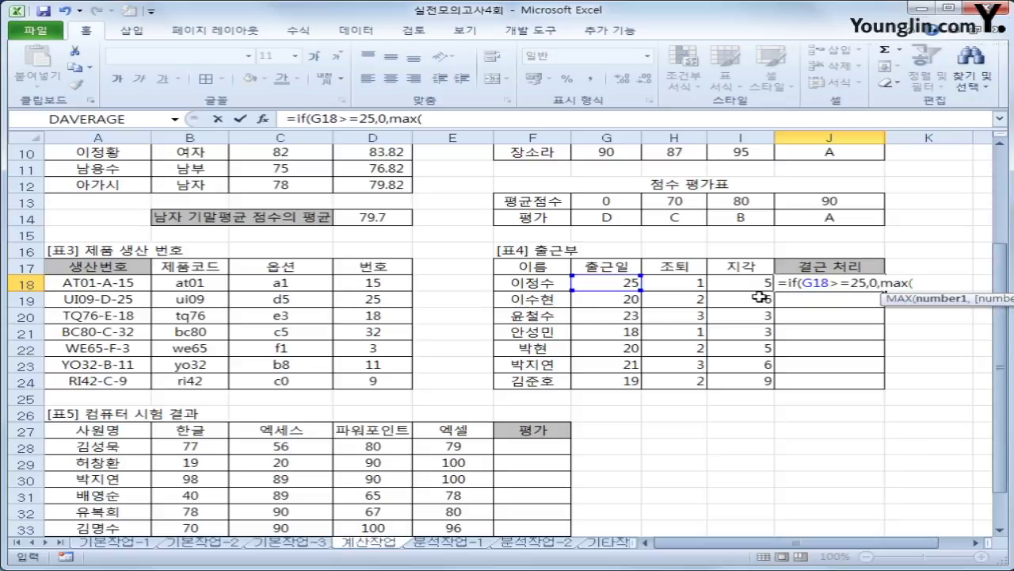
pyautogui.click(675, 281)
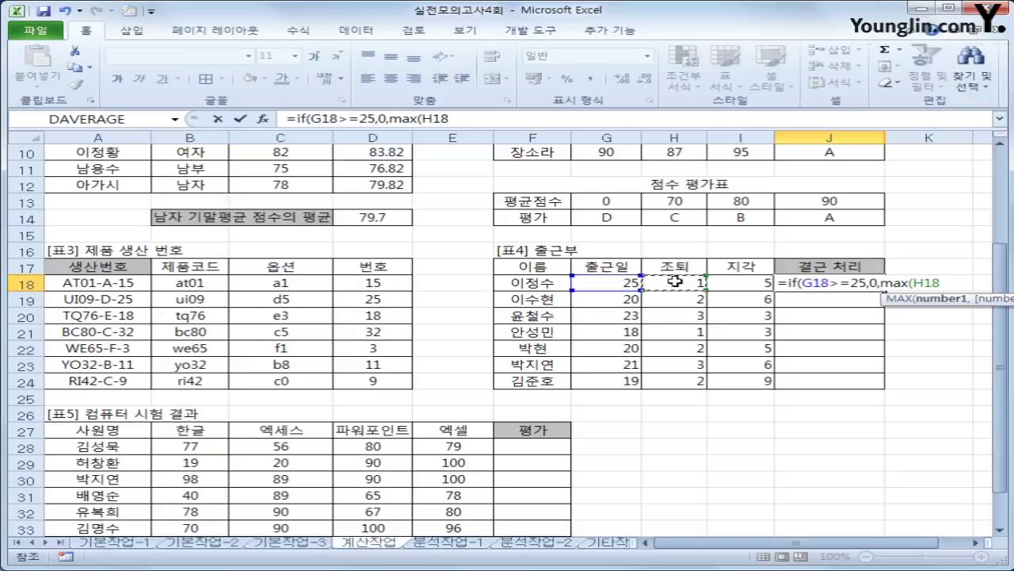
pyautogui.write('/2,')
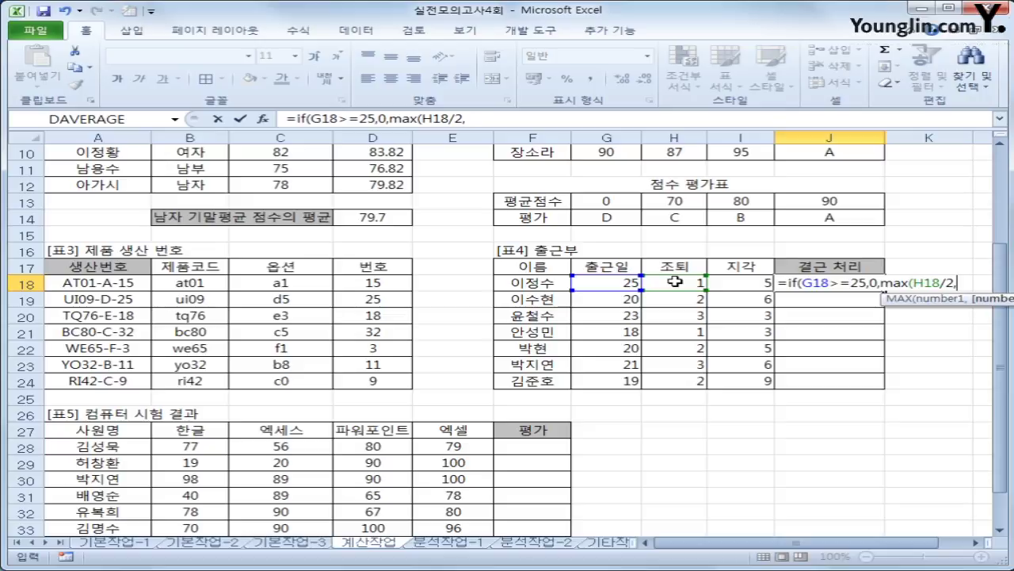
pyautogui.click(742, 284)
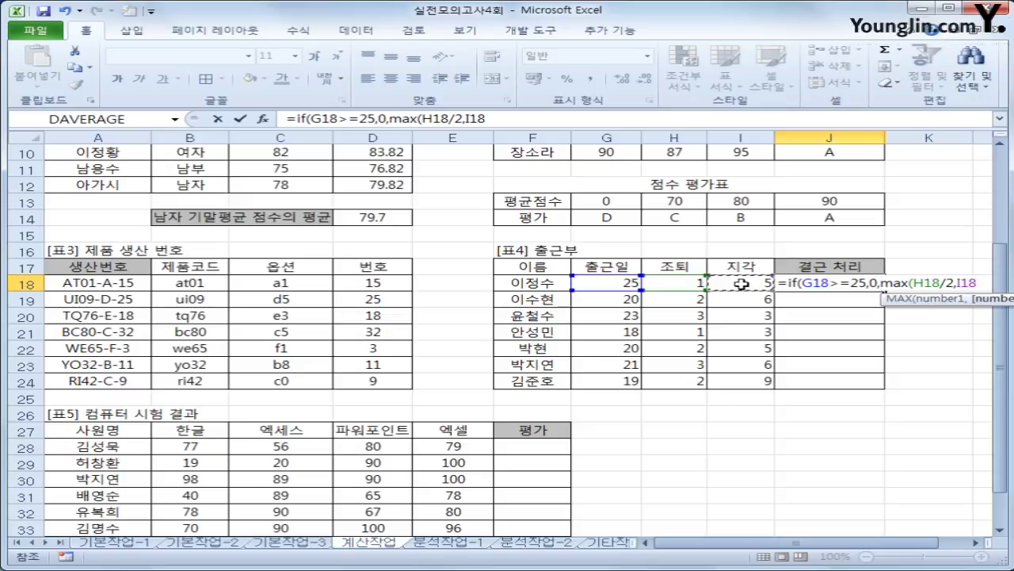
pyautogui.write('/3')
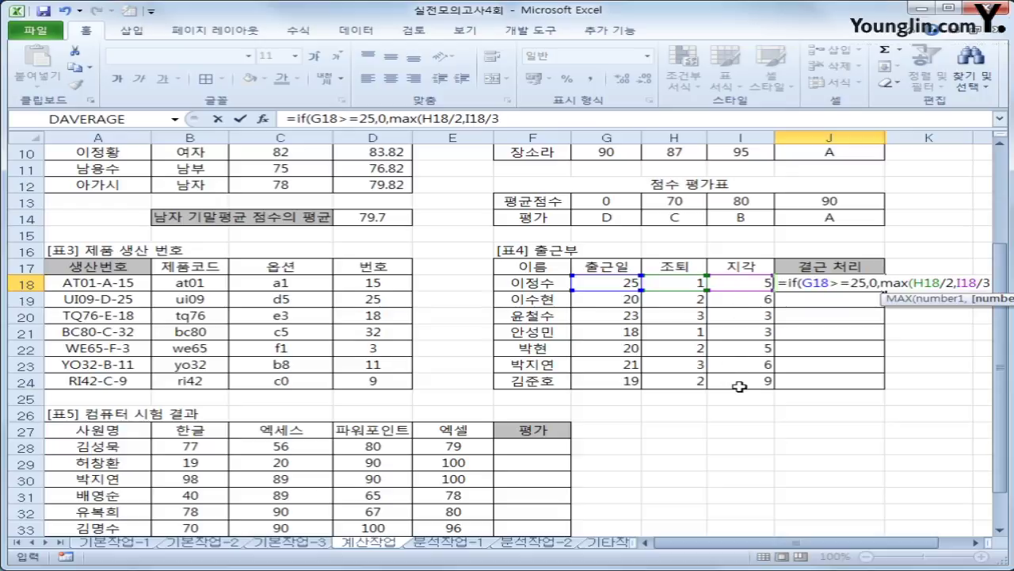
pyautogui.write(')')
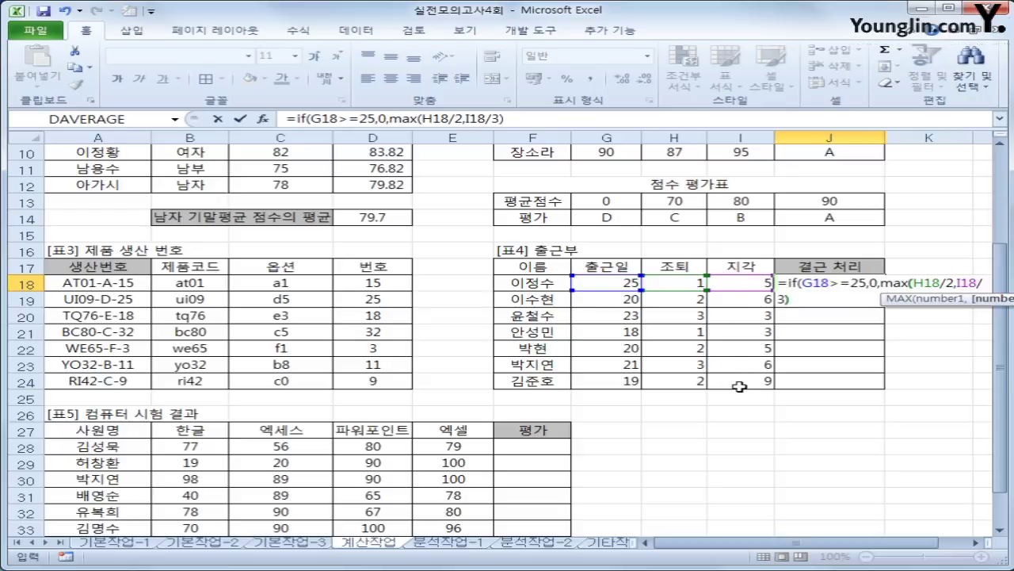
pyautogui.write(')')
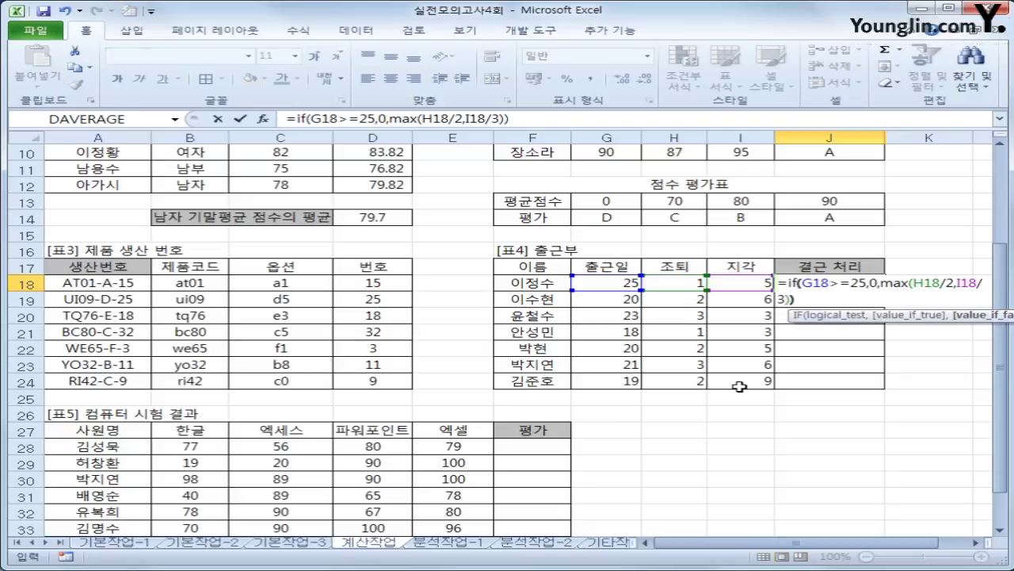
pyautogui.hotkey('ctrl', 'Return')
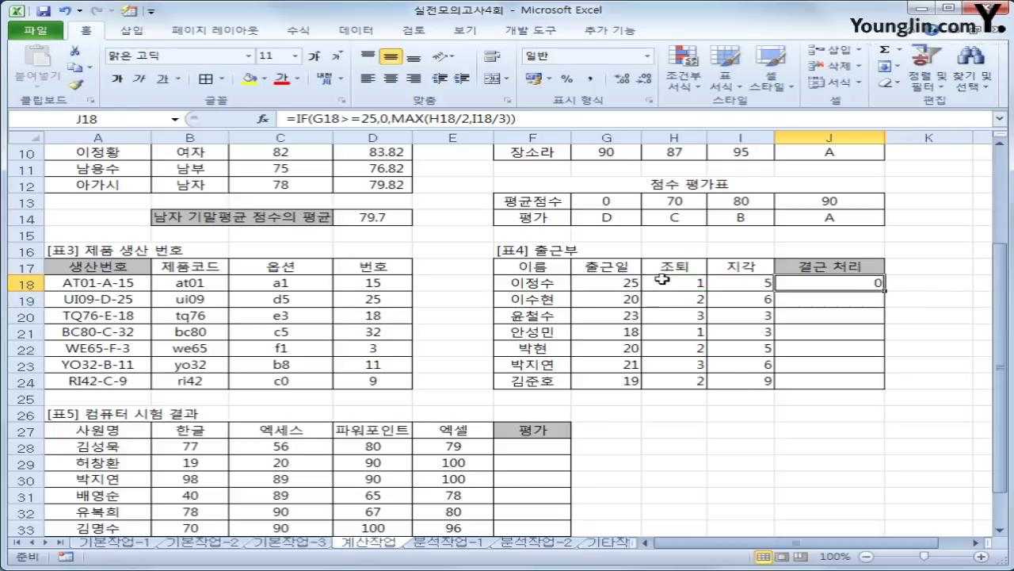
pyautogui.moveTo(888, 293); pyautogui.dragTo(876, 389)
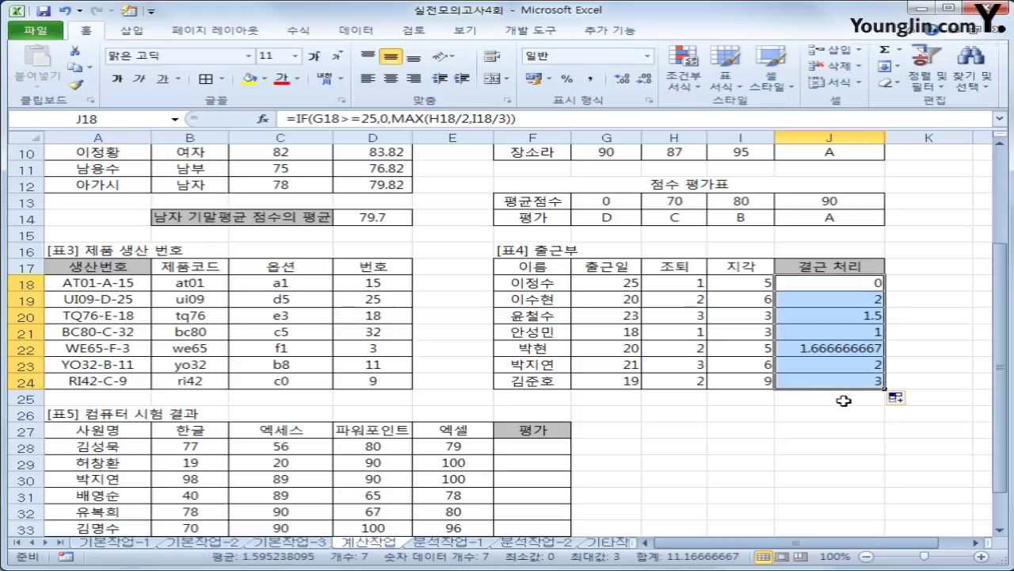
# Check the filled 결근 처리 results in J19:J24 of [표4] against the attendance figures
pyautogui.click(821, 298)
pyautogui.click(749, 299)
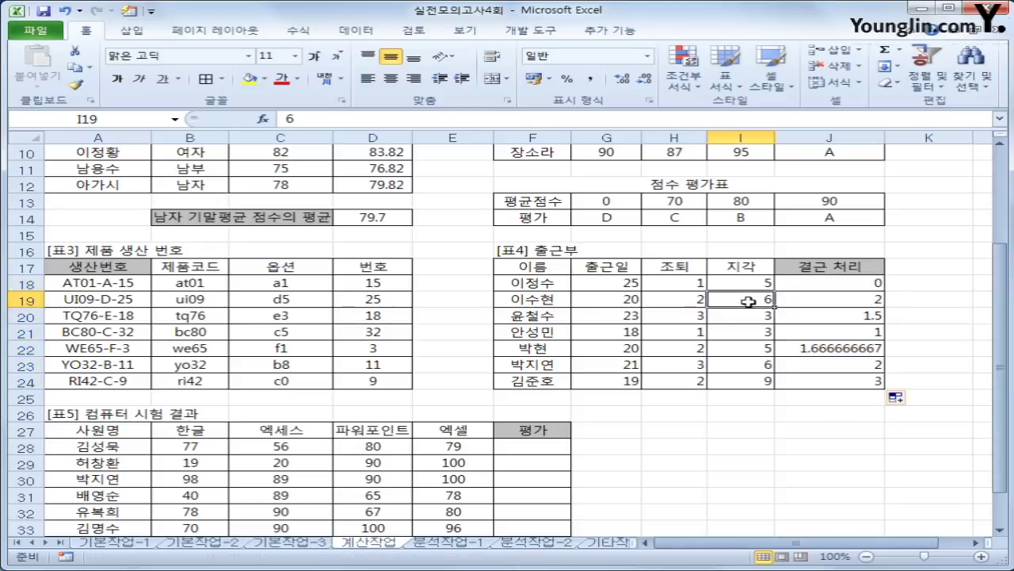
pyautogui.click(858, 298)
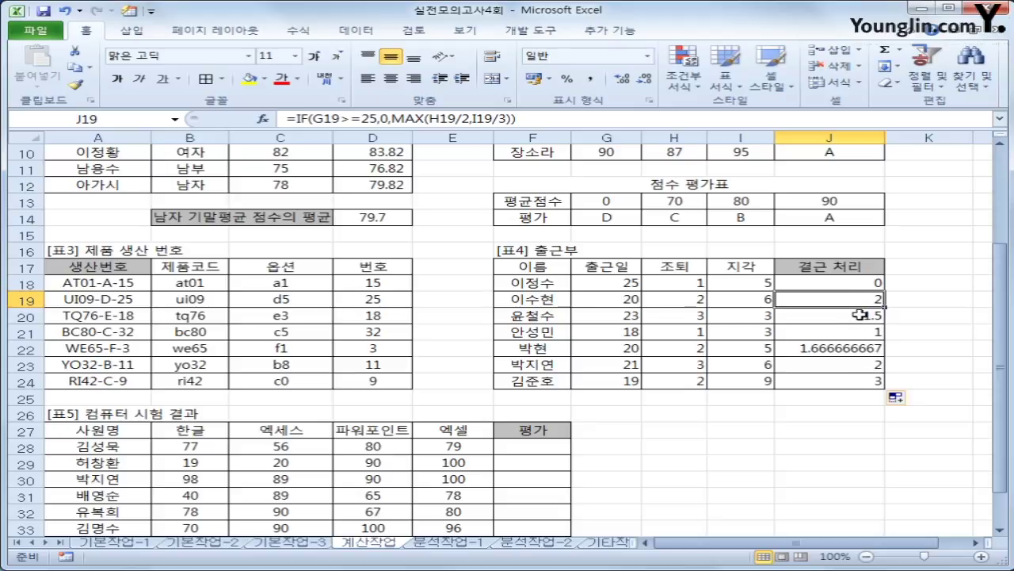
pyautogui.click(860, 318)
pyautogui.click(860, 334)
pyautogui.click(860, 349)
pyautogui.click(861, 365)
pyautogui.click(862, 381)
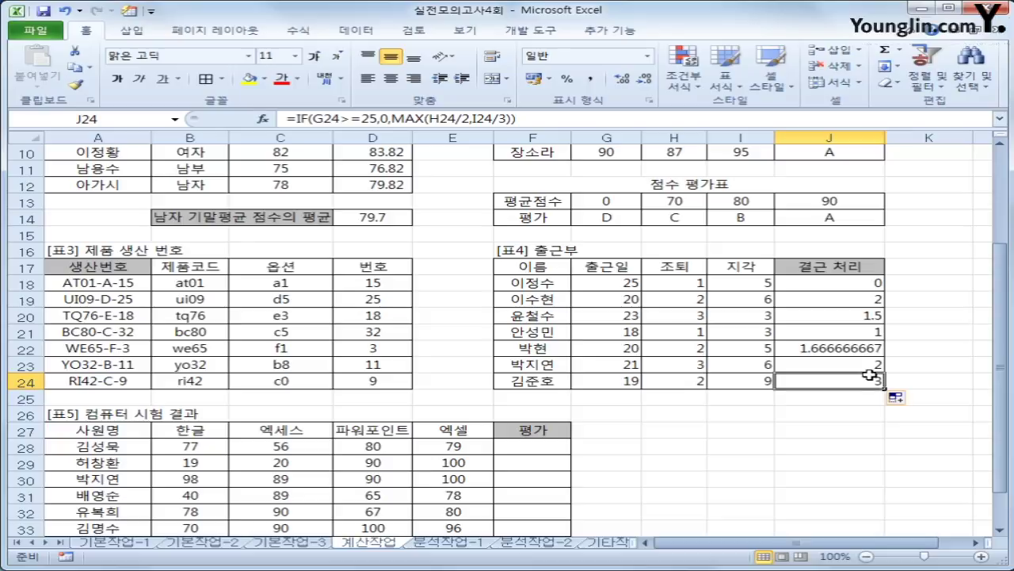
# Edit the J18 formula to wrap MAX(H18/2,I18/3) in ROUND with 0 digits
pyautogui.click(870, 283)
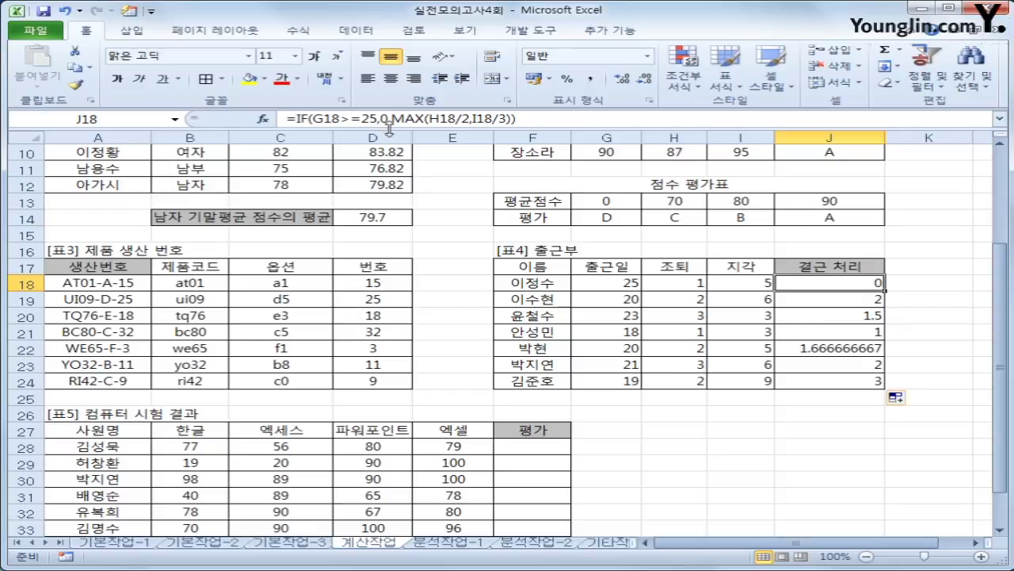
pyautogui.click(392, 119)
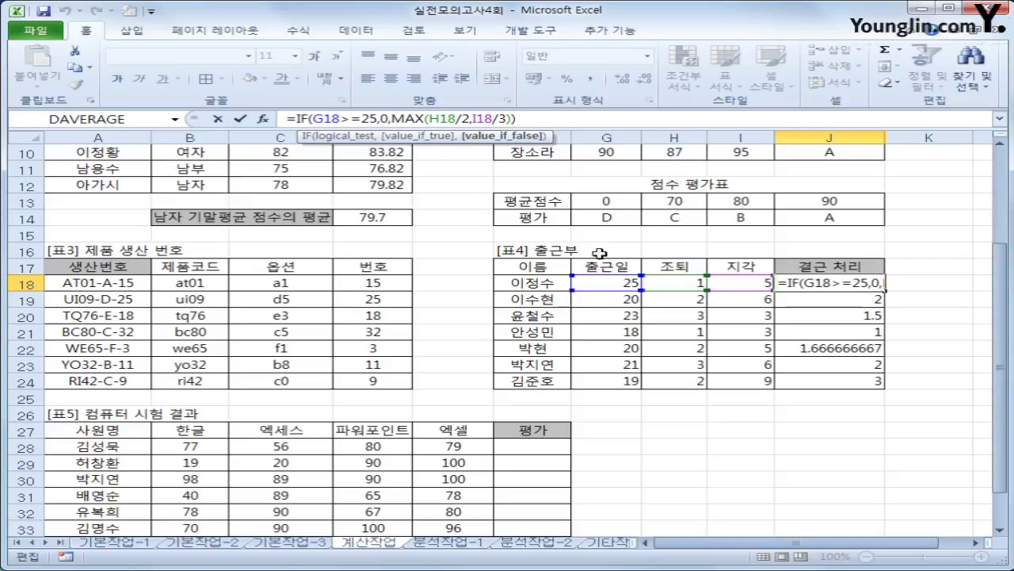
pyautogui.write('round')
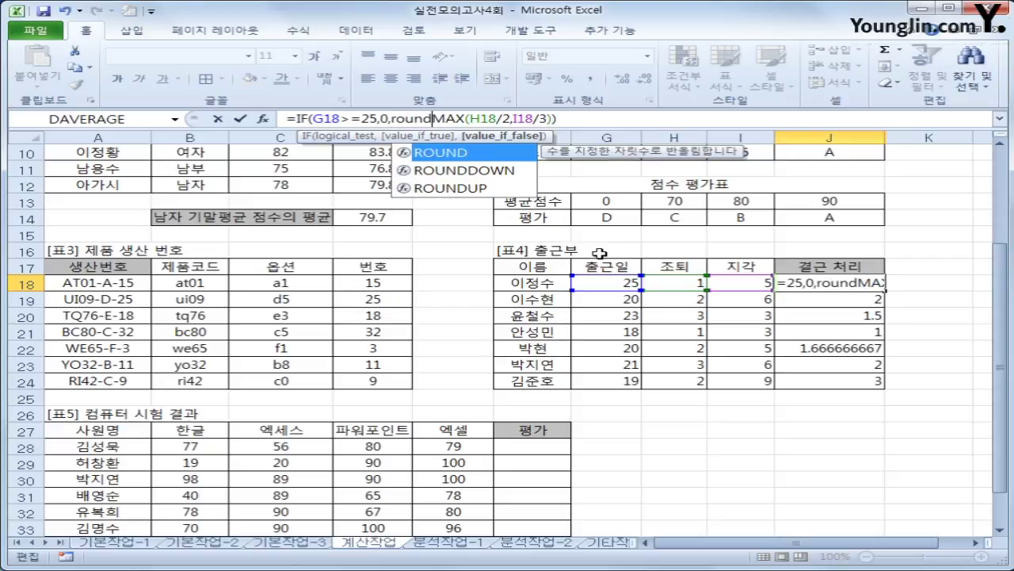
pyautogui.press('Tab')
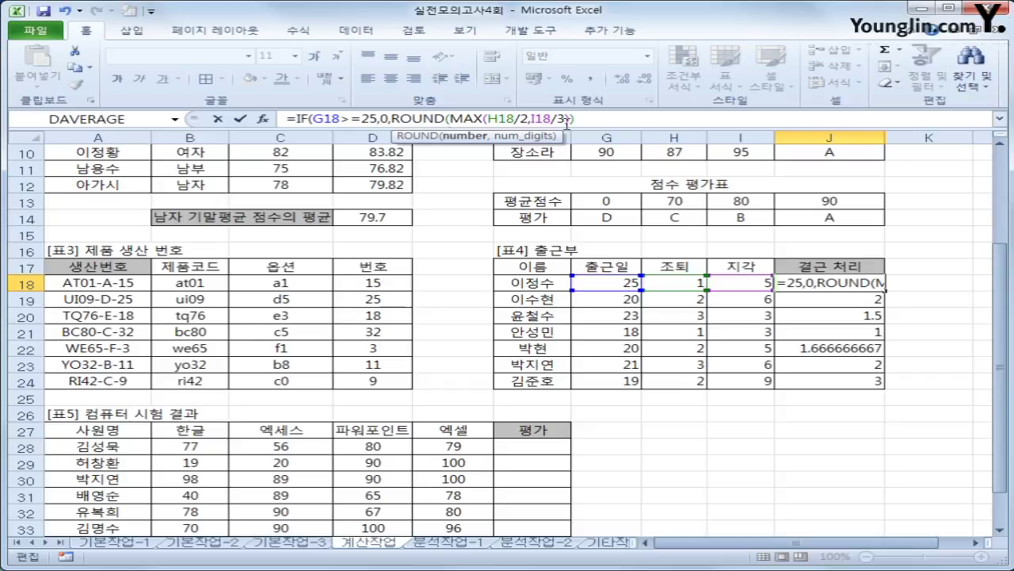
pyautogui.press('End')
pyautogui.write(')')
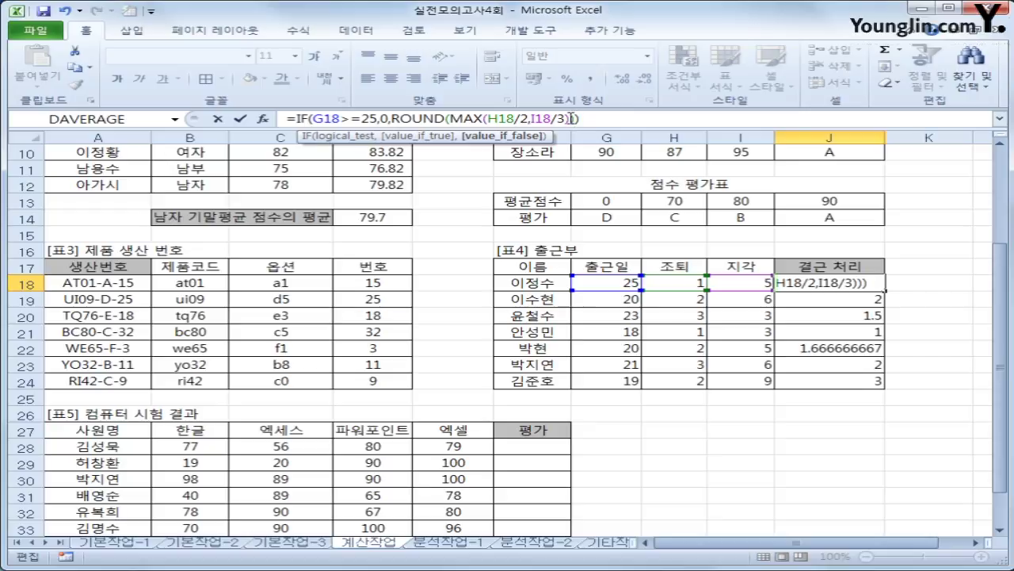
pyautogui.press('Left')
pyautogui.write(',')
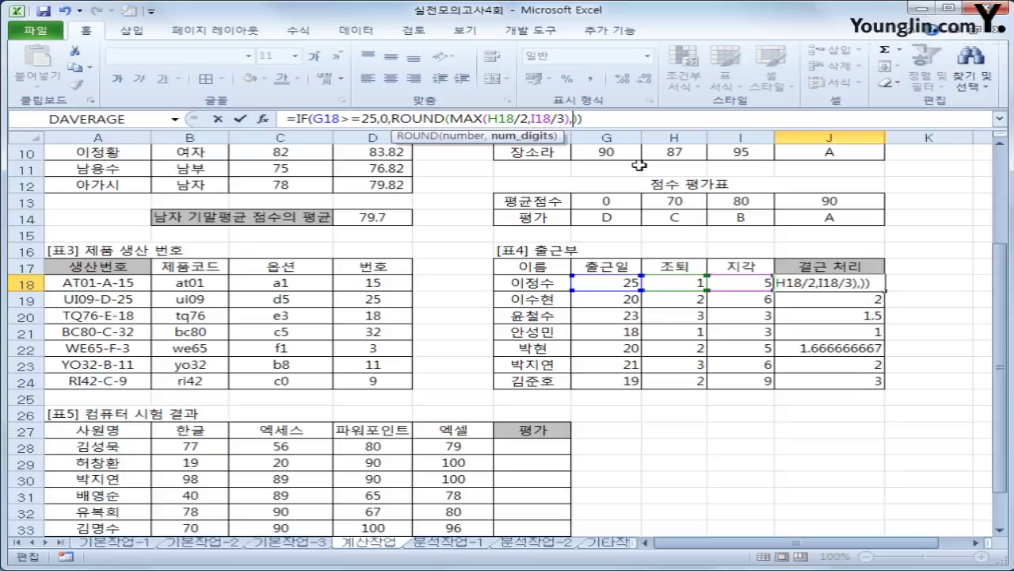
pyautogui.write('0')
pyautogui.click(589, 119)
pyautogui.press('Return')
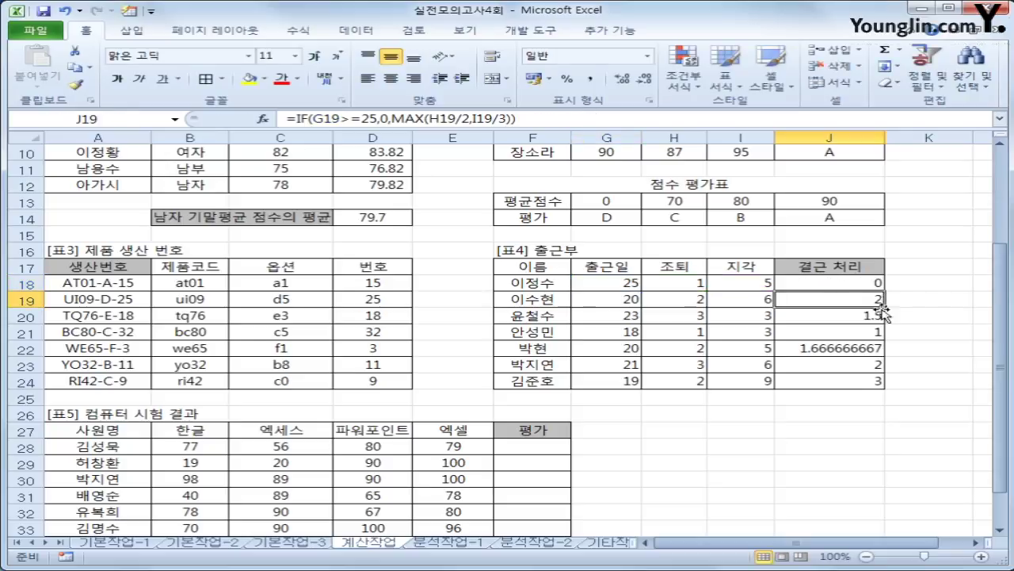
# Fill the rounded J18 formula down to J24 in the 결근 처리 column
pyautogui.click(870, 288)
pyautogui.moveTo(884, 291); pyautogui.dragTo(872, 380)
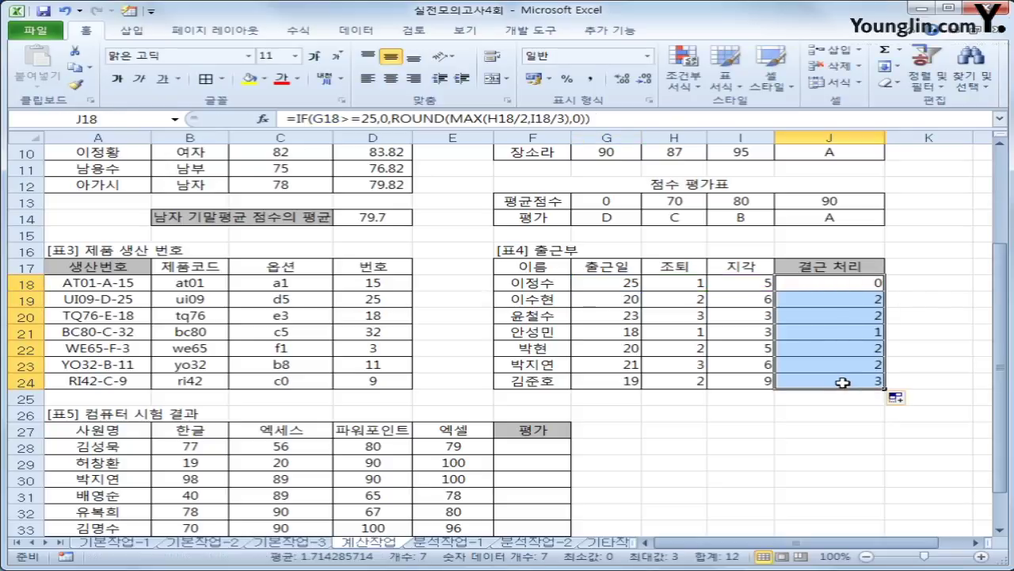
pyautogui.click(842, 383)
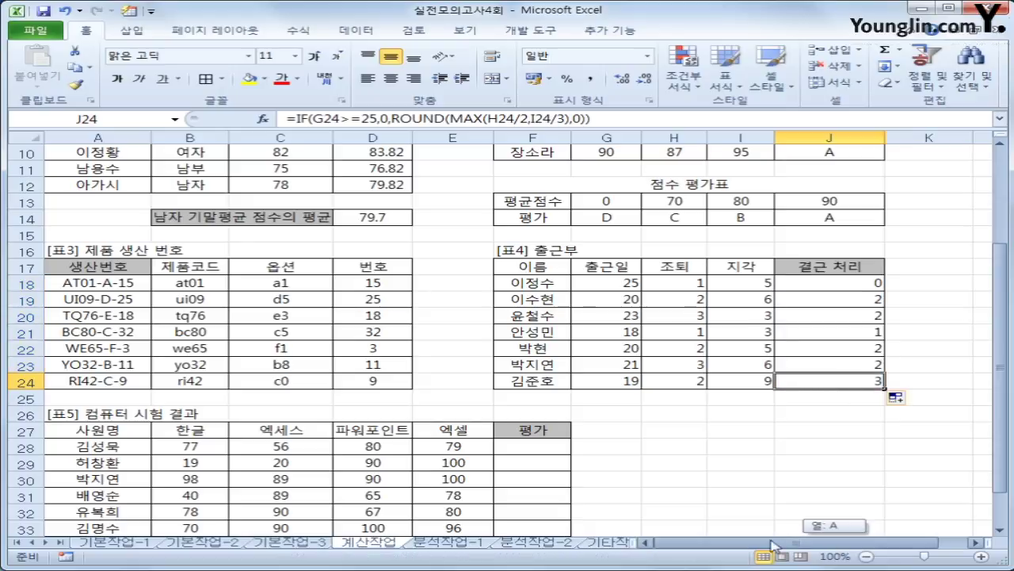
# Start a formula in F28 of [표5] that nests COUNTIF inside OR inside IF
pyautogui.scroll(-1, 666, 476)
pyautogui.scroll(-1, 666, 476)
pyautogui.click(529, 348)
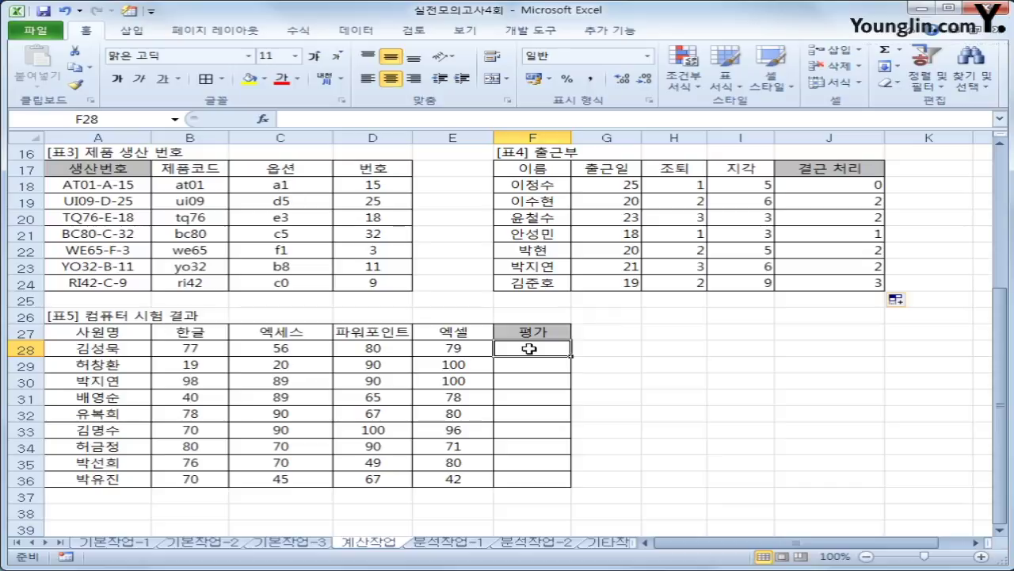
pyautogui.write('=')
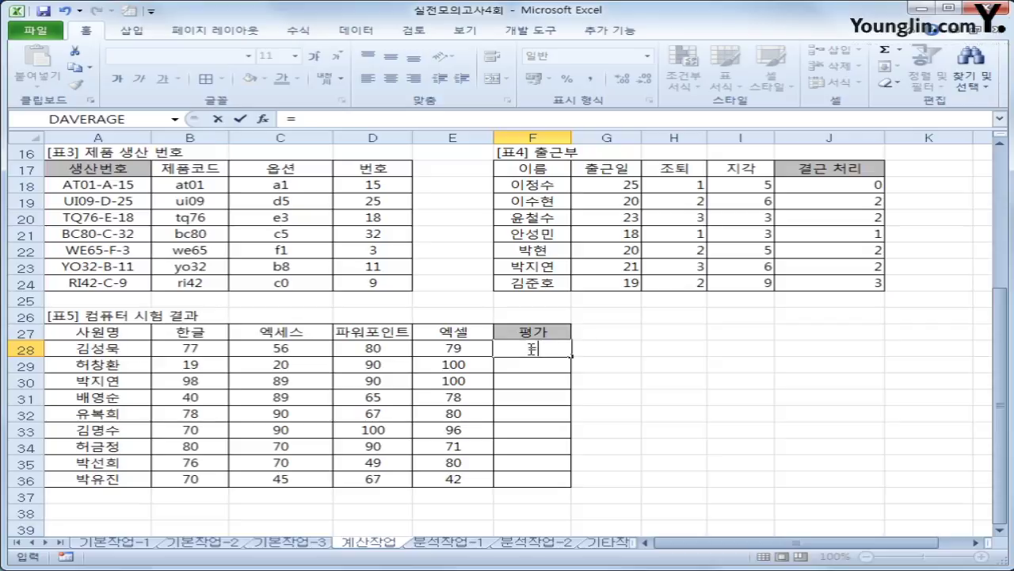
pyautogui.write('i')
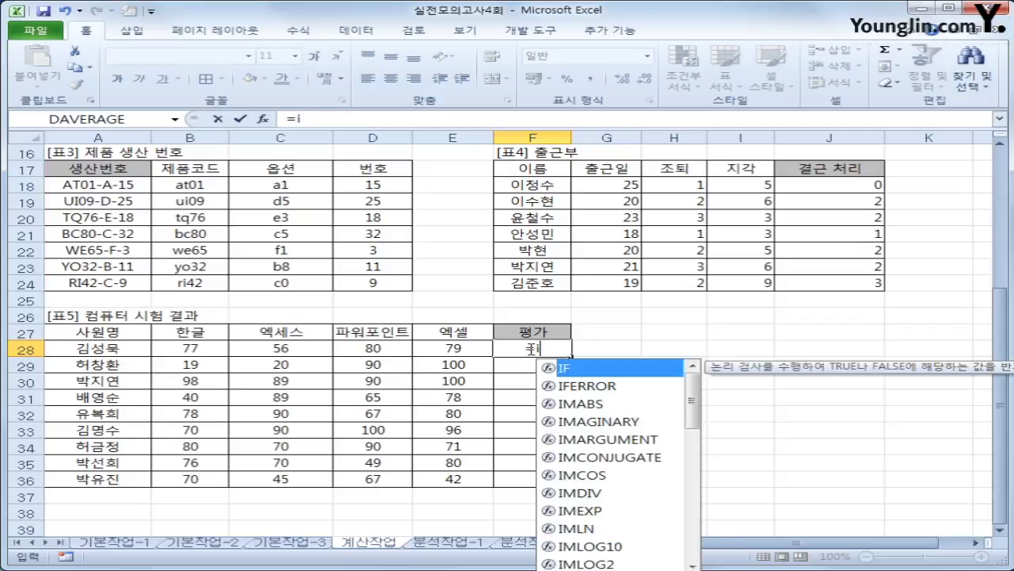
pyautogui.write('f(or(')
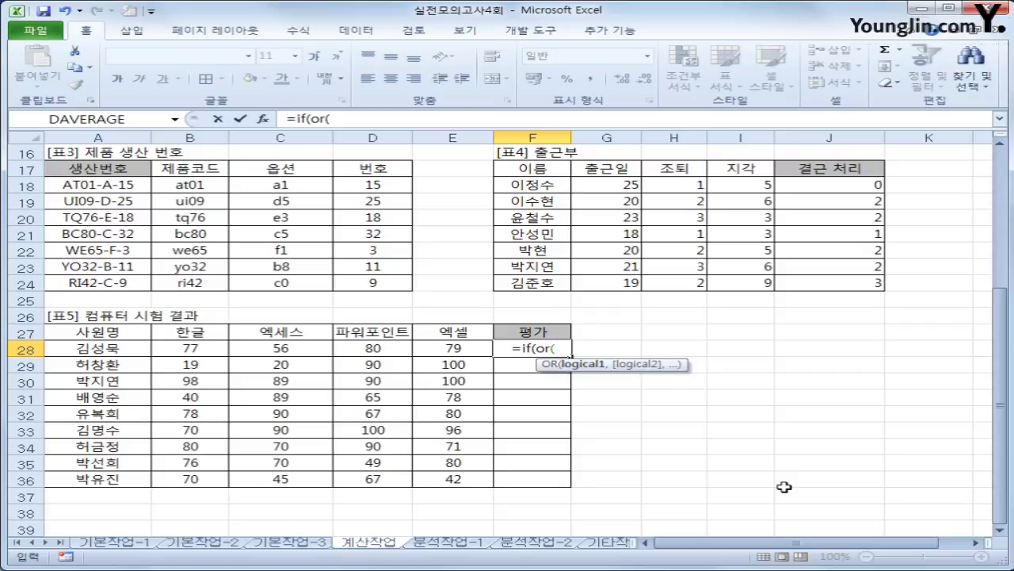
pyautogui.write('count')
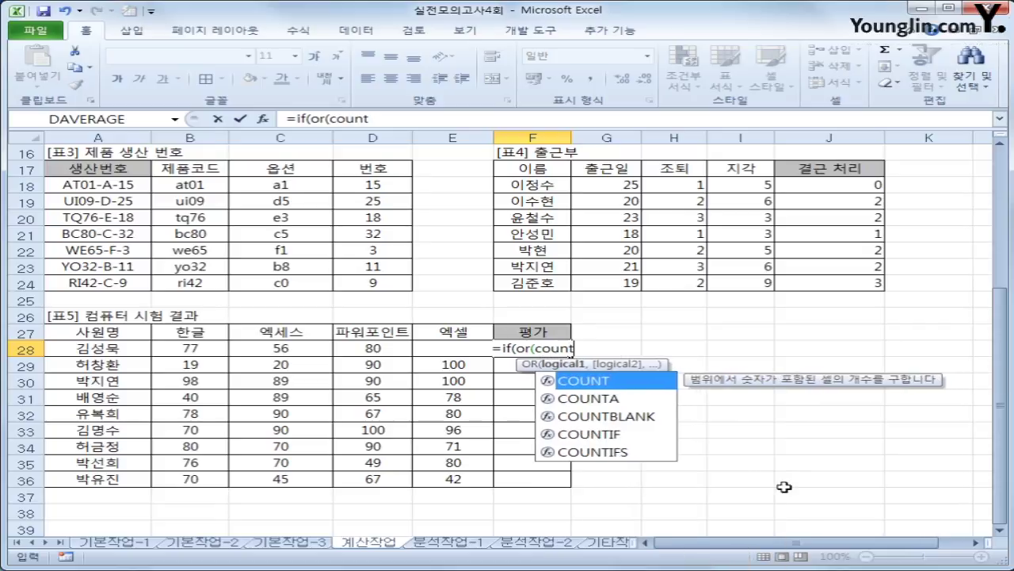
pyautogui.write('if(')
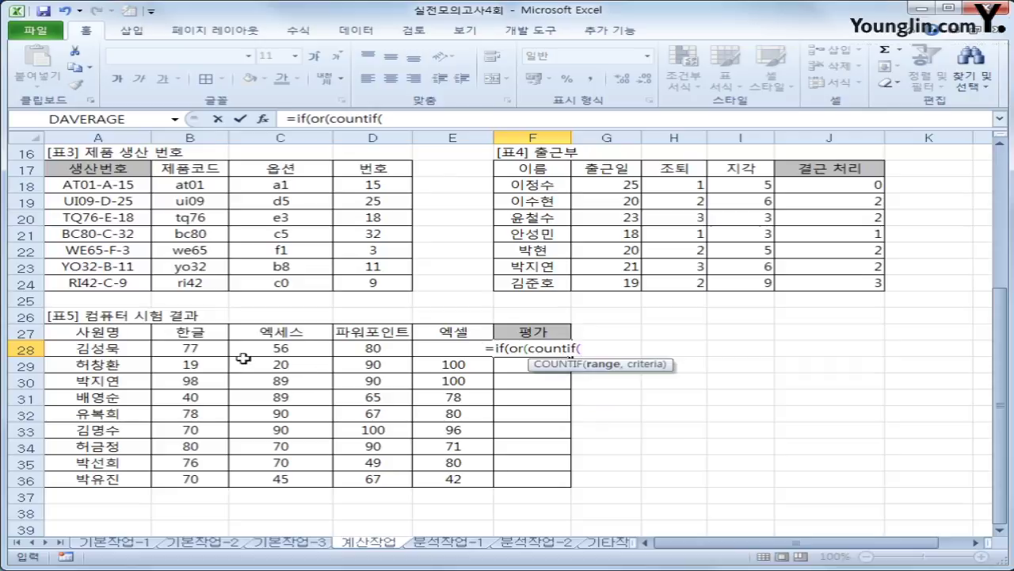
# Complete the first OR condition in F28 as COUNTIF(B28:E28,">=80")>=2, followed by a comma
pyautogui.moveTo(198, 348); pyautogui.dragTo(459, 351)
pyautogui.write(',')
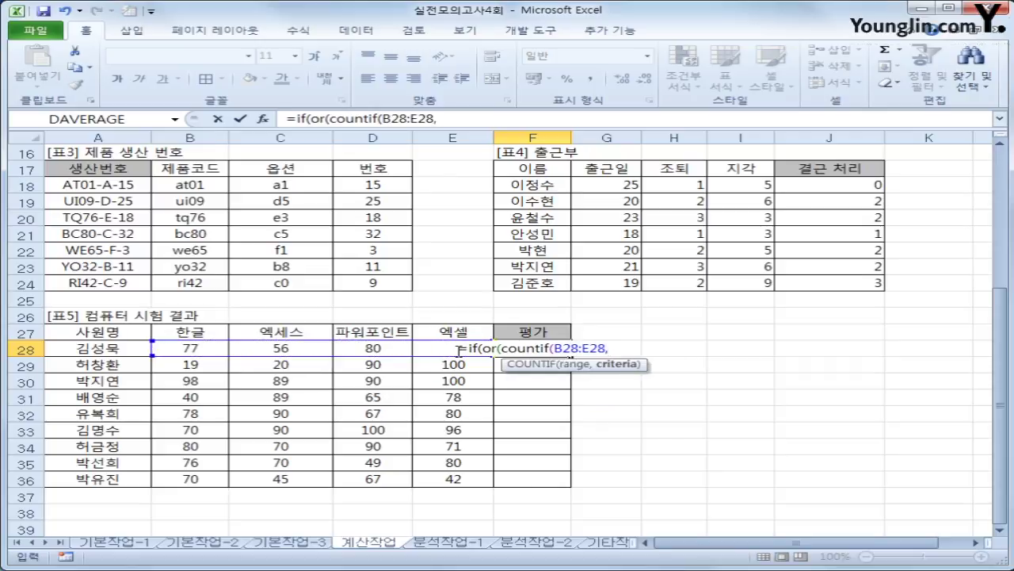
pyautogui.write('">=80')
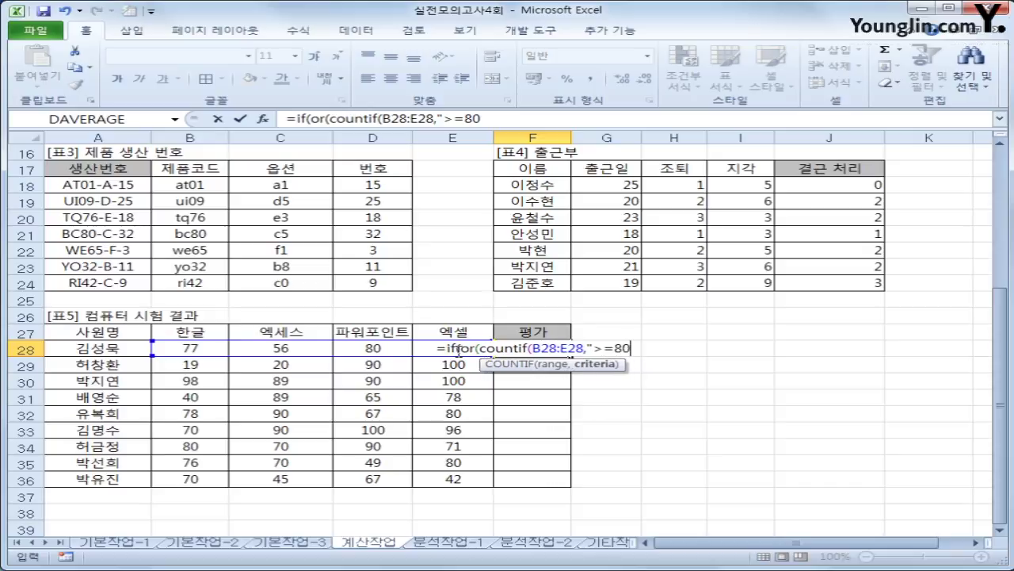
pyautogui.write('")')
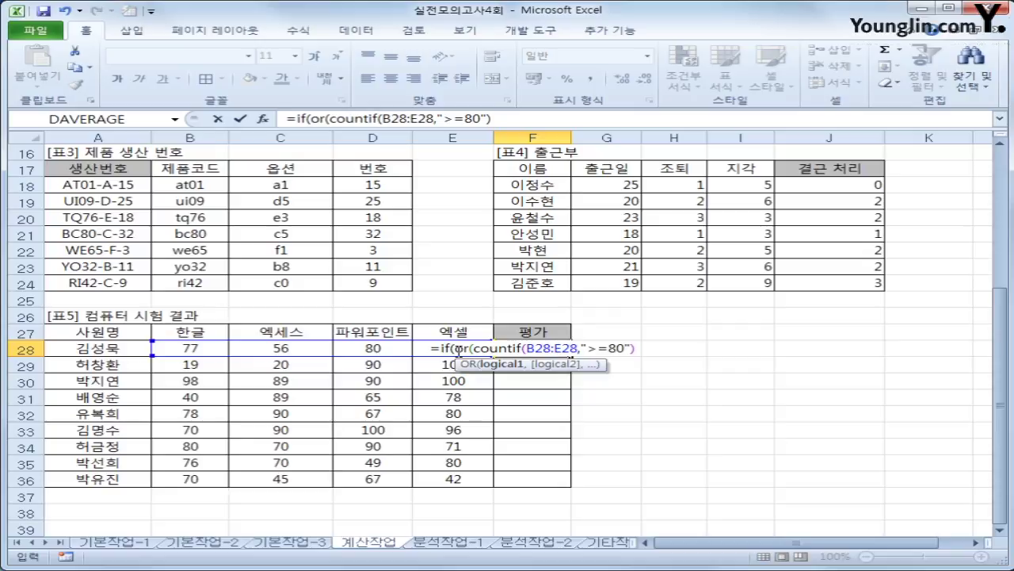
pyautogui.write('>=')
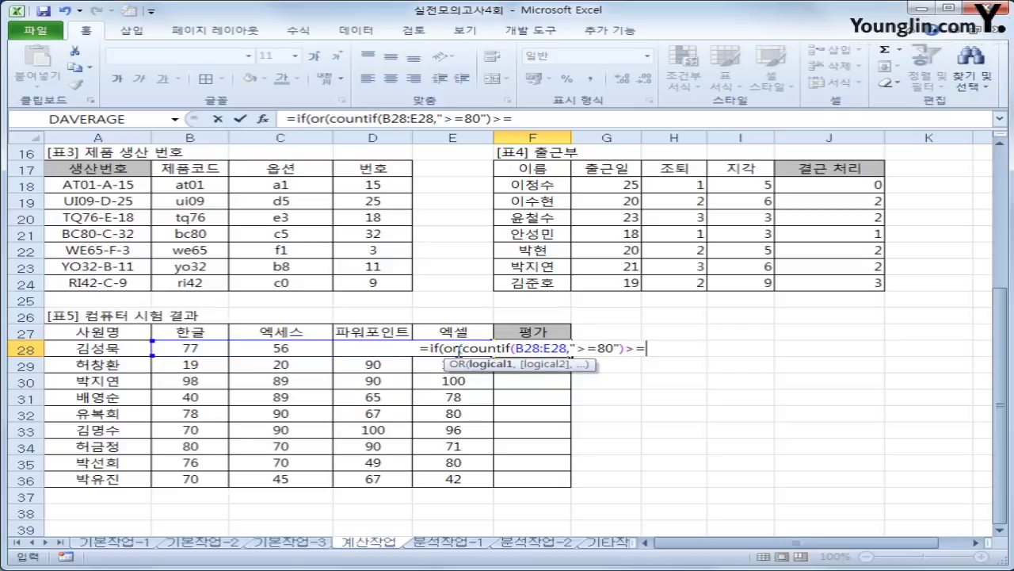
pyautogui.write('2,')
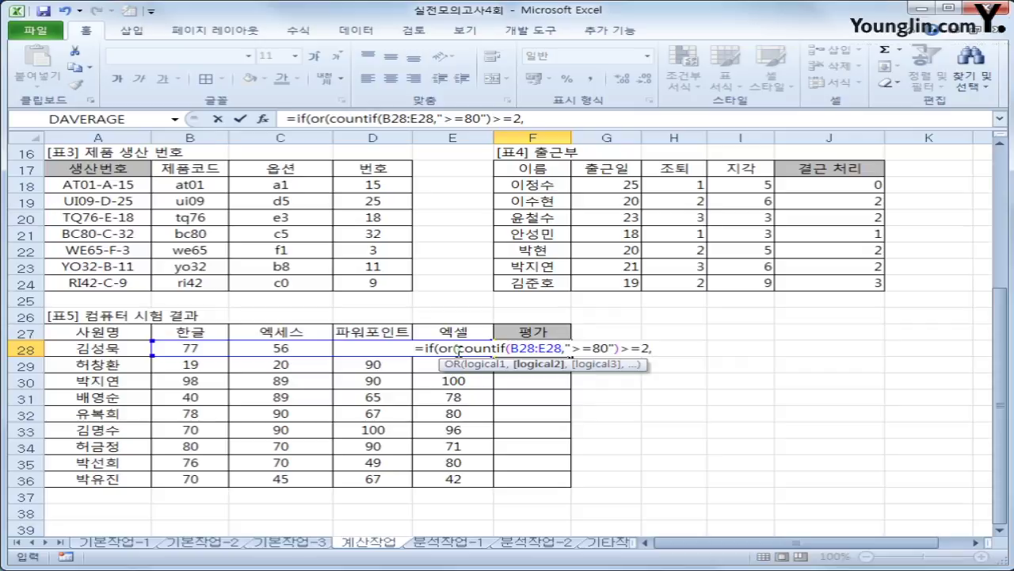
# Add AVERAGE(B28:E28)>=80 as the second OR condition in the F28 formula and close the OR function
pyautogui.write('aver')
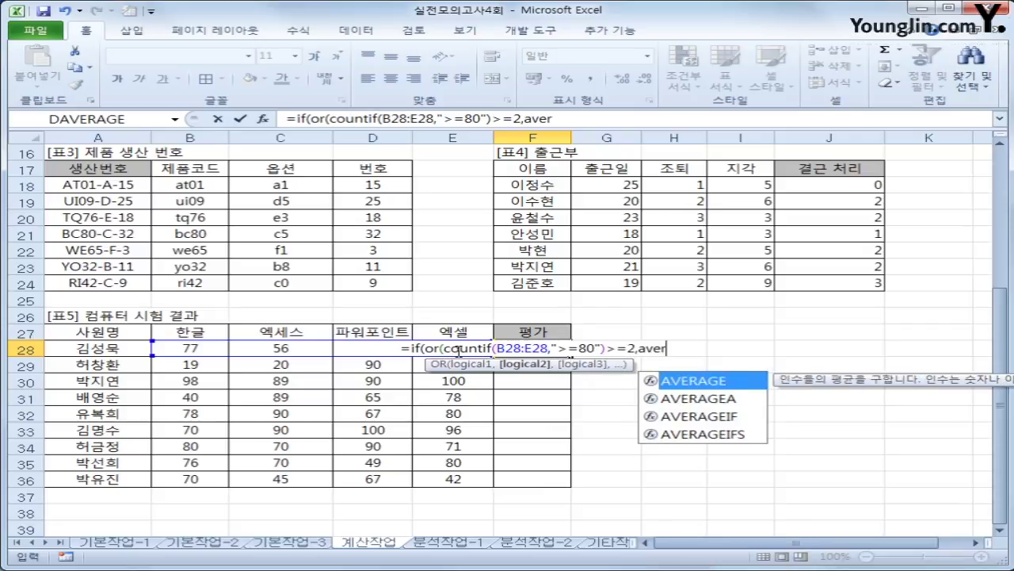
pyautogui.press('Tab')
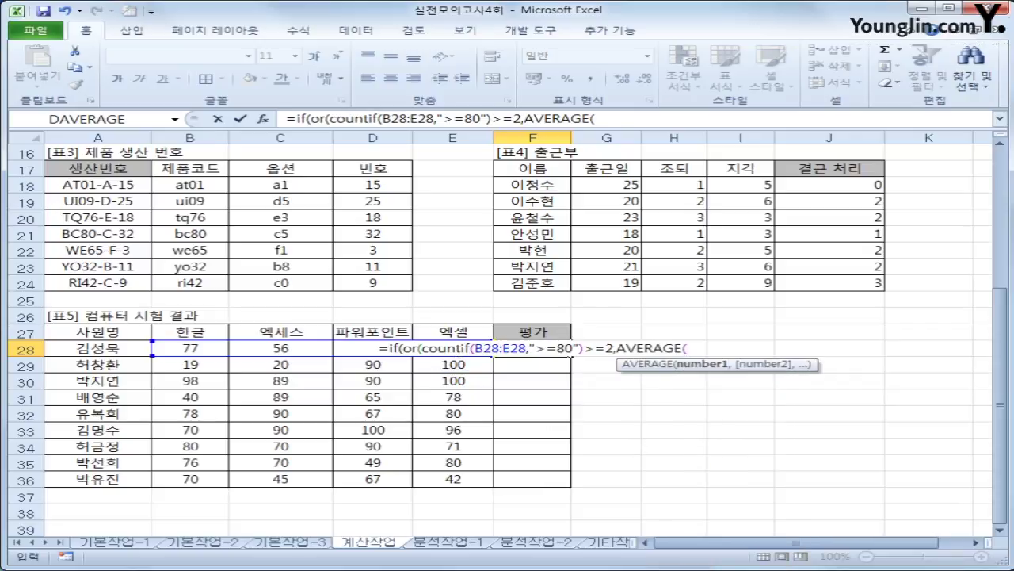
pyautogui.moveTo(162, 347); pyautogui.dragTo(431, 346)
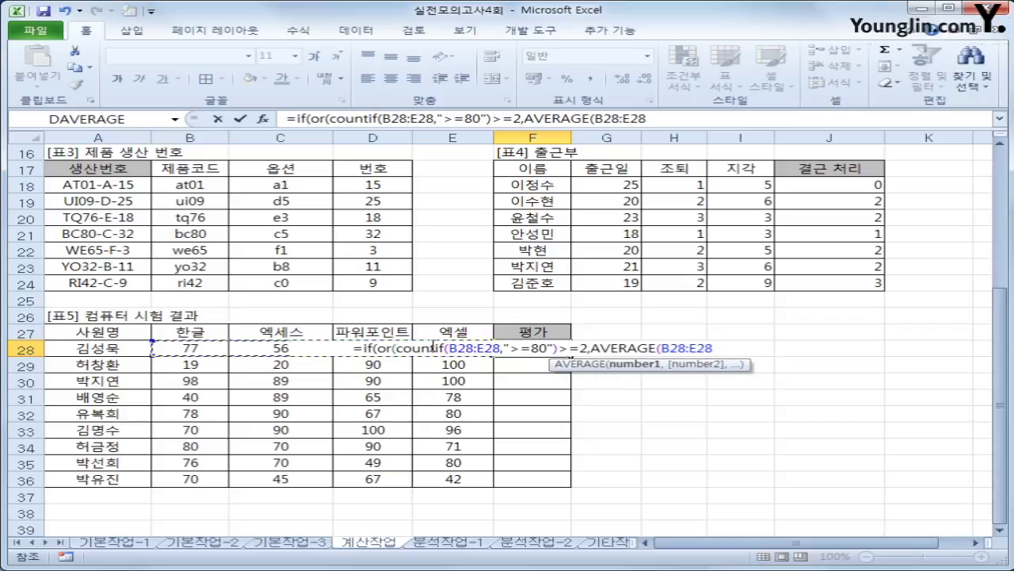
pyautogui.write(')>')
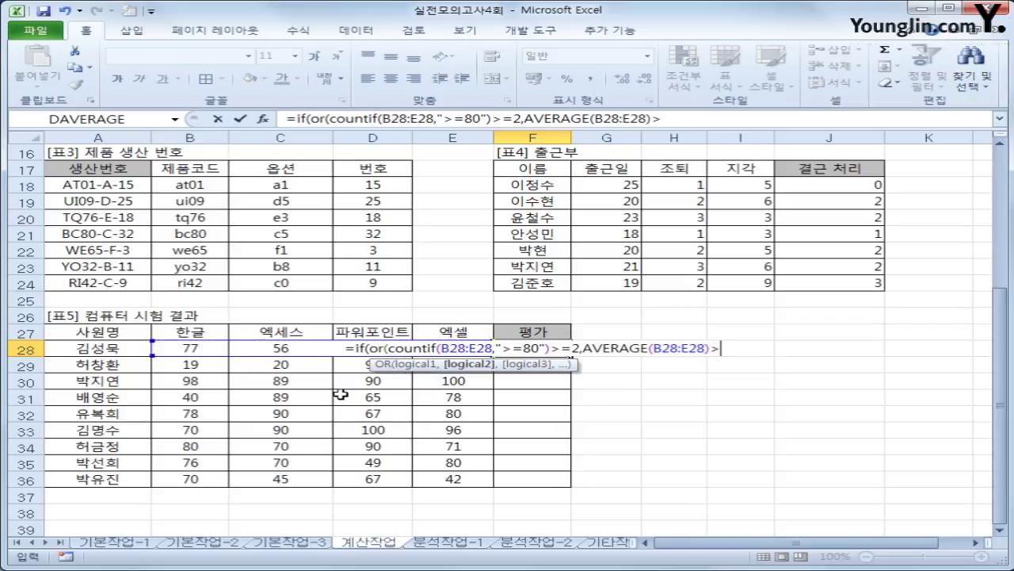
pyautogui.write('=80)')
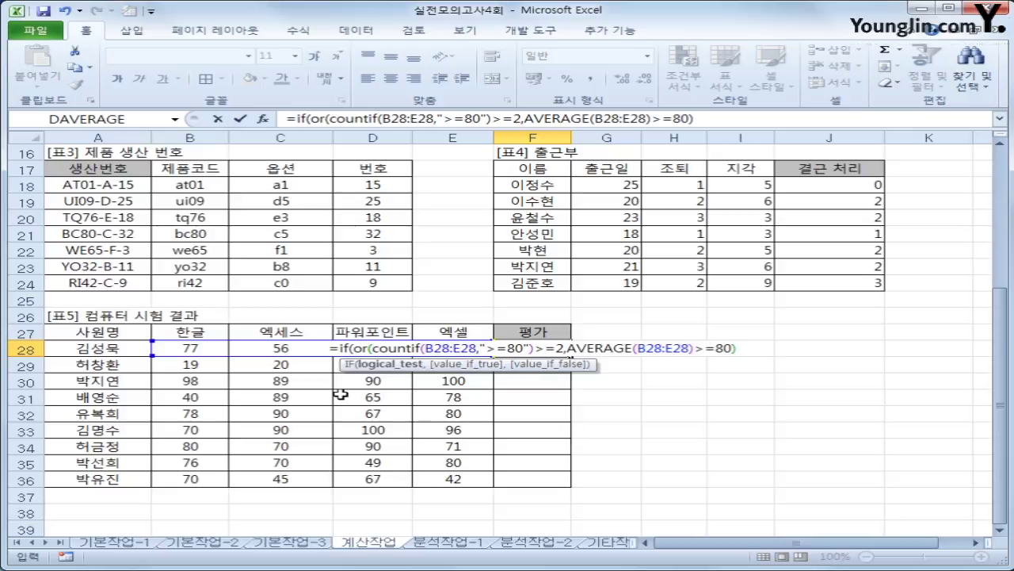
# Finish the F28 IF formula with "합격" as the true result and "불합격" as the false result, and enter it
pyautogui.write(',')
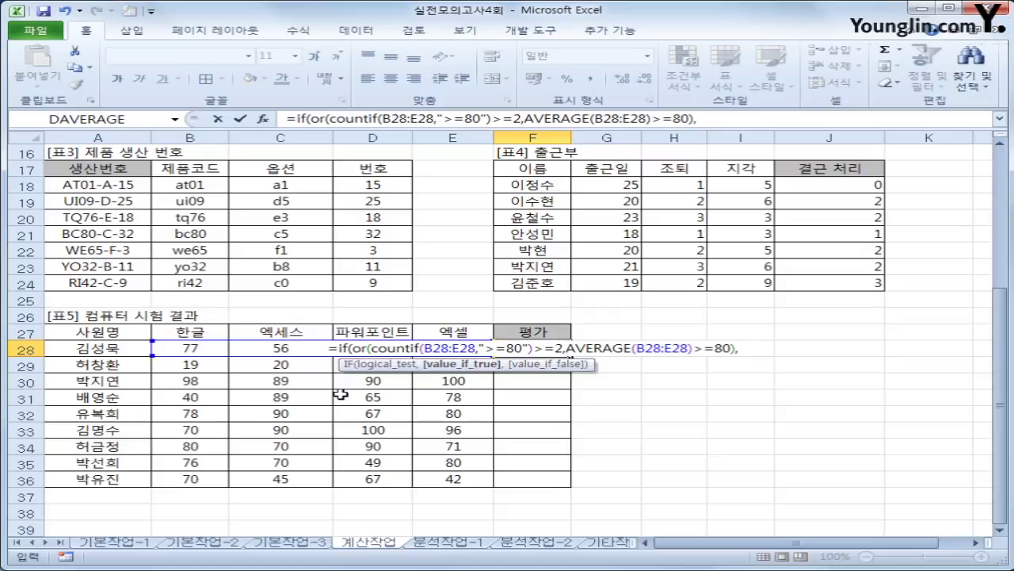
pyautogui.write('"합겨')
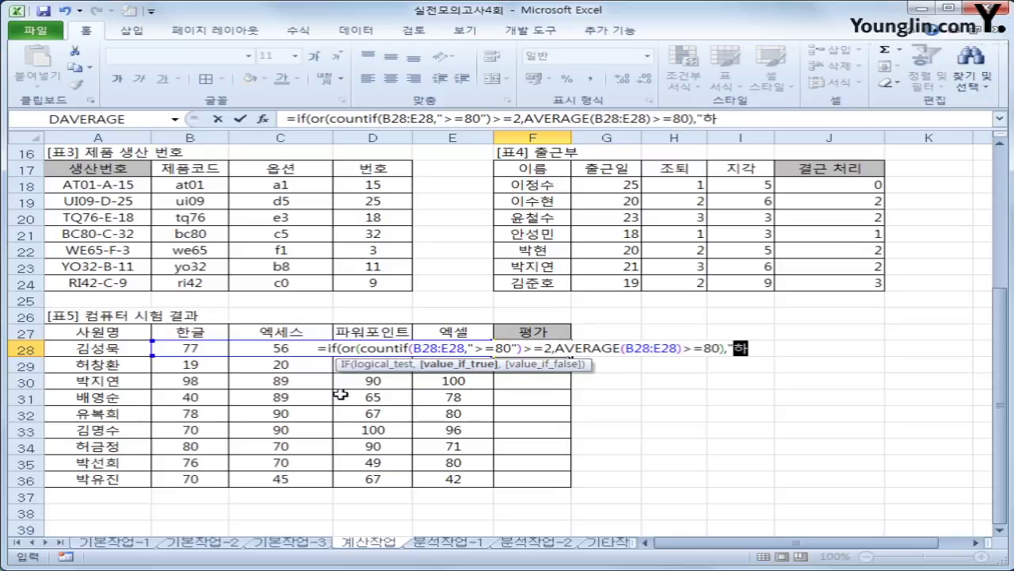
pyautogui.write('격","불합')
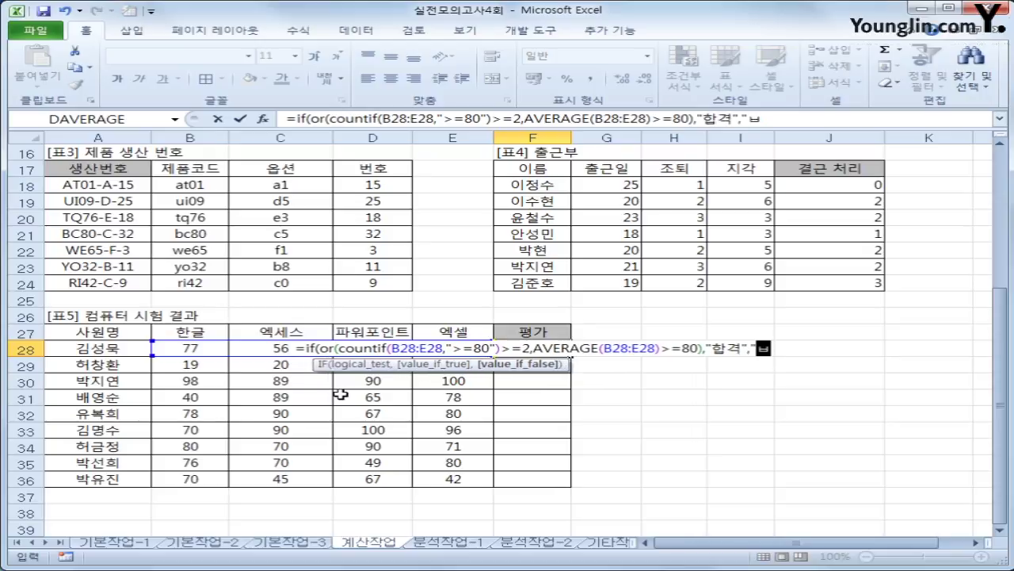
pyautogui.write('격")')
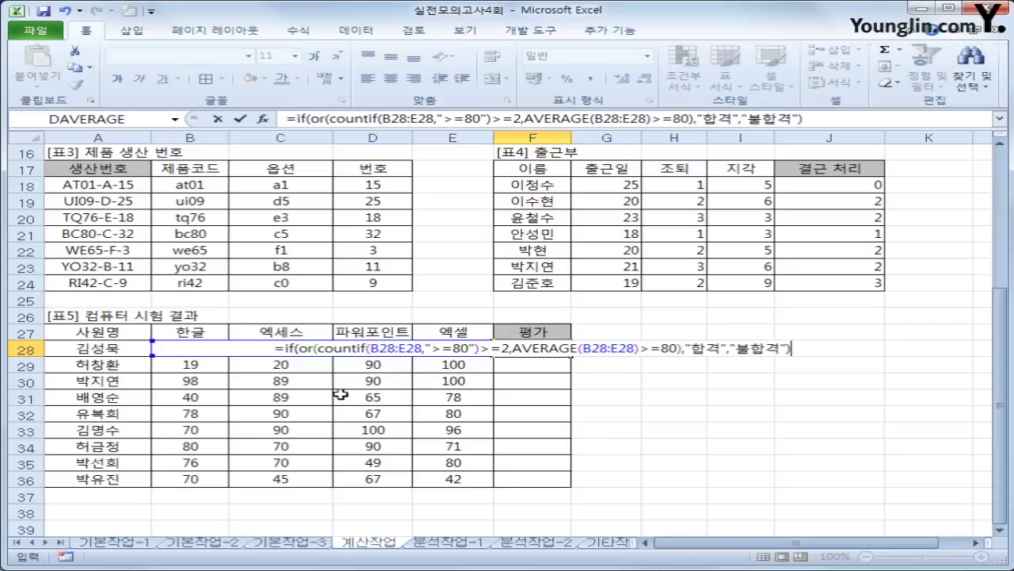
pyautogui.press('Return')
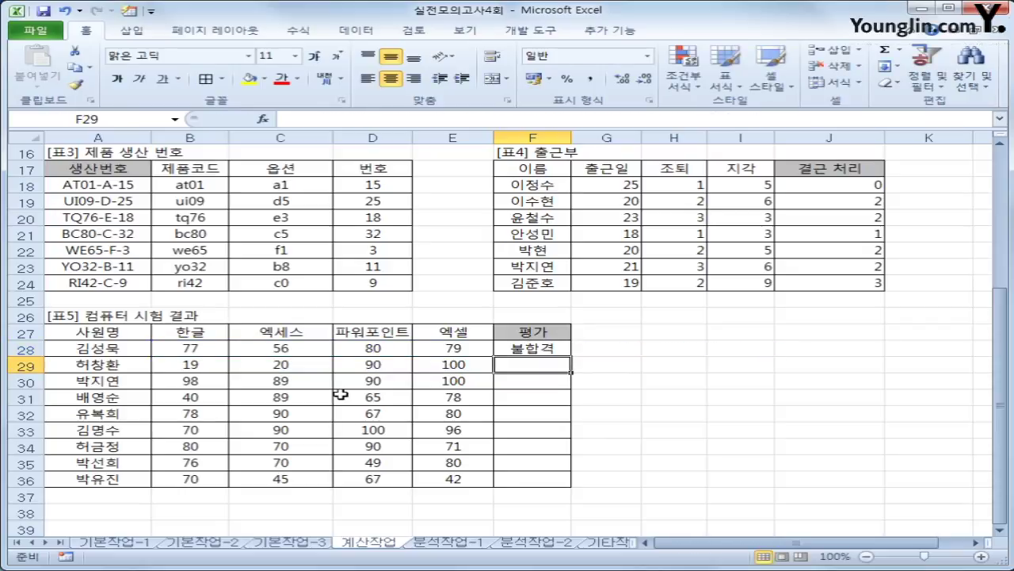
# Fill the F28 evaluation formula down to F36 in the 평가 column of [표5]
pyautogui.click(523, 349)
pyautogui.moveTo(572, 359); pyautogui.dragTo(532, 495)
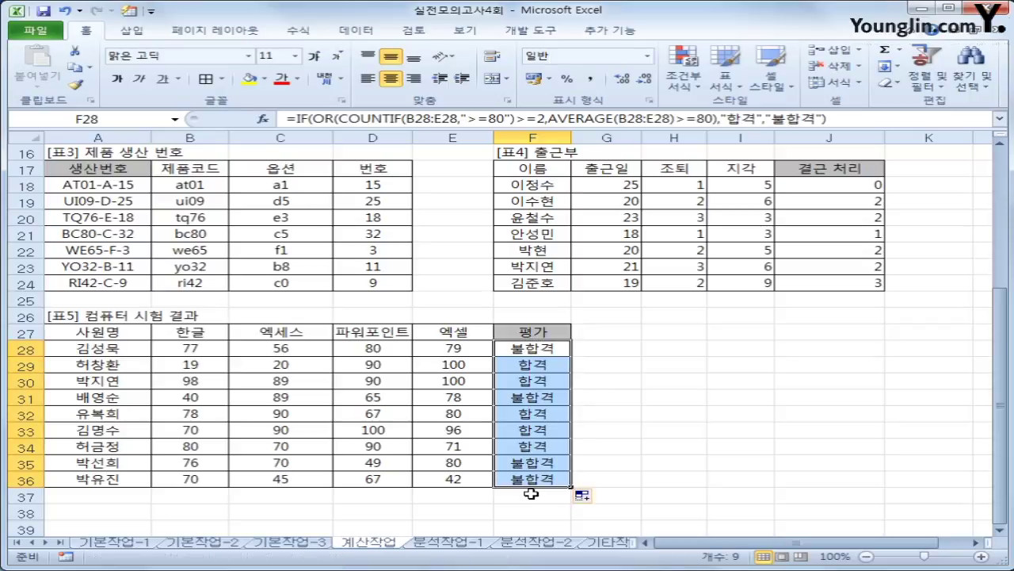
pyautogui.click(543, 363)
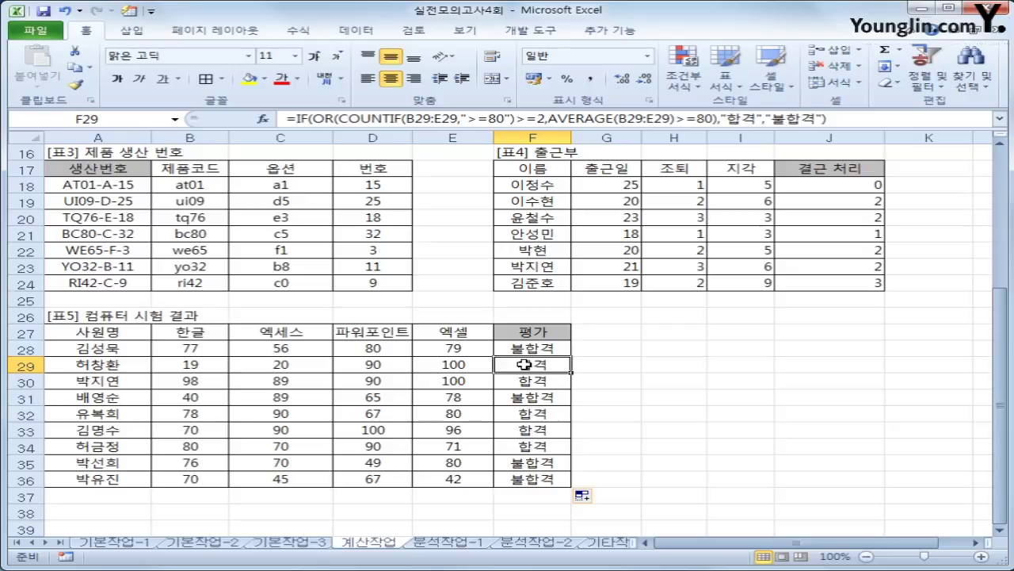
# Replace AVERAGE(B28:E28) in the F28 formula with (B28+C28+D28+E28)/4 and enter the edited formula
pyautogui.click(529, 348)
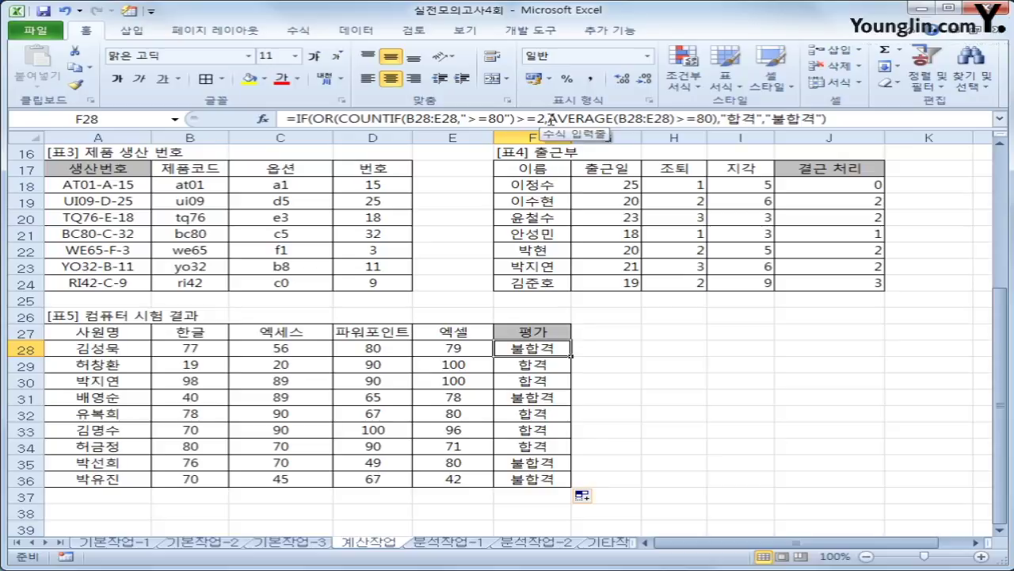
pyautogui.moveTo(549, 118); pyautogui.dragTo(677, 113)
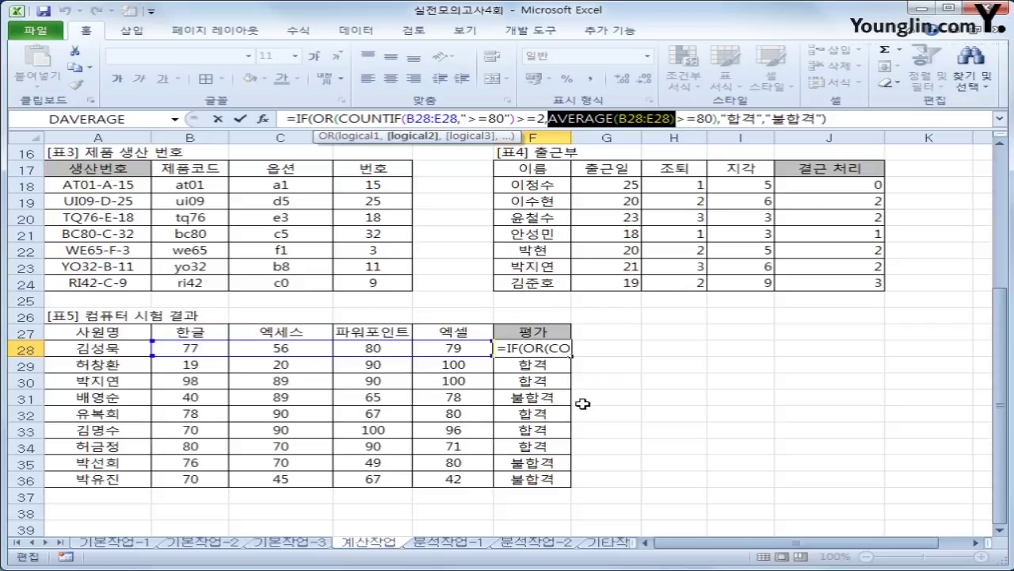
pyautogui.press('Delete')
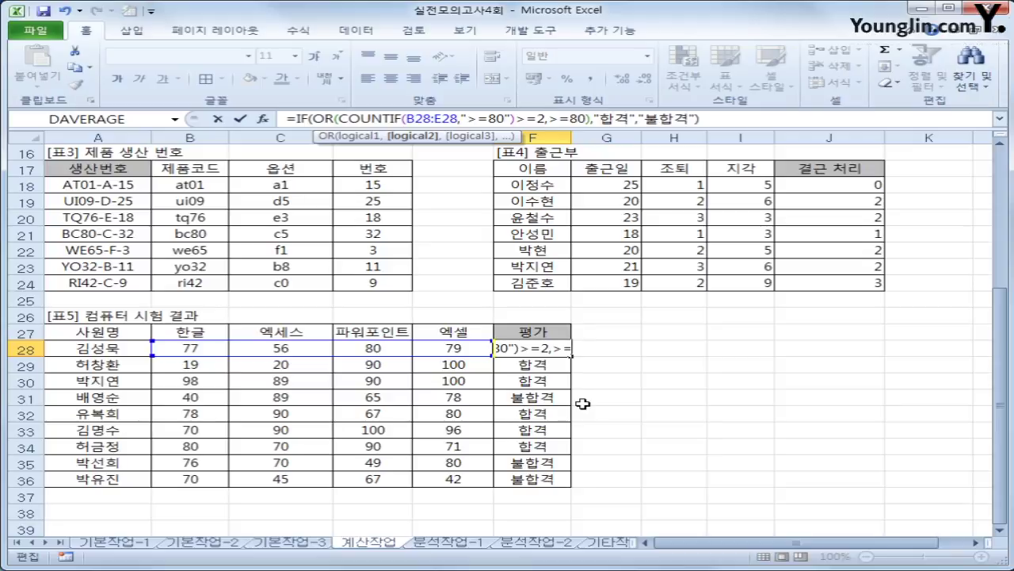
pyautogui.write('(')
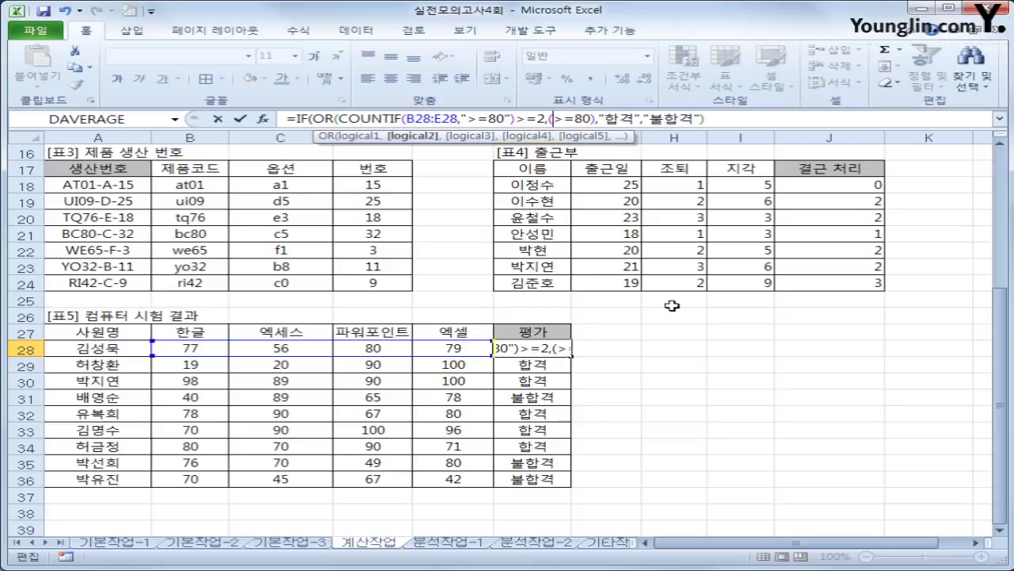
pyautogui.click(188, 346)
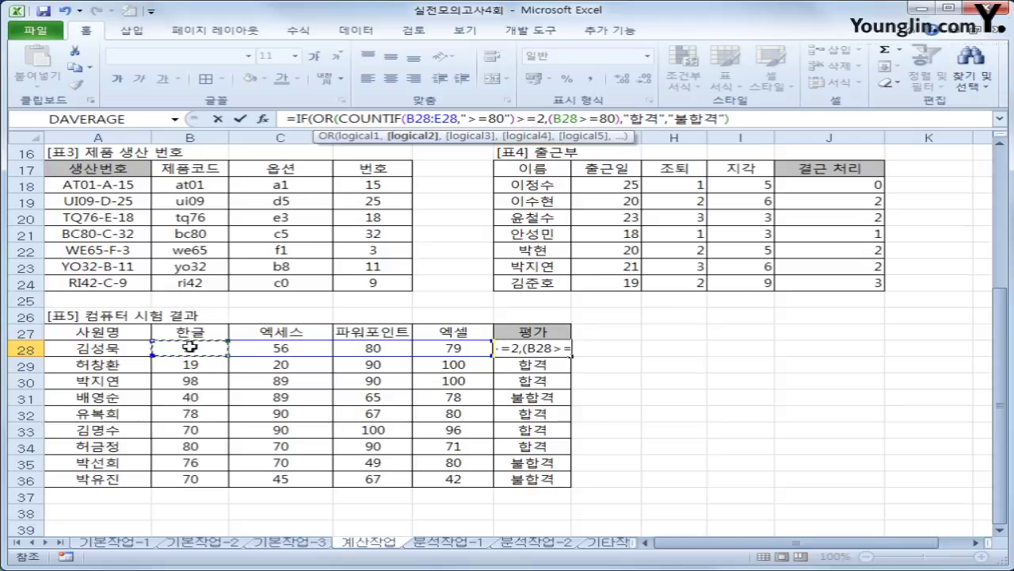
pyautogui.write('+')
pyautogui.click(299, 348)
pyautogui.write('+')
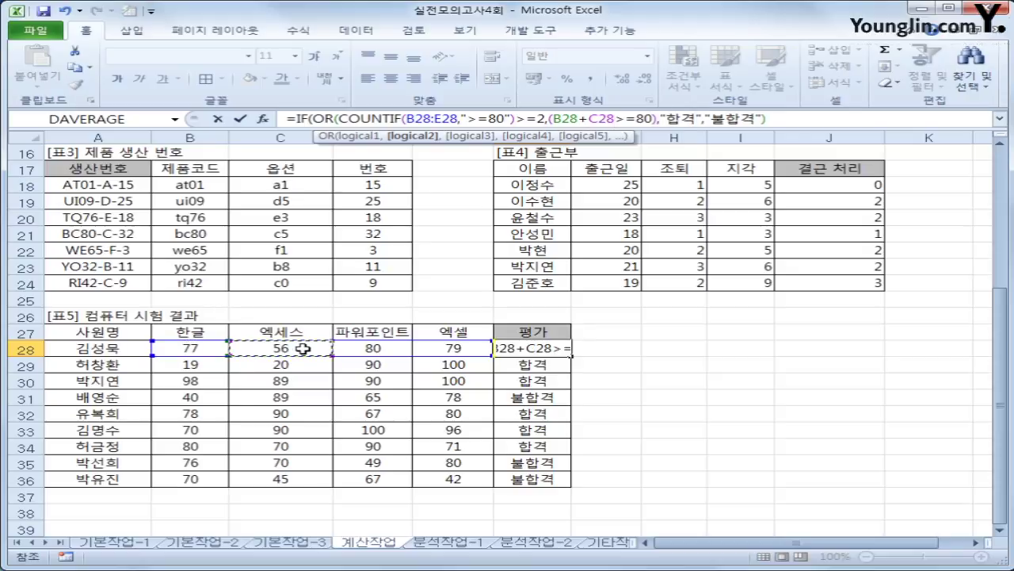
pyautogui.click(360, 348)
pyautogui.write('+')
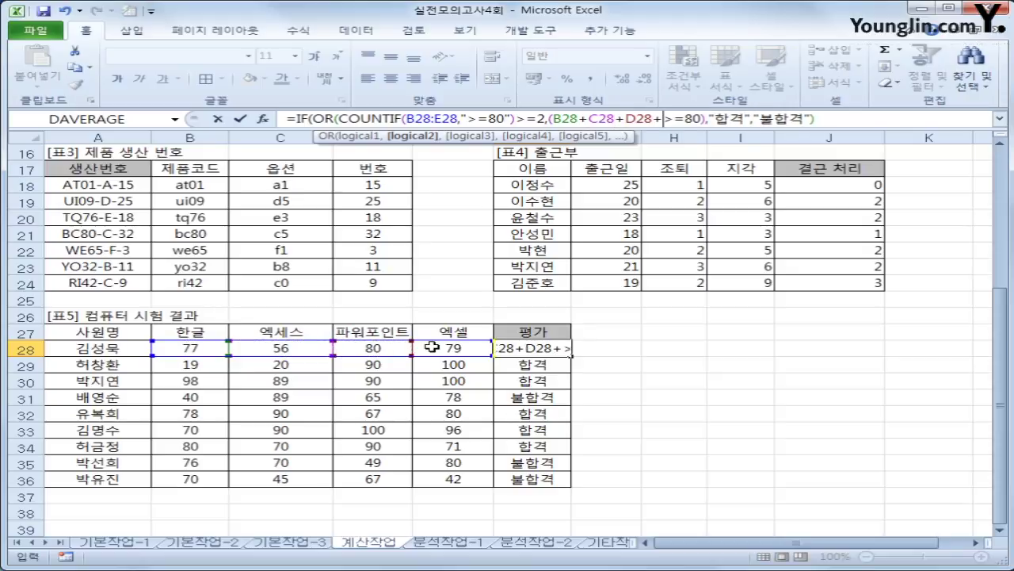
pyautogui.click(440, 350)
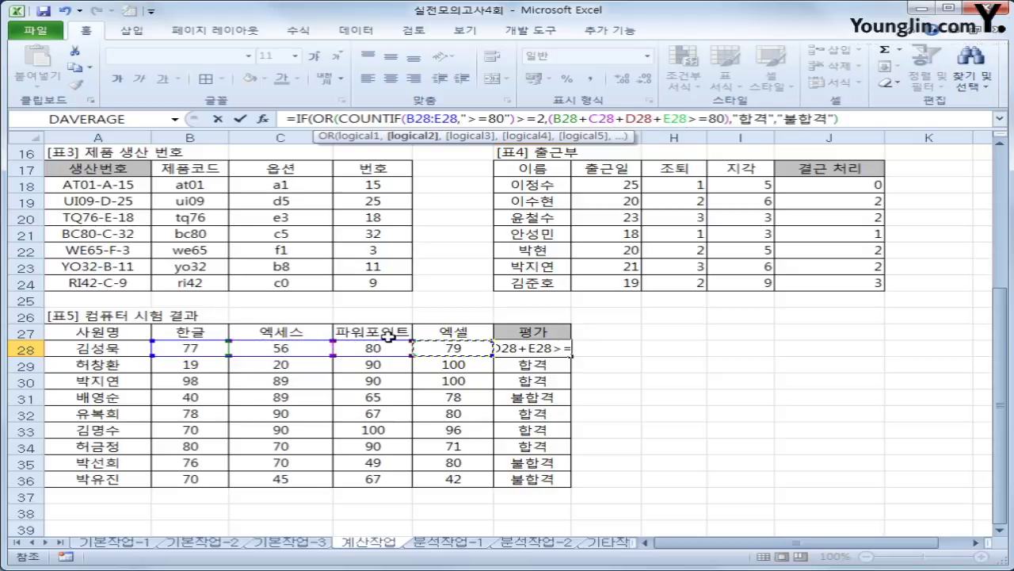
pyautogui.write(')/')
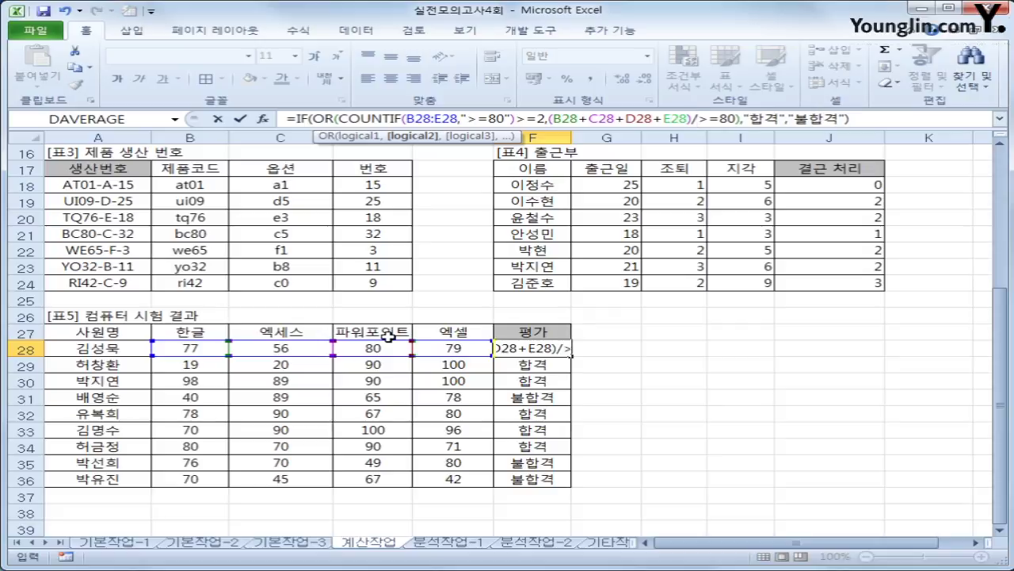
pyautogui.write('4')
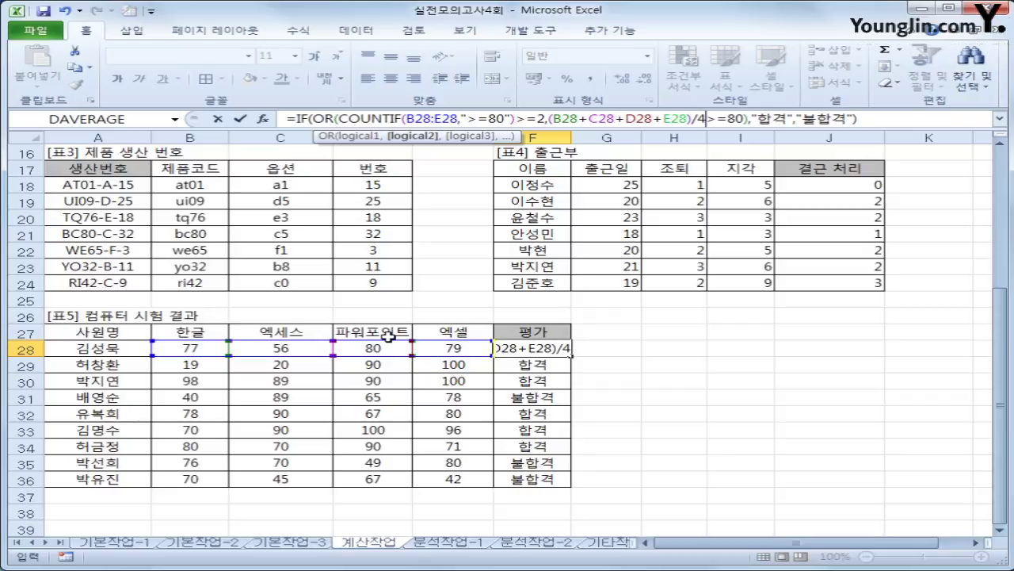
pyautogui.press('Return')
# Fill the revised F28 formula, which averages by adding and dividing by 4, down to F36
pyautogui.click(559, 348)
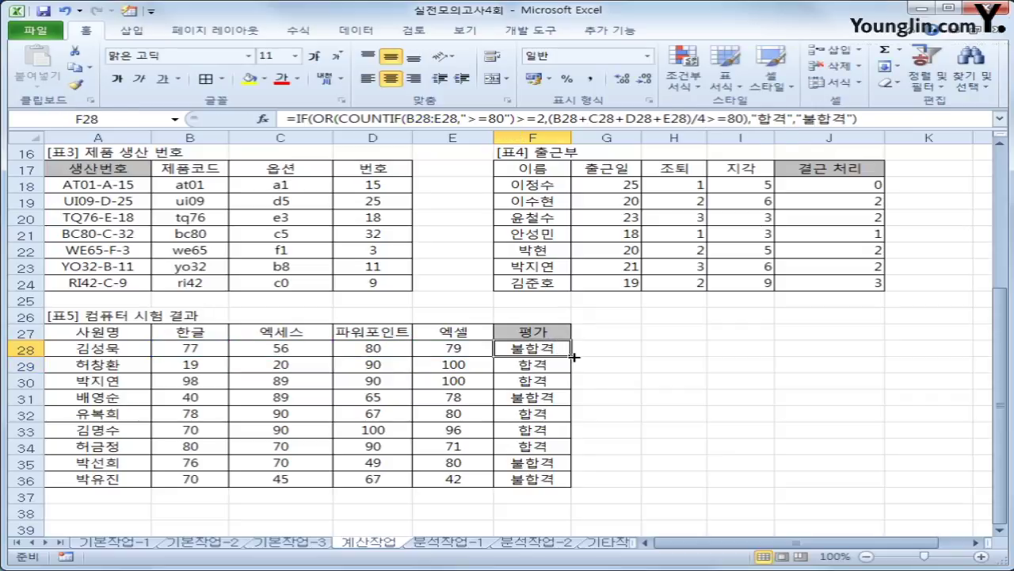
pyautogui.moveTo(571, 356); pyautogui.dragTo(572, 482)
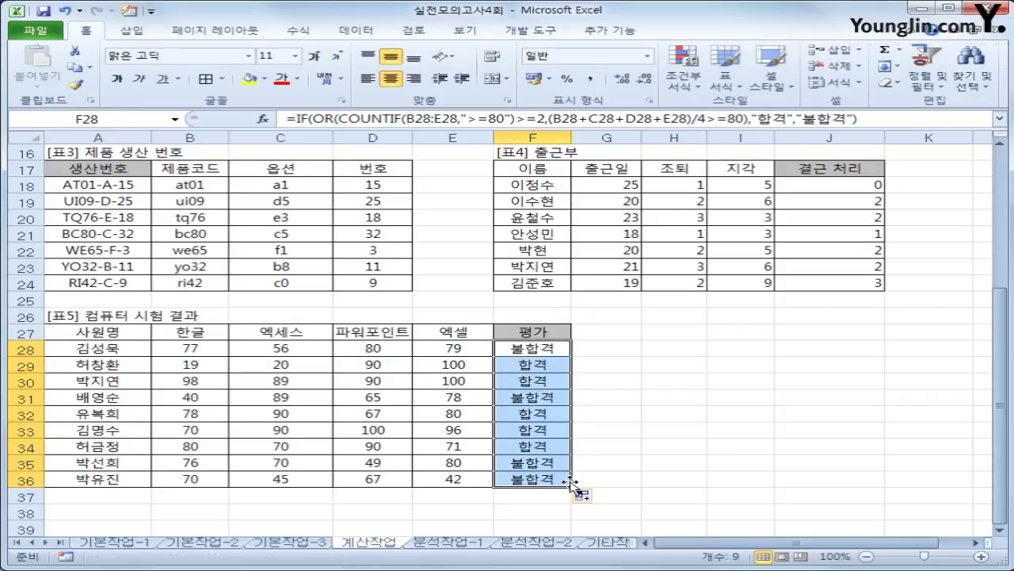
pyautogui.click(545, 349)
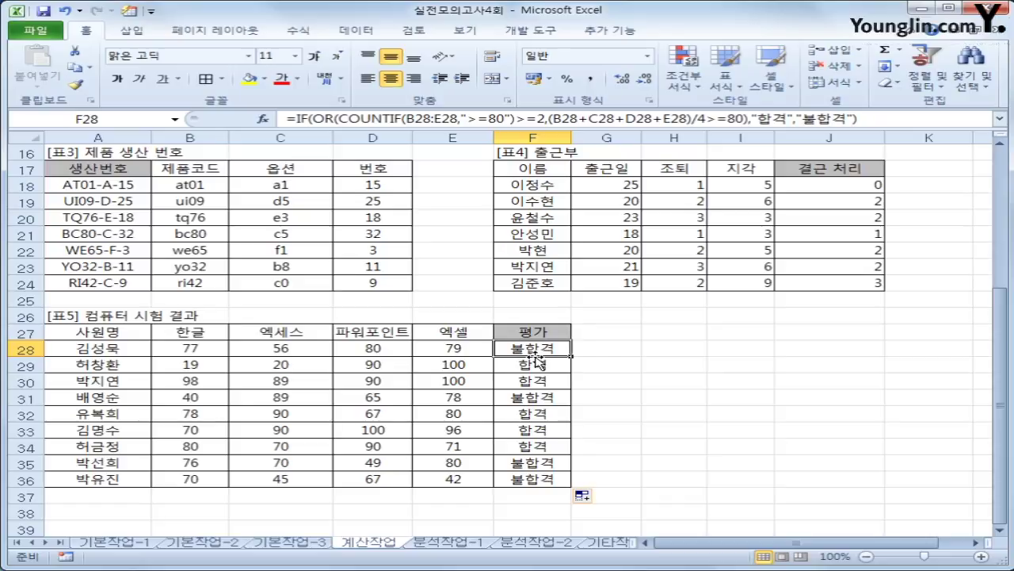
# On the 분석작업-1 sheet, name the discount rate cell D15 할인율
pyautogui.click(444, 546)
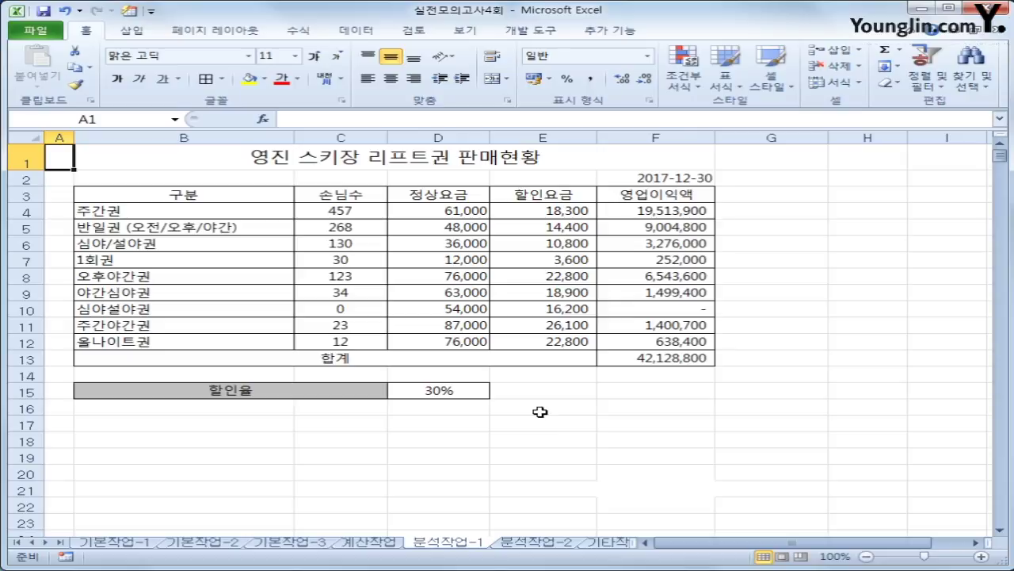
pyautogui.click(468, 390)
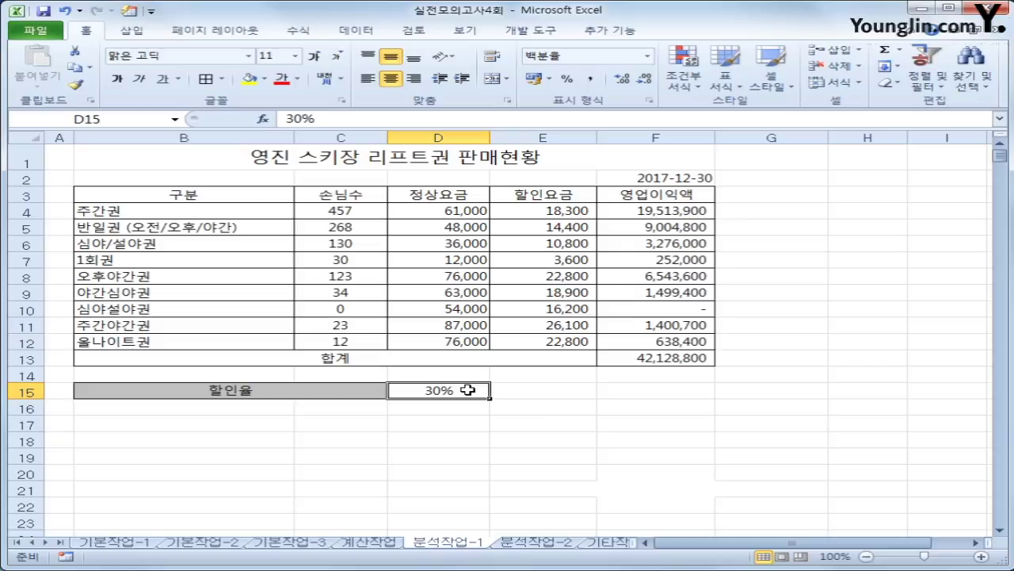
pyautogui.click(110, 119)
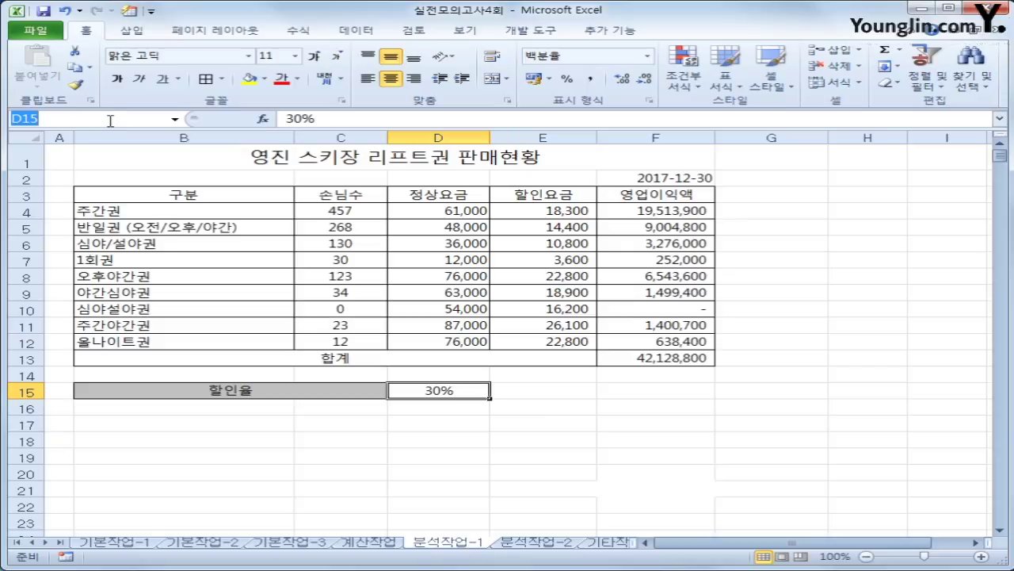
pyautogui.write('할인율')
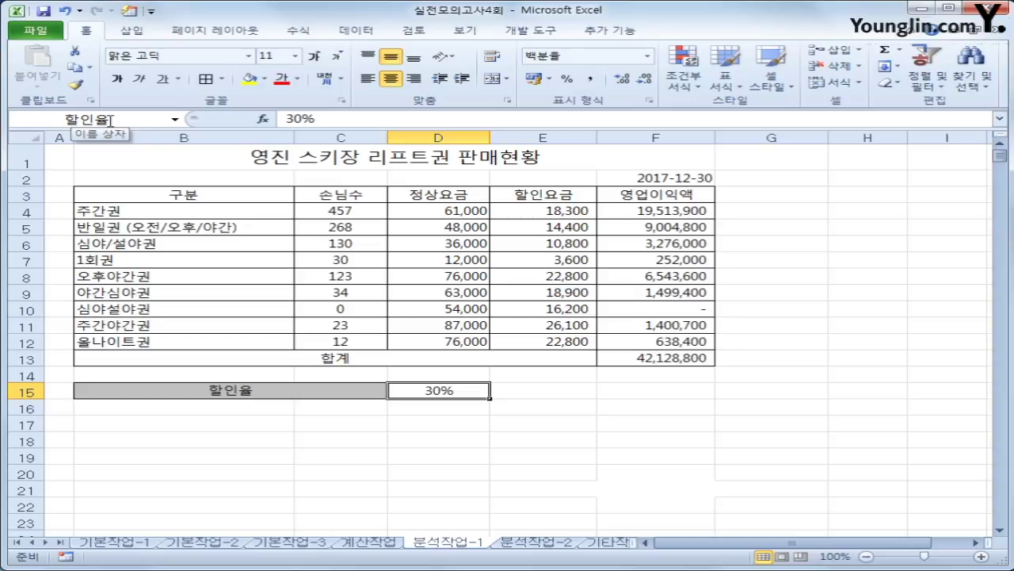
# Name the total cell F13 영업이익액합계
pyautogui.click(626, 358)
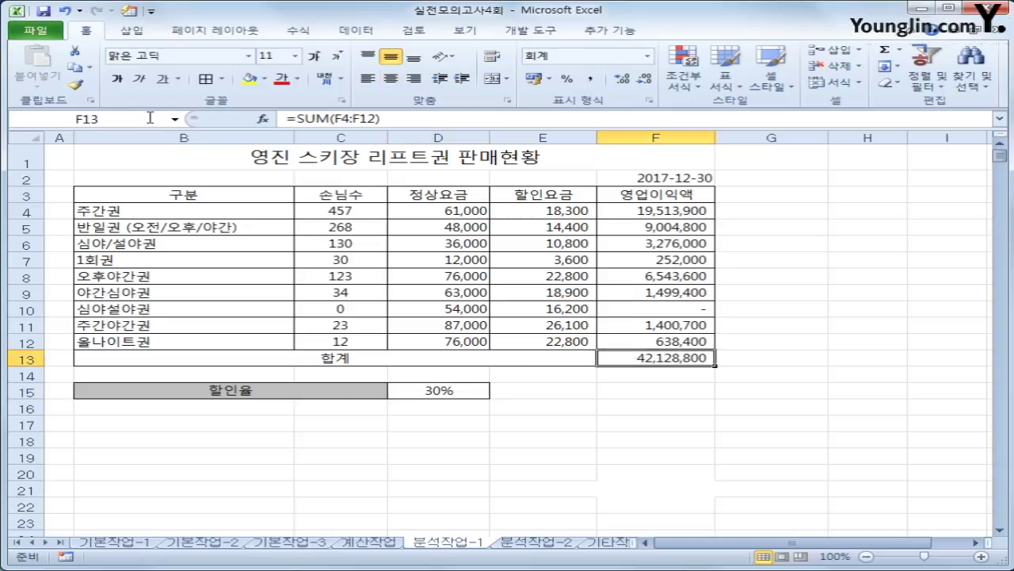
pyautogui.click(151, 116)
pyautogui.write('영업이이액합ㄱ')
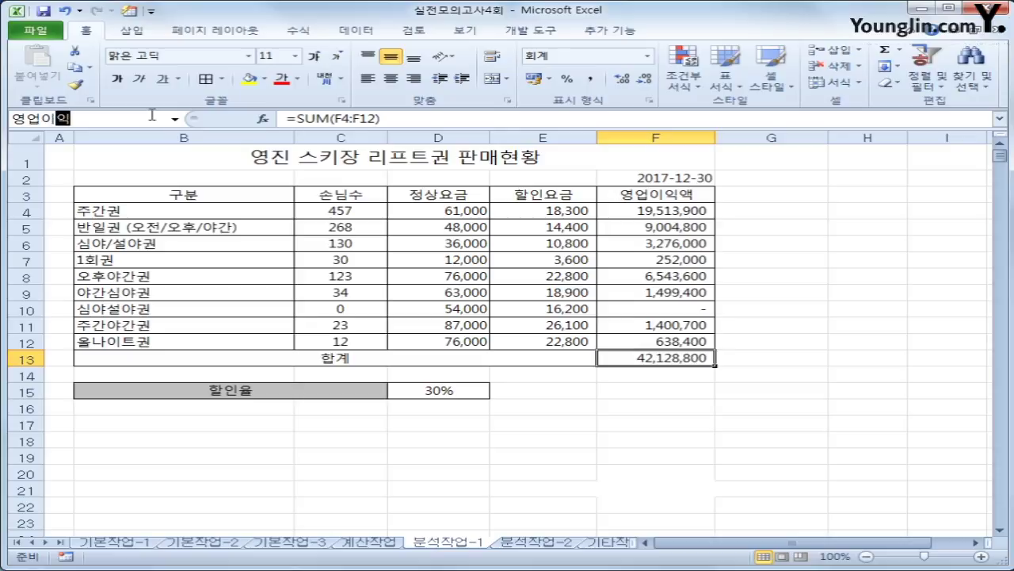
pyautogui.write('ㅖ')
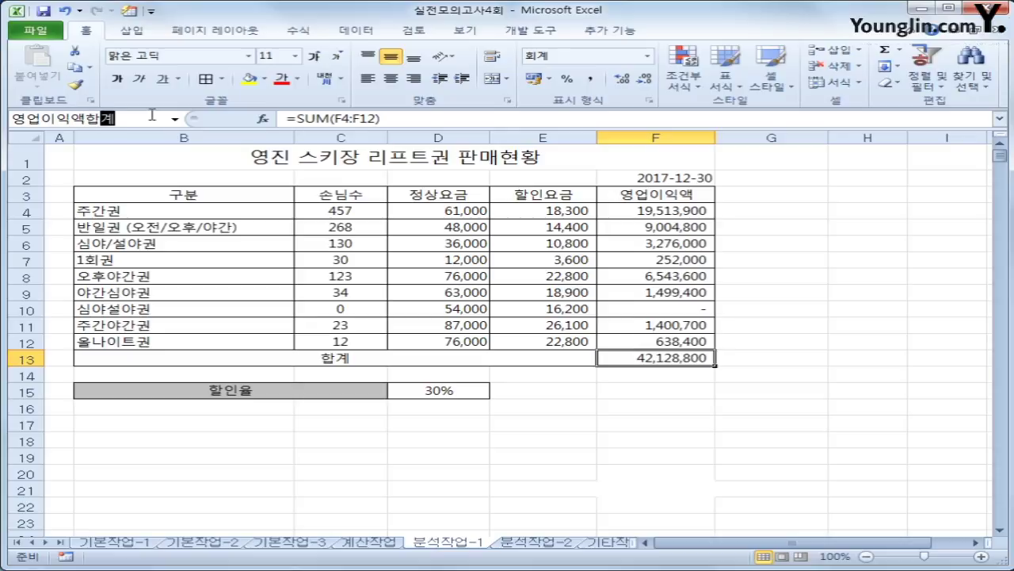
pyautogui.press('Return')
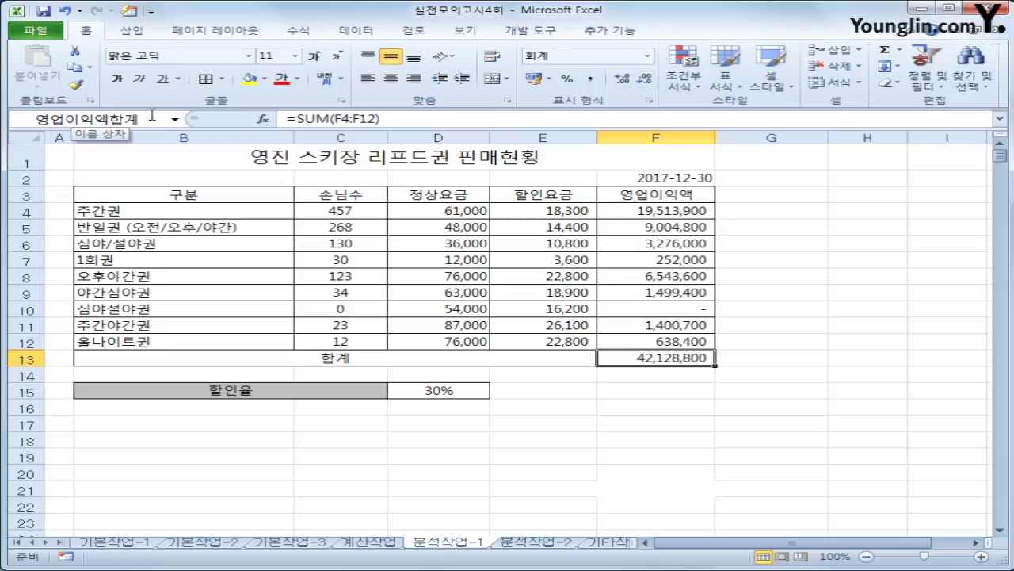
# Add a scenario named 할인율 인상 with D15 as the changing cell and a value of 40%
pyautogui.click(437, 389)
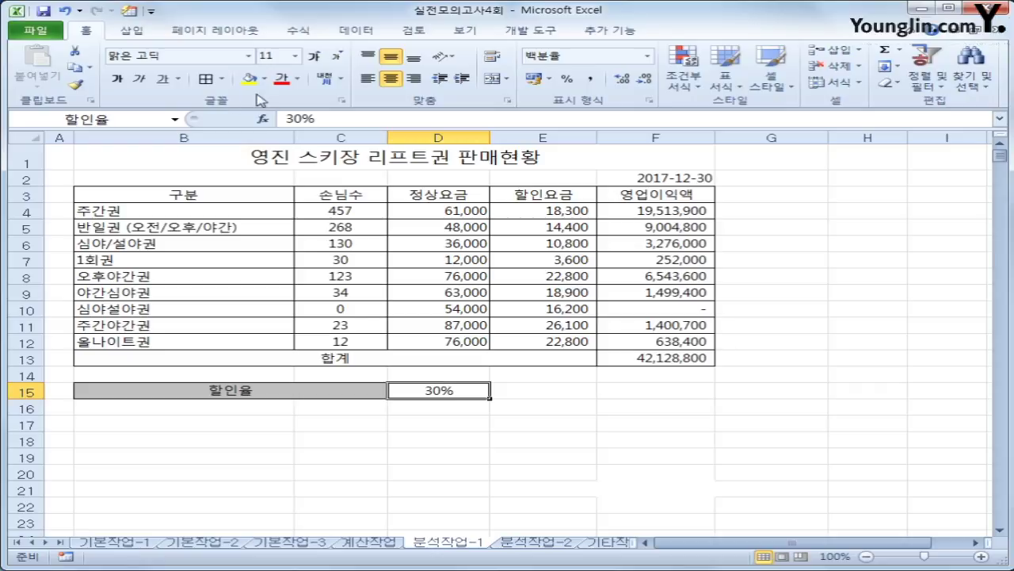
pyautogui.click(354, 35)
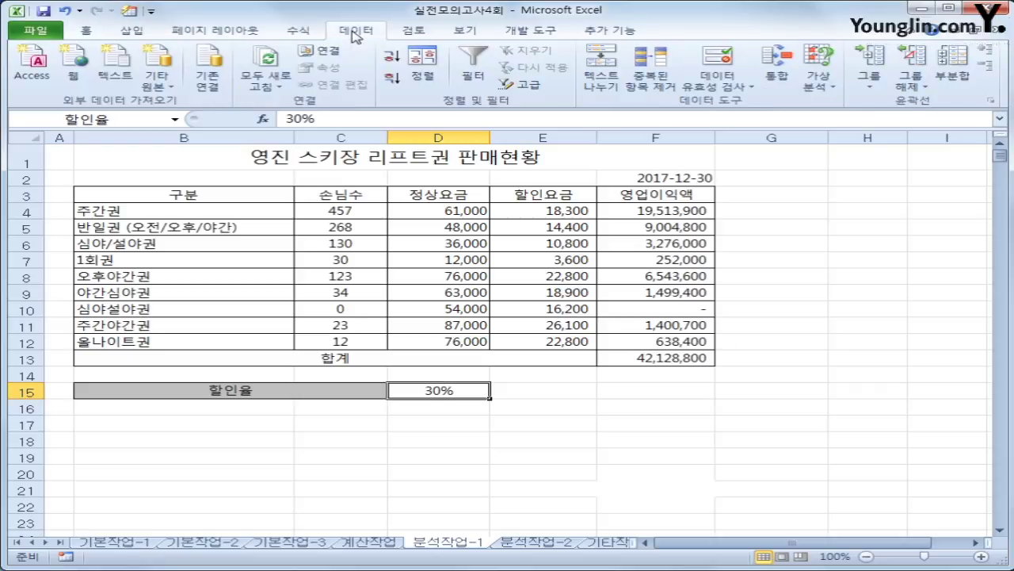
pyautogui.click(824, 86)
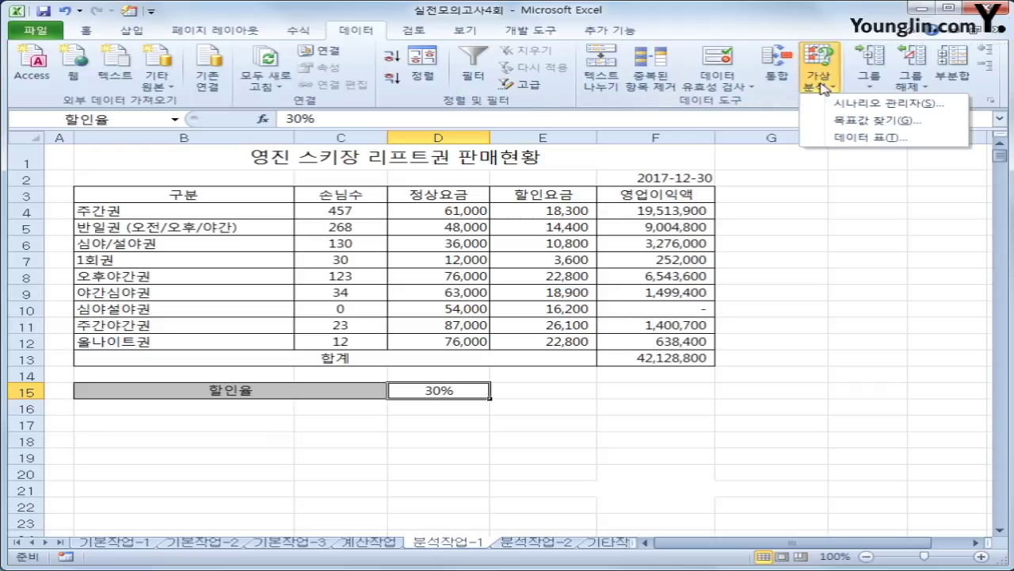
pyautogui.click(836, 108)
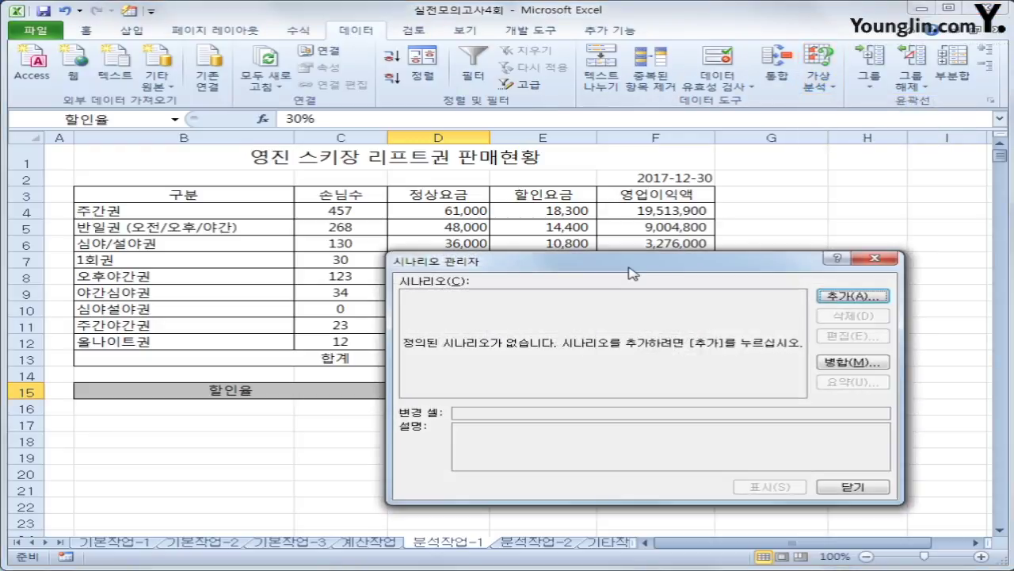
pyautogui.moveTo(688, 324); pyautogui.dragTo(694, 123)
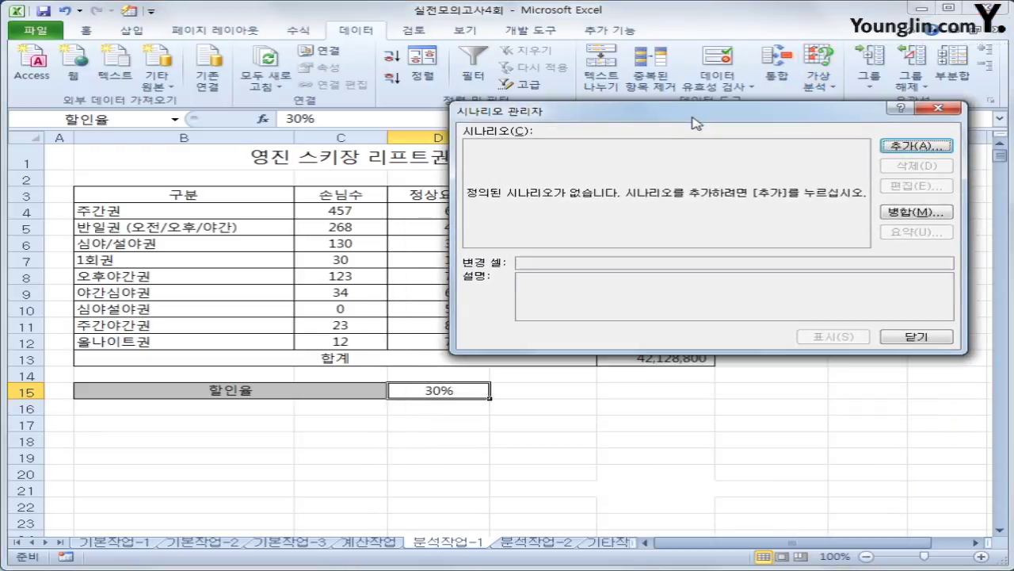
pyautogui.click(923, 146)
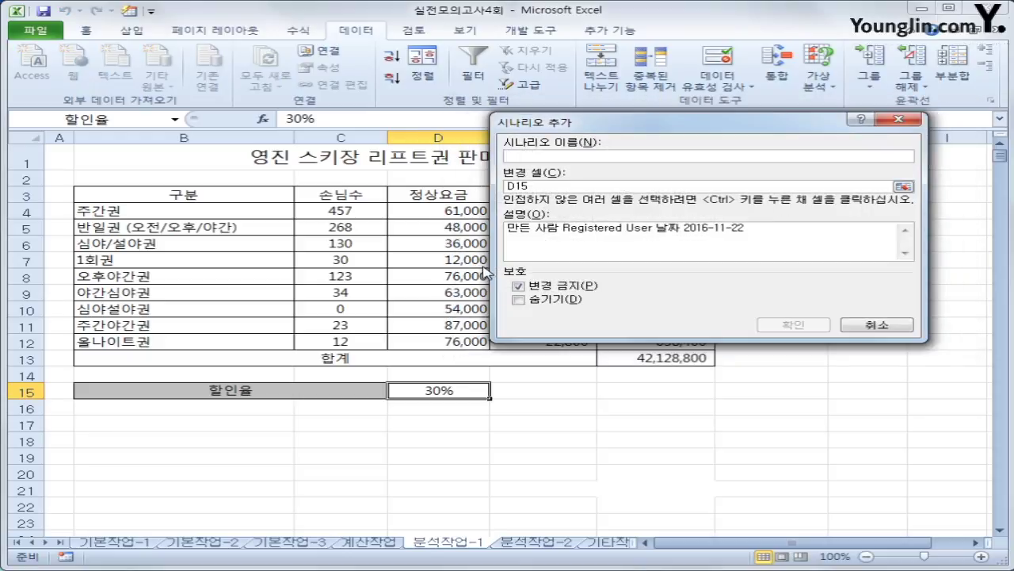
pyautogui.write('할인율 인ㅈ')
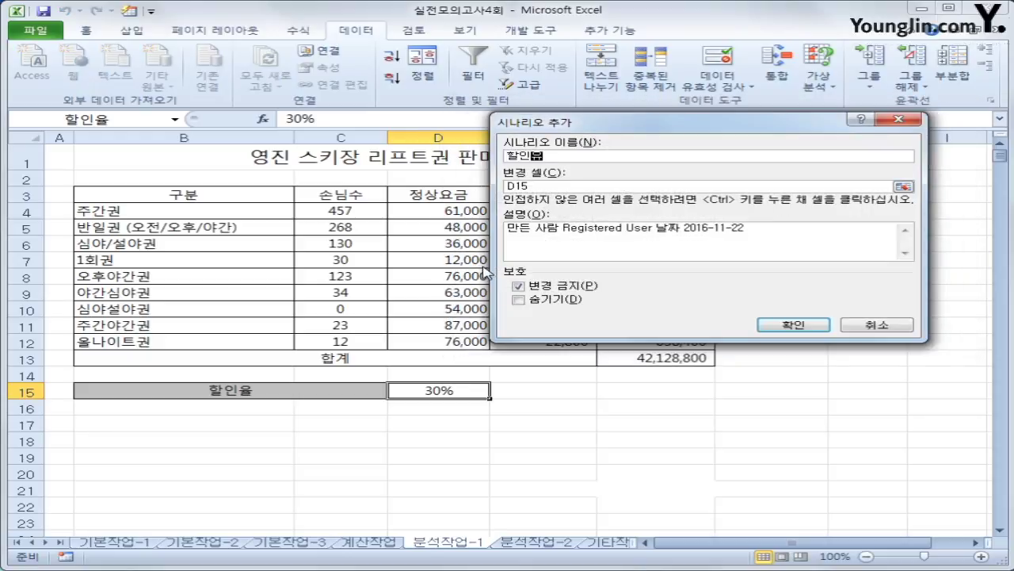
pyautogui.press('Tab')
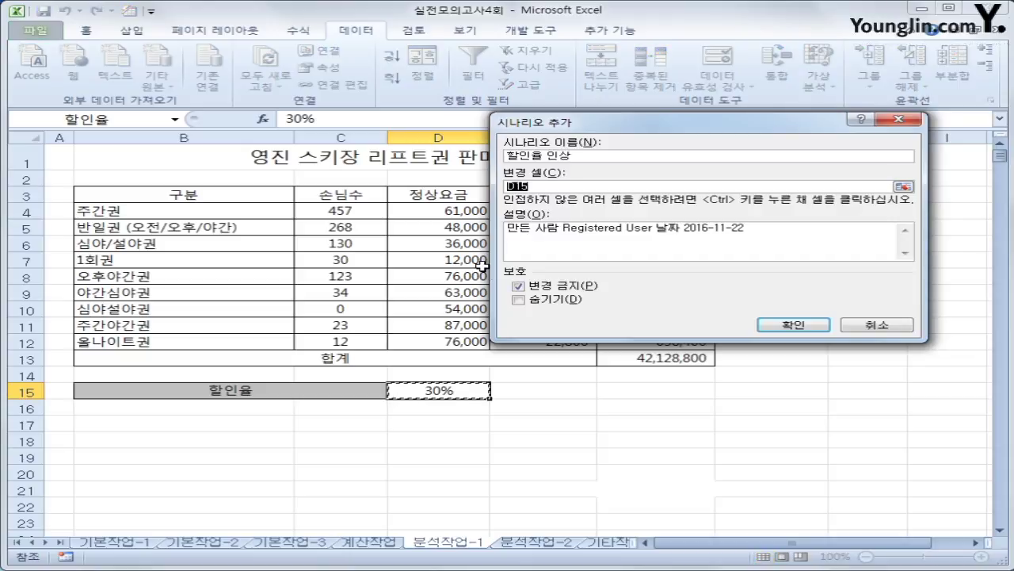
pyautogui.click(775, 326)
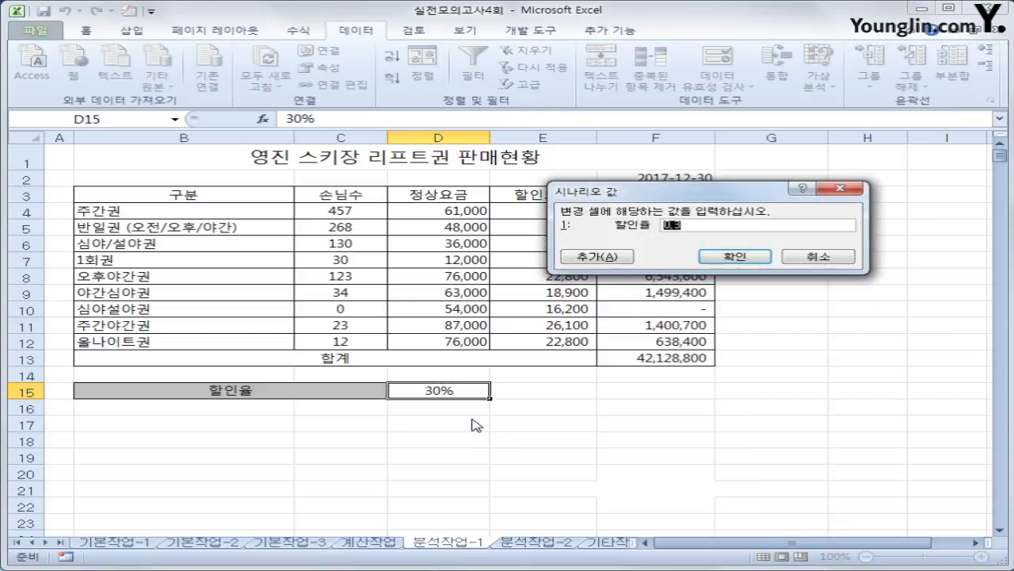
pyautogui.write('40%')
pyautogui.click(587, 253)
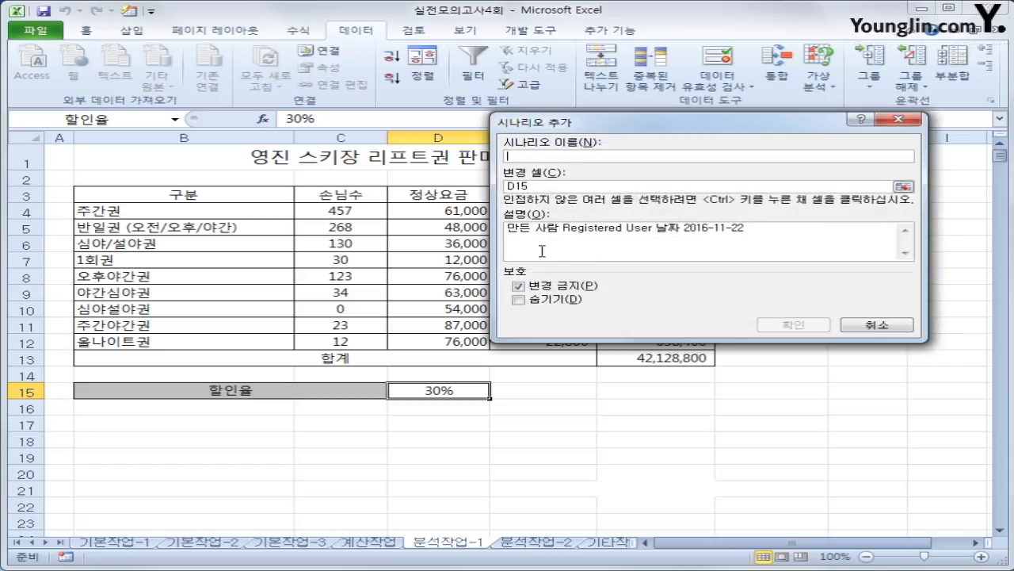
# Add a second scenario named 할인율 인하 for D15 with a value of 20%
pyautogui.write('할인율 인하')
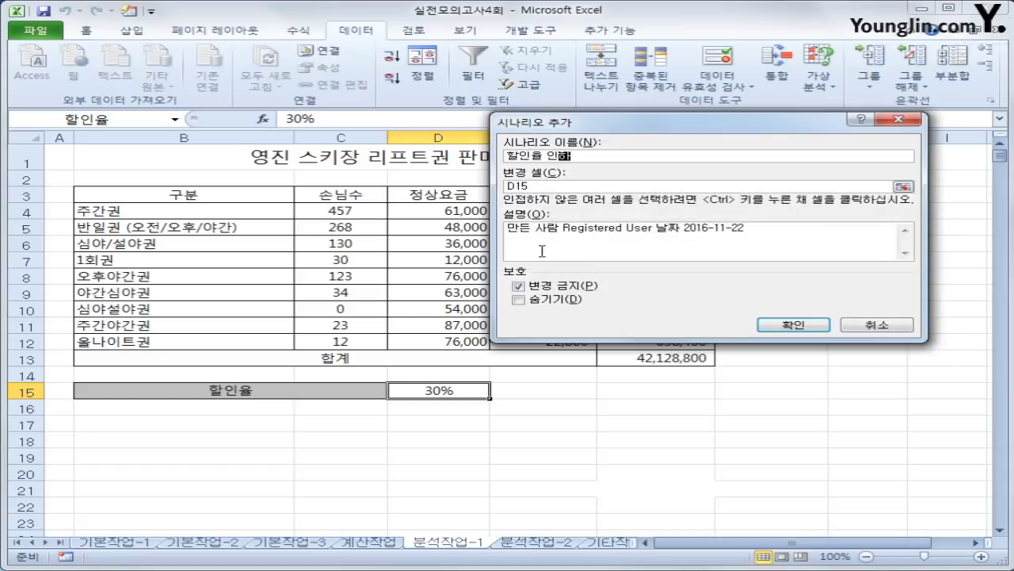
pyautogui.press('Tab')
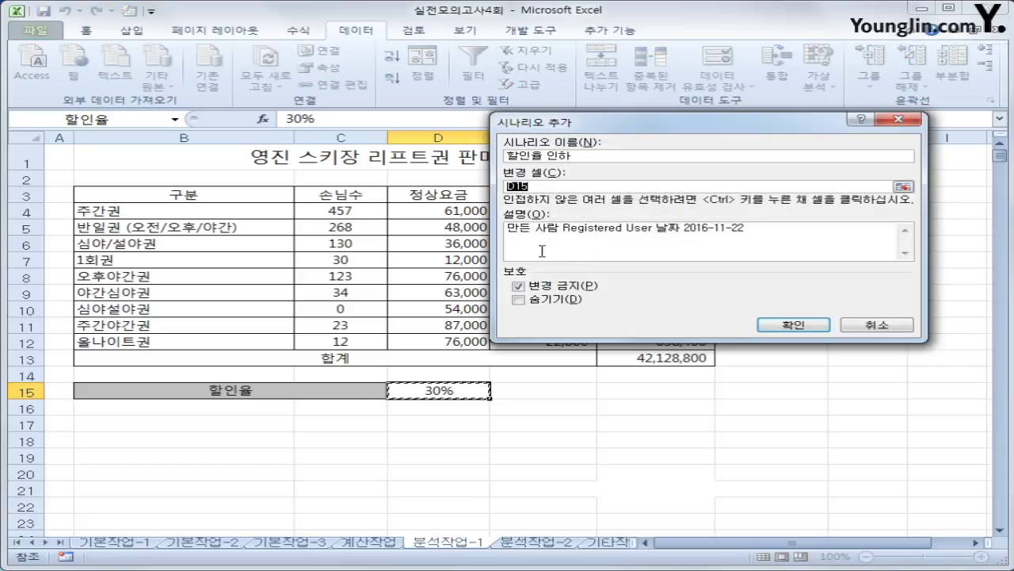
pyautogui.click(794, 325)
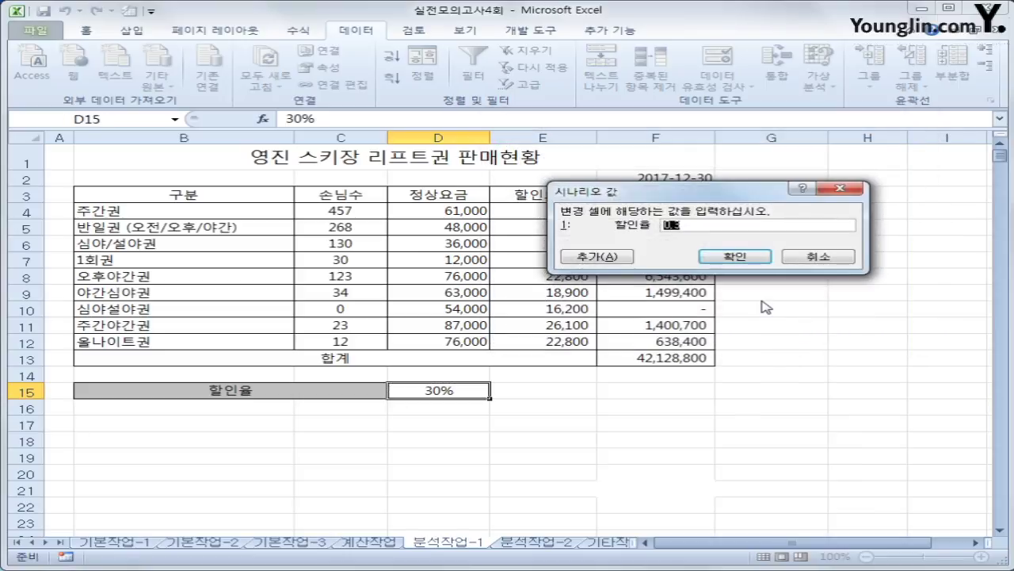
pyautogui.write('20%')
pyautogui.click(735, 256)
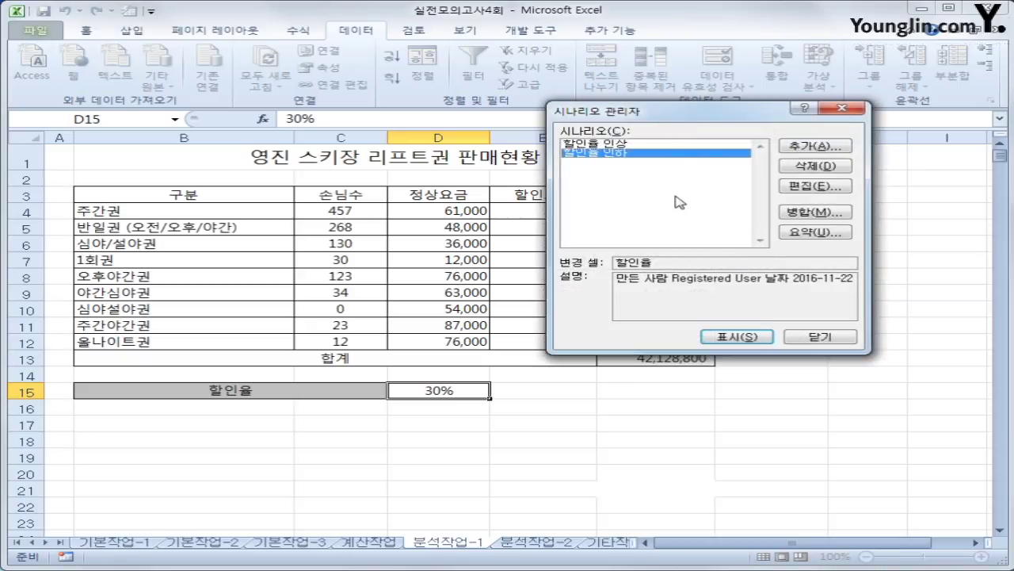
# Create a scenario summary report with F13 as the result cell and check it against the 분석작업-1 sheet
pyautogui.click(817, 236)
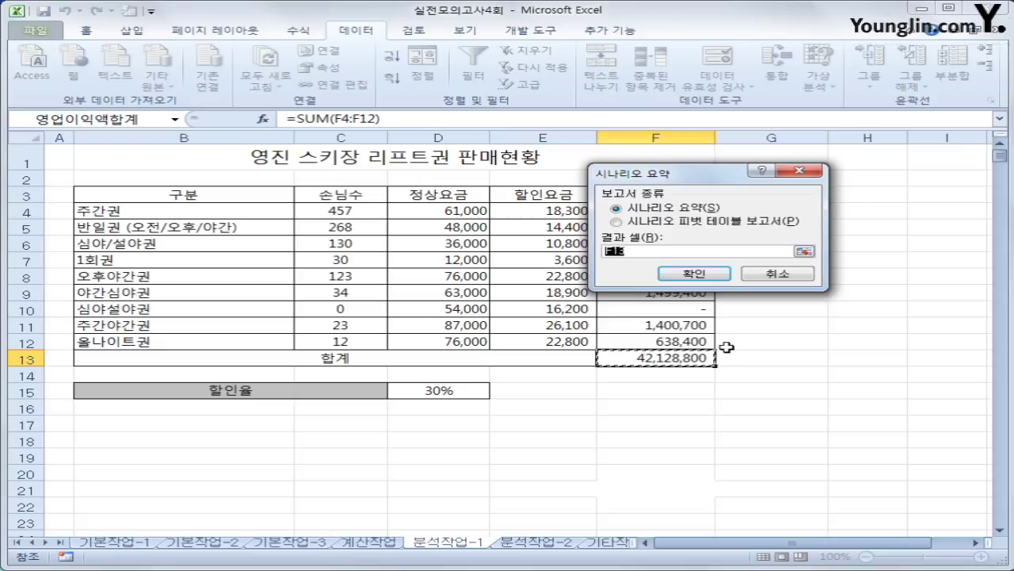
pyautogui.click(694, 273)
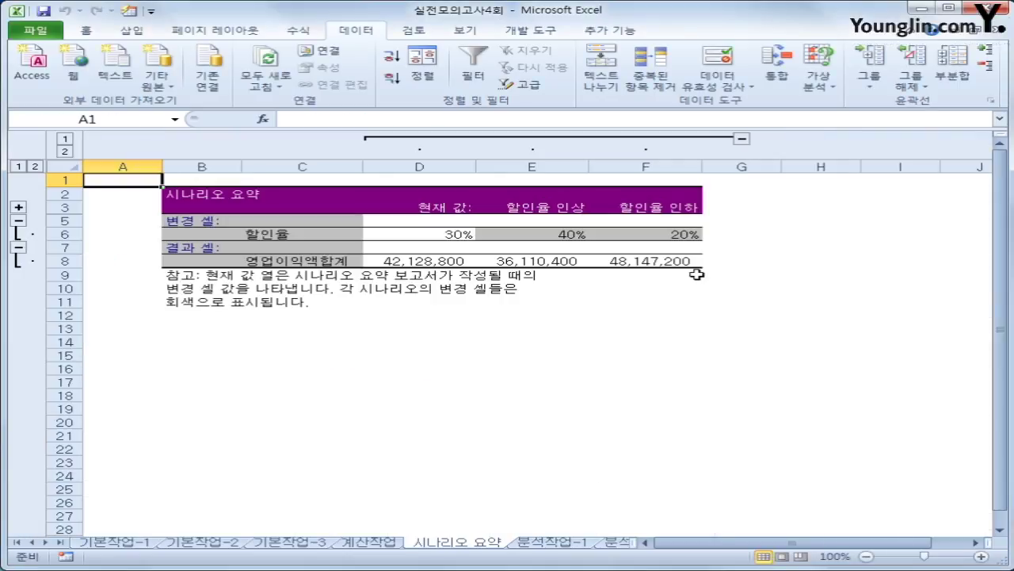
pyautogui.click(579, 544)
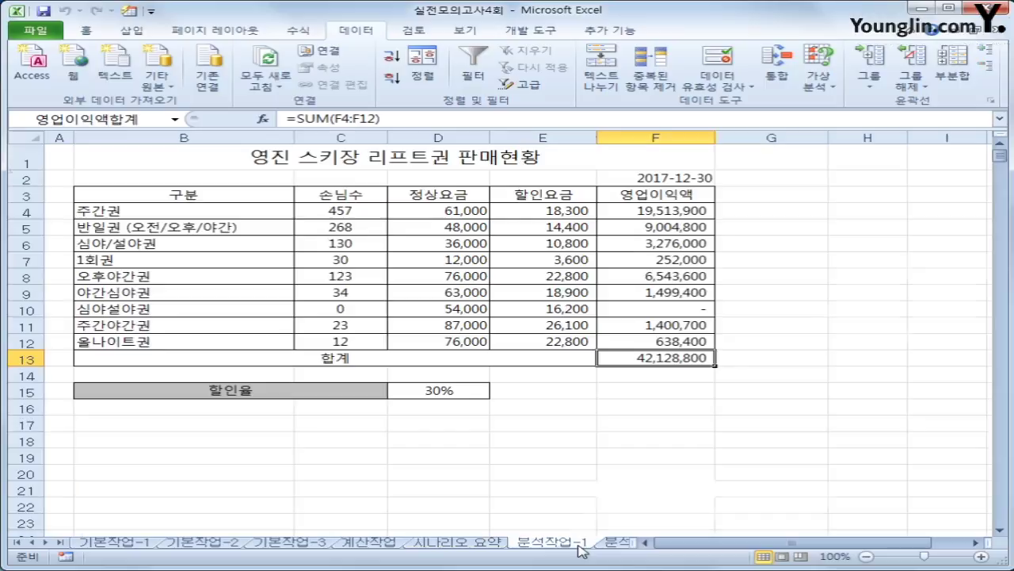
pyautogui.click(489, 542)
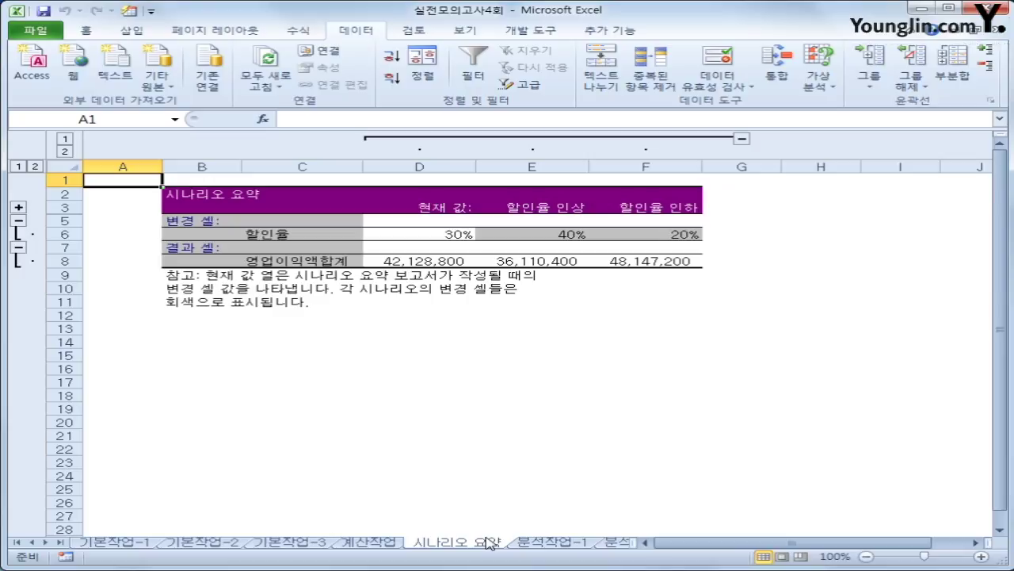
# On the 분석작업-2 sheet, insert a pivot table from range B3:I13 into the existing worksheet at B19
pyautogui.click(619, 542)
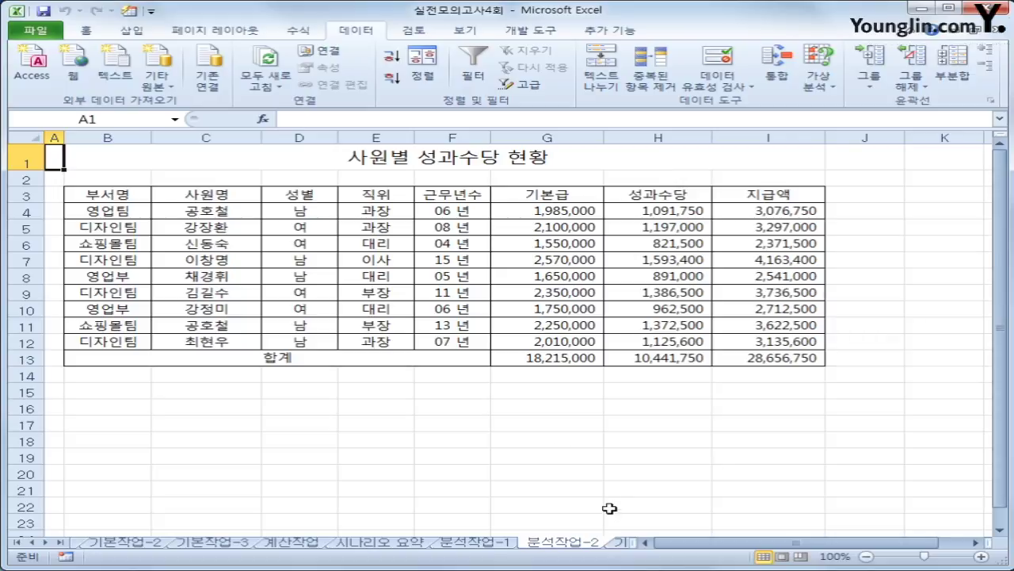
pyautogui.click(137, 195)
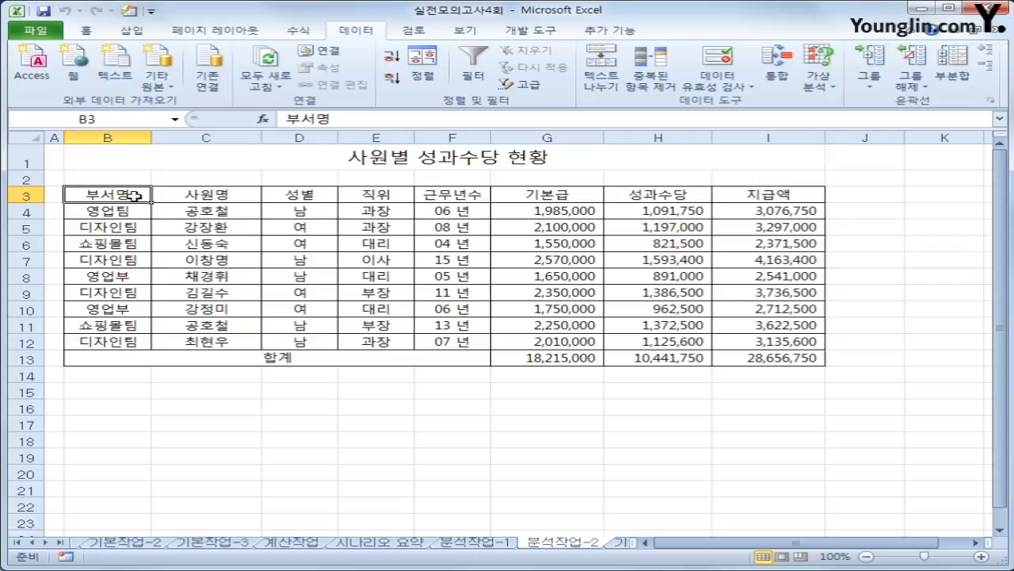
pyautogui.click(195, 361)
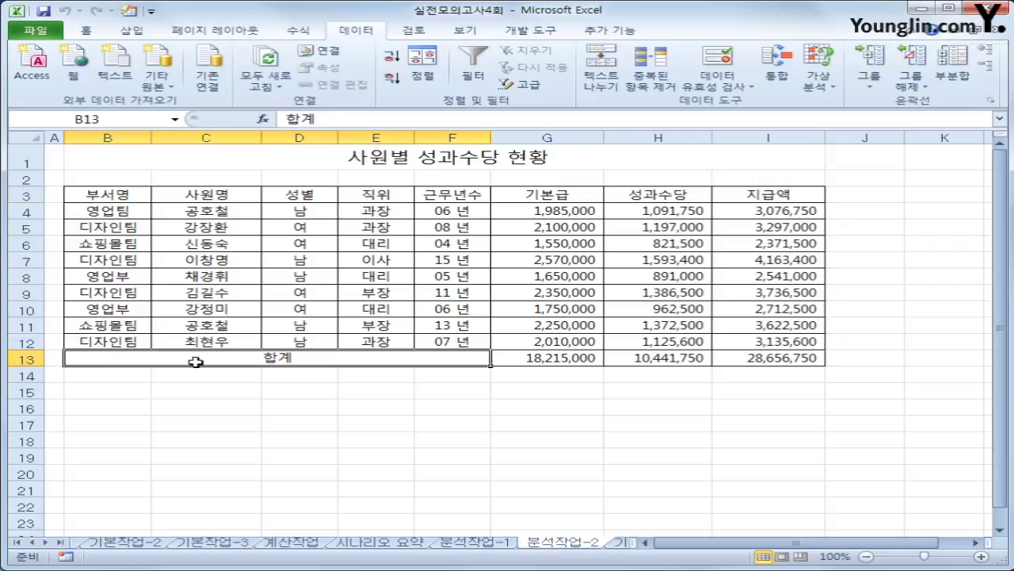
pyautogui.click(146, 195)
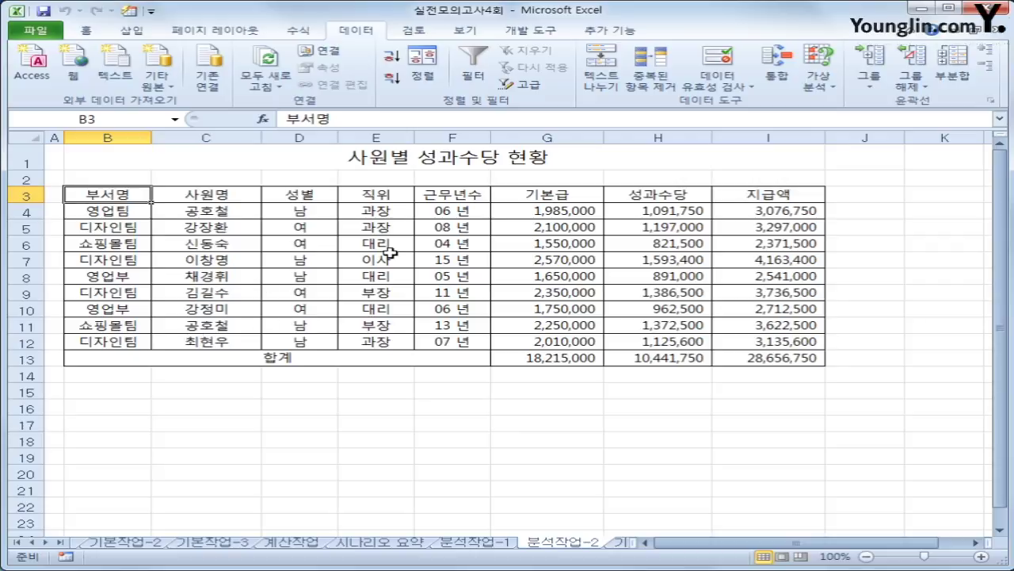
pyautogui.click(130, 32)
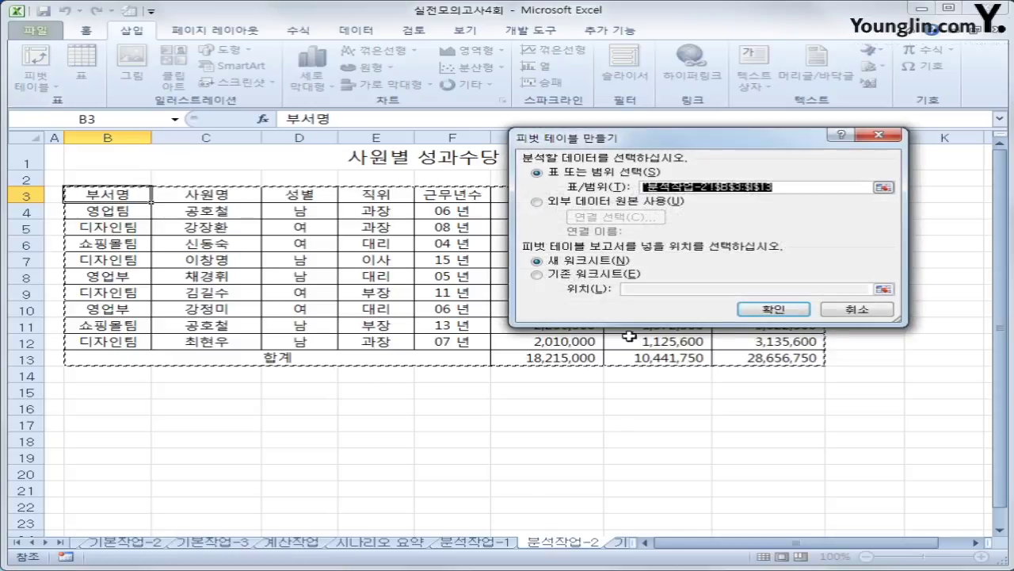
pyautogui.click(602, 274)
pyautogui.click(640, 290)
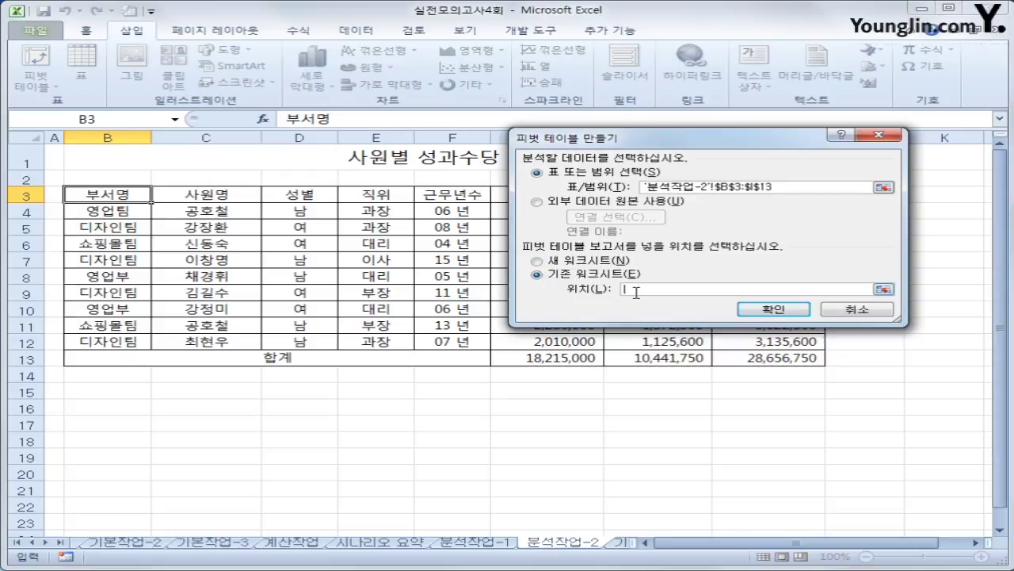
pyautogui.click(111, 453)
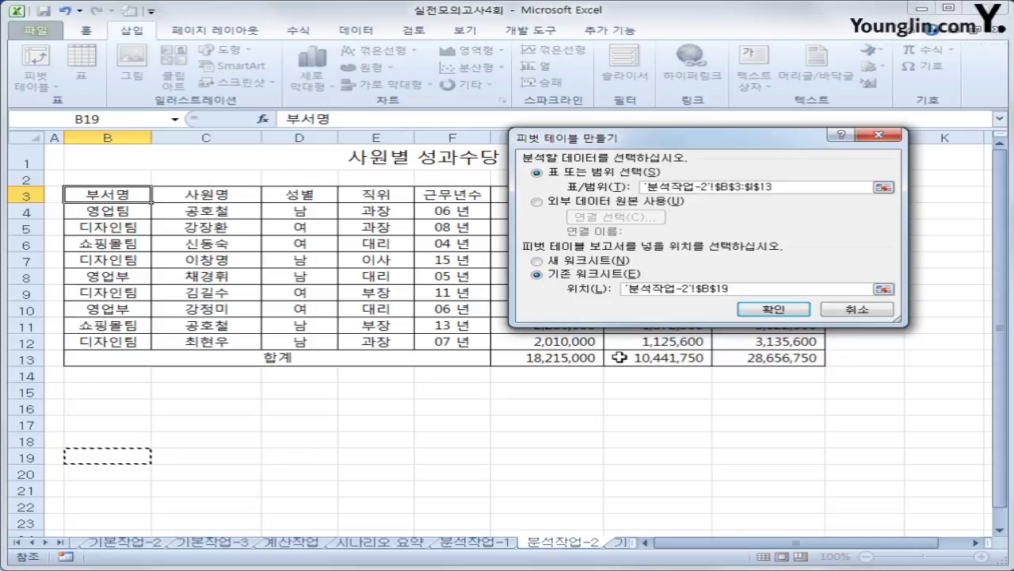
pyautogui.click(774, 310)
# Lay out the pivot table with 부서명 as report filter, 근무년수 as rows, 성별 as columns, and 기본급, 성과수당 and 지급액 as values
pyautogui.scroll(-3, 739, 317)
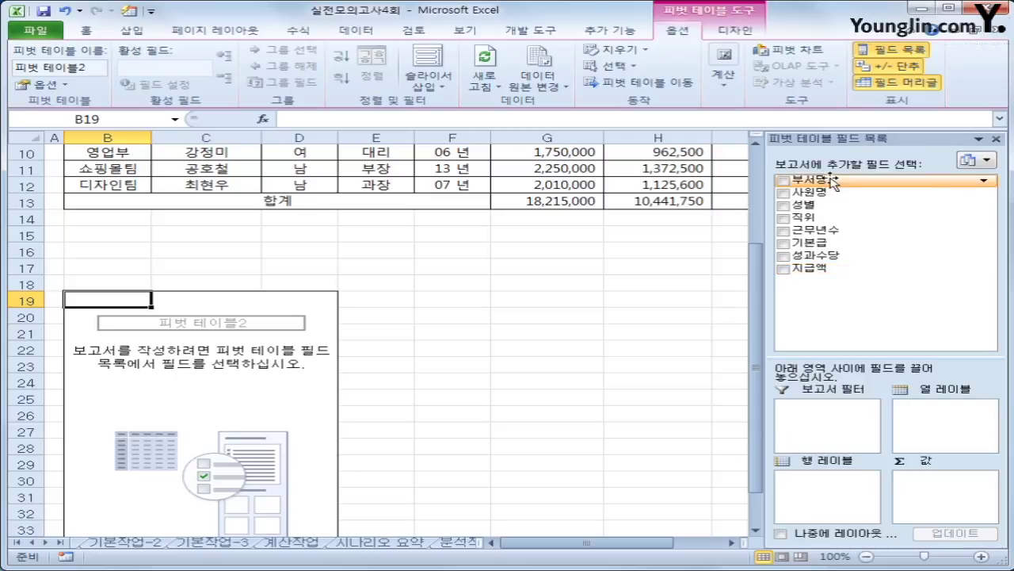
pyautogui.moveTo(816, 180); pyautogui.dragTo(863, 430)
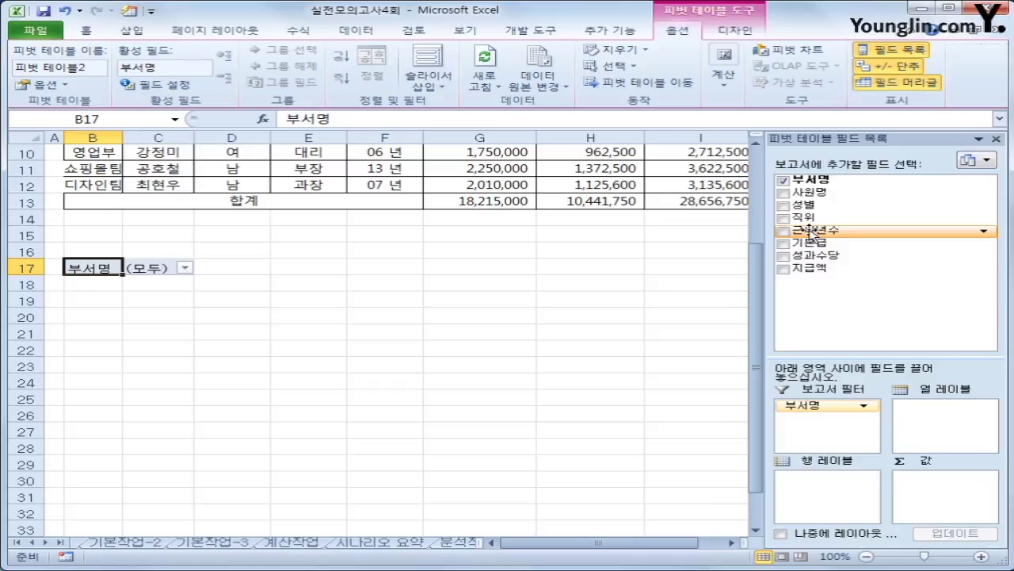
pyautogui.moveTo(810, 231); pyautogui.dragTo(849, 501)
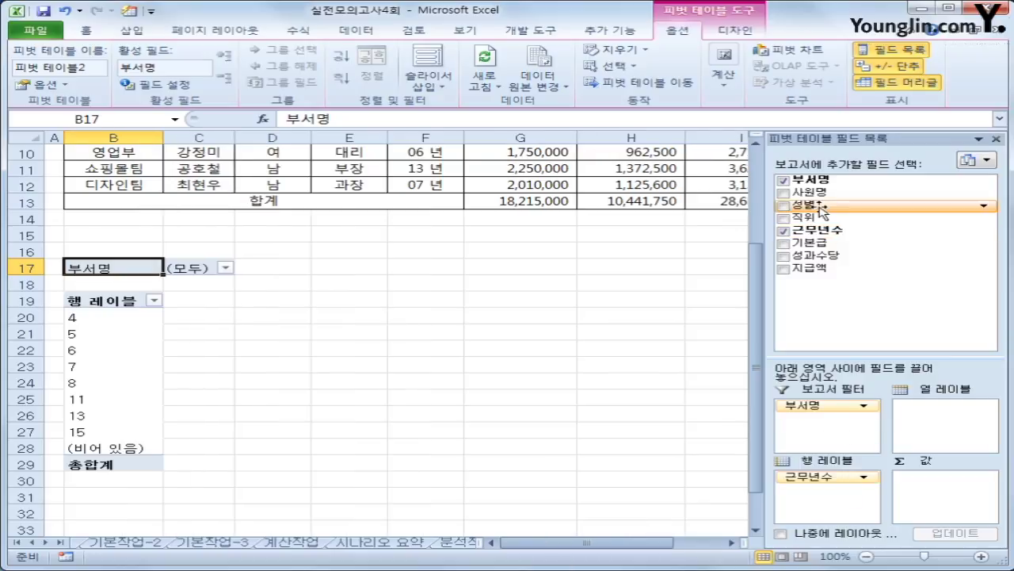
pyautogui.moveTo(820, 207); pyautogui.dragTo(927, 417)
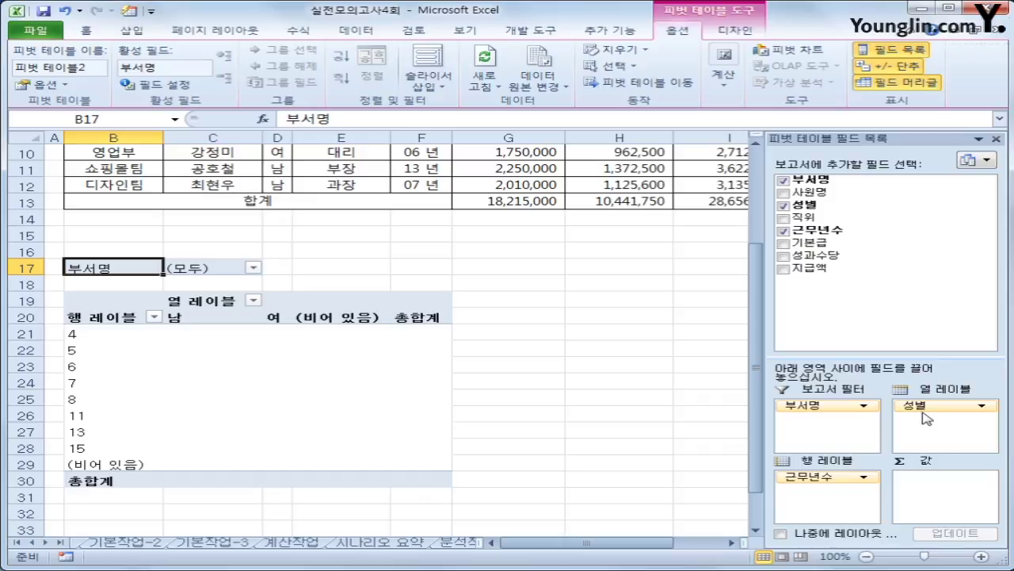
pyautogui.moveTo(816, 243); pyautogui.dragTo(955, 496)
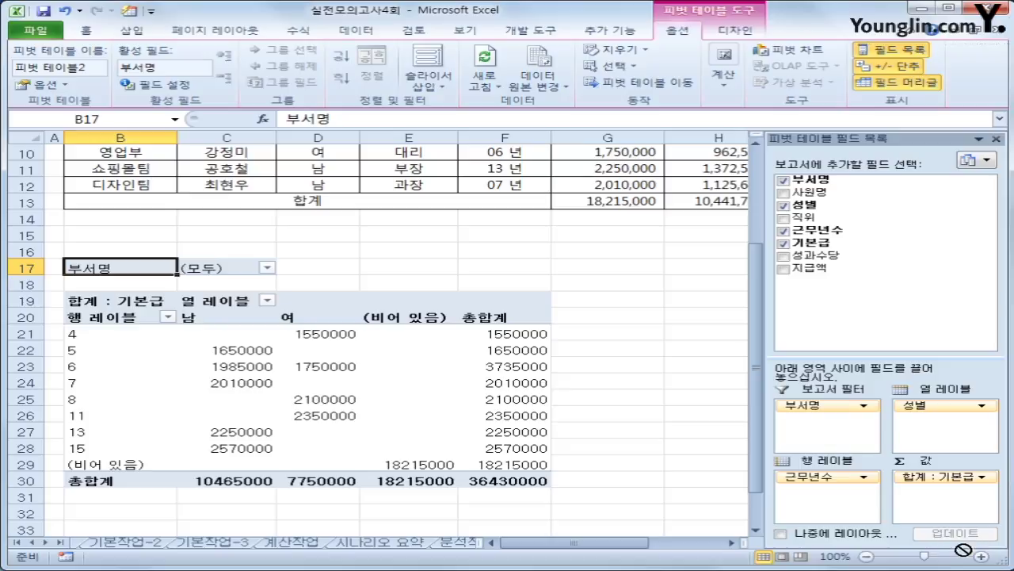
pyautogui.moveTo(963, 550); pyautogui.dragTo(954, 503)
pyautogui.moveTo(805, 268); pyautogui.dragTo(934, 501)
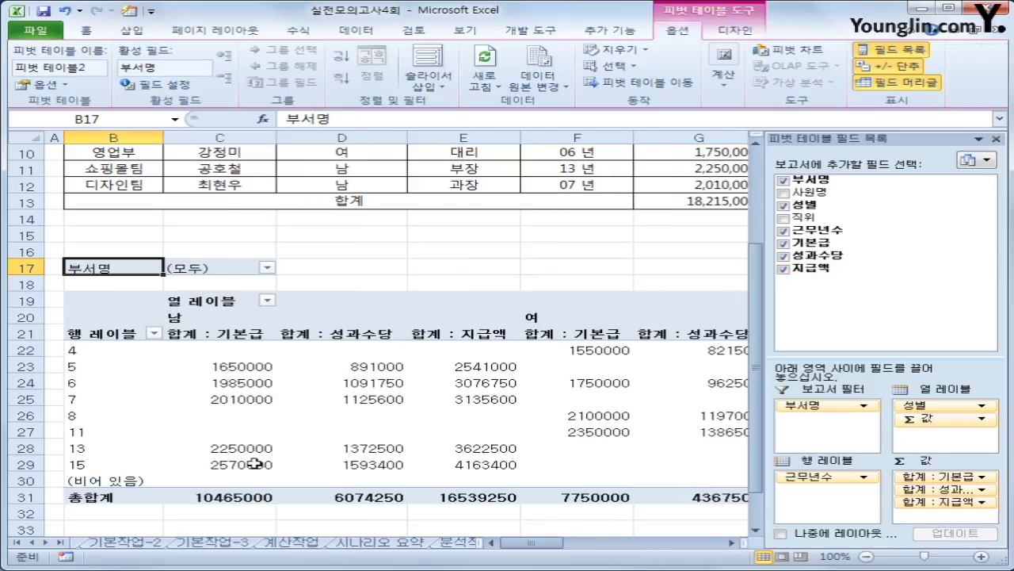
# Change the pivot table's report layout to outline form (개요 형식)
pyautogui.click(116, 480)
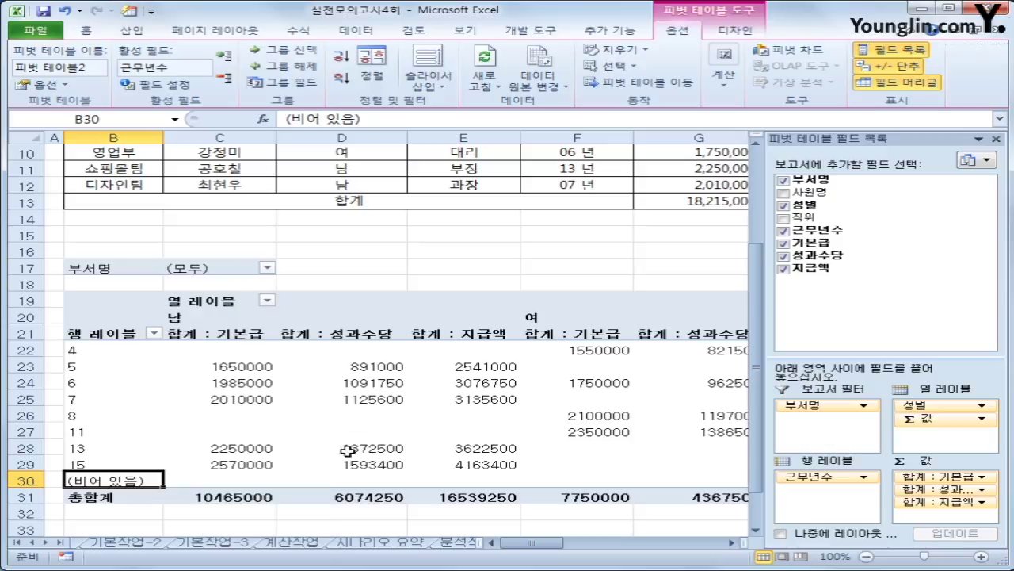
pyautogui.moveTo(391, 370)
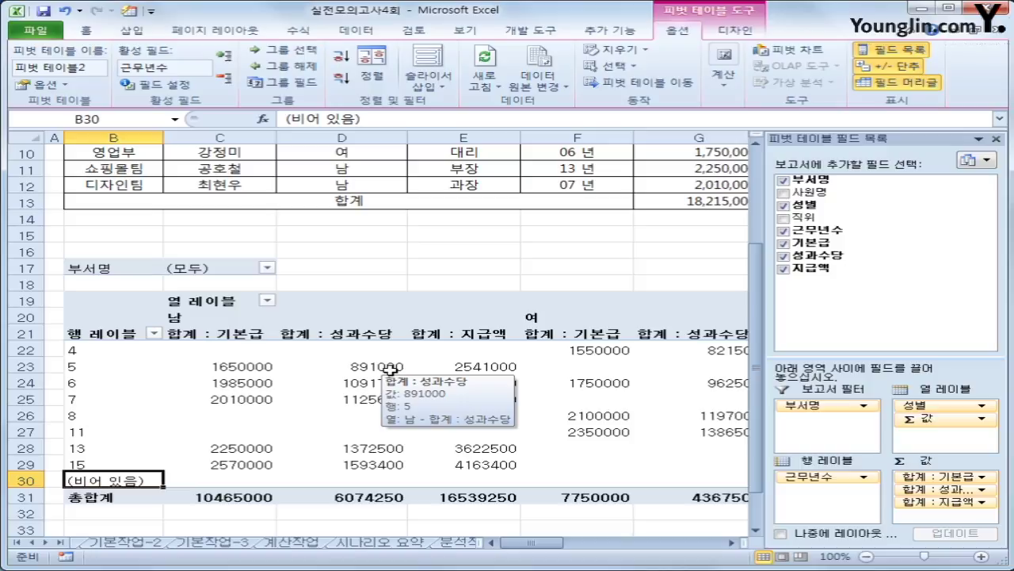
pyautogui.click(737, 33)
pyautogui.click(135, 69)
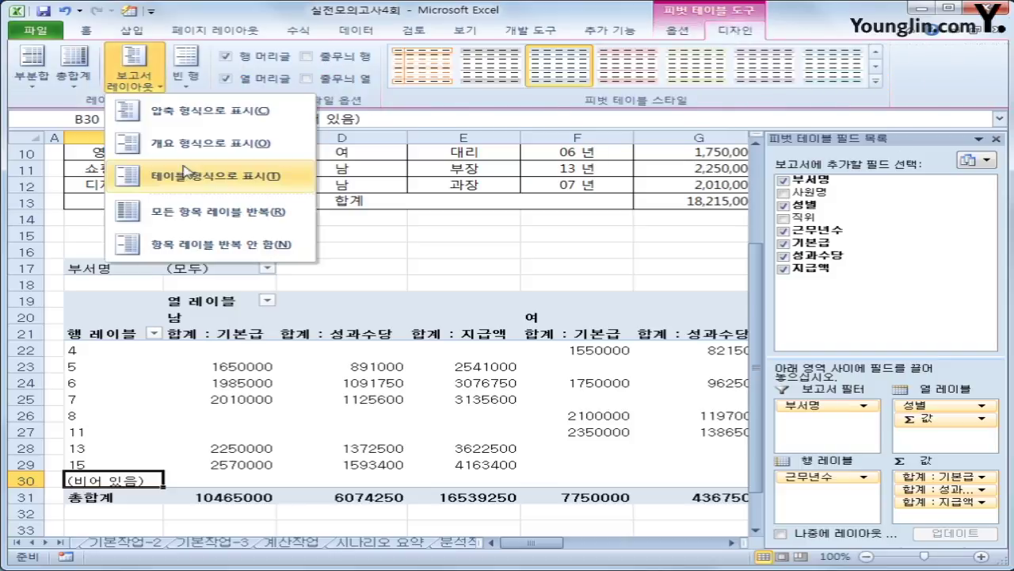
pyautogui.click(192, 144)
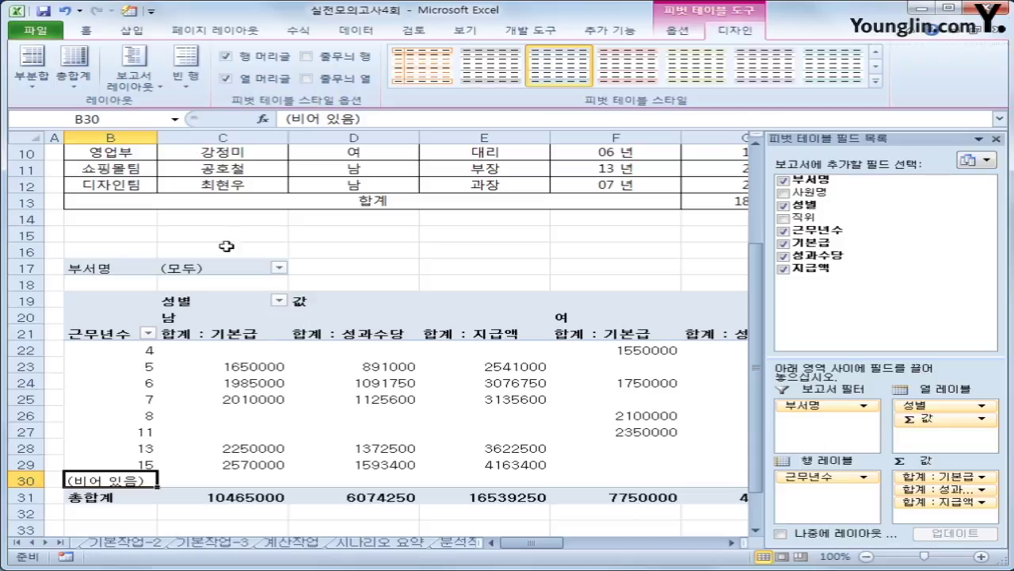
# Group the pivot table's 근무년수 row items from 1 to 20 in intervals of 5
pyautogui.click(121, 349)
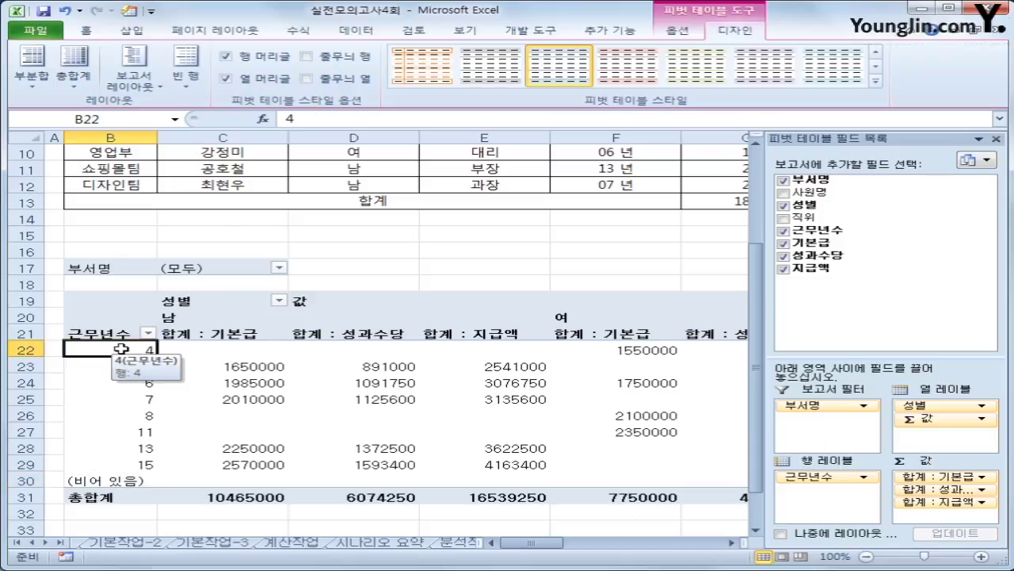
pyautogui.rightClick(120, 349)
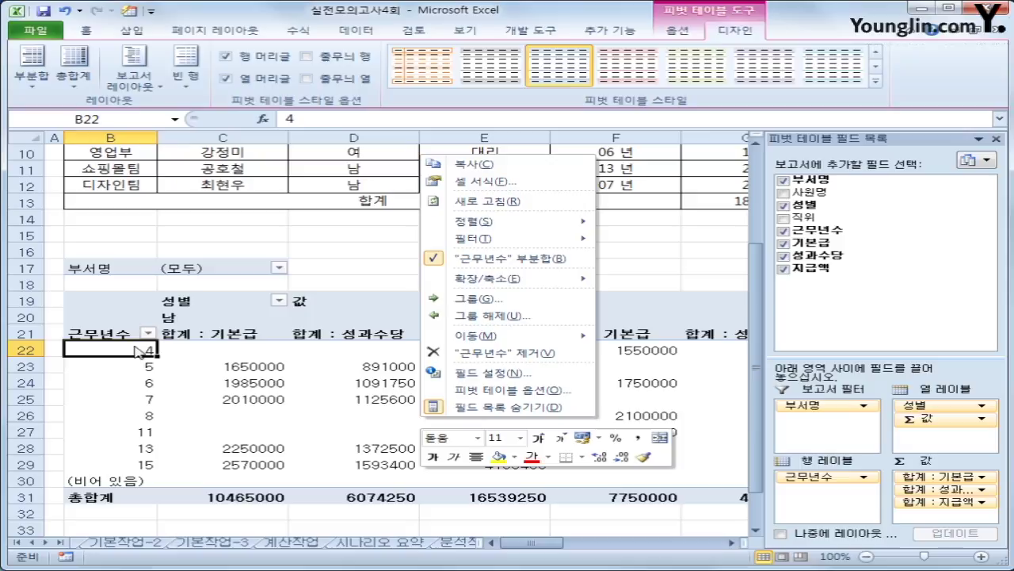
pyautogui.click(477, 298)
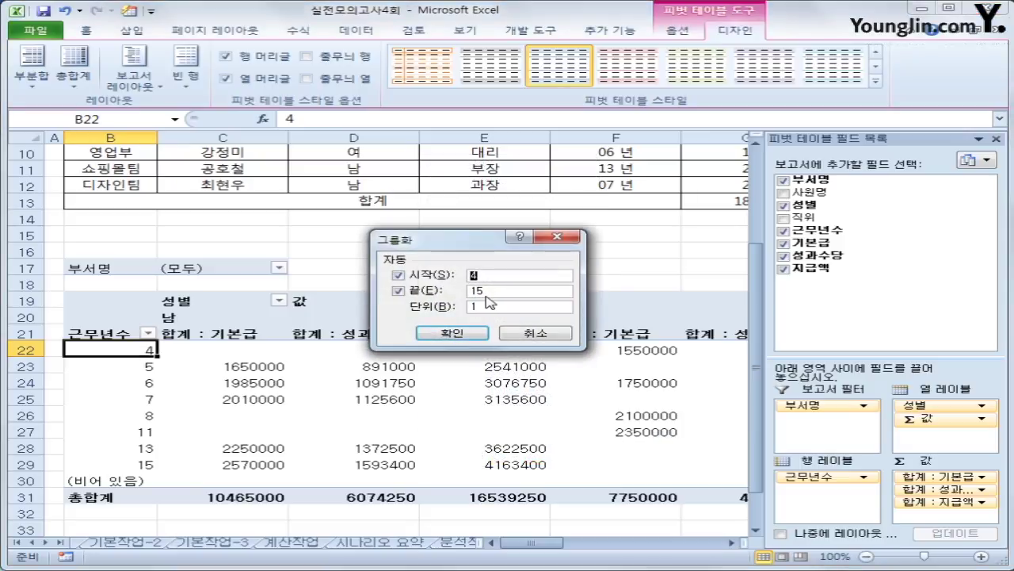
pyautogui.write('1')
pyautogui.click(471, 297)
pyautogui.write('20')
pyautogui.write('5')
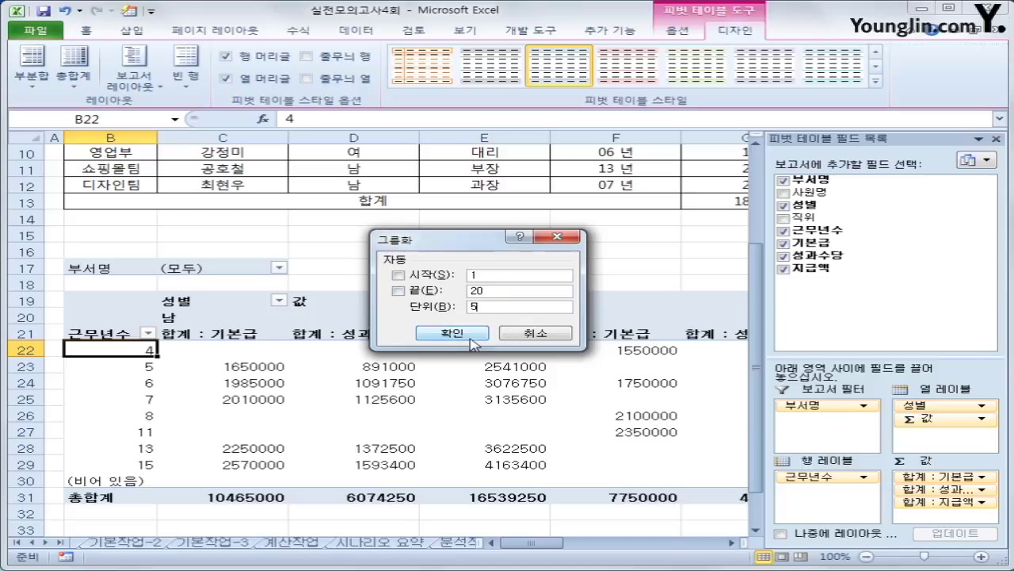
pyautogui.click(451, 333)
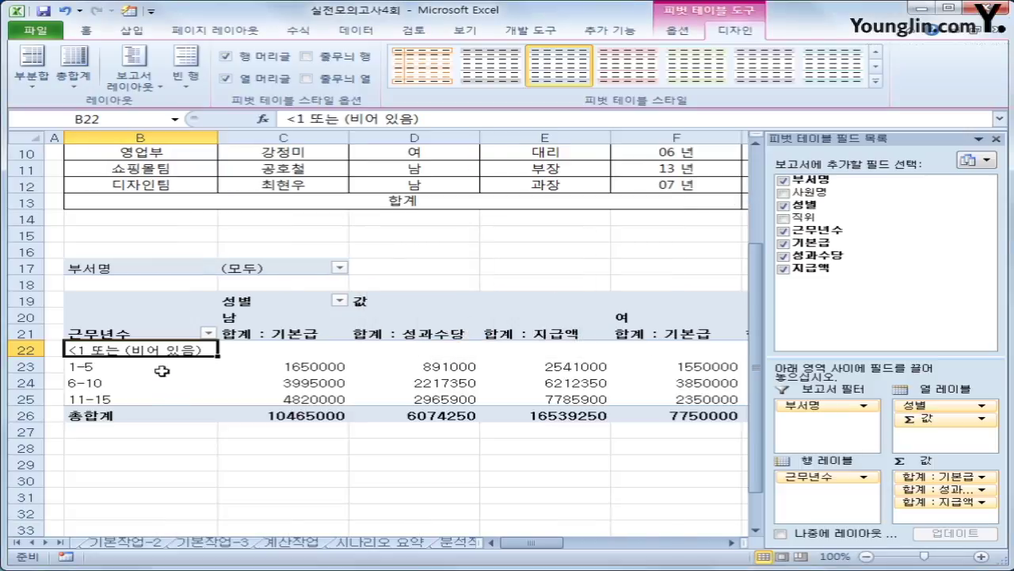
pyautogui.click(288, 468)
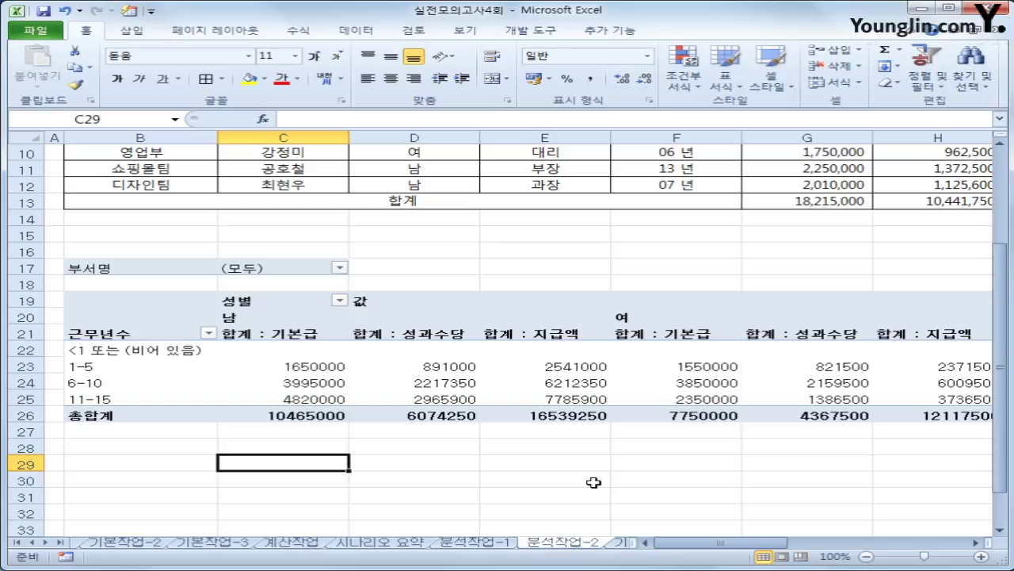
# Change the pivot table's data source to B3:I12 on the 분석작업-2 sheet, leaving out the 합계 row
pyautogui.click(441, 200)
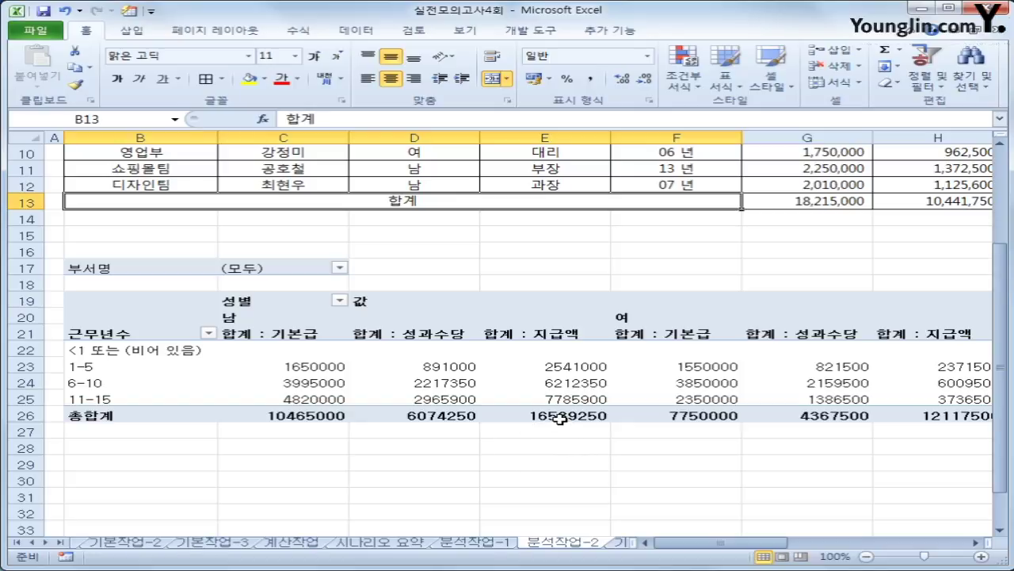
pyautogui.moveTo(550, 416)
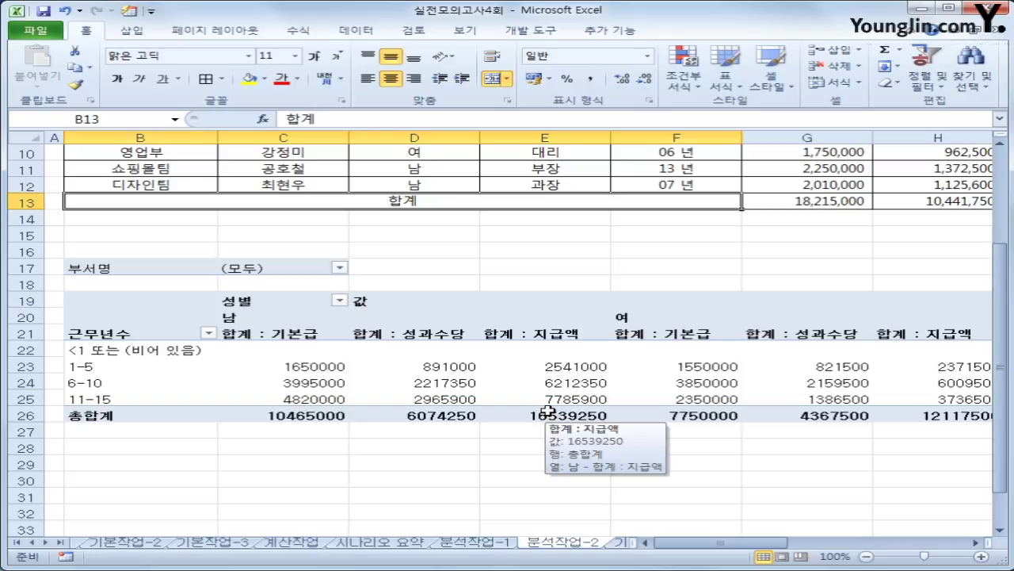
pyautogui.scroll(1, 548, 410)
pyautogui.click(526, 397)
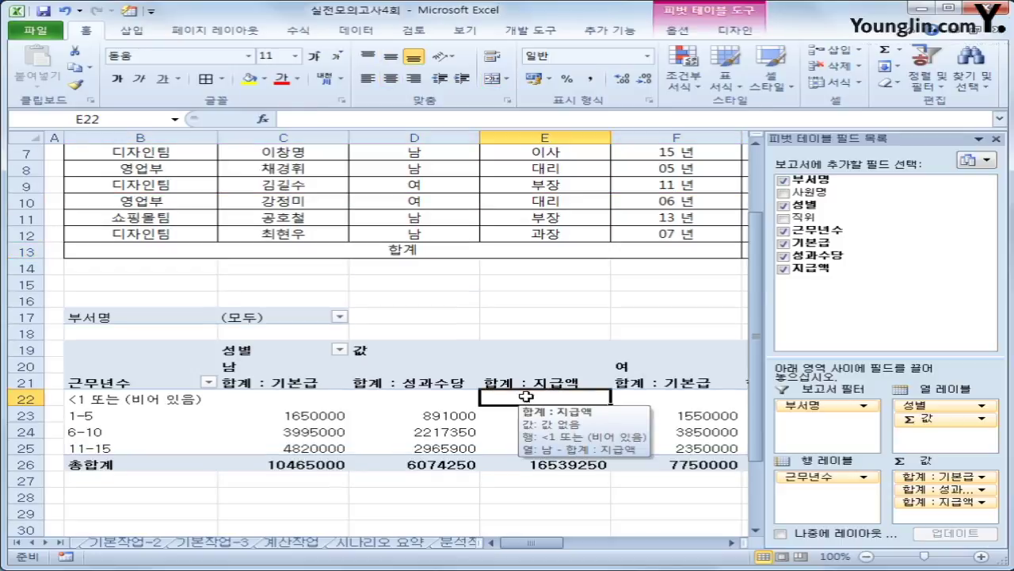
pyautogui.click(675, 29)
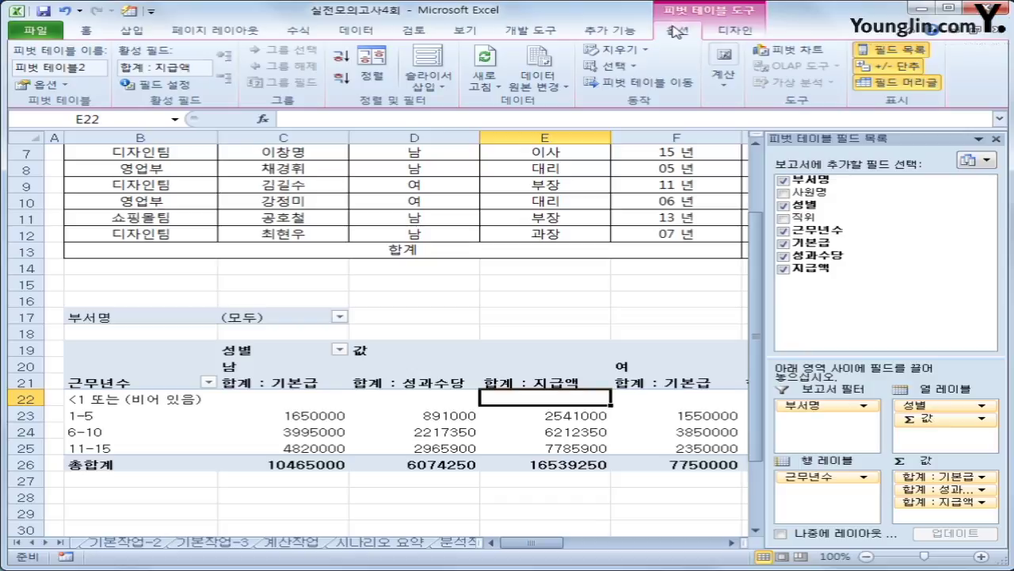
pyautogui.click(539, 79)
pyautogui.click(555, 104)
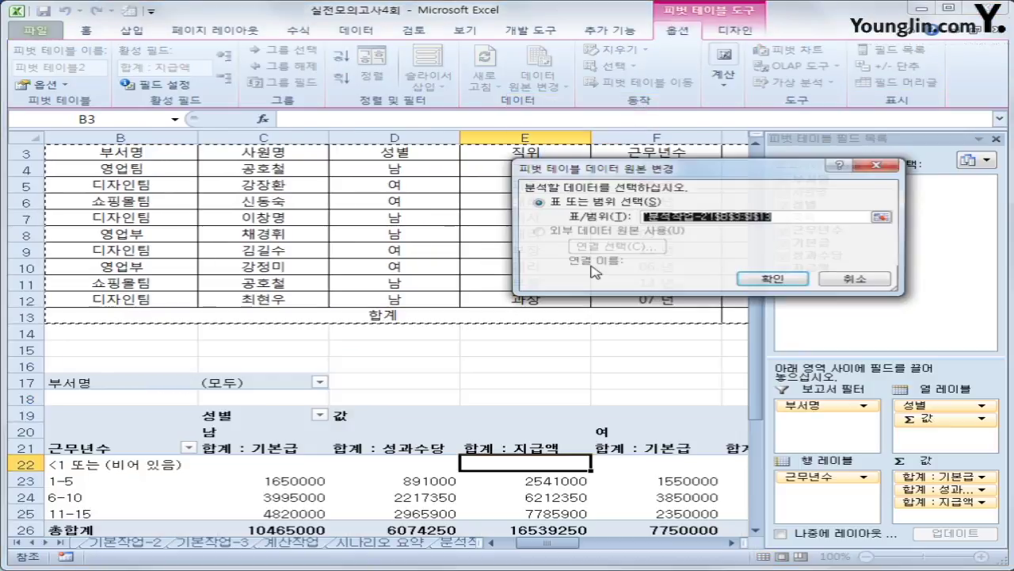
pyautogui.moveTo(529, 543); pyautogui.dragTo(511, 550)
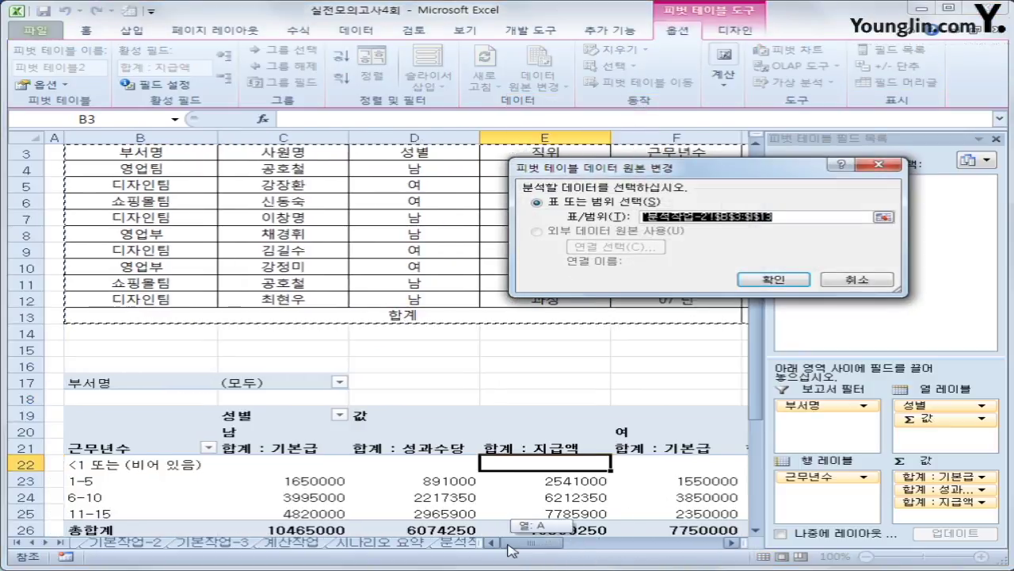
pyautogui.scroll(1, 397, 317)
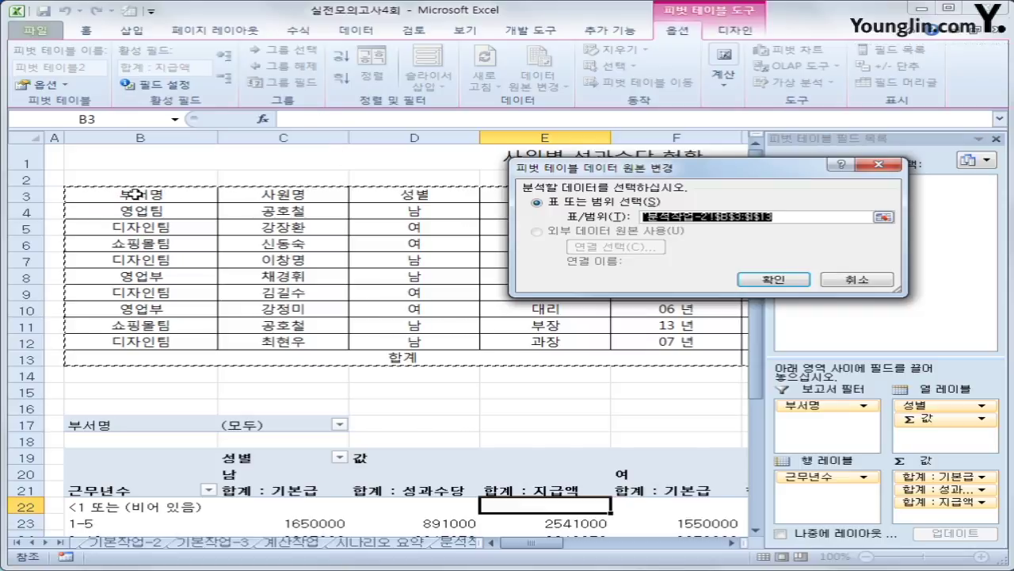
pyautogui.moveTo(136, 193); pyautogui.dragTo(517, 339)
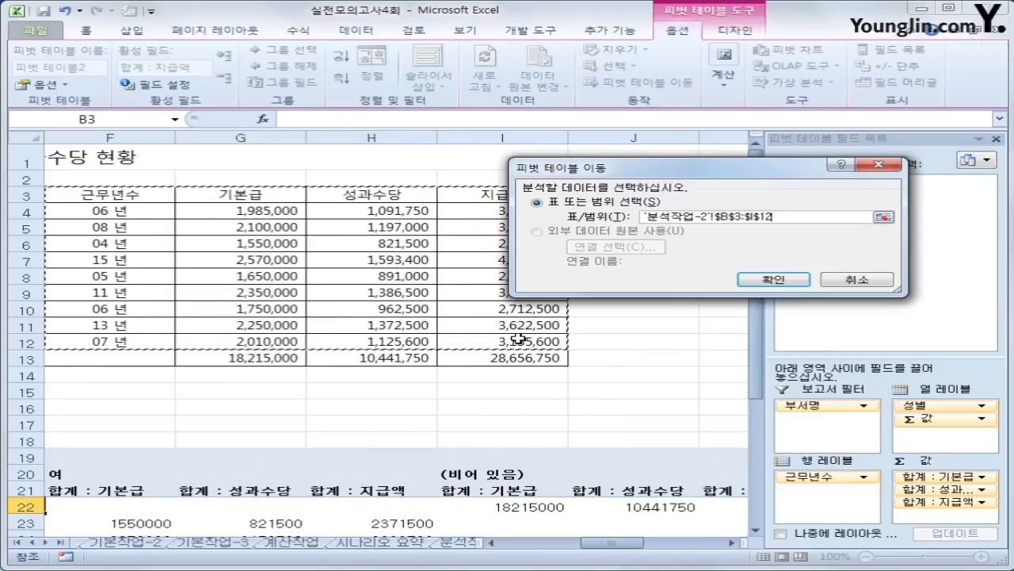
pyautogui.click(806, 280)
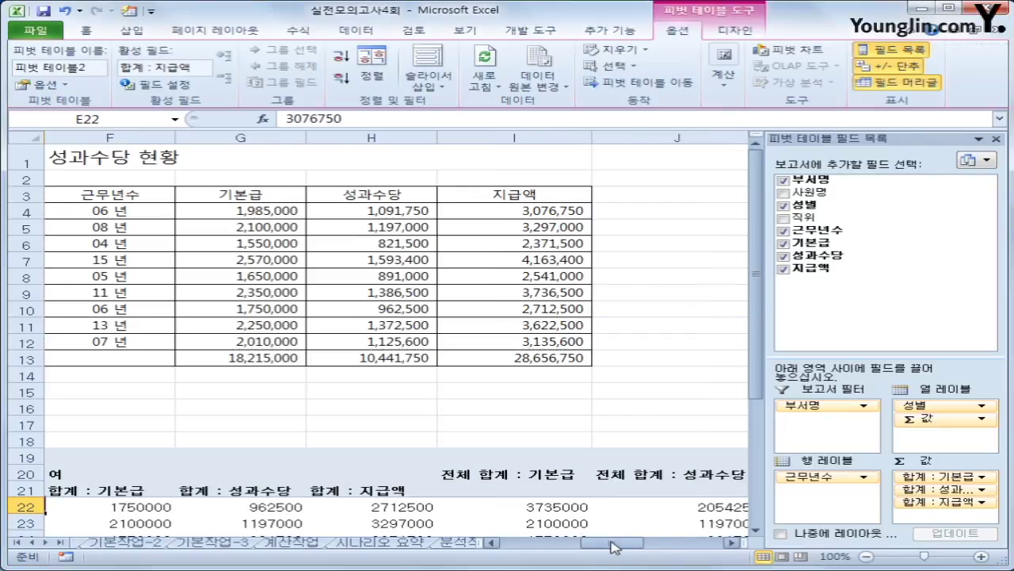
# Group the 근무년수 row items again with start 1, end 20 and an interval of 5
pyautogui.moveTo(614, 542); pyautogui.dragTo(505, 547)
pyautogui.scroll(-3, 448, 475)
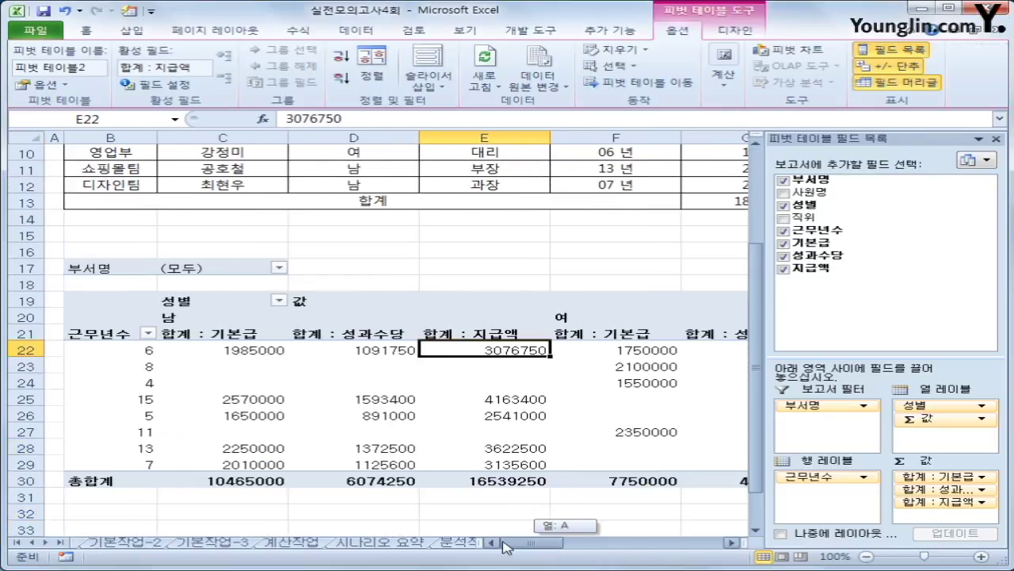
pyautogui.click(136, 351)
pyautogui.rightClick(136, 351)
pyautogui.click(496, 293)
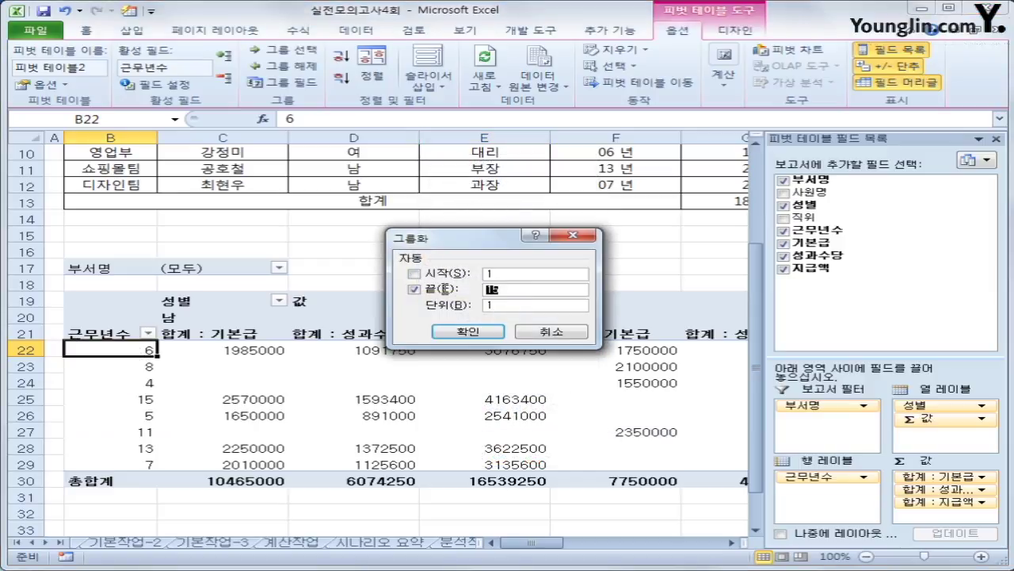
pyautogui.write('20')
pyautogui.moveTo(502, 308); pyautogui.dragTo(477, 308)
pyautogui.write('5')
pyautogui.click(478, 332)
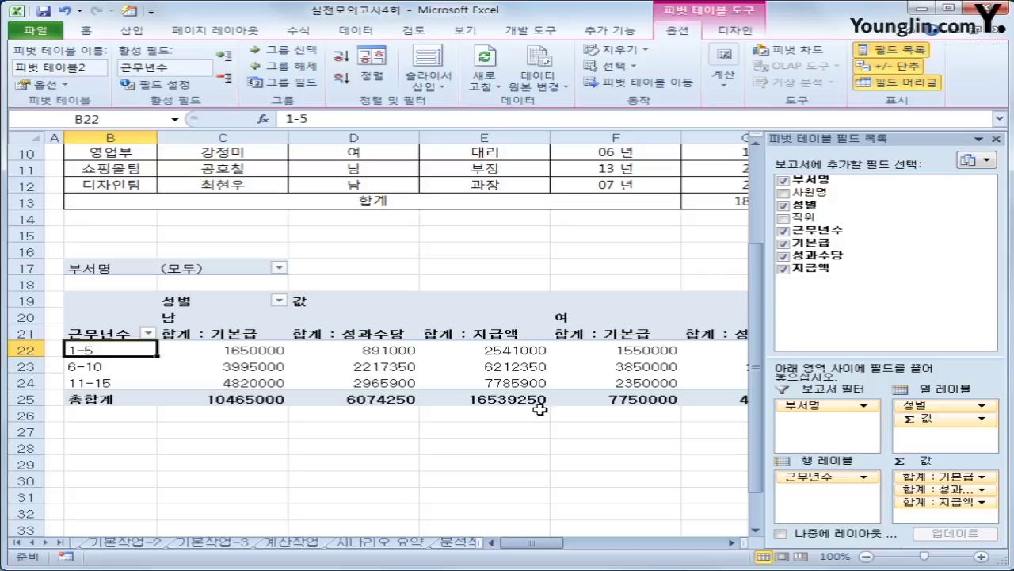
pyautogui.scroll(2, 540, 409)
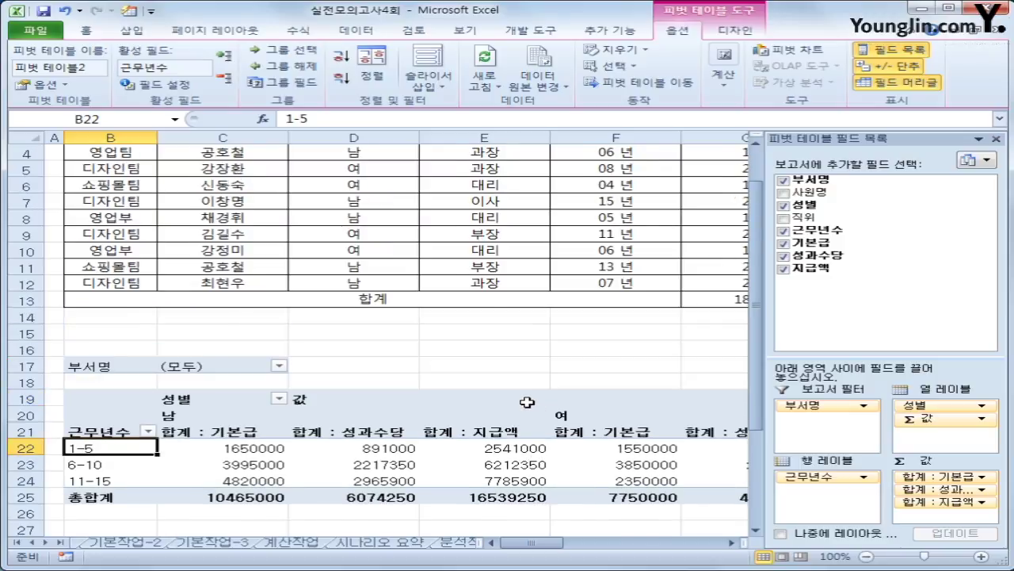
pyautogui.scroll(1, 527, 403)
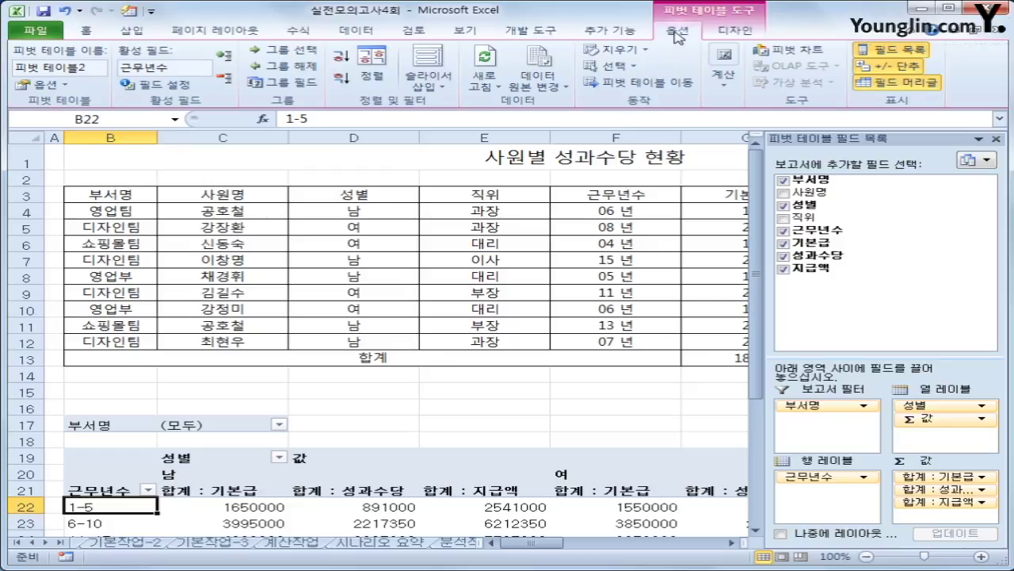
pyautogui.click(547, 86)
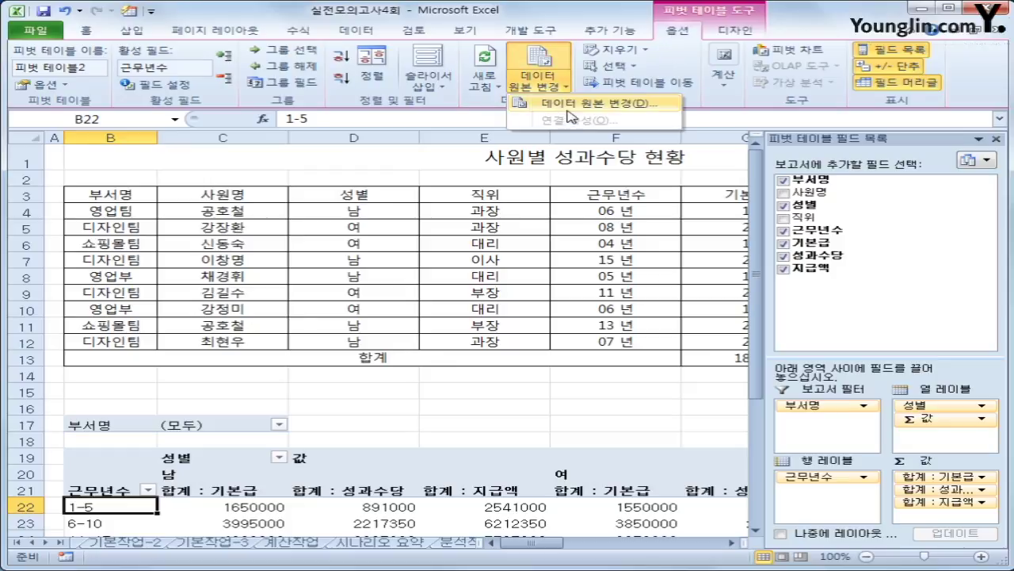
pyautogui.click(397, 435)
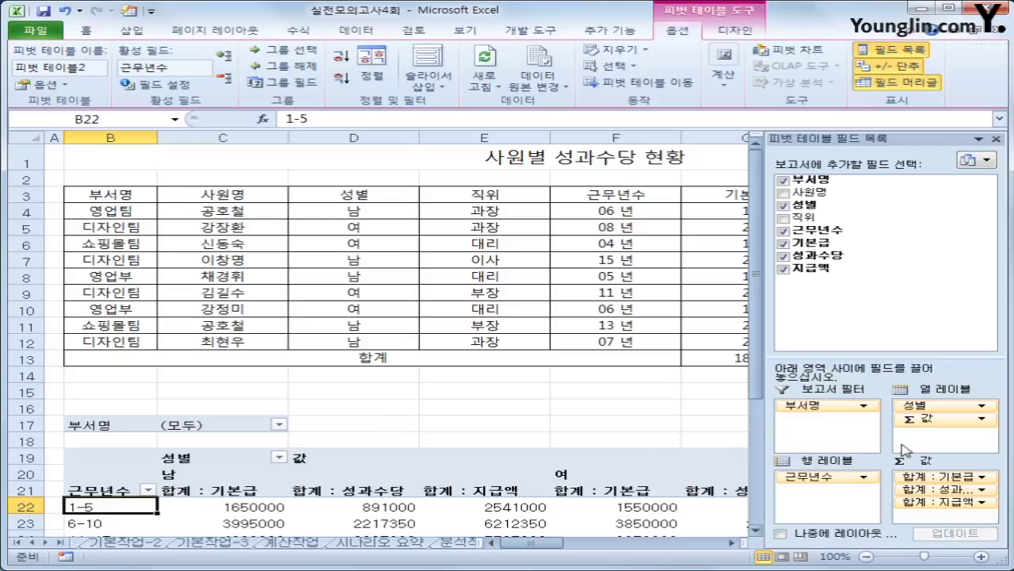
# Move the Σ 값 field of the pivot table from the column labels to the row labels below 근무년수
pyautogui.moveTo(921, 417); pyautogui.dragTo(840, 491)
pyautogui.scroll(-3, 320, 427)
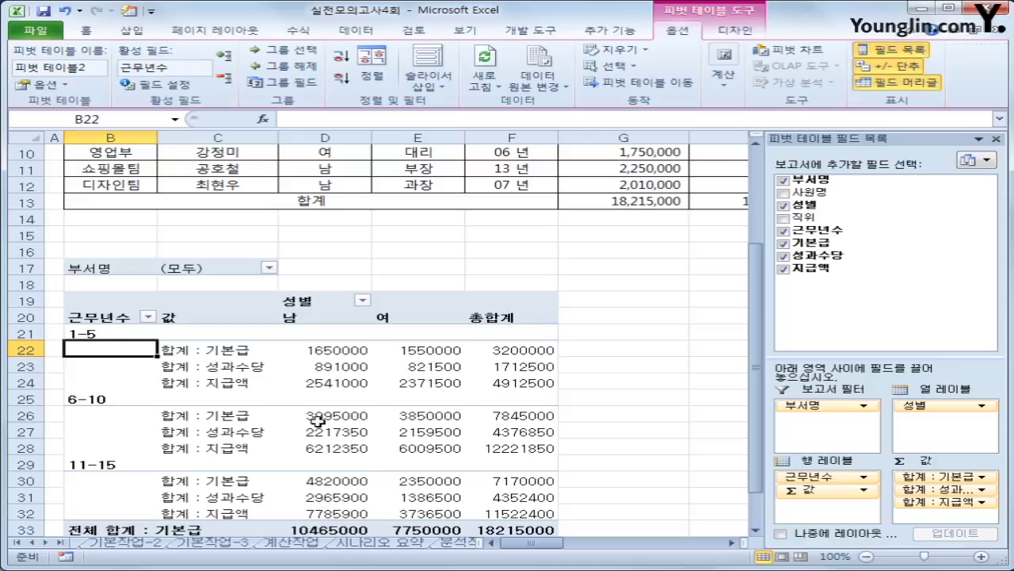
pyautogui.moveTo(315, 420)
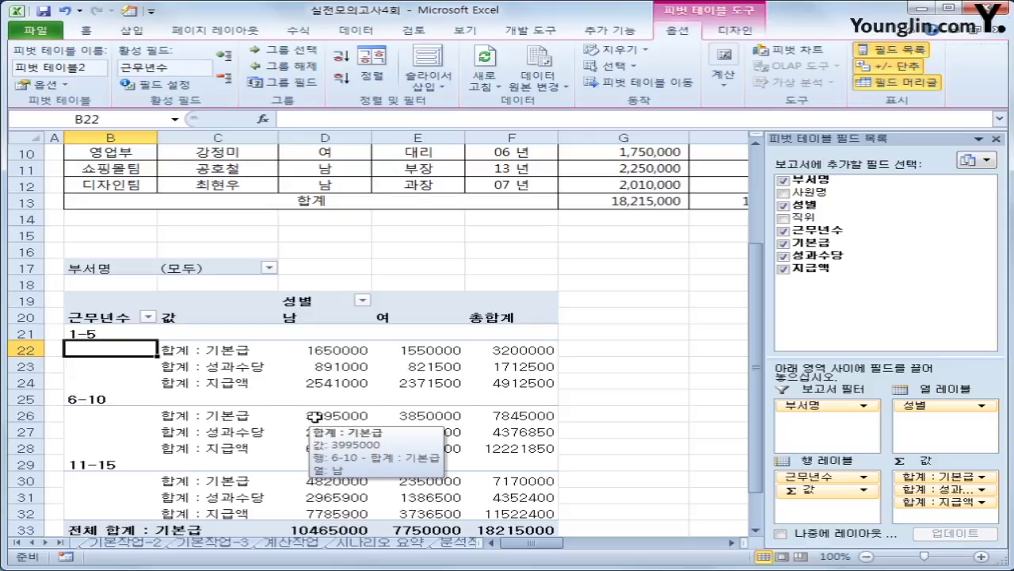
# Apply the comma style to the pivot values in D21:F35 and auto-fit the width of columns D to F
pyautogui.moveTo(339, 333); pyautogui.dragTo(511, 496)
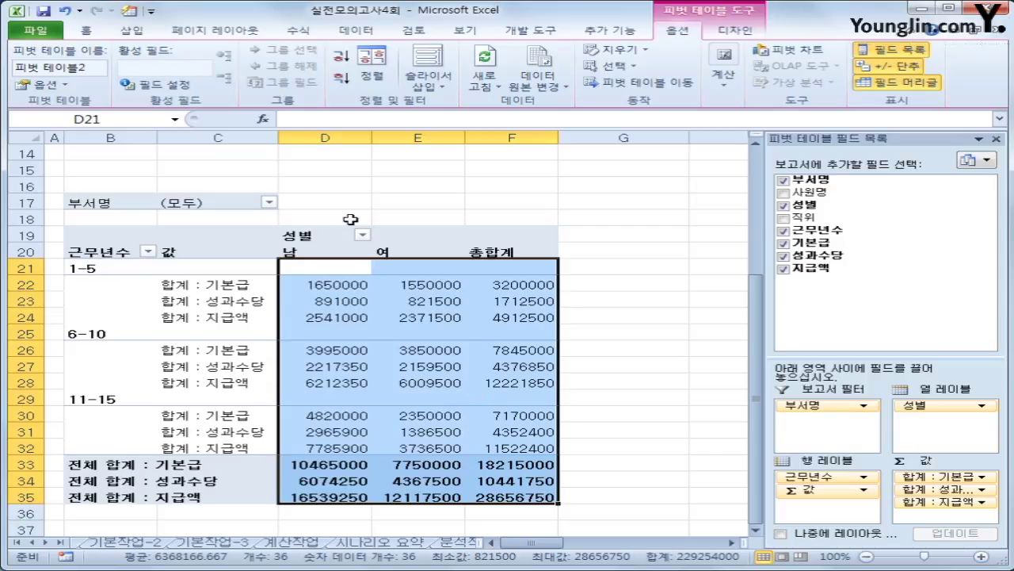
pyautogui.click(89, 36)
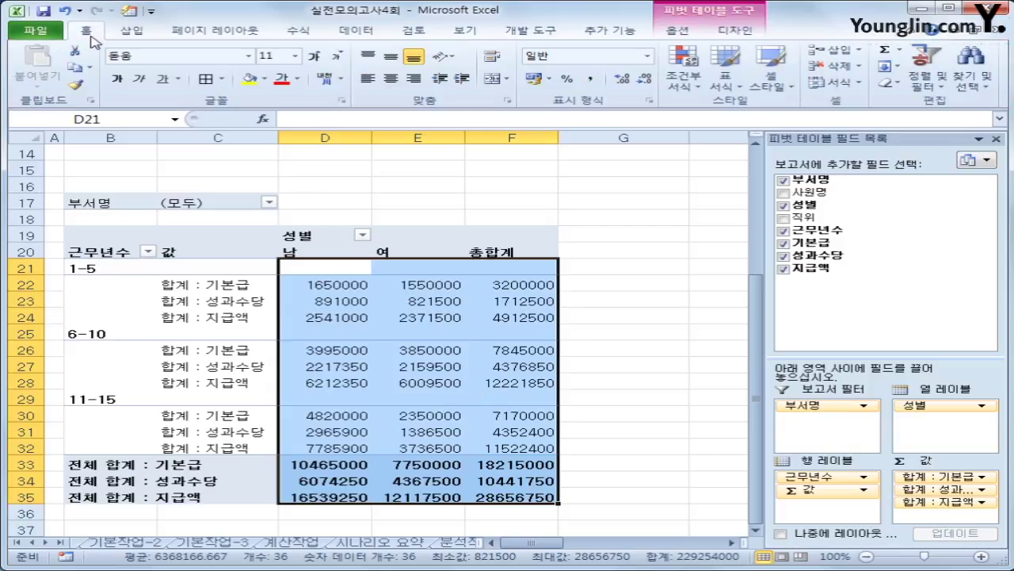
pyautogui.click(590, 78)
pyautogui.moveTo(325, 138); pyautogui.dragTo(516, 136)
pyautogui.doubleClick(555, 138)
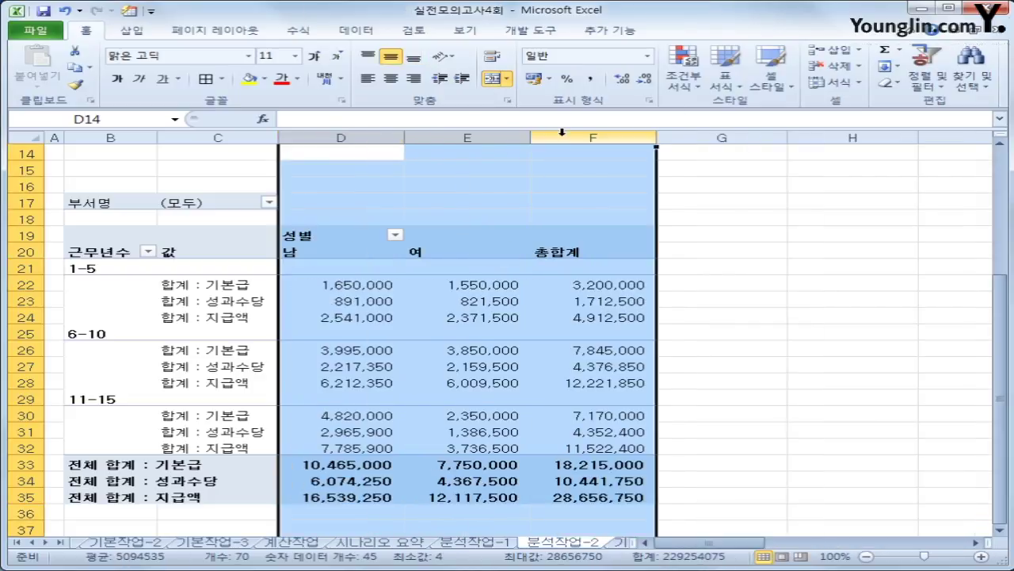
pyautogui.click(583, 284)
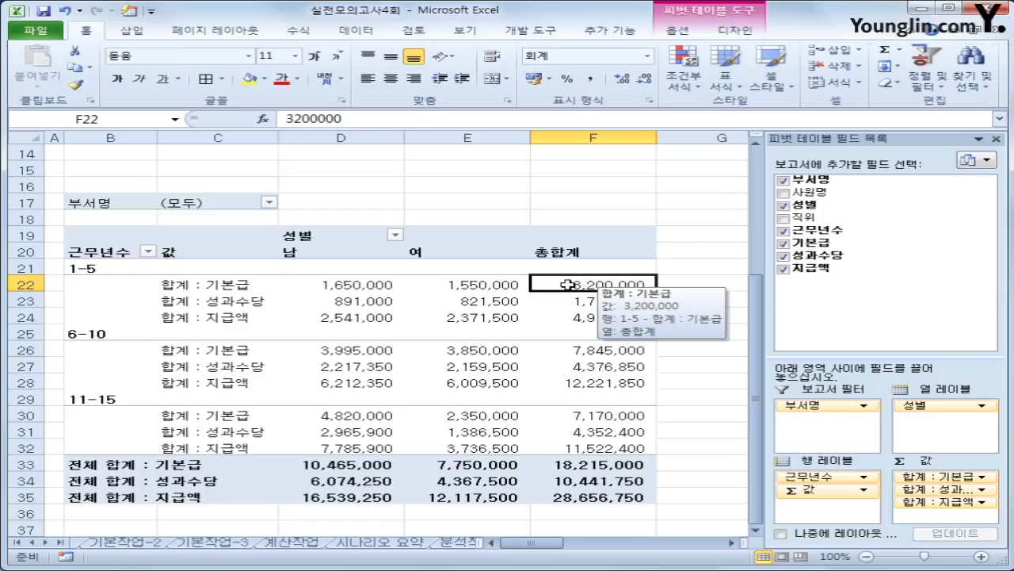
pyautogui.scroll(3, 583, 284)
pyautogui.click(300, 284)
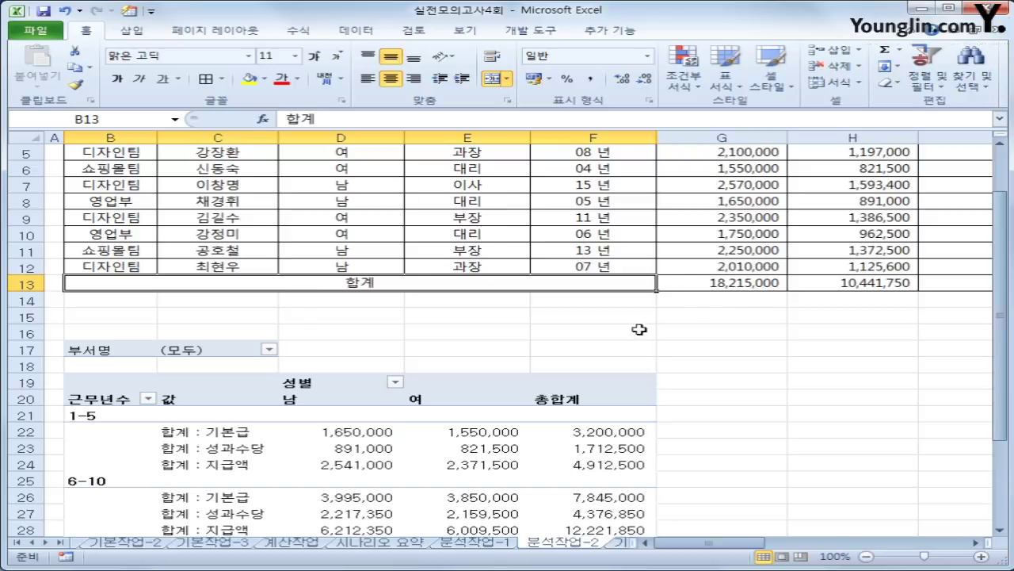
# On the 기타작업 sheet, start recording a macro named 가족수당, stored in the current workbook
pyautogui.click(621, 542)
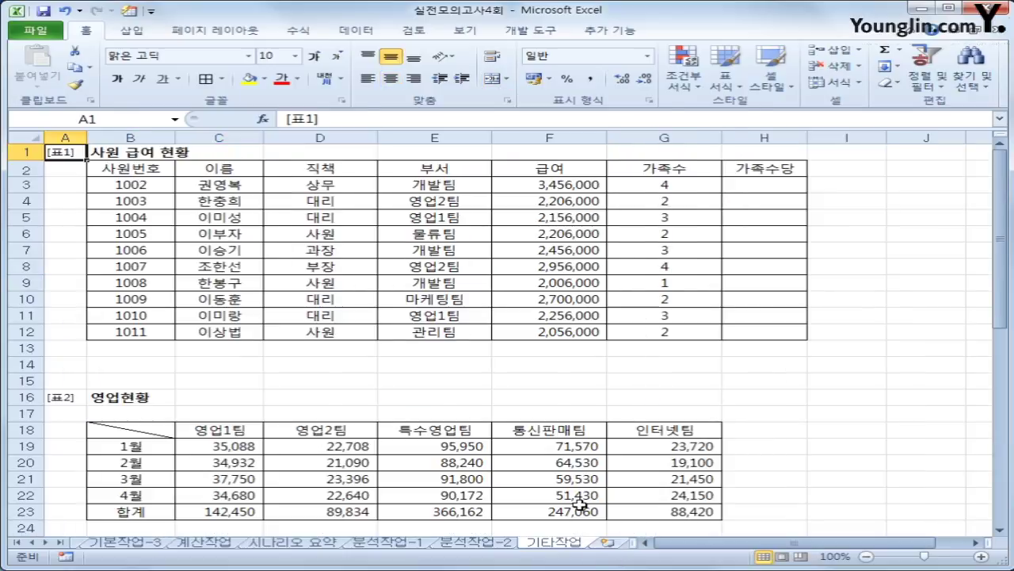
pyautogui.click(881, 435)
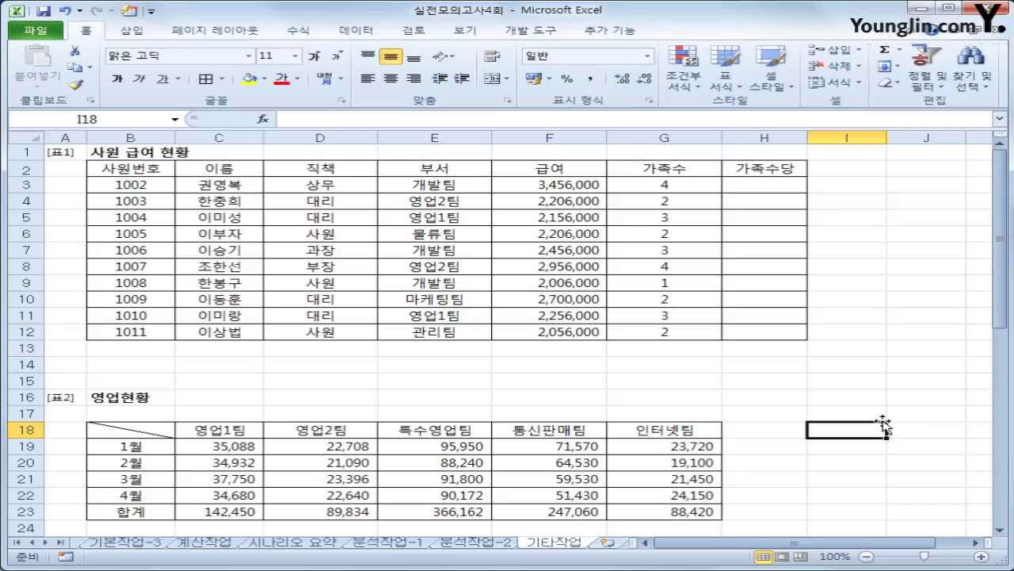
pyautogui.click(65, 557)
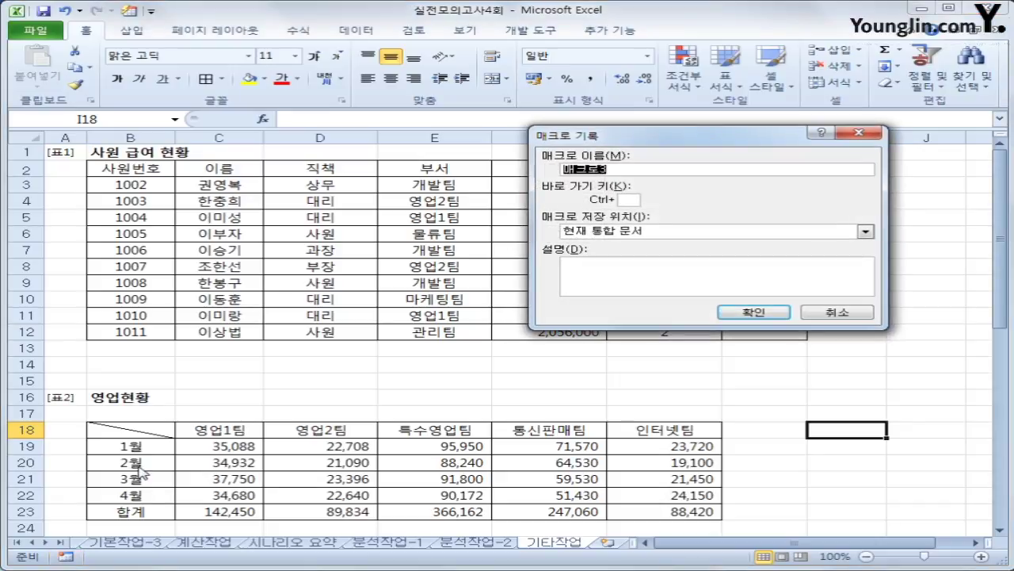
pyautogui.write('가족수당')
pyautogui.click(743, 313)
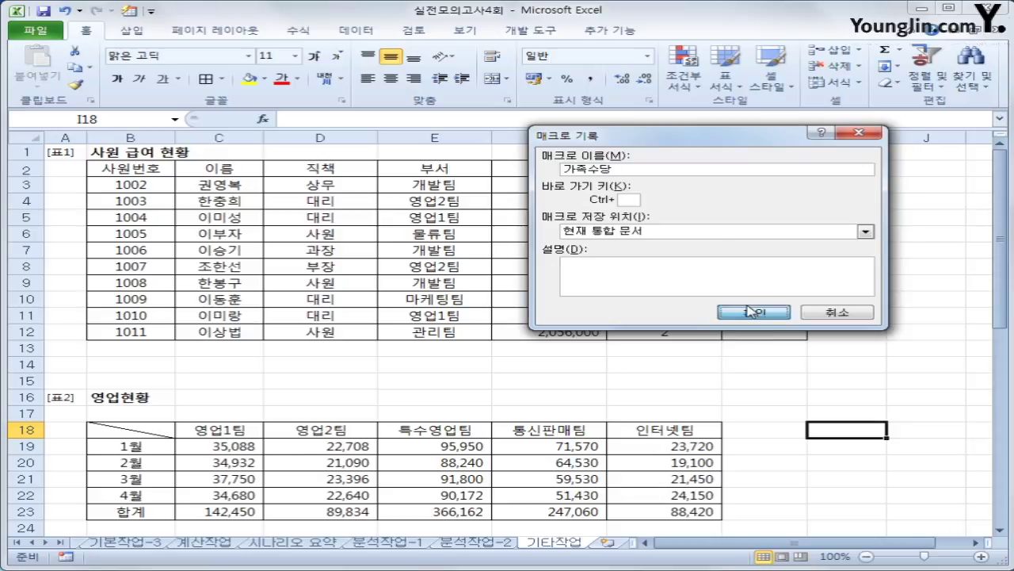
# Enter the formula =G3*55000 in H3, fill it down to H12, and stop the macro recording
pyautogui.click(764, 184)
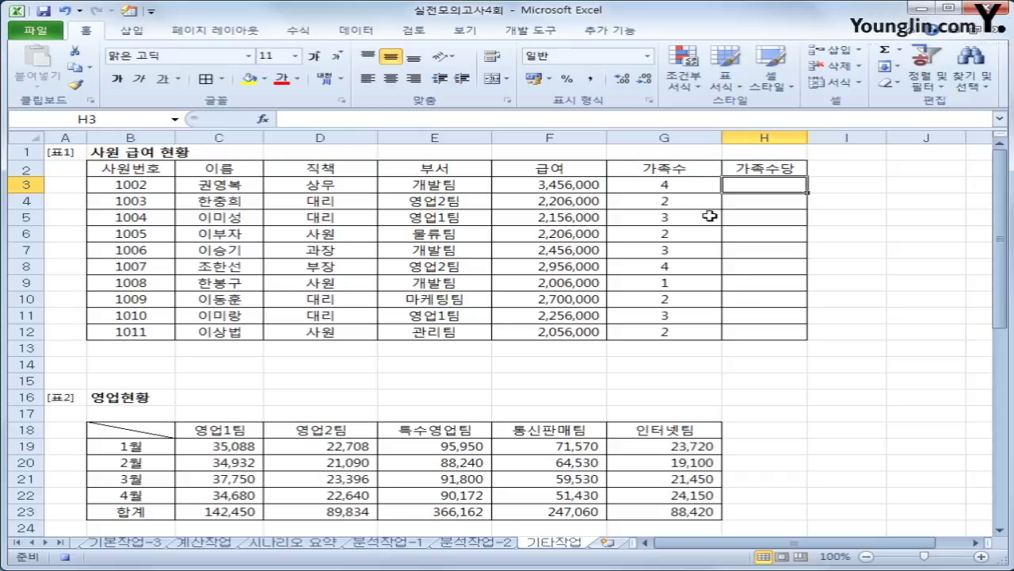
pyautogui.write('=')
pyautogui.write('*')
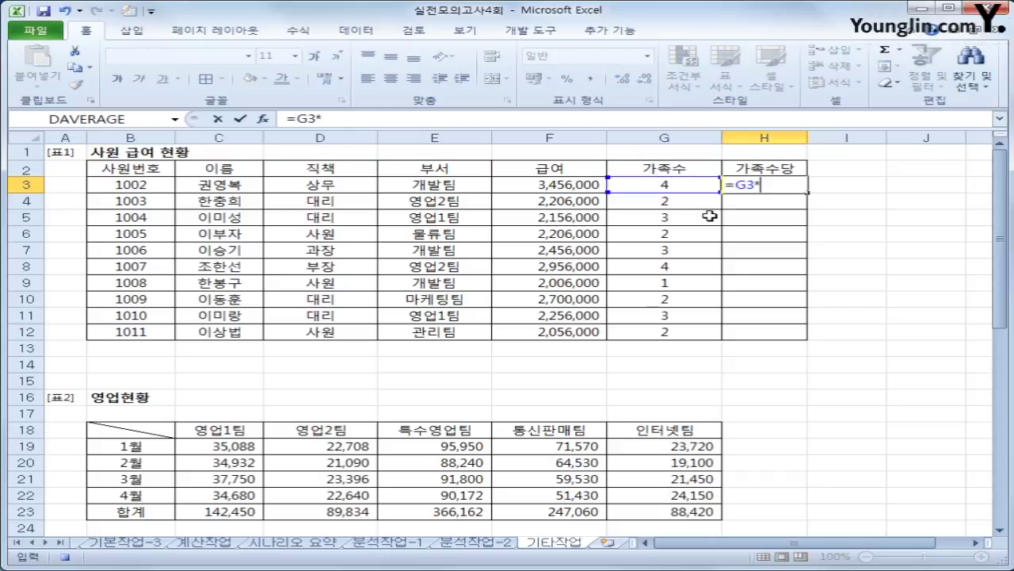
pyautogui.write('55000')
pyautogui.press('Return')
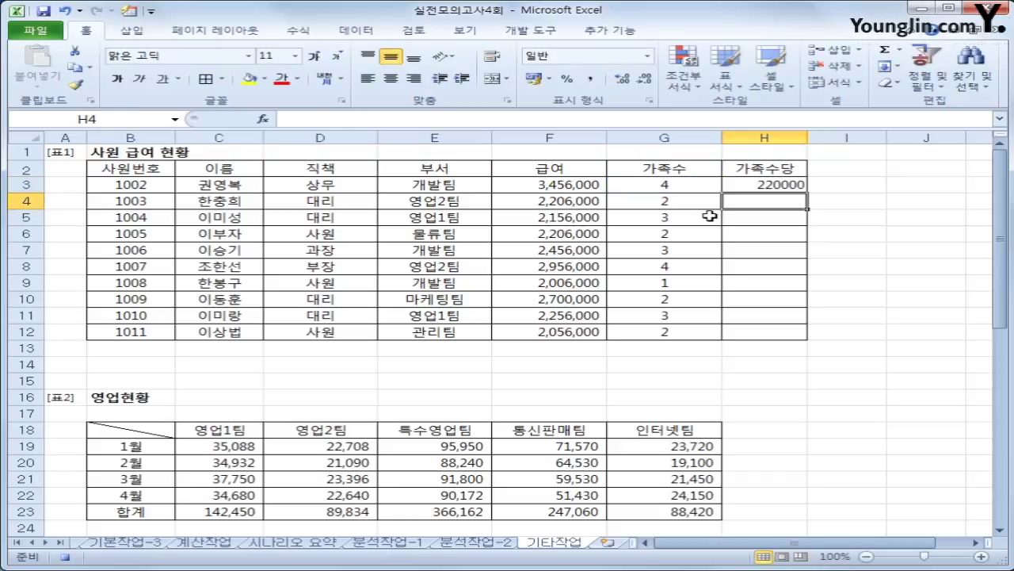
pyautogui.click(759, 187)
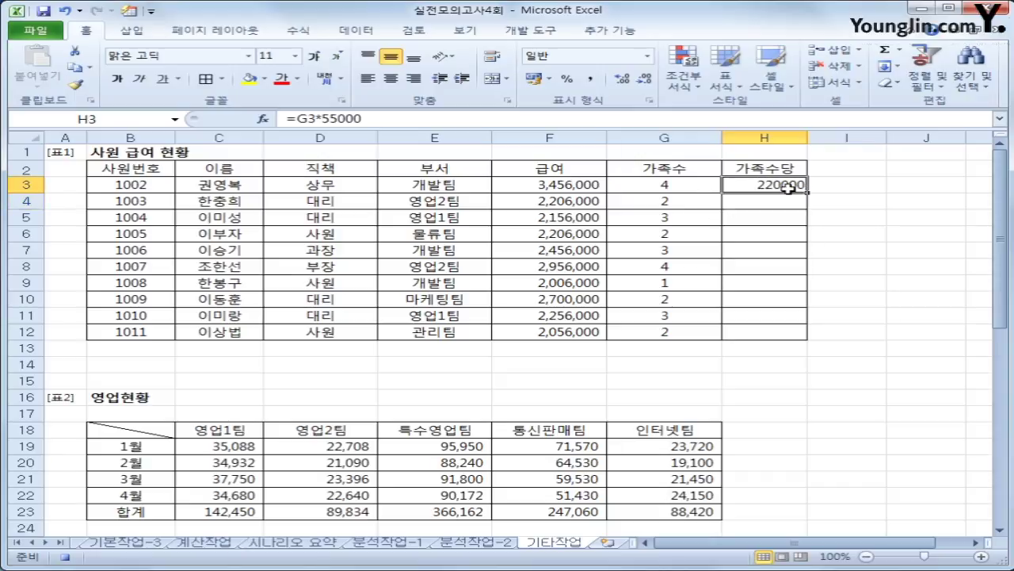
pyautogui.moveTo(810, 196); pyautogui.dragTo(805, 342)
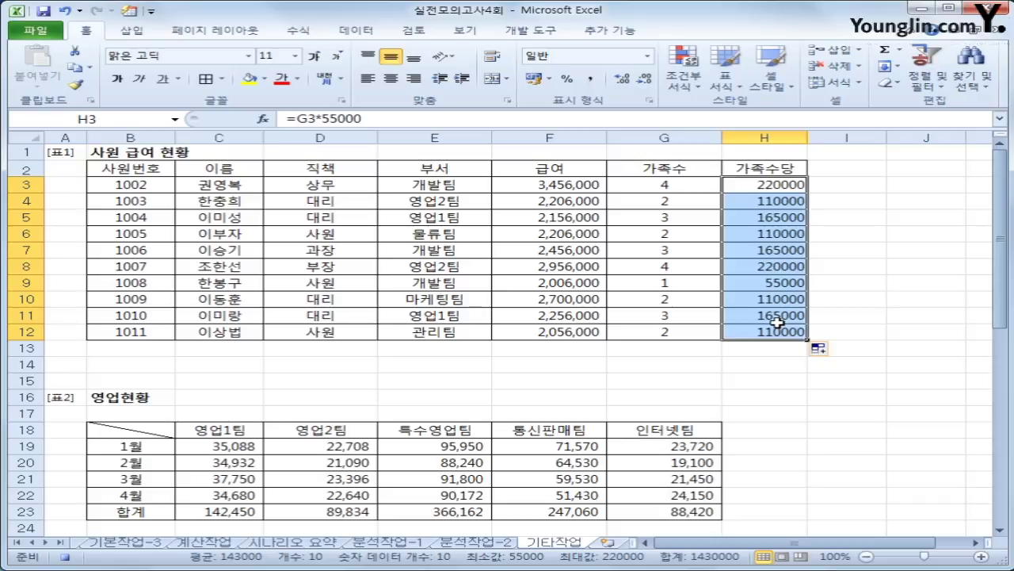
pyautogui.click(781, 332)
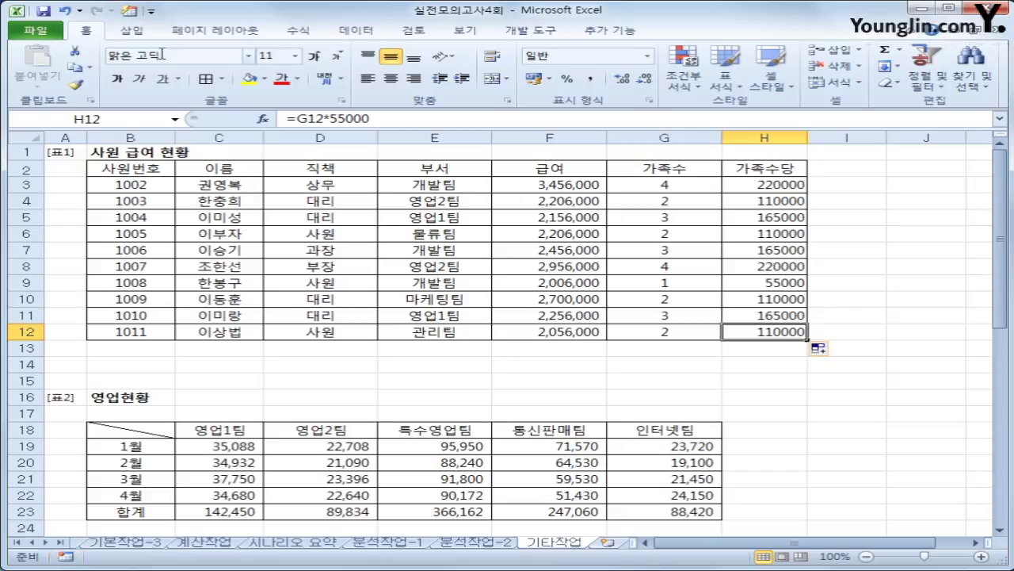
# Draw an ellipse of about 1.19 by 4.23 cm over J3:K4 and label it 가족수당
pyautogui.click(133, 31)
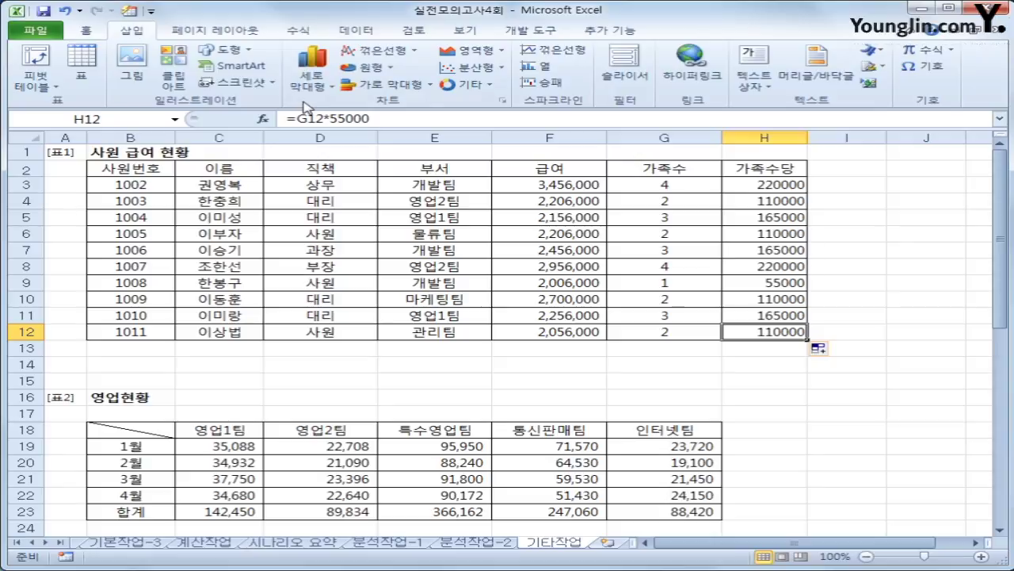
pyautogui.click(239, 51)
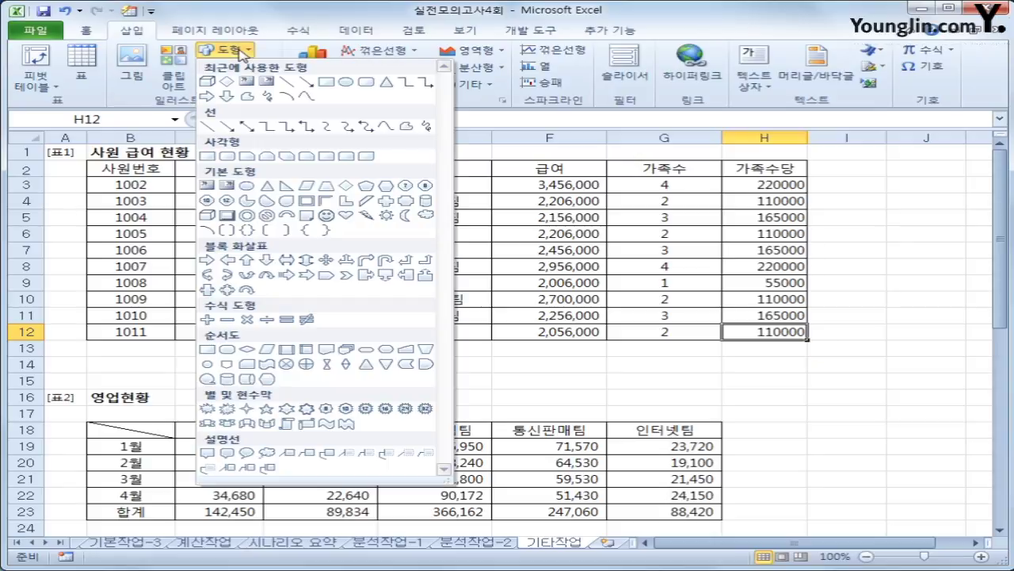
pyautogui.click(253, 187)
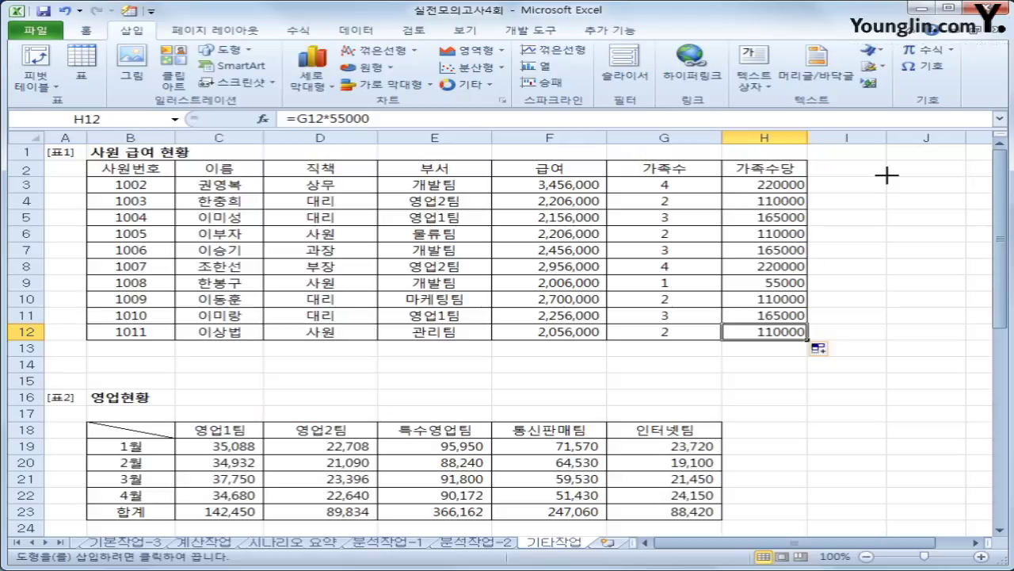
pyautogui.moveTo(887, 175); pyautogui.dragTo(972, 212)
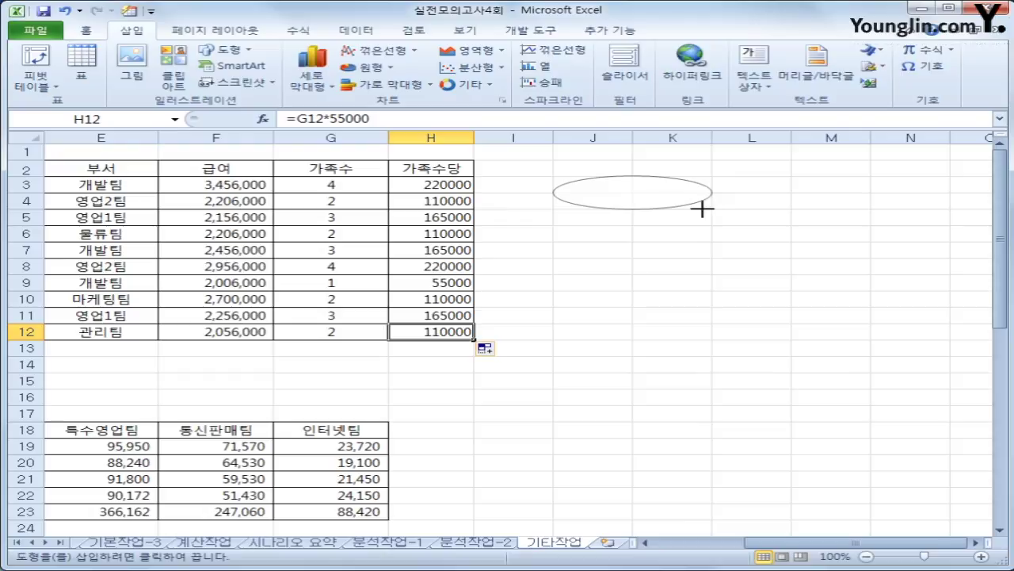
pyautogui.moveTo(702, 209); pyautogui.dragTo(740, 209)
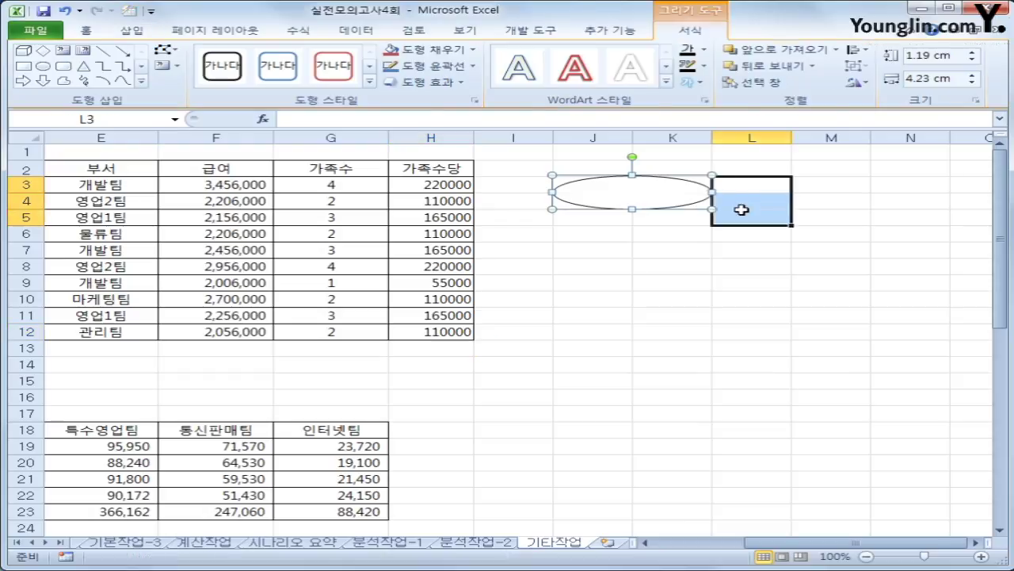
pyautogui.click(679, 202)
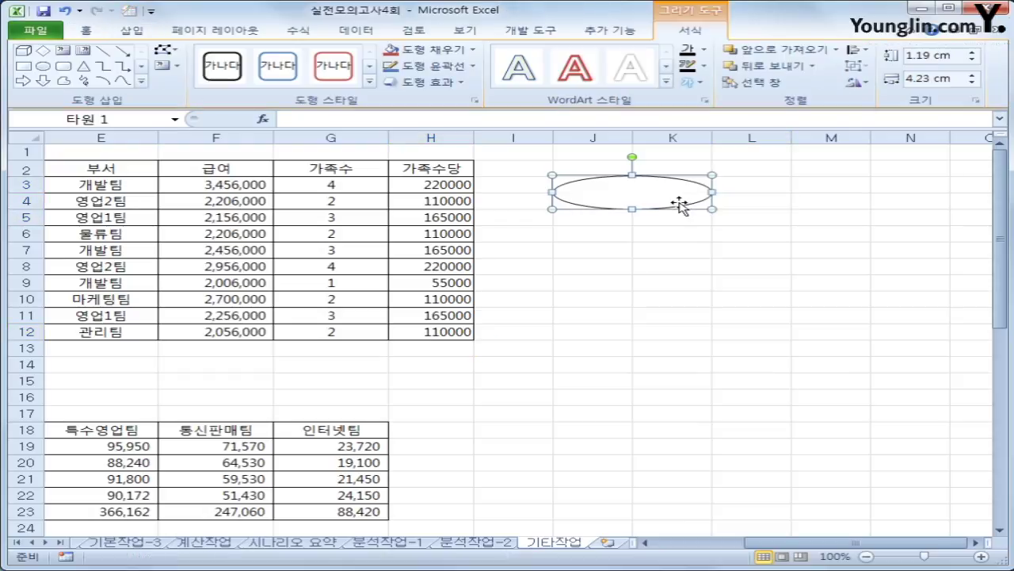
pyautogui.write('가족수다')
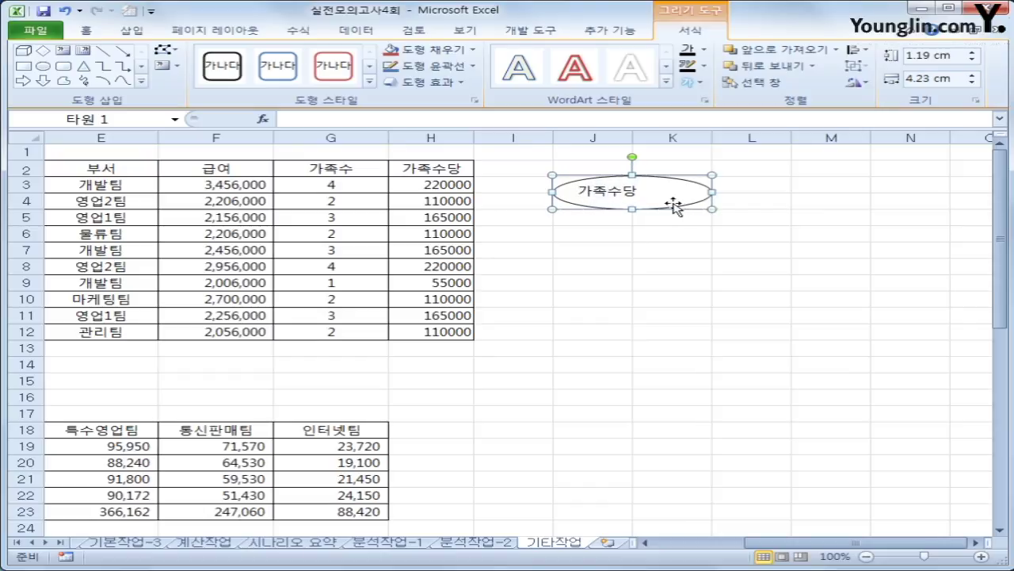
# Assign the 가족수당 macro to the ellipse
pyautogui.rightClick(677, 207)
pyautogui.click(508, 351)
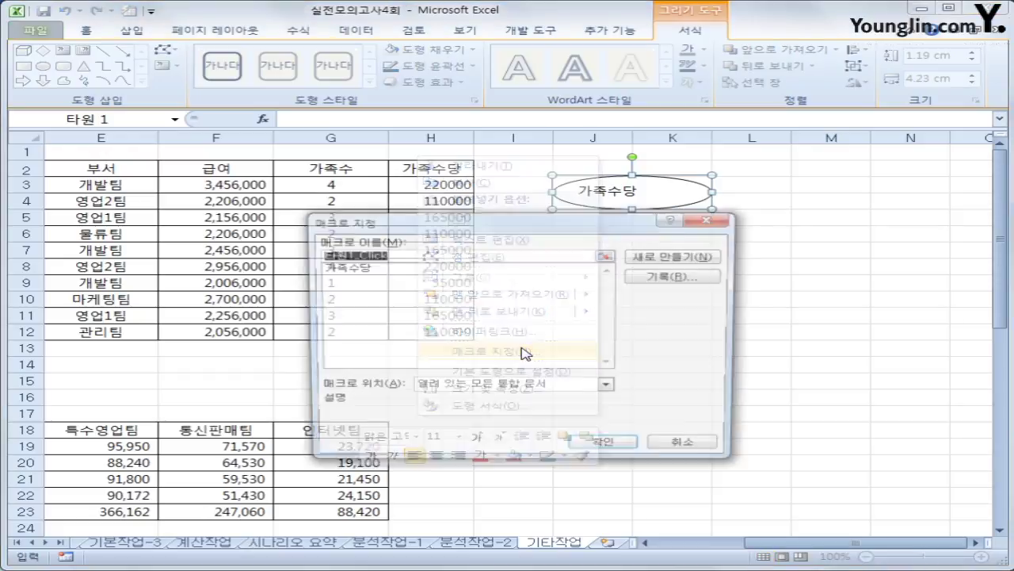
pyautogui.click(364, 270)
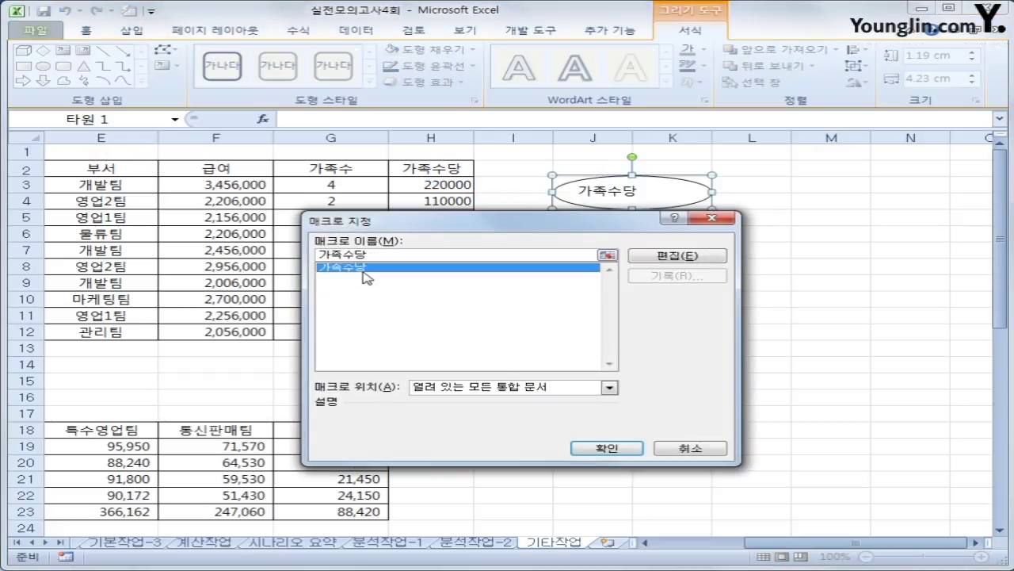
pyautogui.click(607, 448)
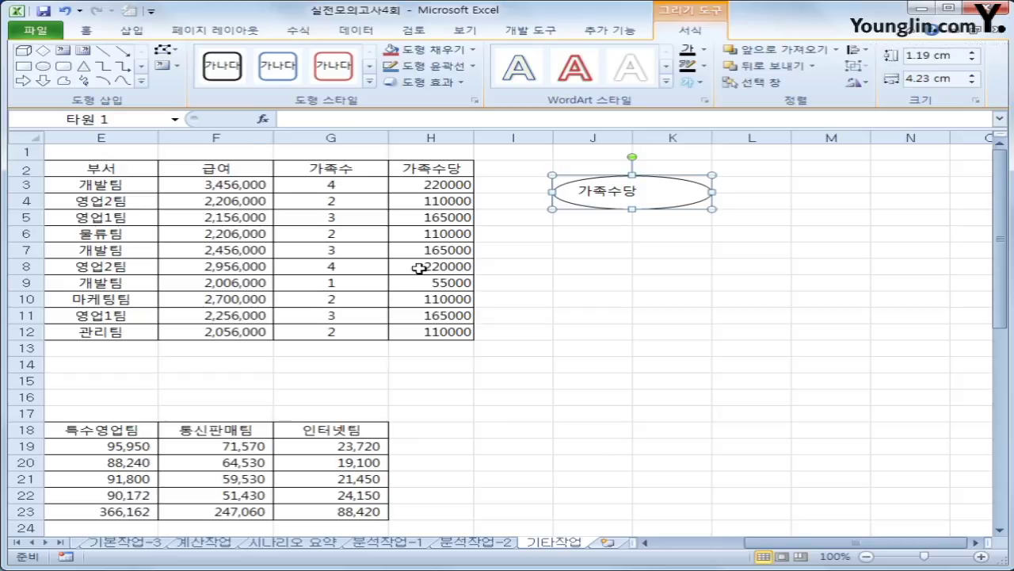
# Center the ellipse's text vertically and horizontally, and deselect the shape
pyautogui.click(85, 32)
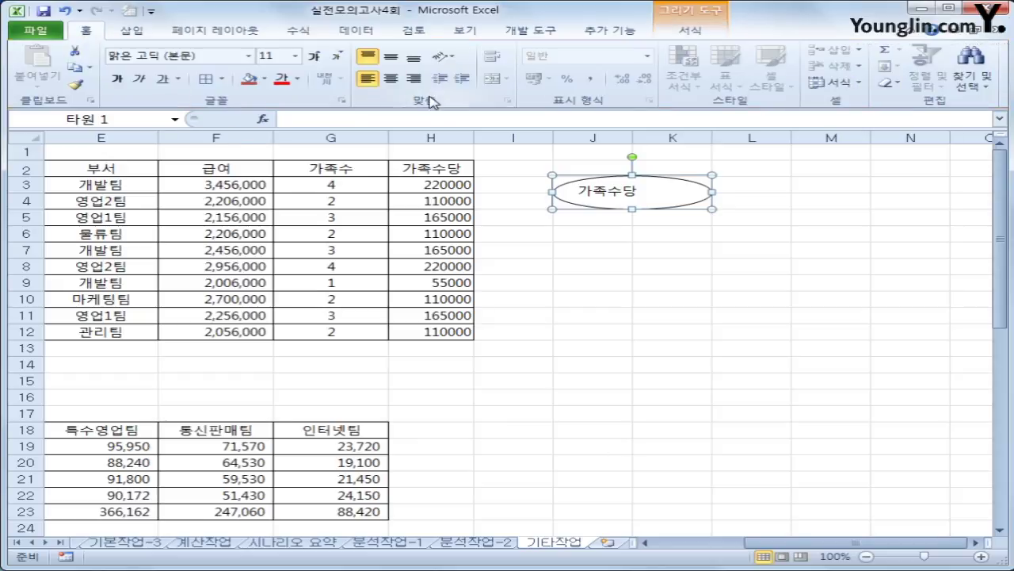
pyautogui.click(391, 57)
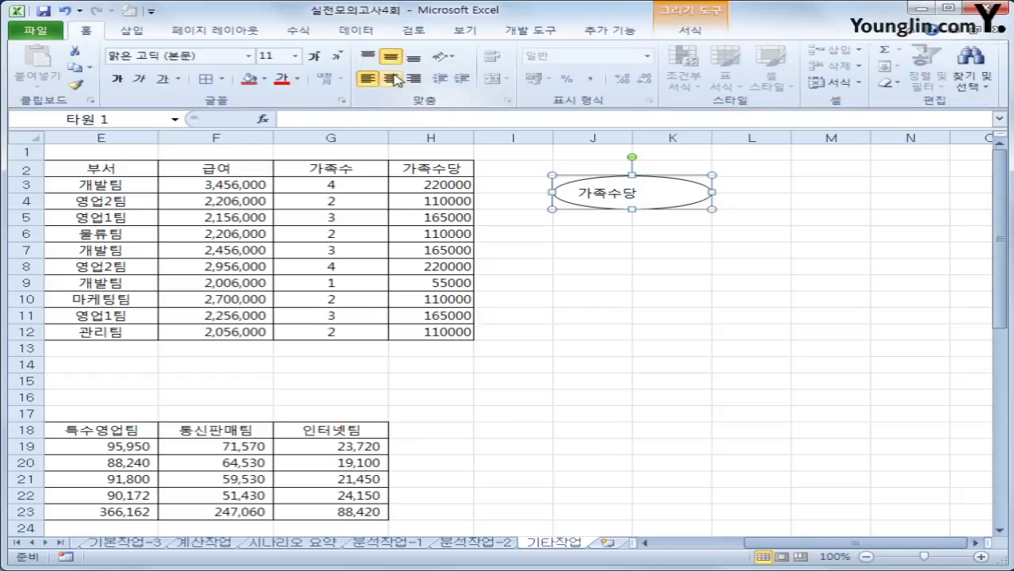
pyautogui.click(392, 78)
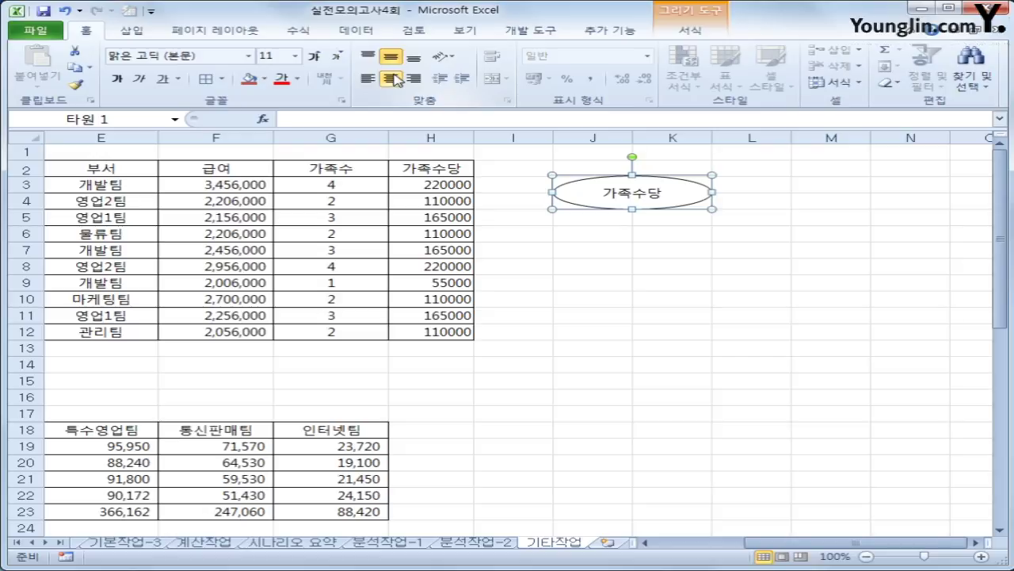
pyautogui.click(734, 254)
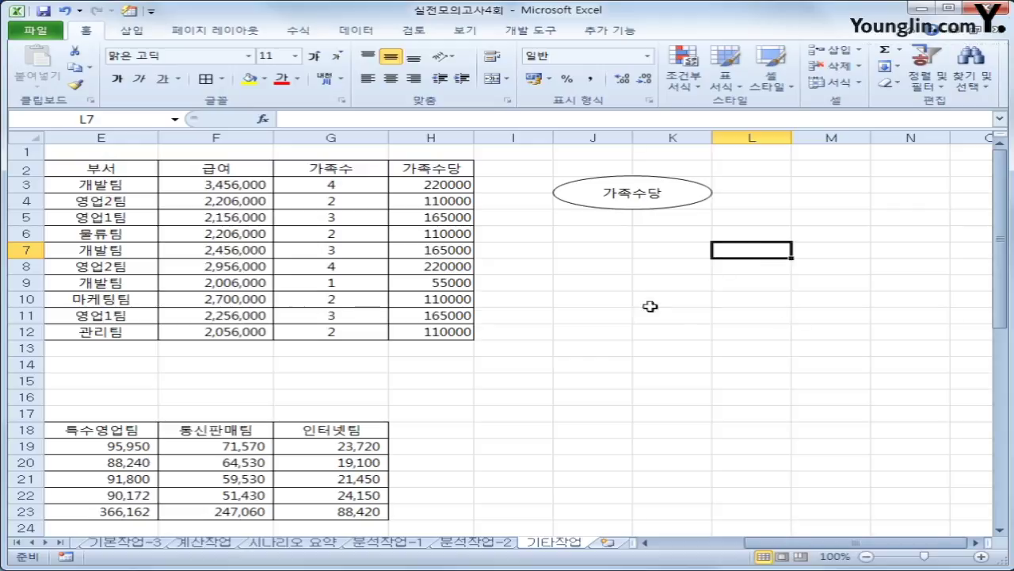
# Start recording a new macro named 서식지정, stored in the current workbook
pyautogui.click(66, 556)
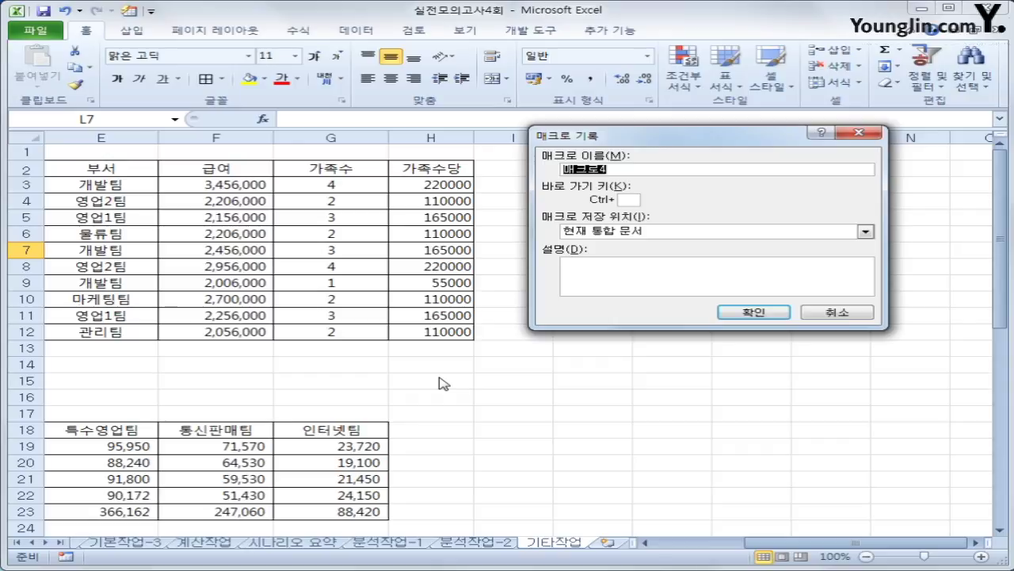
pyautogui.write('서식지정')
pyautogui.click(755, 314)
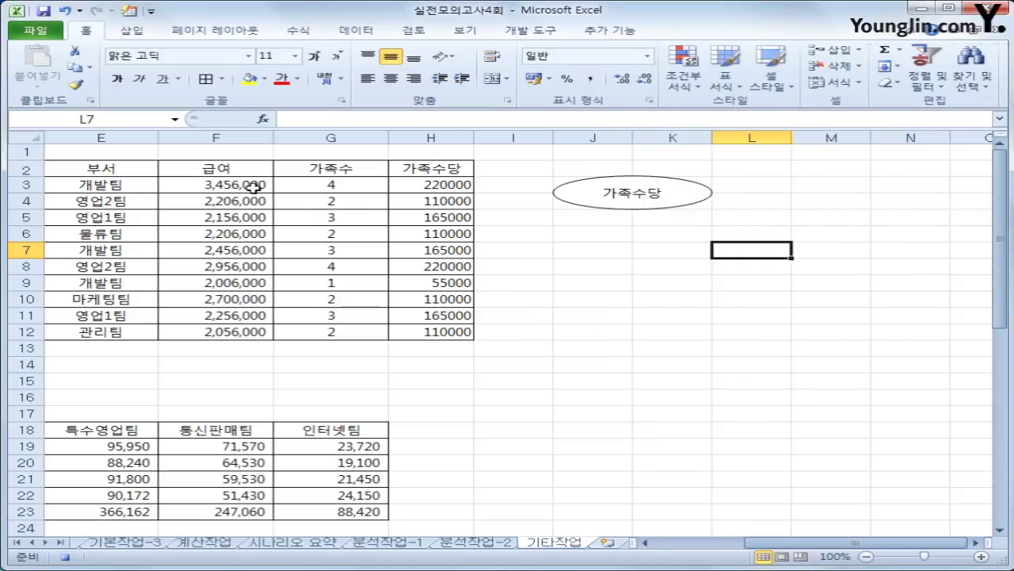
# Format the 급여 values in F3:F12 as italic with a yellow fill, and stop the macro recording
pyautogui.moveTo(252, 188); pyautogui.dragTo(240, 333)
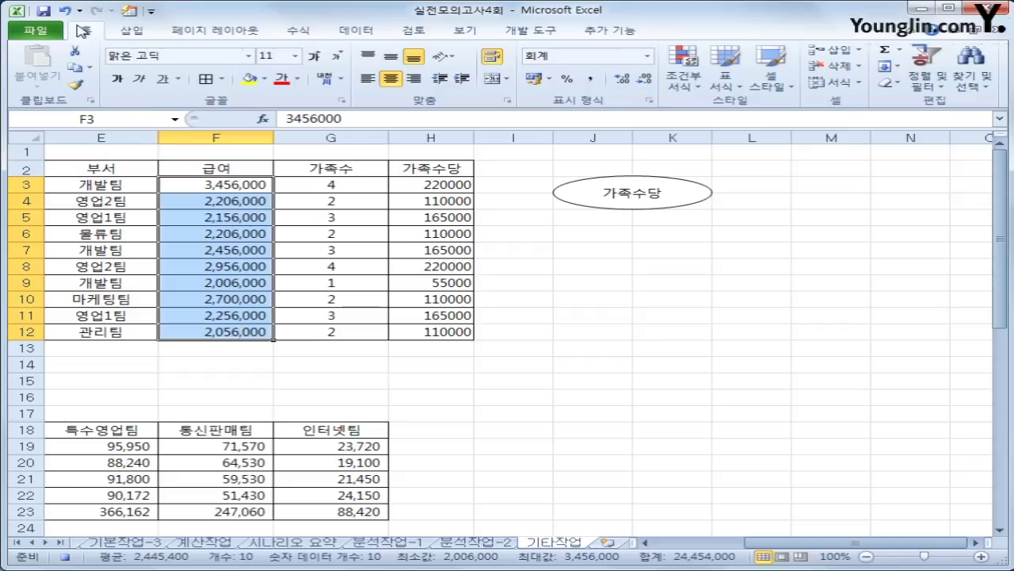
pyautogui.click(140, 79)
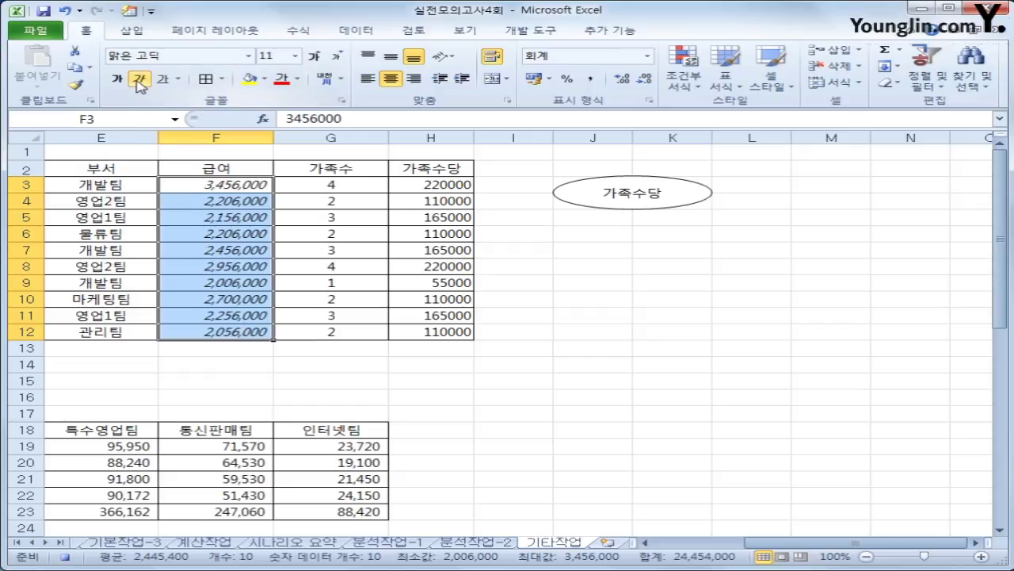
pyautogui.click(265, 79)
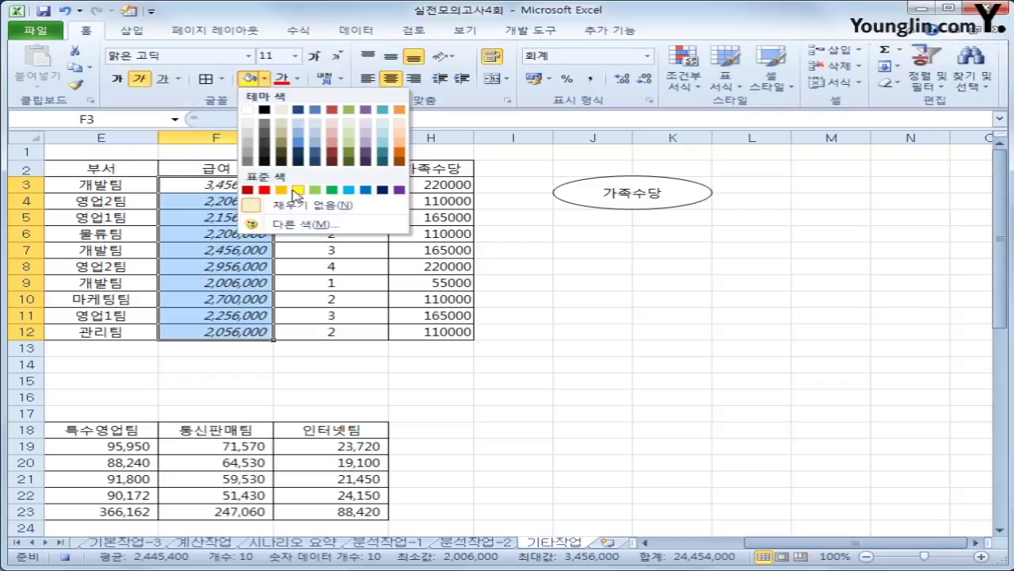
pyautogui.click(298, 189)
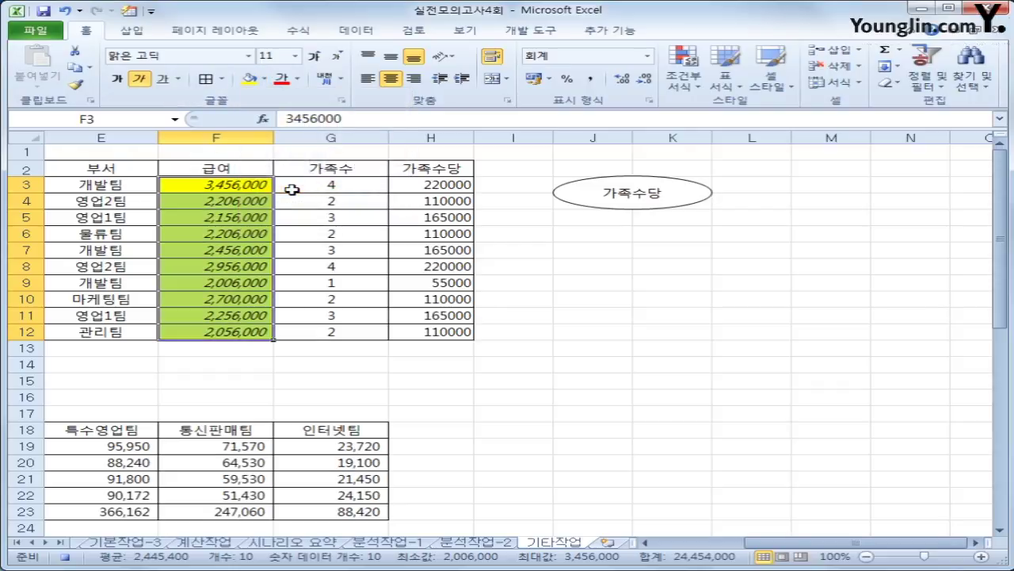
pyautogui.click(260, 190)
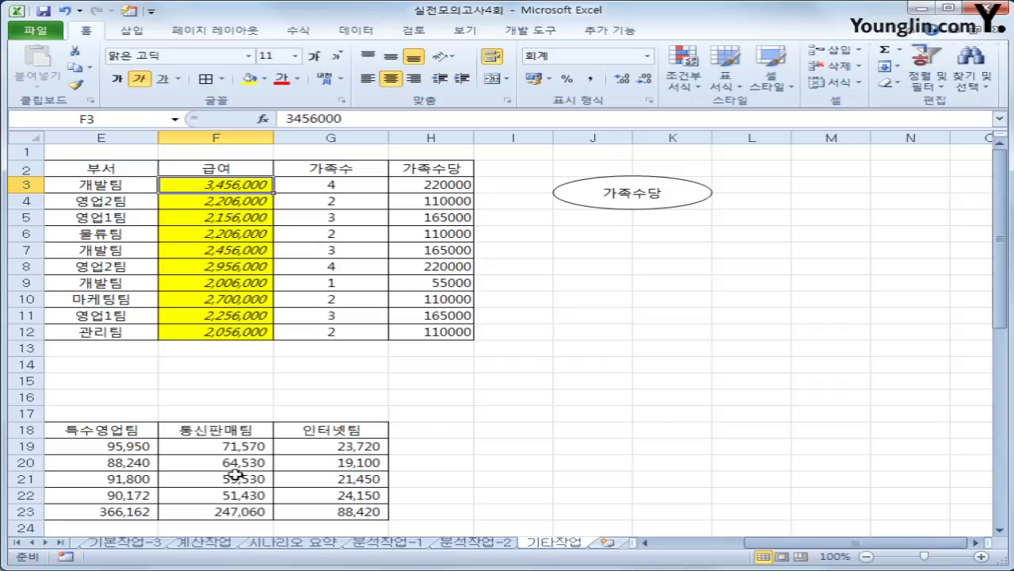
# Draw a rectangle of about 1.16 by 4.23 cm over J6:K7 and label it 서식지정
pyautogui.click(610, 353)
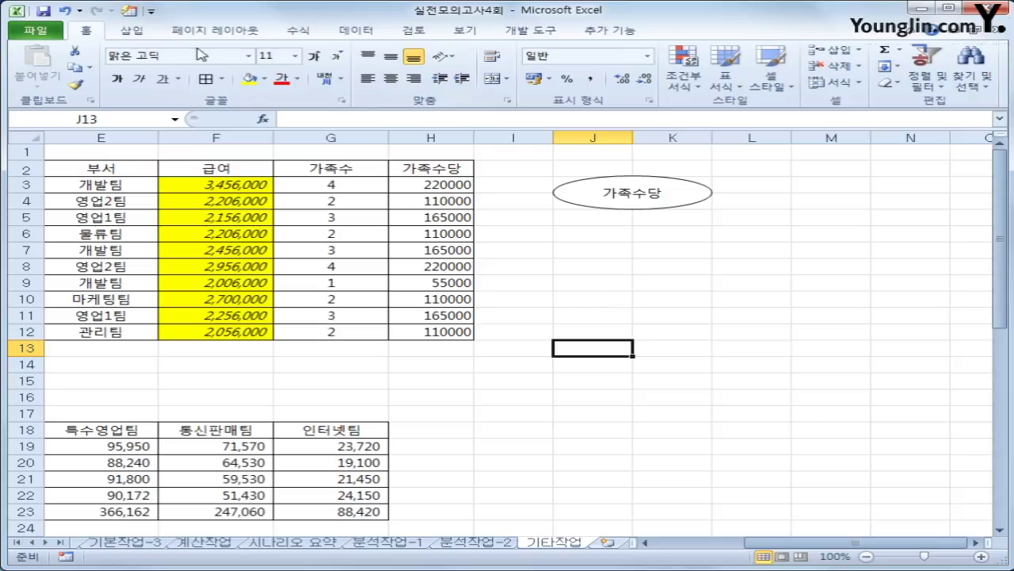
pyautogui.click(133, 32)
pyautogui.click(242, 52)
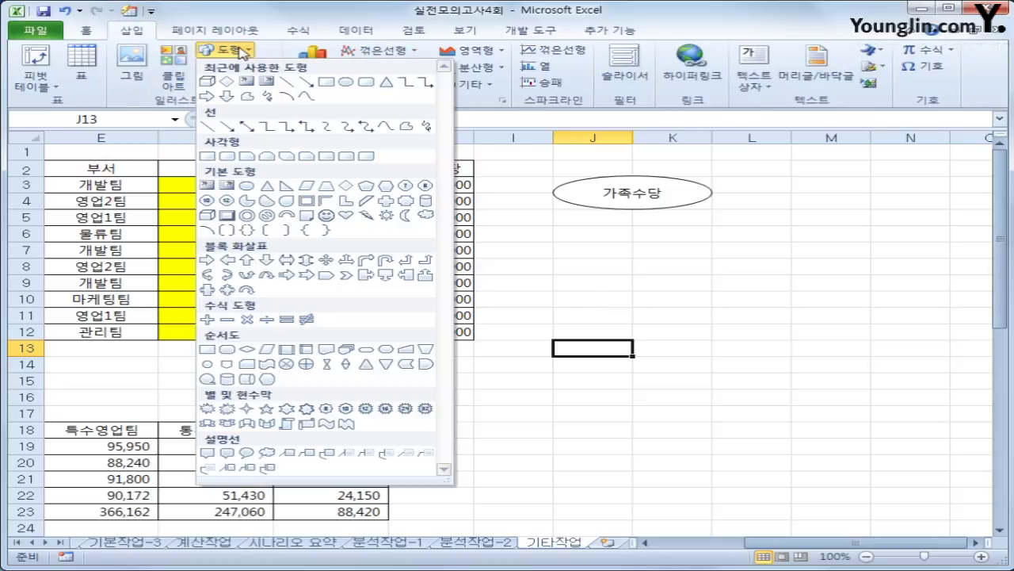
pyautogui.click(208, 155)
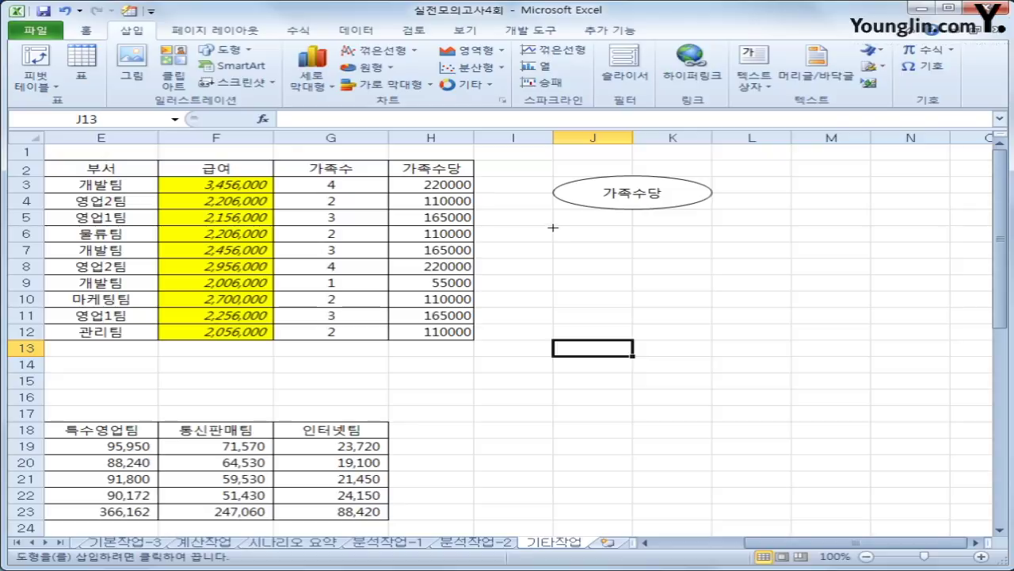
pyautogui.moveTo(552, 226)
pyautogui.mouseDown()
pyautogui.moveTo(673, 263)
pyautogui.moveTo(712, 258)
pyautogui.mouseUp()
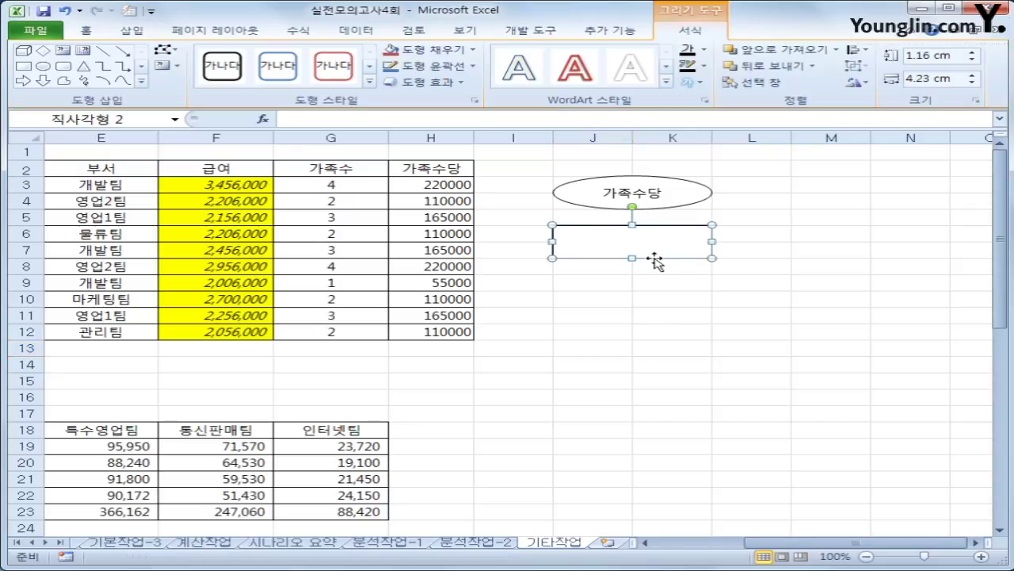
pyautogui.write('서식지정')
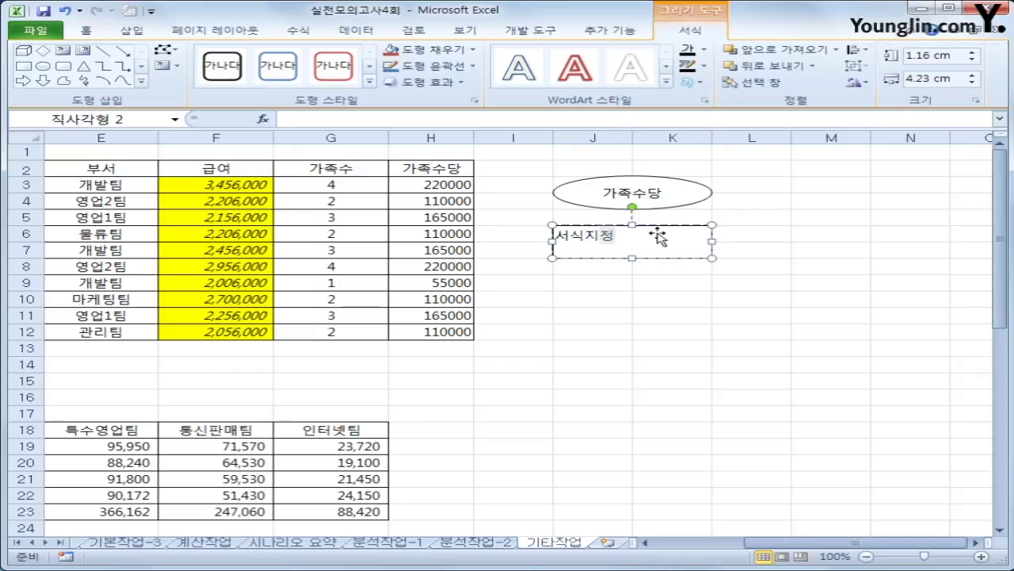
# Assign the 서식지정 macro to the rectangle
pyautogui.rightClick(659, 235)
pyautogui.click(717, 428)
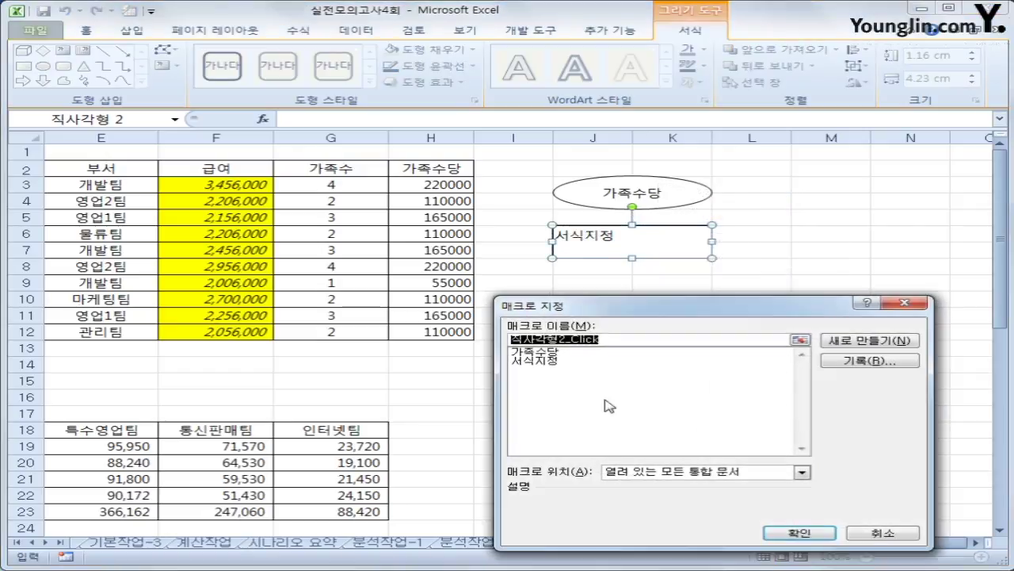
pyautogui.click(566, 362)
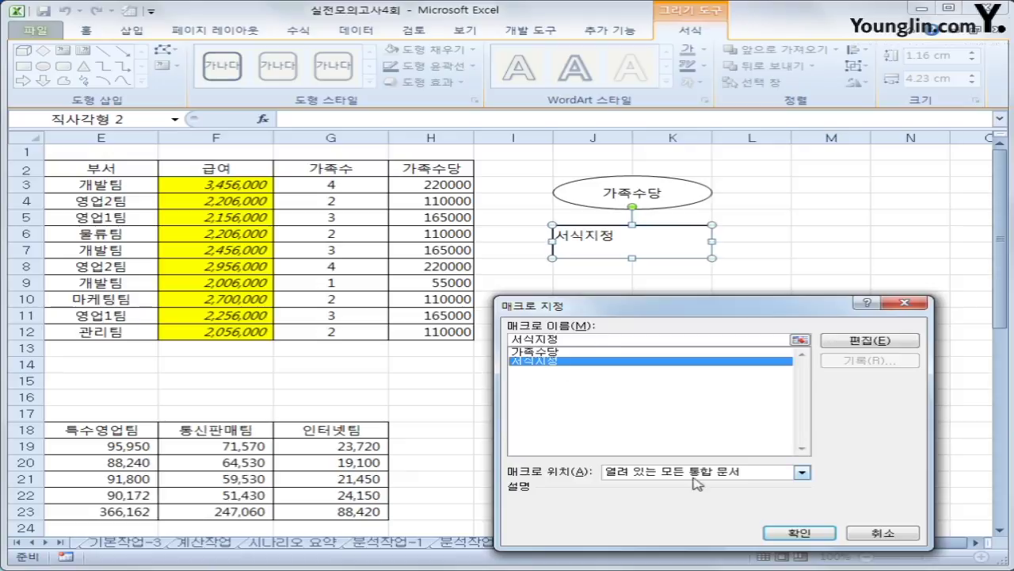
pyautogui.click(794, 532)
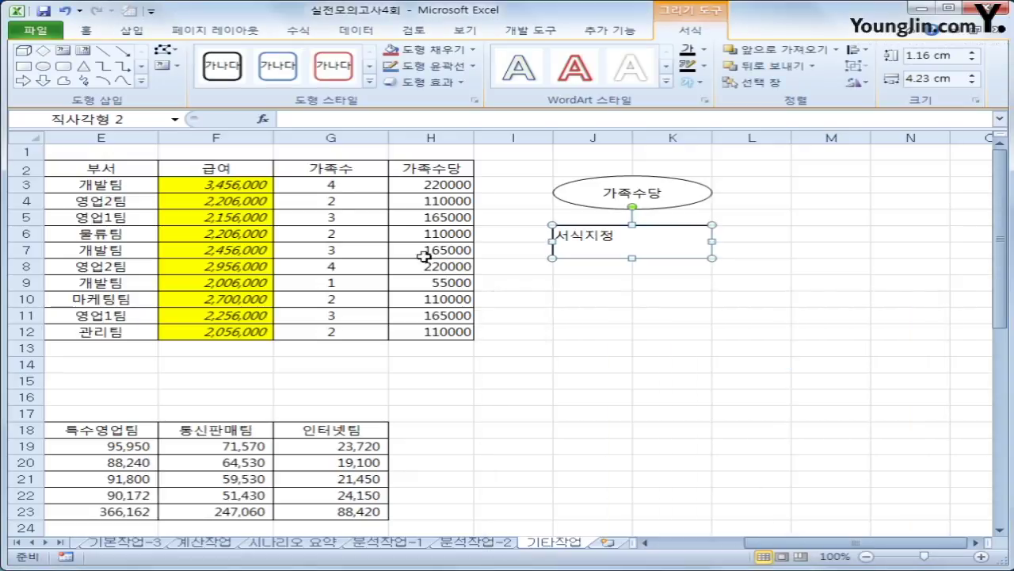
# Center the 서식지정 label both vertically and horizontally inside the rectangle
pyautogui.click(90, 31)
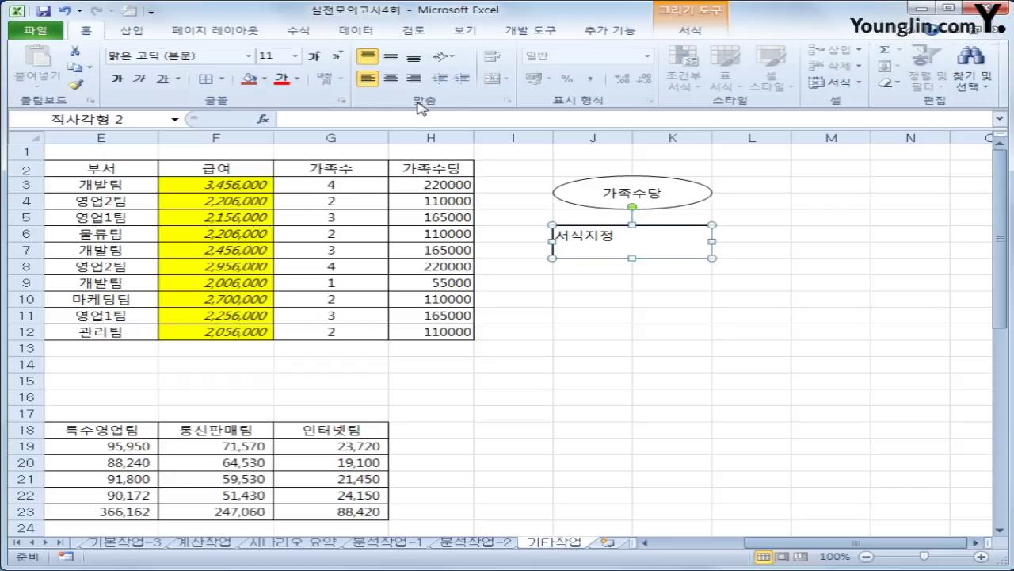
pyautogui.click(391, 57)
pyautogui.click(392, 78)
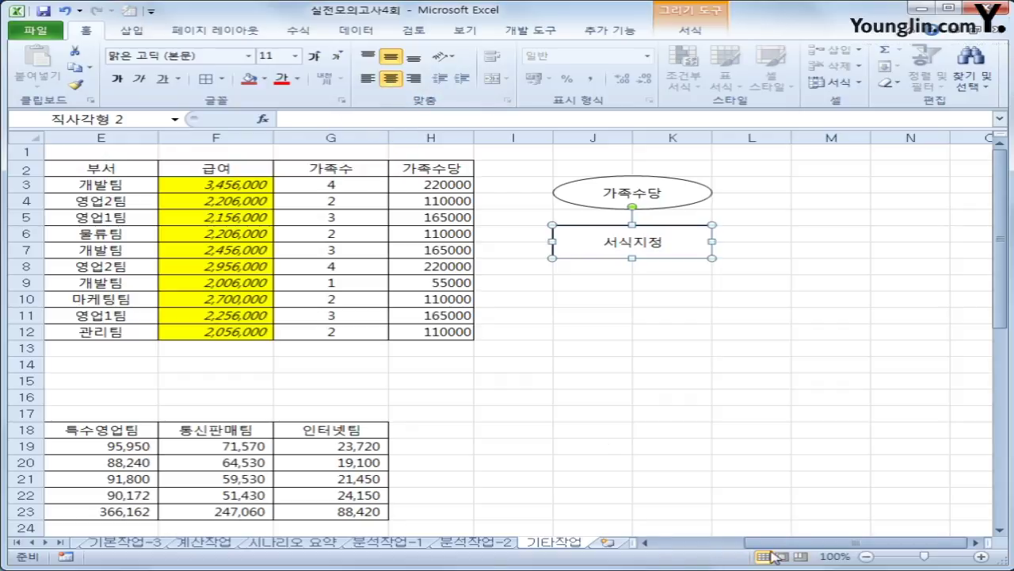
# Delete the 2월 series from the column chart below the 영업현황 table
pyautogui.hscroll(-4, 686, 478)
pyautogui.scroll(-5, 687, 478)
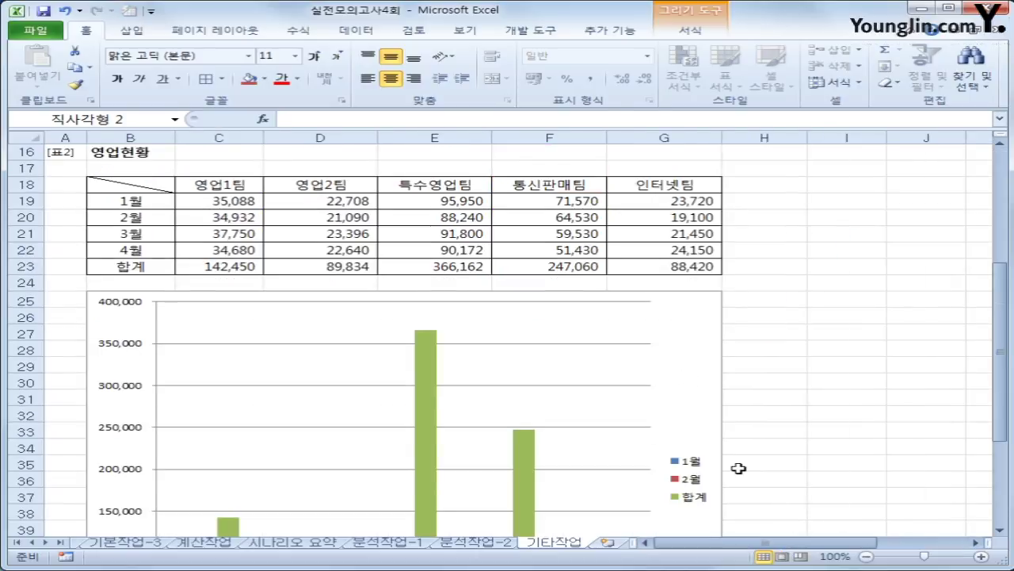
pyautogui.click(700, 359)
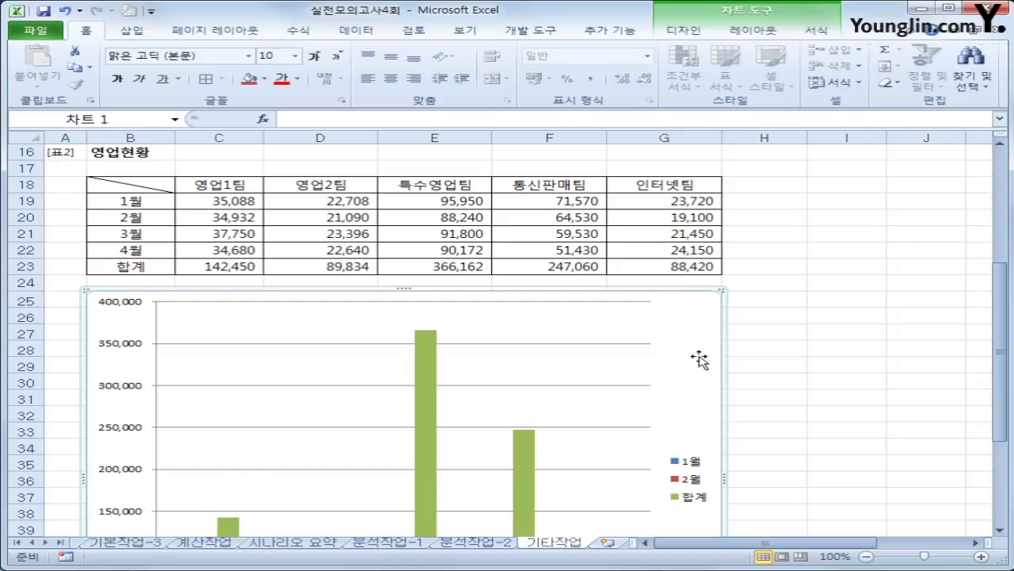
pyautogui.scroll(-3, 700, 359)
pyautogui.click(208, 474)
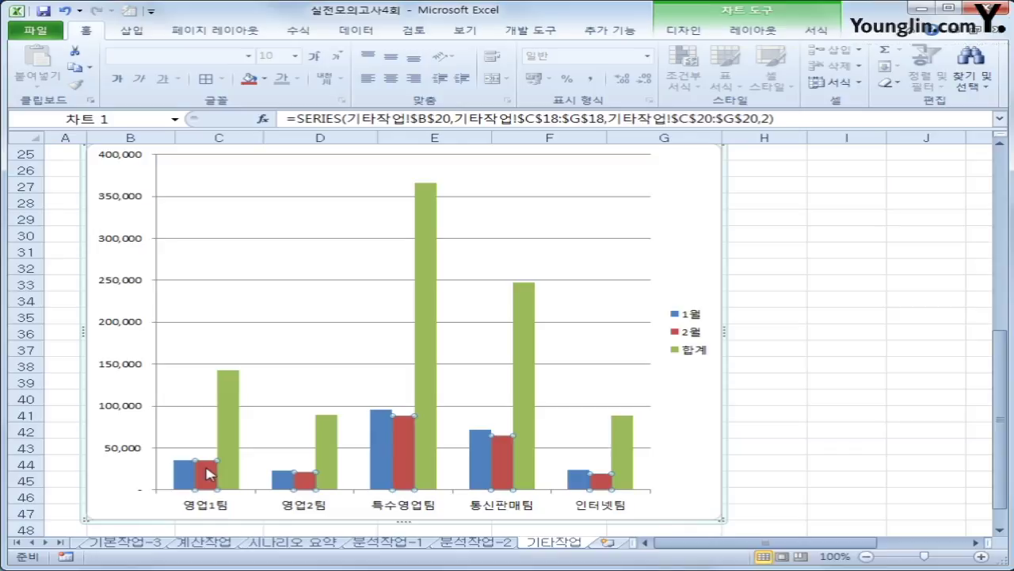
pyautogui.hotkey('shift', 'F10')
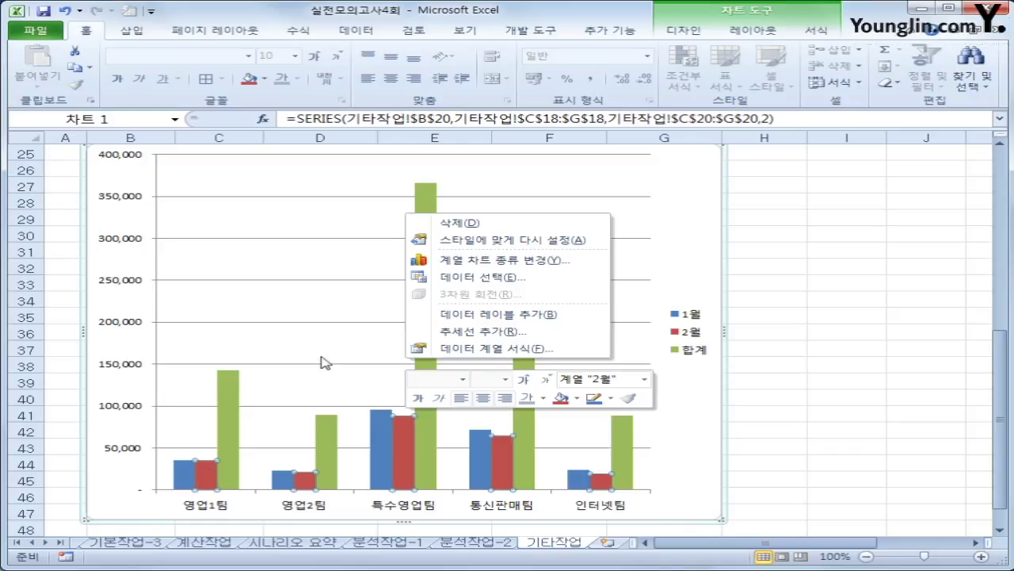
pyautogui.click(474, 224)
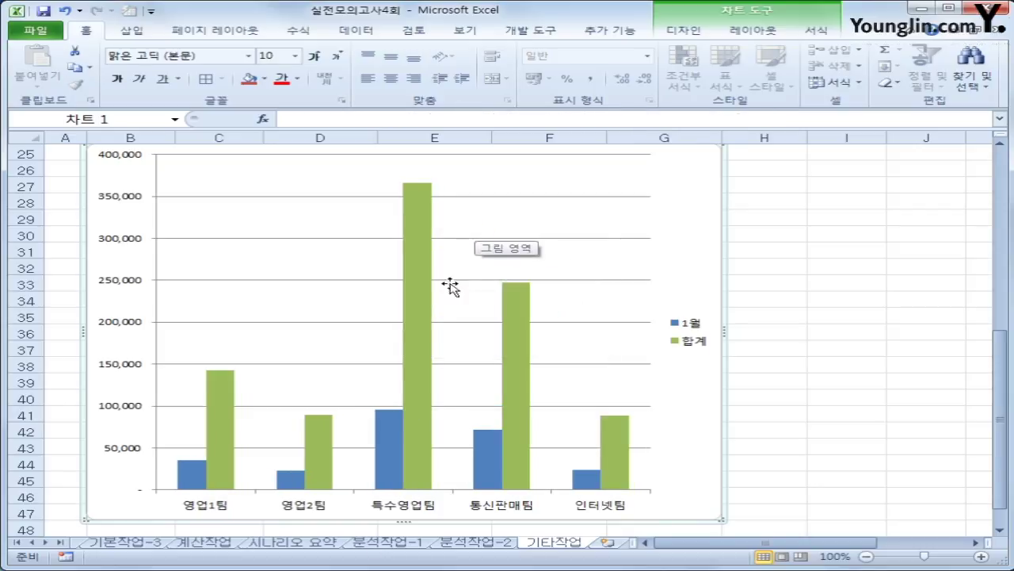
# Change the chart type of the 합계 series to a line with markers
pyautogui.click(416, 251)
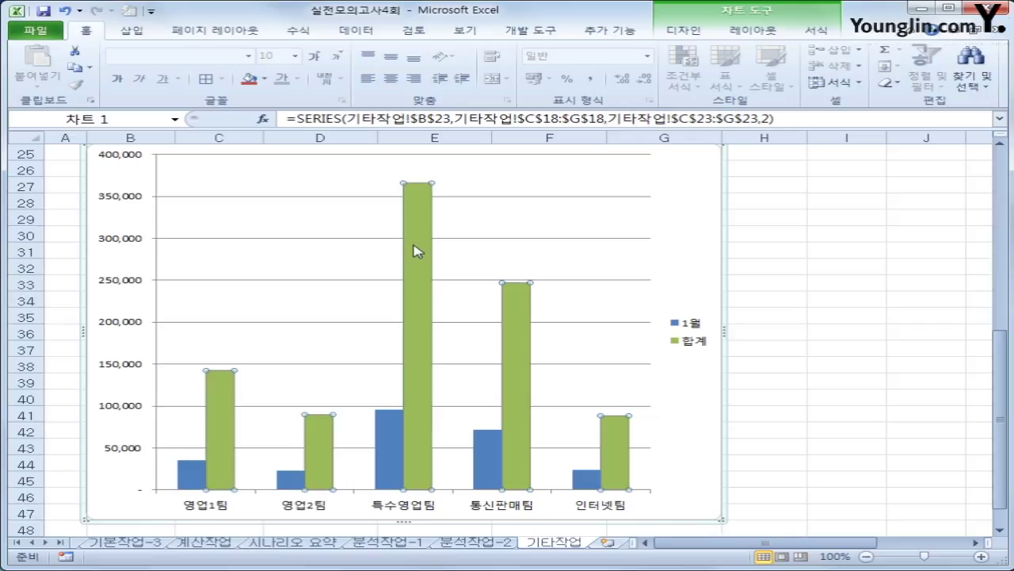
pyautogui.rightClick(420, 224)
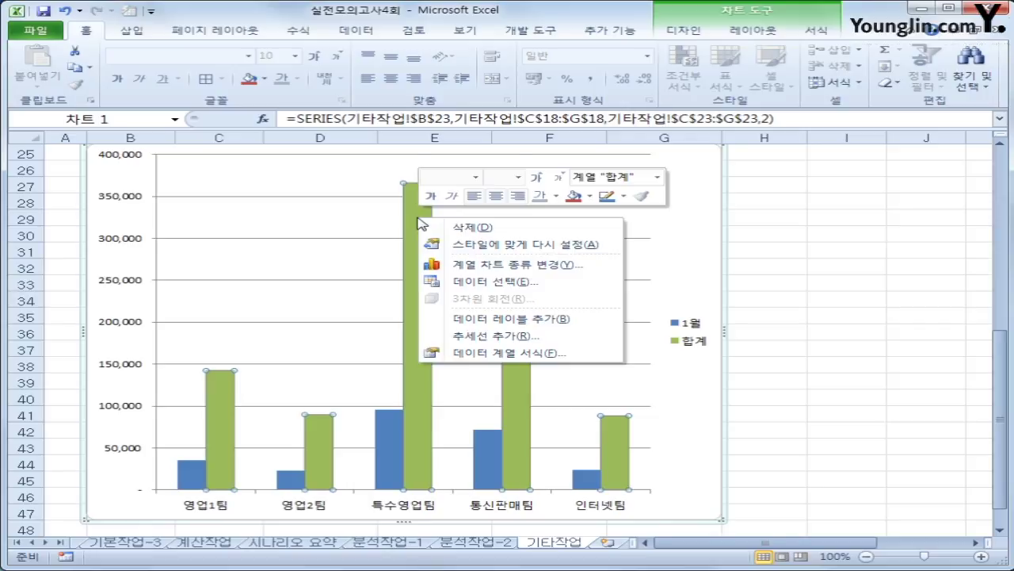
pyautogui.click(518, 265)
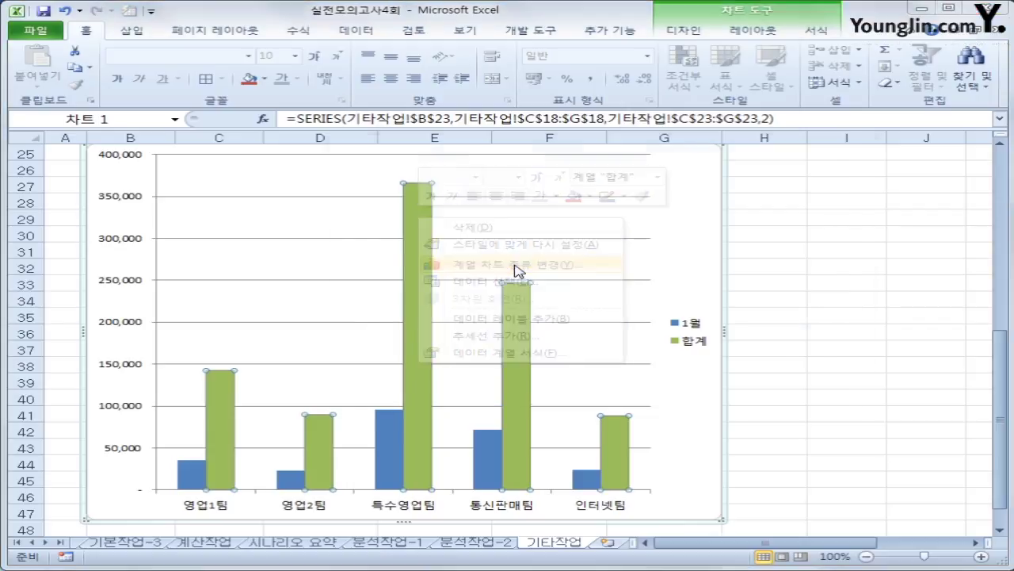
pyautogui.click(662, 334)
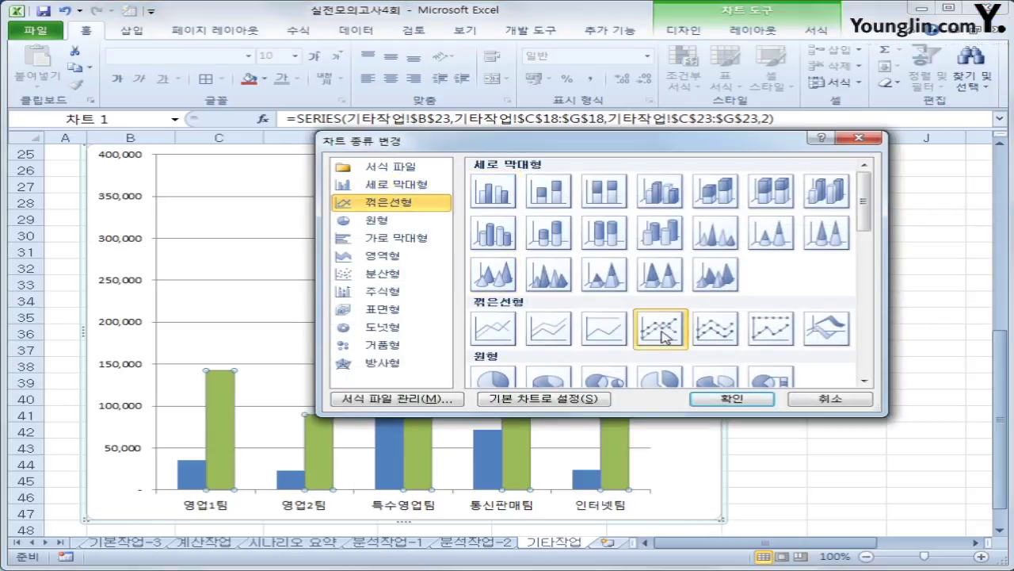
pyautogui.click(731, 399)
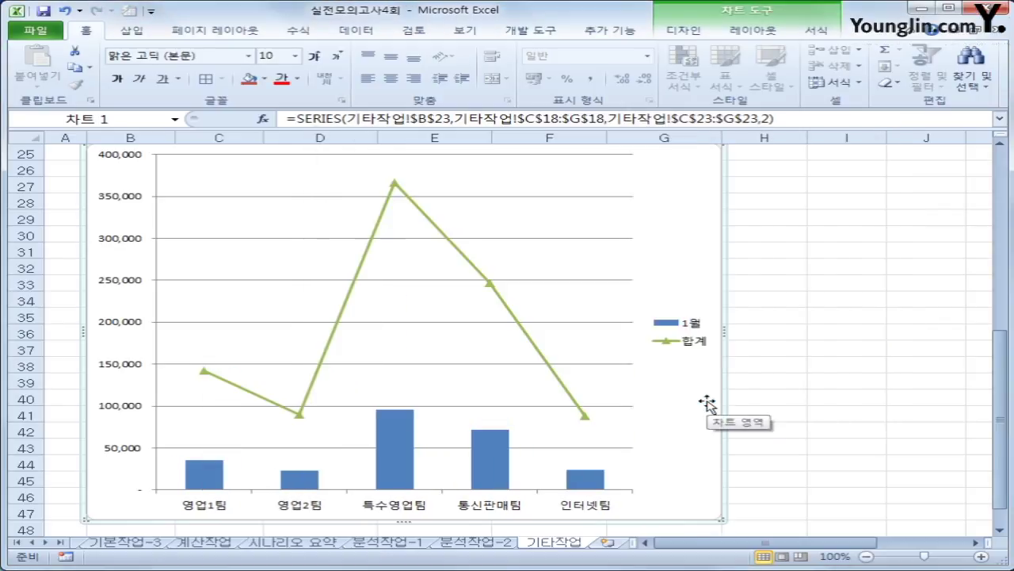
# Plot the 합계 line series on the secondary axis (보조 축)
pyautogui.rightClick(394, 184)
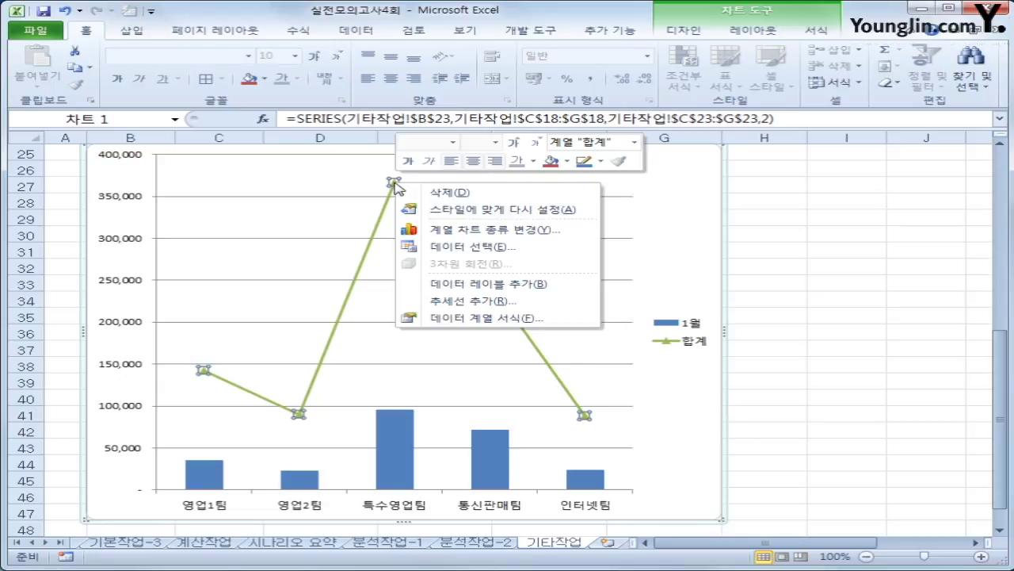
pyautogui.click(507, 320)
pyautogui.click(545, 176)
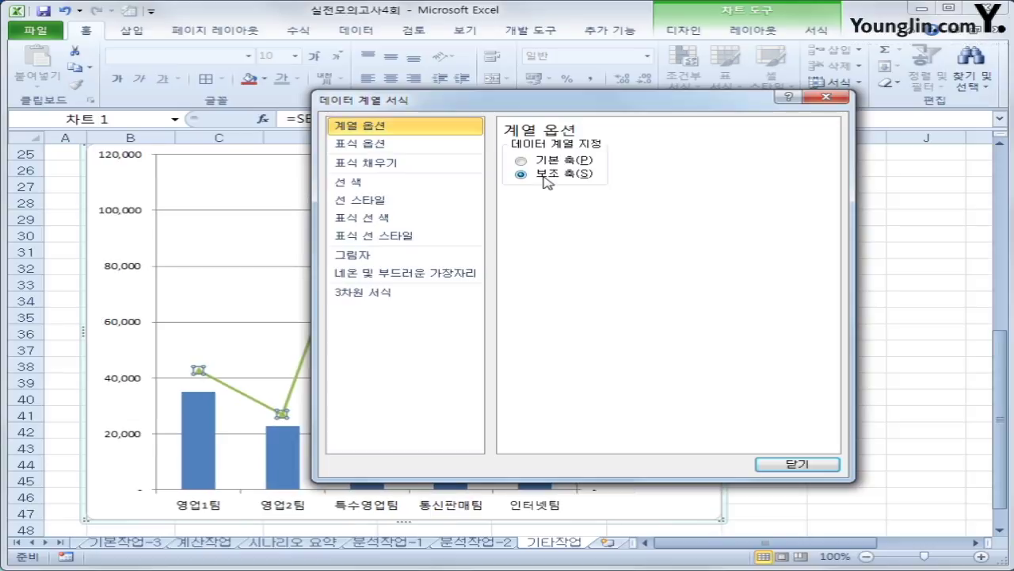
pyautogui.click(802, 466)
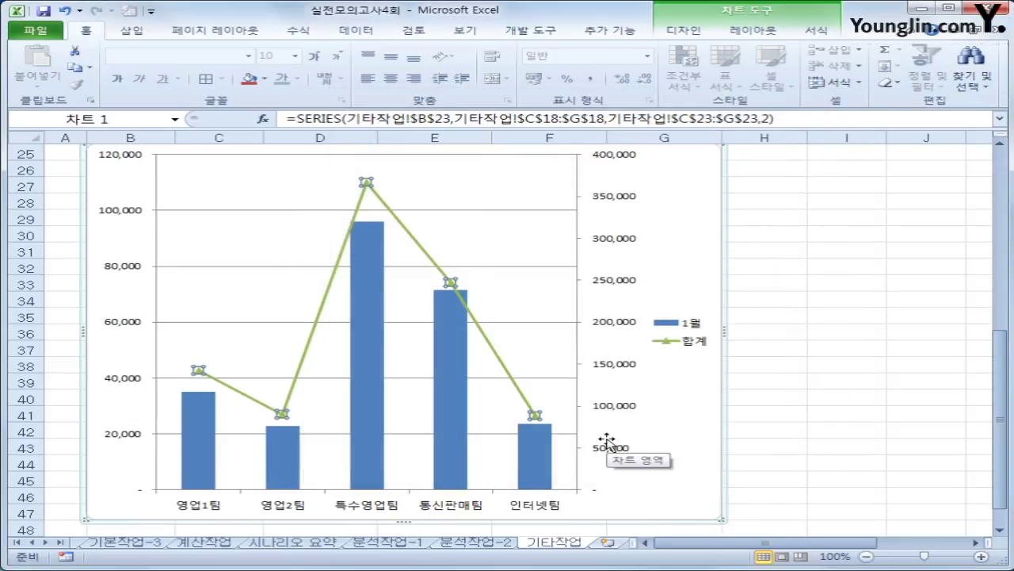
# Add a chart title above the plot area with the text 영업 현황
pyautogui.click(674, 460)
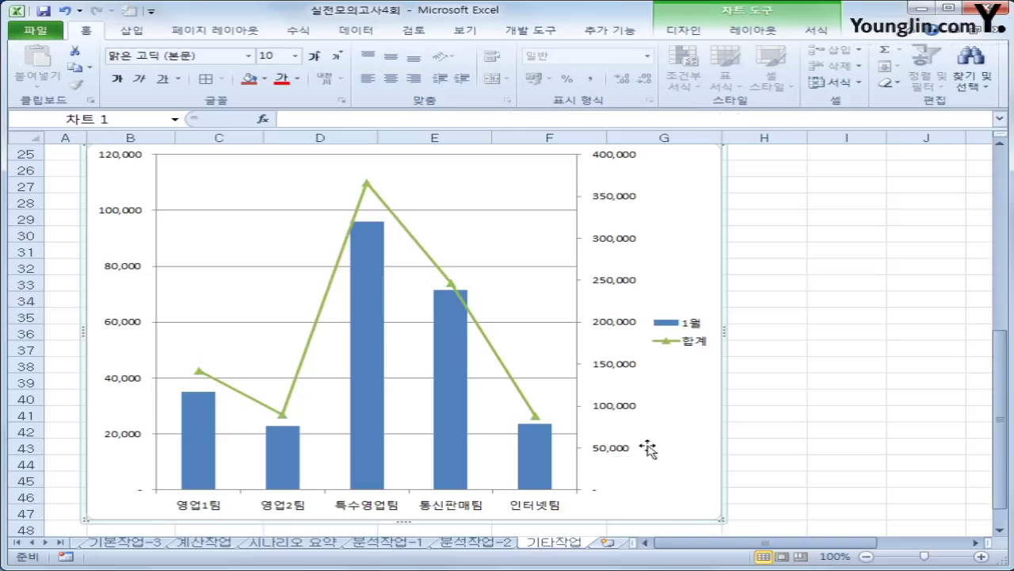
pyautogui.click(735, 35)
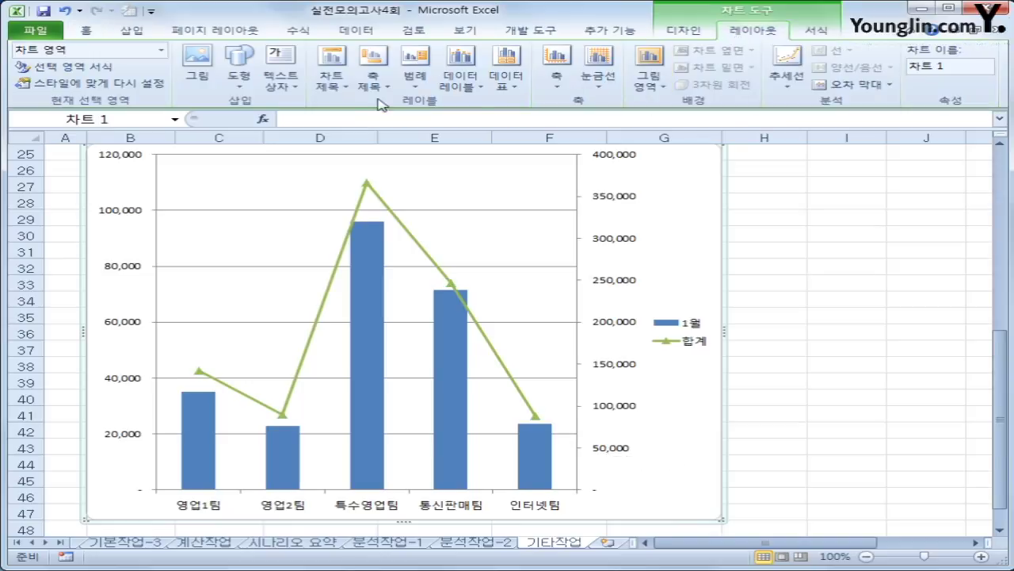
pyautogui.click(332, 75)
pyautogui.click(380, 191)
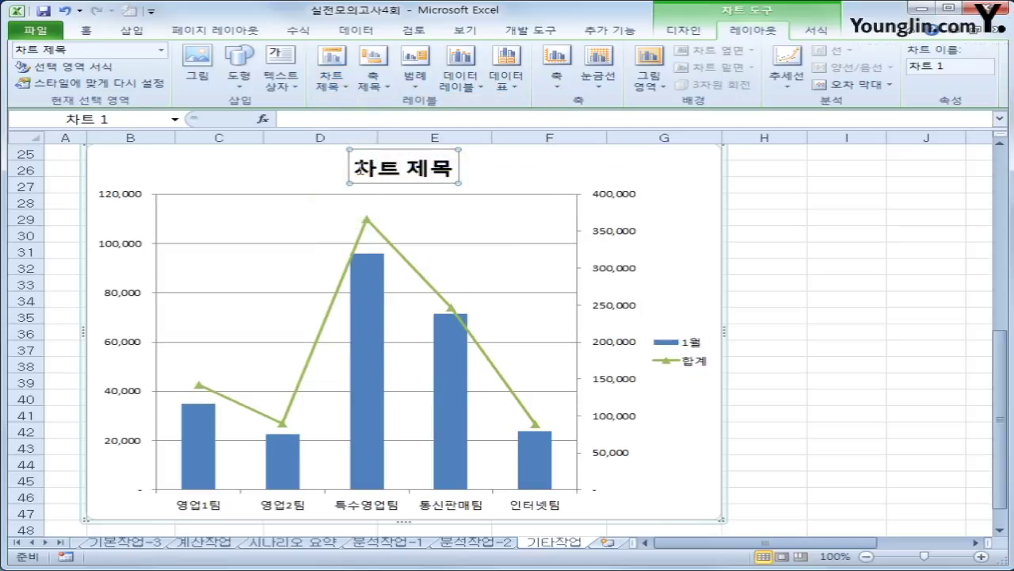
pyautogui.moveTo(358, 168); pyautogui.dragTo(449, 178)
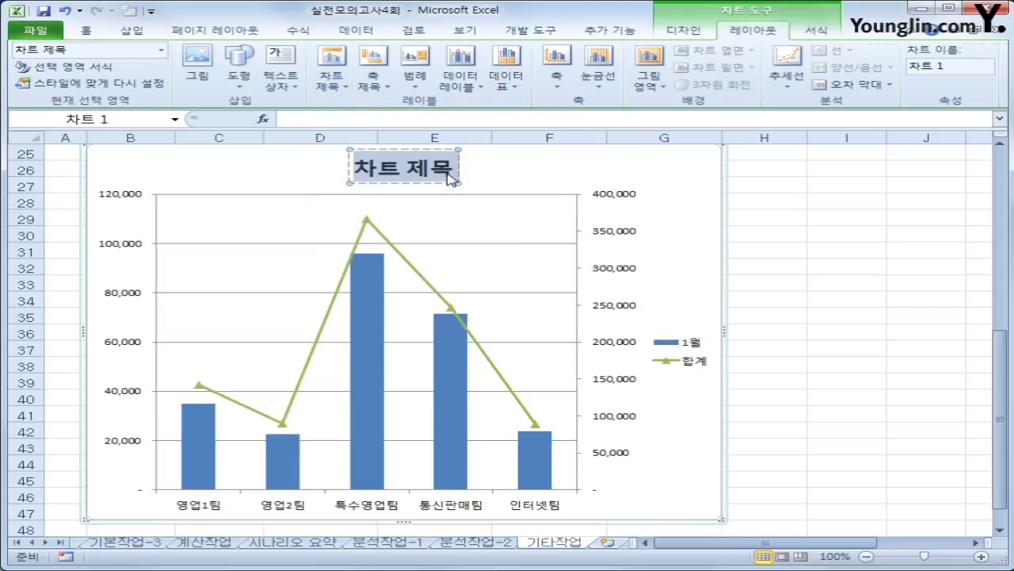
pyautogui.write('영업 현황')
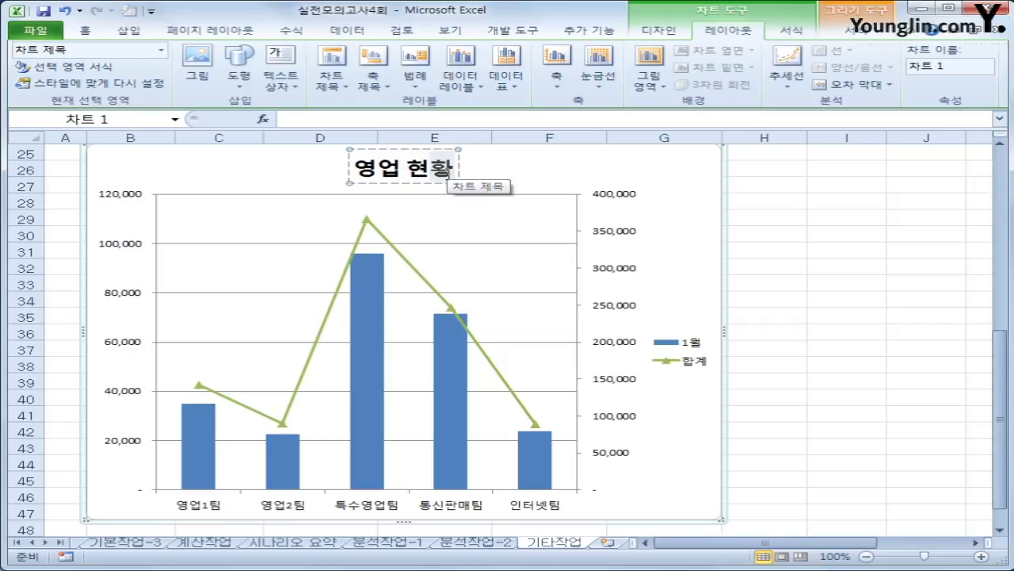
pyautogui.click(462, 178)
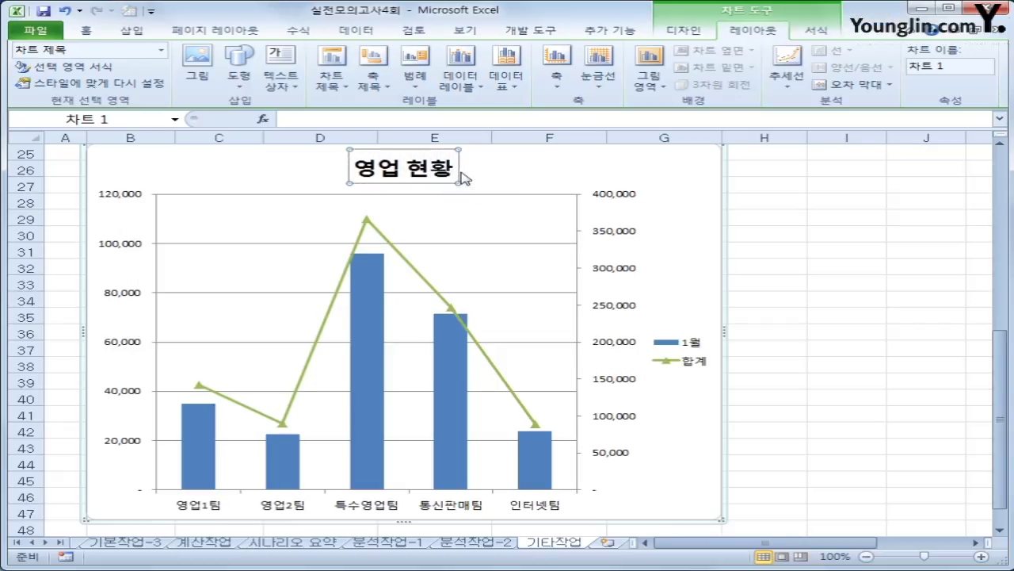
# Format the chart title in the 궁서 font at size 14 with italic style
pyautogui.rightClick(460, 171)
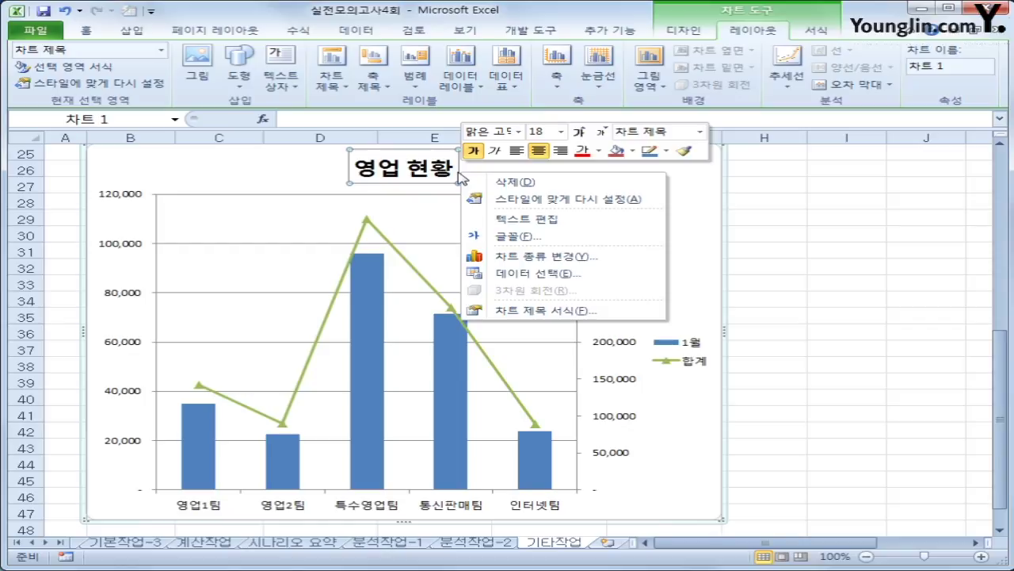
pyautogui.click(518, 132)
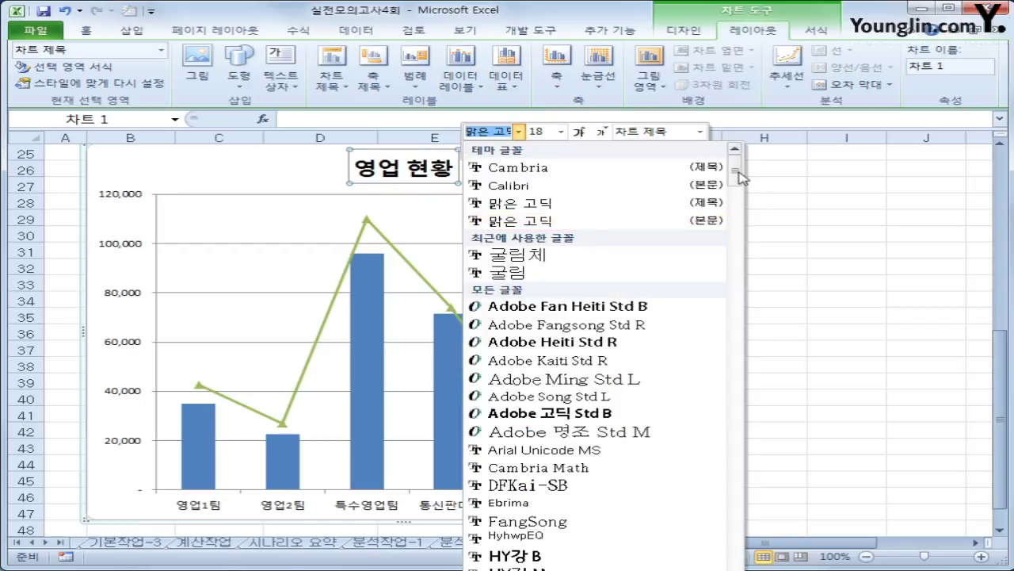
pyautogui.moveTo(737, 171); pyautogui.dragTo(713, 277)
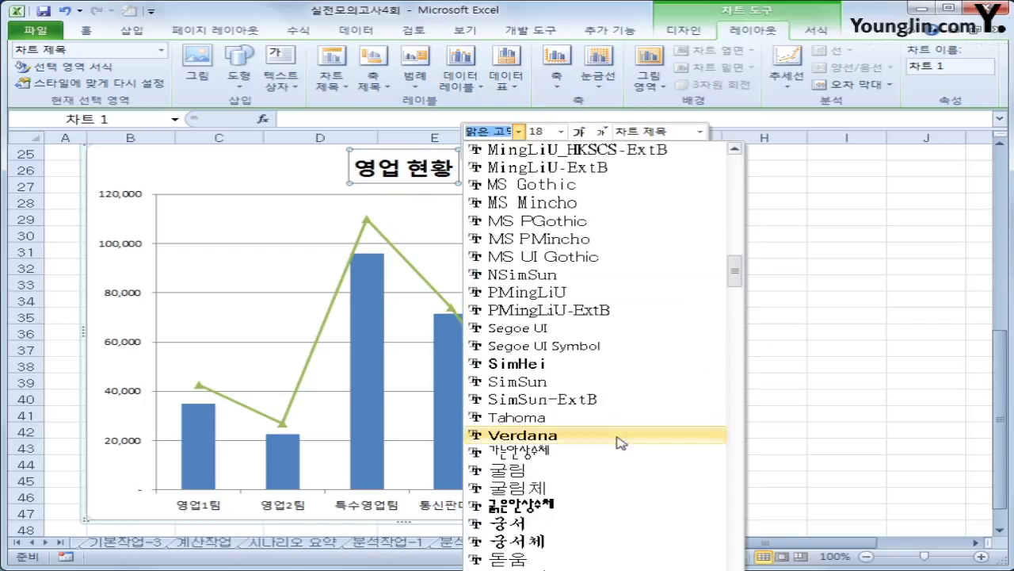
pyautogui.click(569, 524)
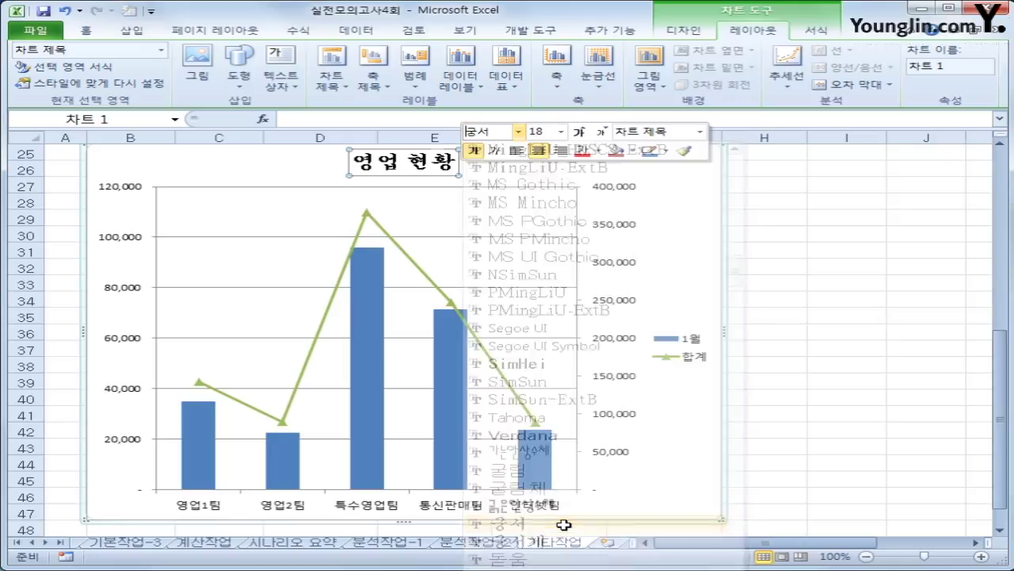
pyautogui.click(602, 132)
pyautogui.click(602, 133)
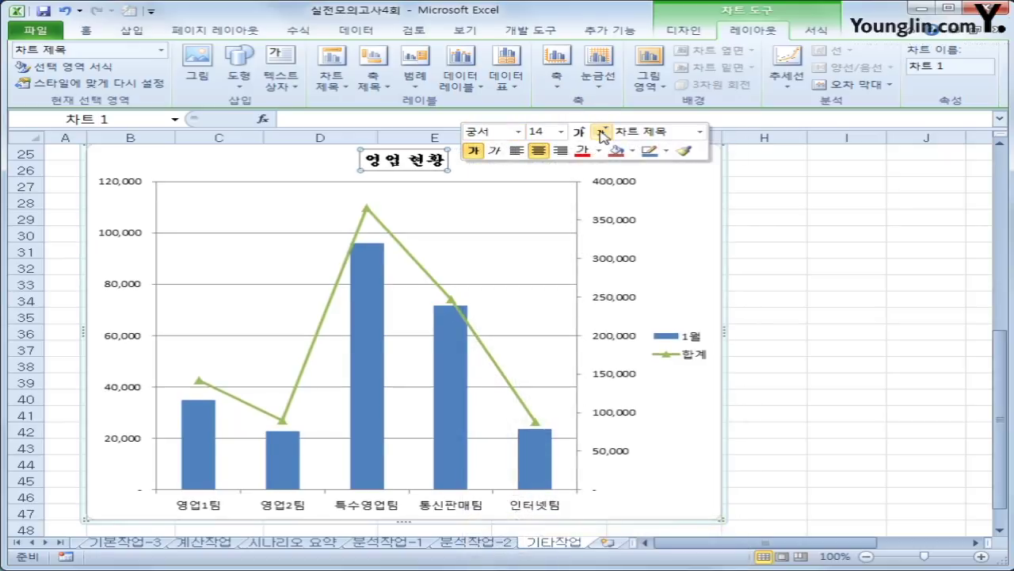
pyautogui.click(495, 152)
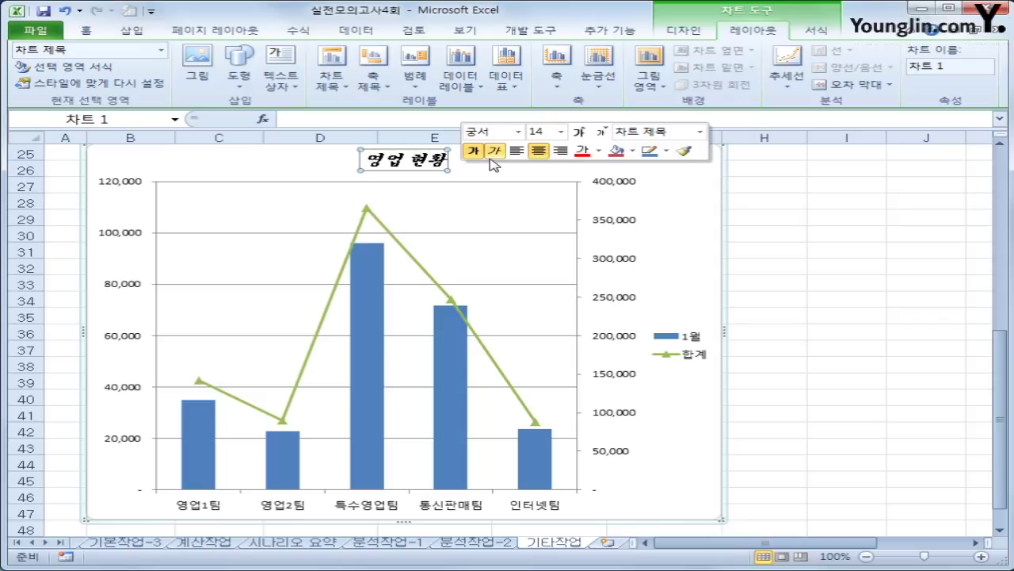
# Add a data label to only the 특수영업팀 point of the 합계 line series
pyautogui.click(365, 211)
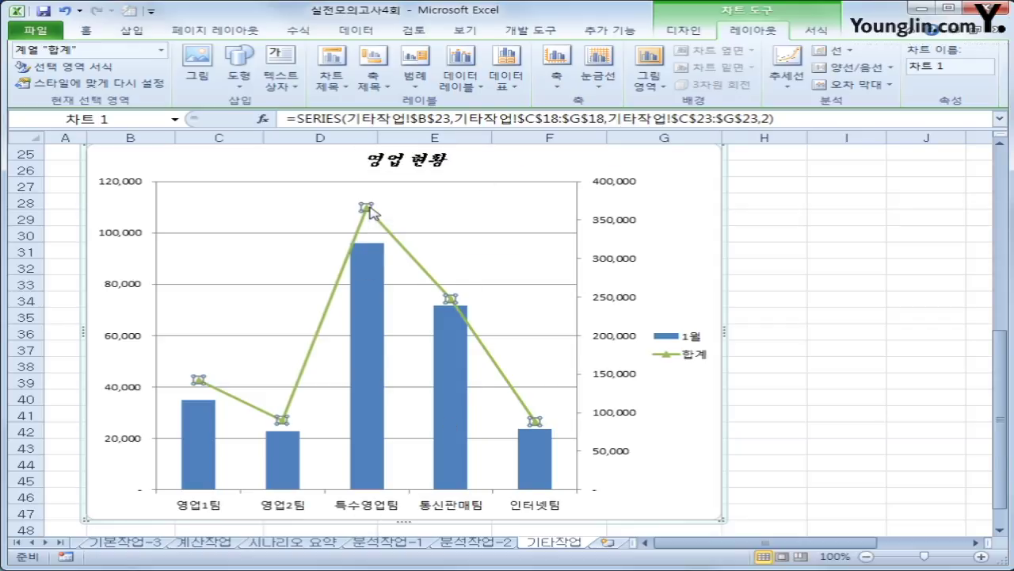
pyautogui.click(365, 209)
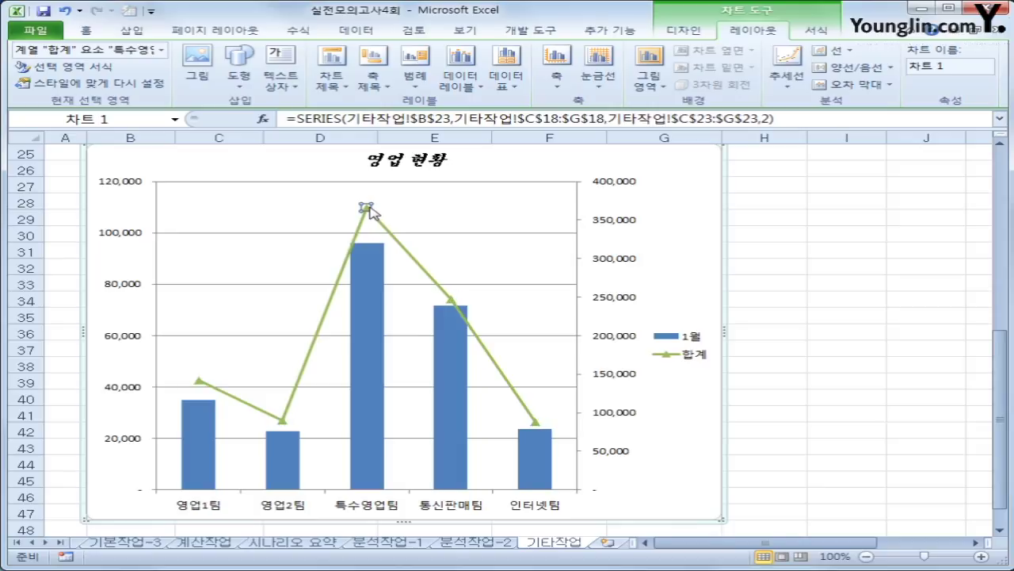
pyautogui.rightClick(367, 208)
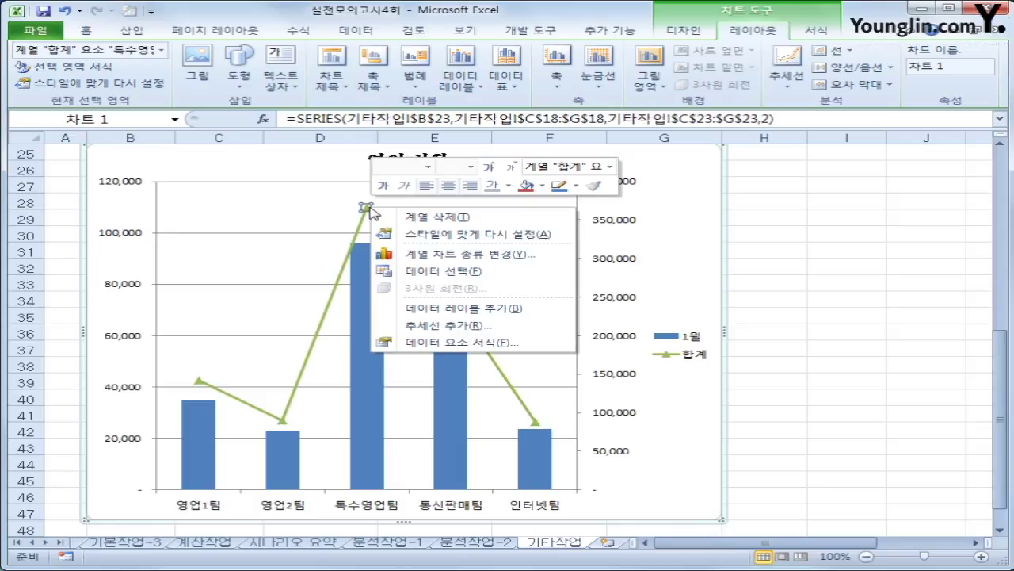
pyautogui.click(525, 309)
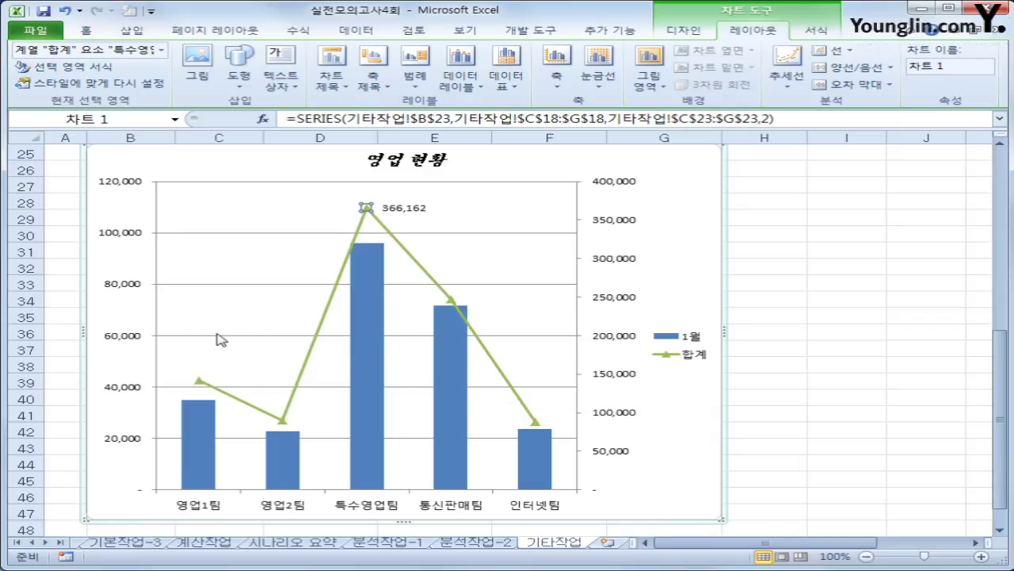
# Set the primary vertical value axis to display units of 천 (thousands) with the unit label shown on the chart
pyautogui.click(137, 240)
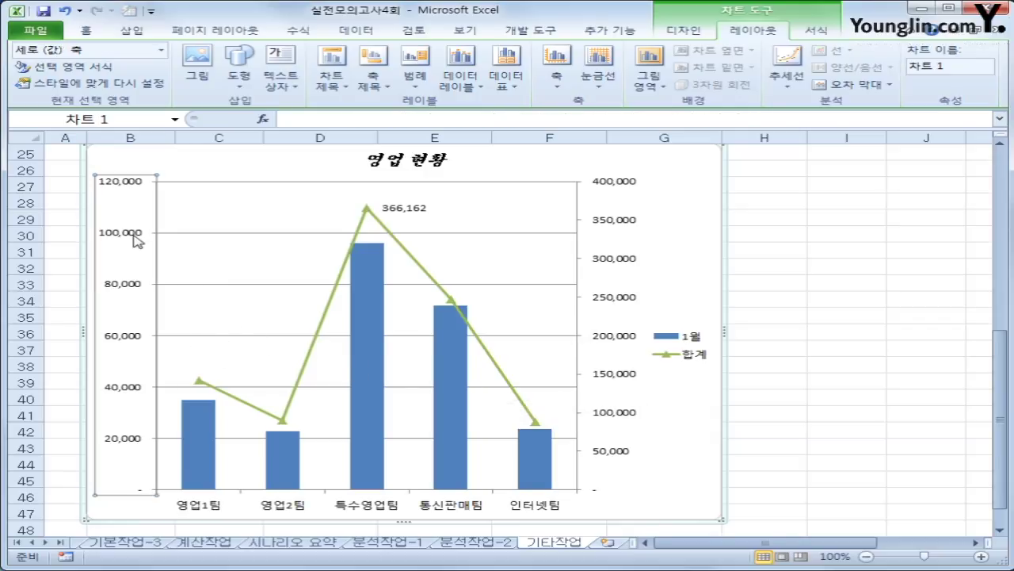
pyautogui.rightClick(134, 237)
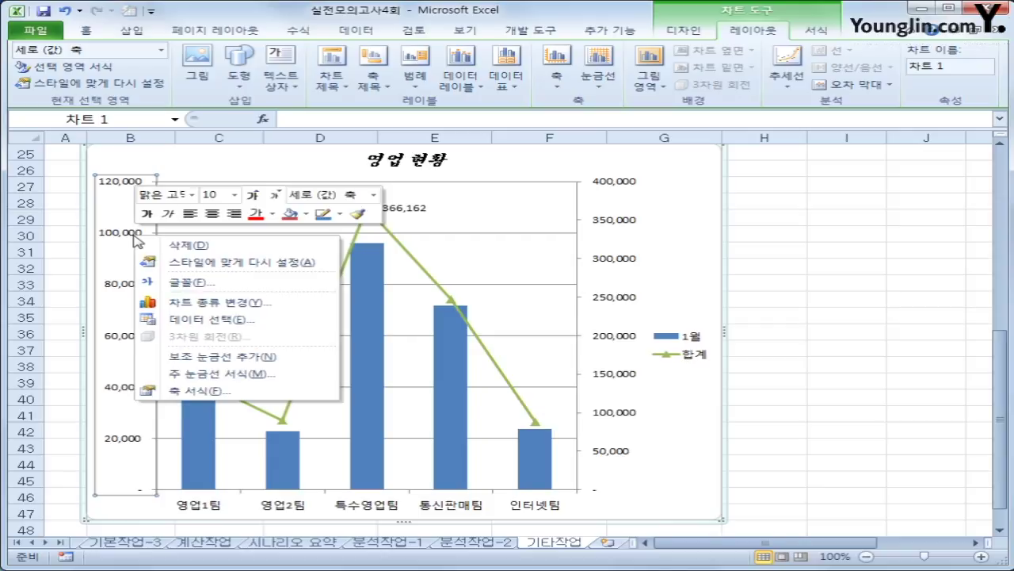
pyautogui.click(223, 392)
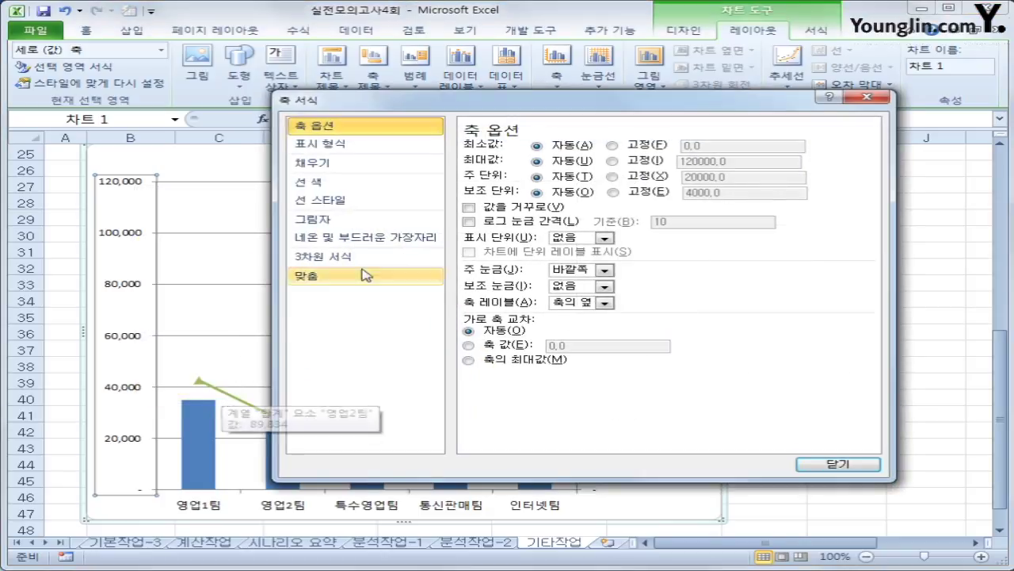
pyautogui.click(604, 240)
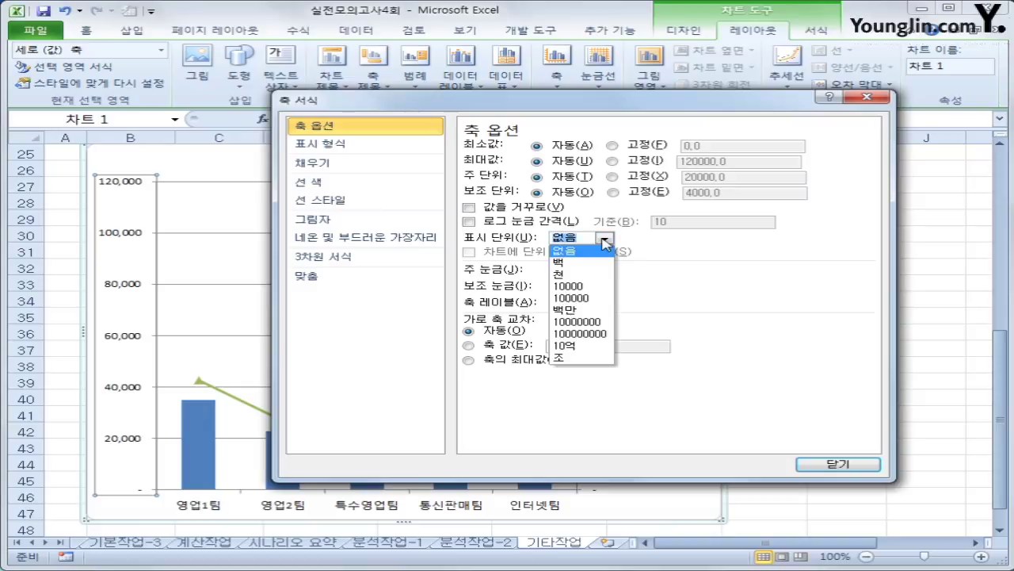
pyautogui.click(584, 273)
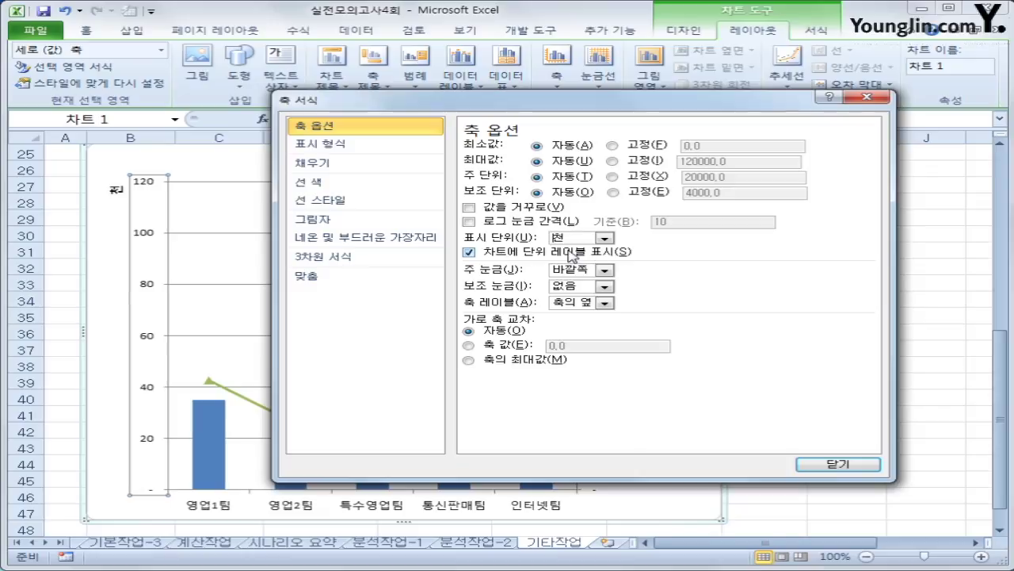
pyautogui.click(805, 465)
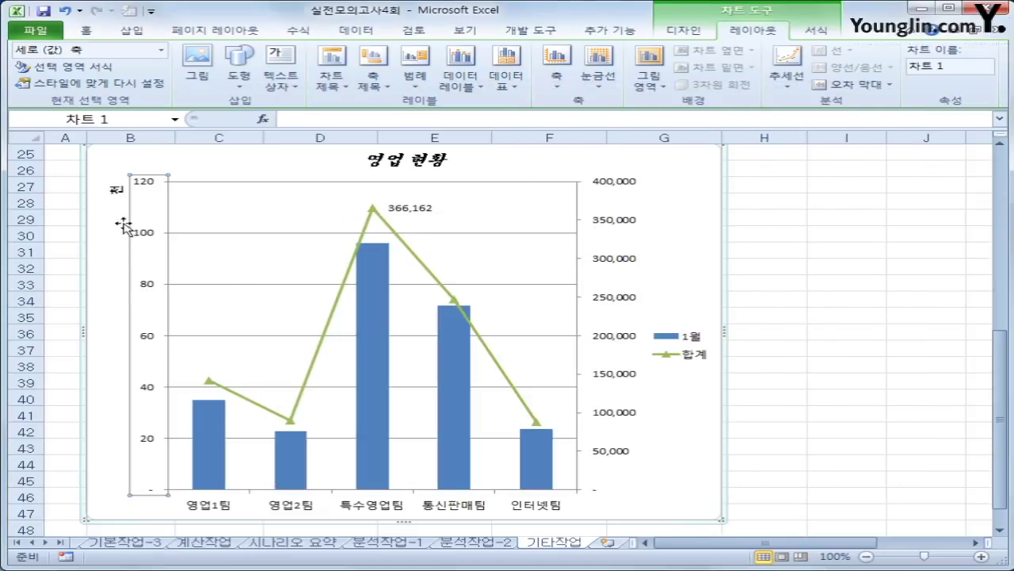
# Change the text direction of the vertical axis's 천 display unit label to horizontal (가로)
pyautogui.rightClick(118, 190)
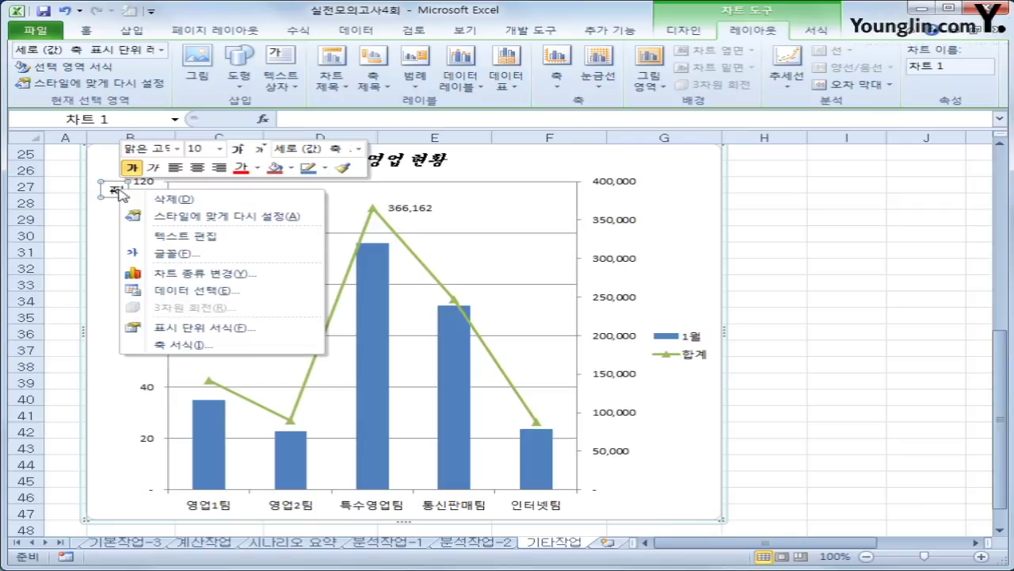
pyautogui.click(257, 331)
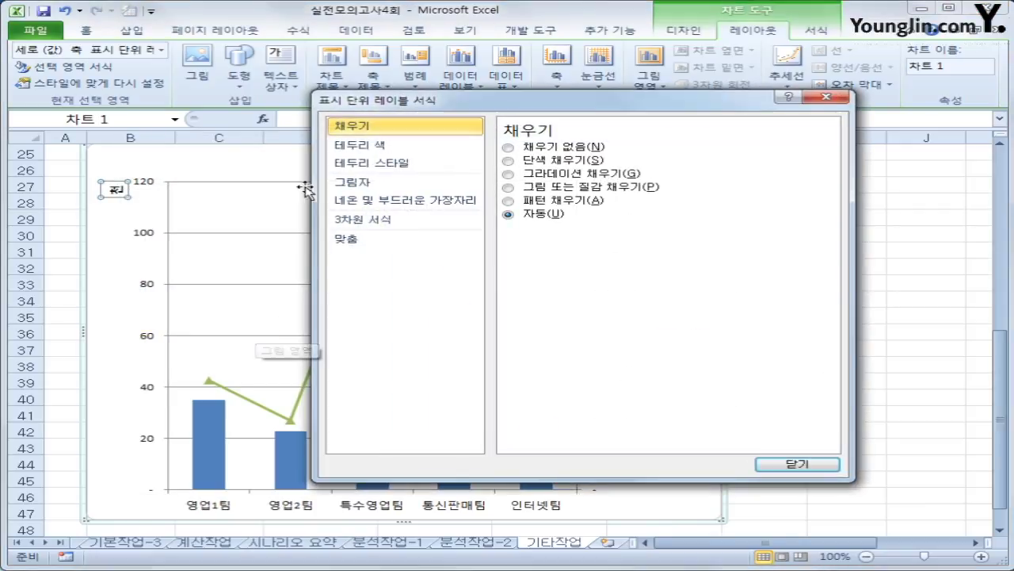
pyautogui.click(379, 248)
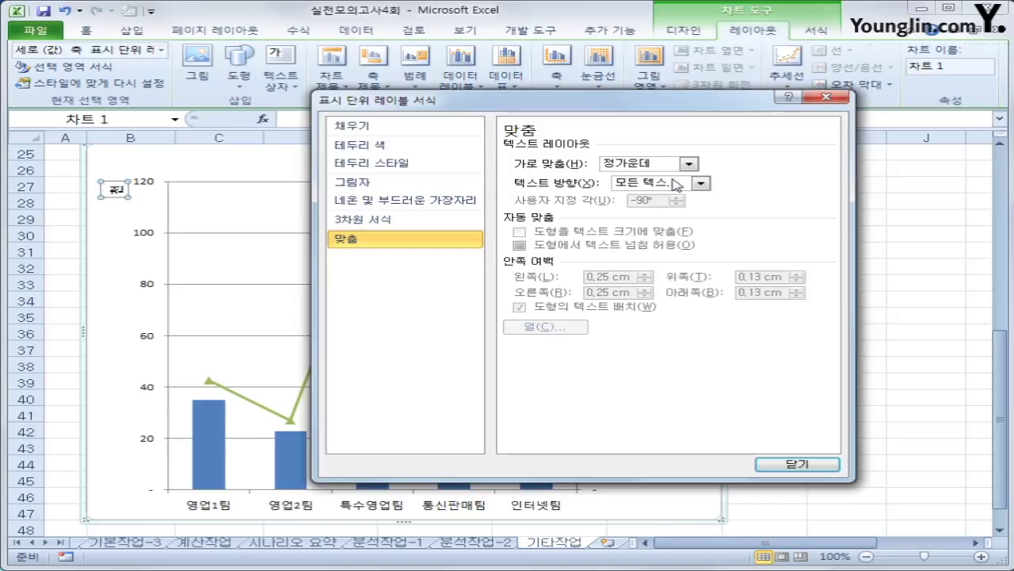
pyautogui.click(678, 184)
pyautogui.click(674, 216)
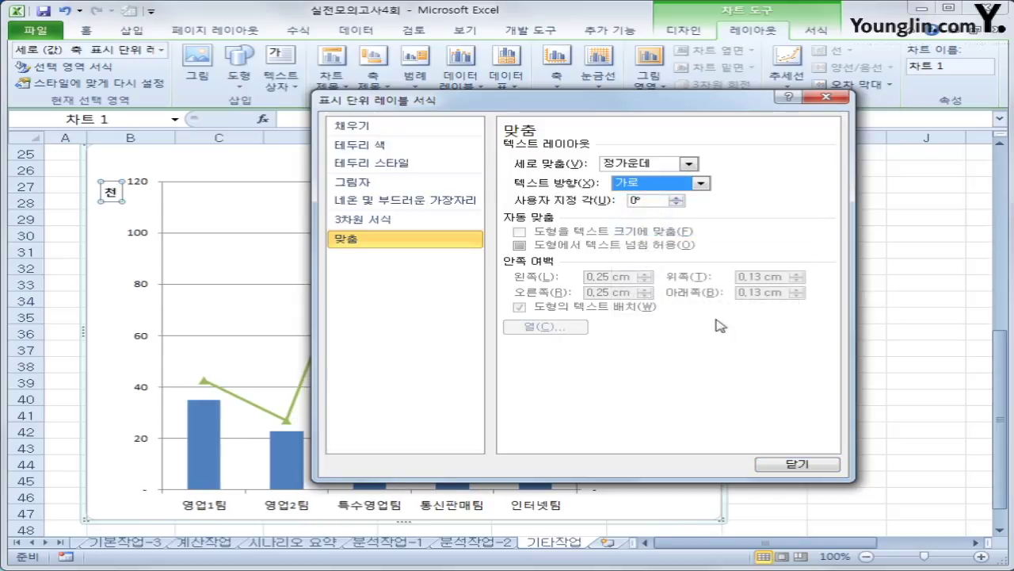
pyautogui.click(795, 464)
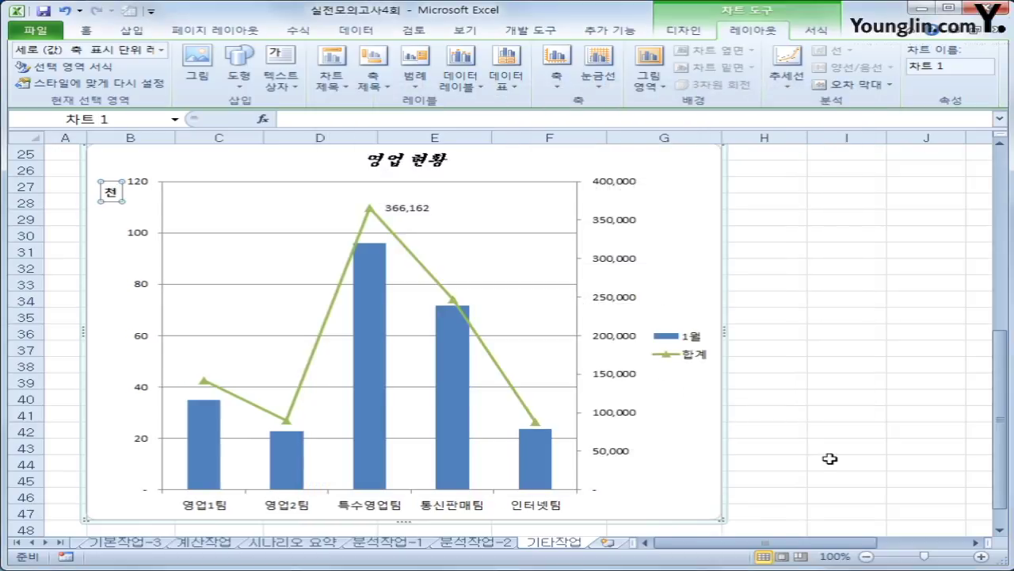
pyautogui.click(830, 456)
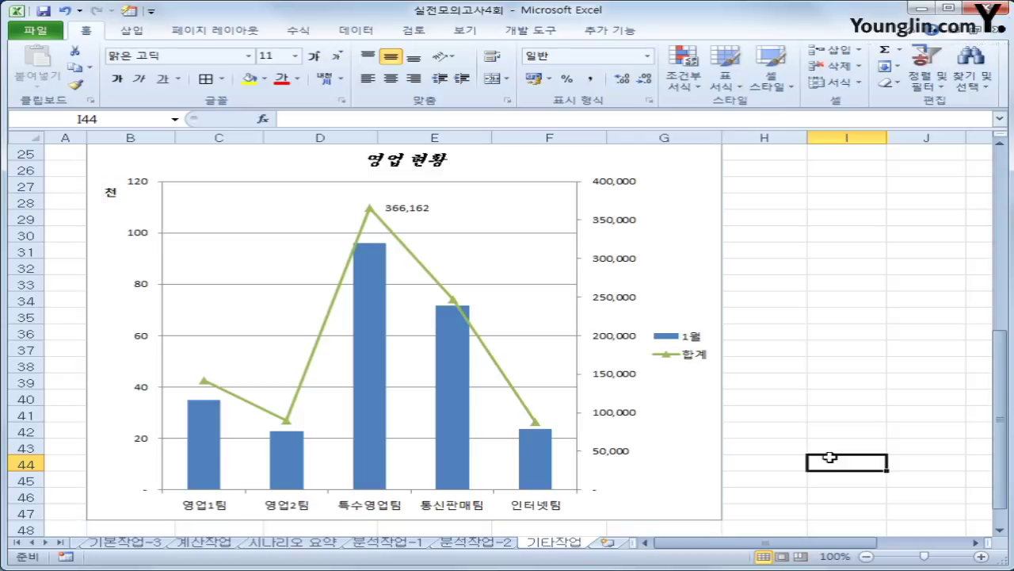
# Move the 영업 현황 chart to a new chart sheet named 차트작업
pyautogui.click(667, 219)
pyautogui.hotkey('shift', 'F10')
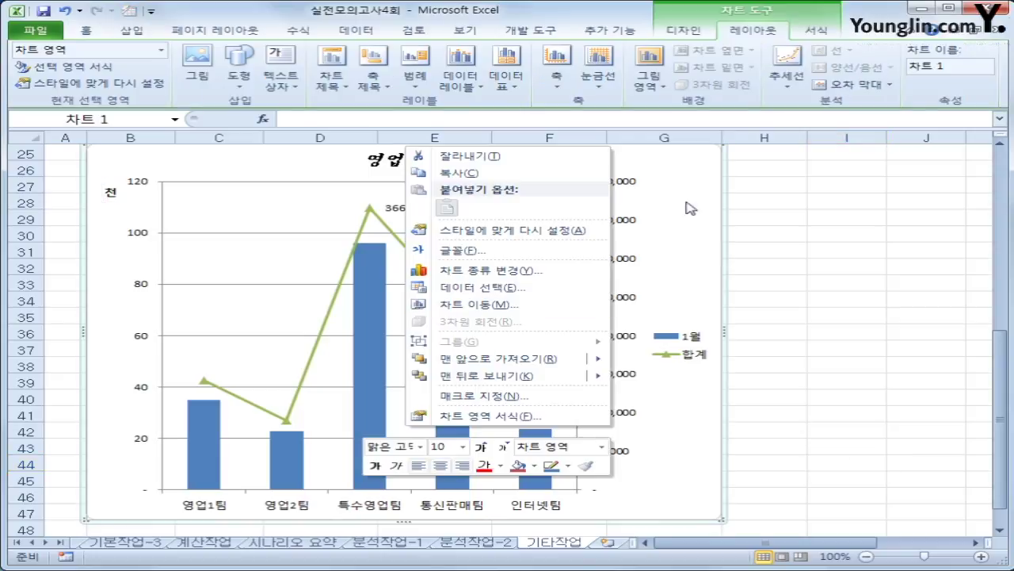
pyautogui.click(524, 315)
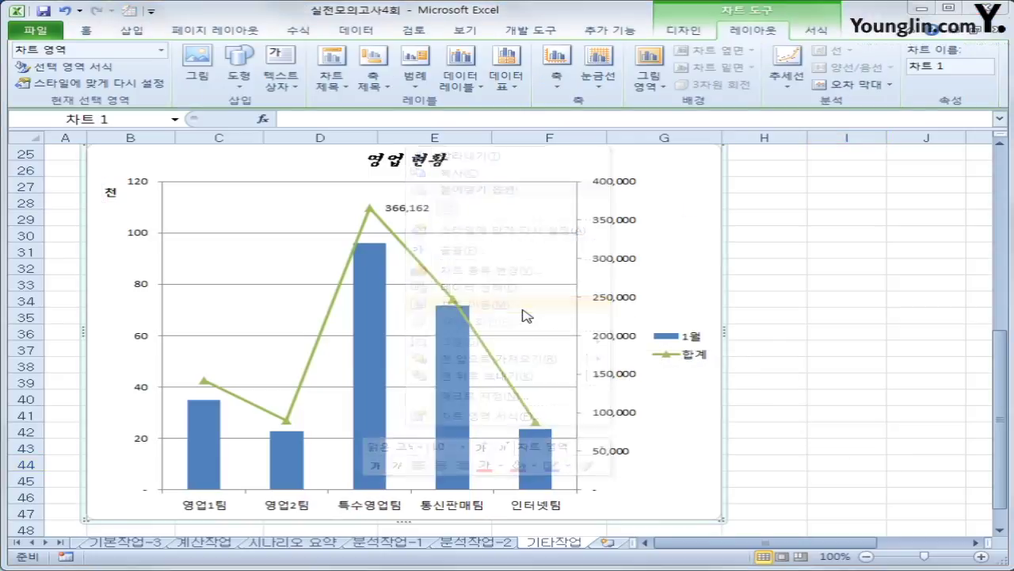
pyautogui.click(382, 290)
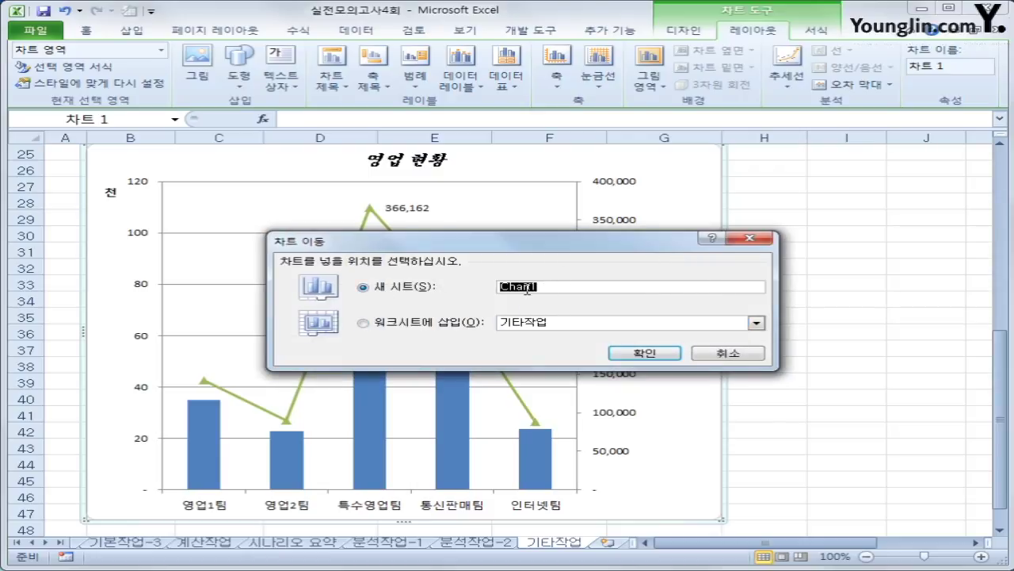
pyautogui.write('차트작업')
pyautogui.click(644, 352)
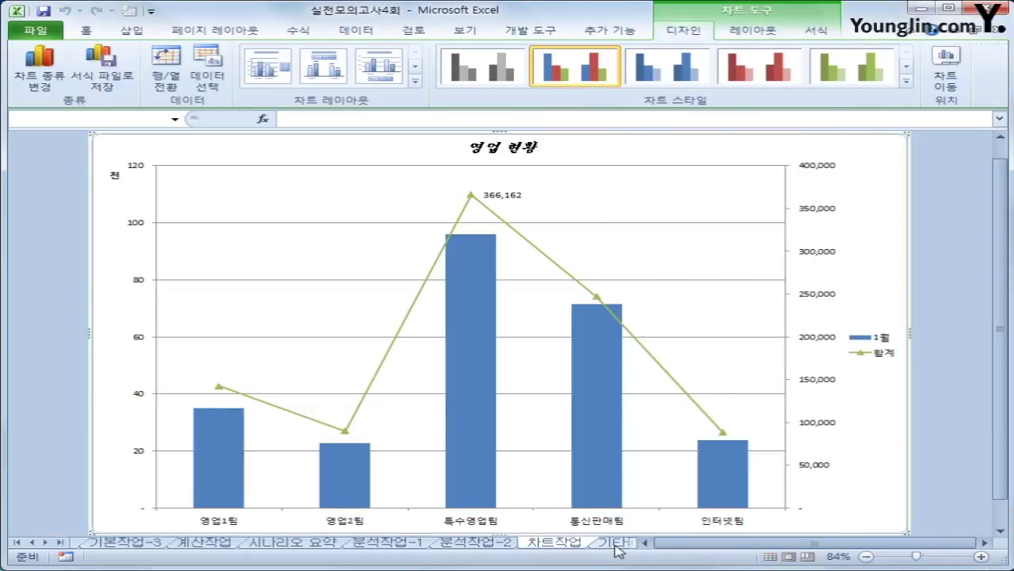
# Check the 기타작업 sheet where the chart used to be, and return to the 차트작업 chart sheet
pyautogui.click(596, 546)
pyautogui.click(488, 545)
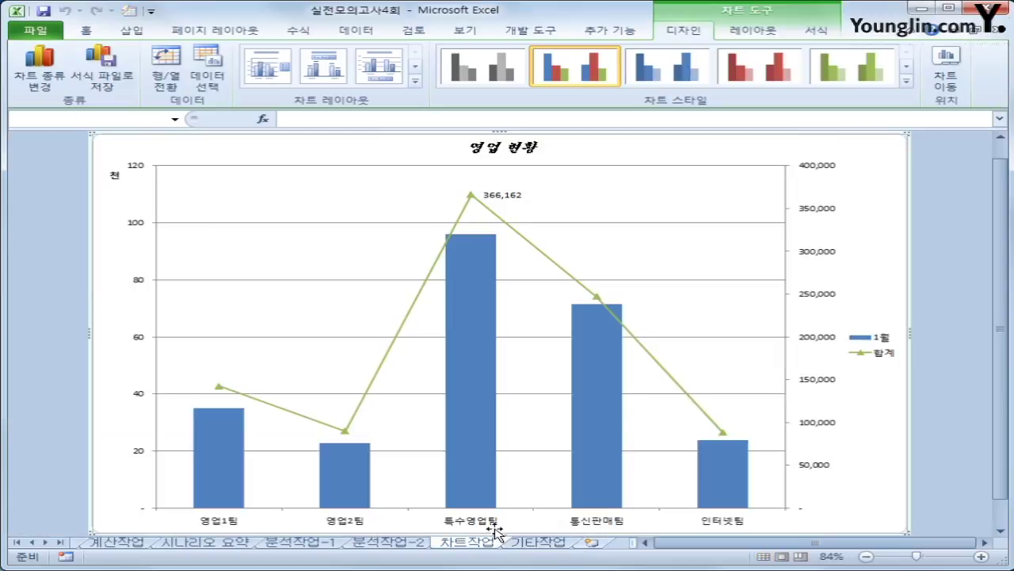
pyautogui.click(565, 545)
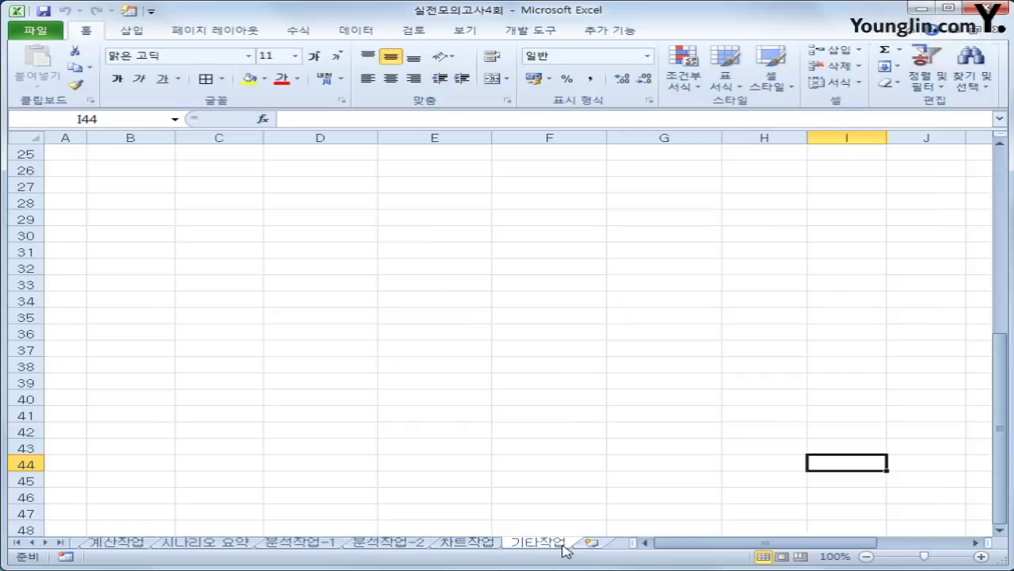
pyautogui.scroll(3, 698, 450)
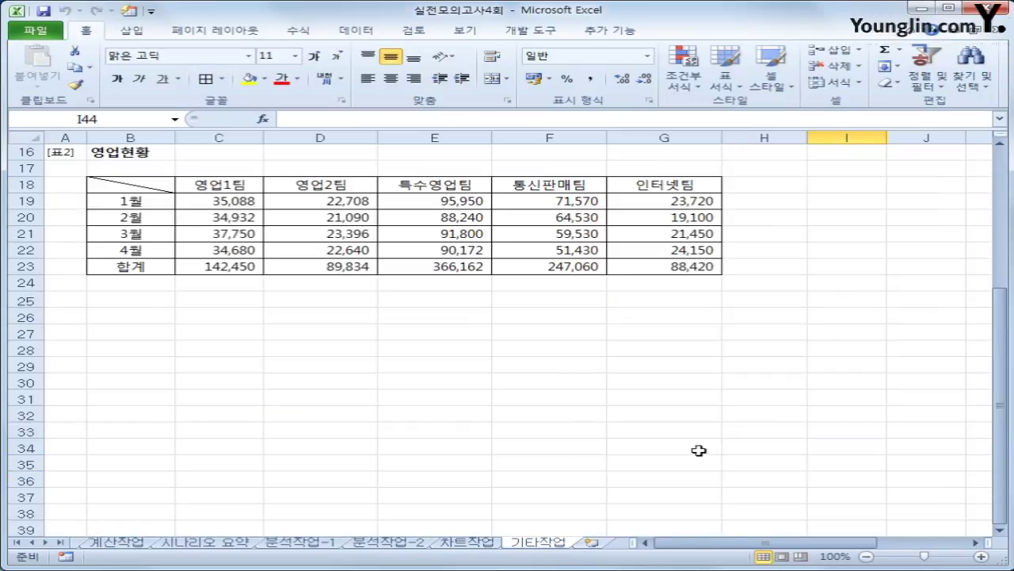
pyautogui.click(475, 544)
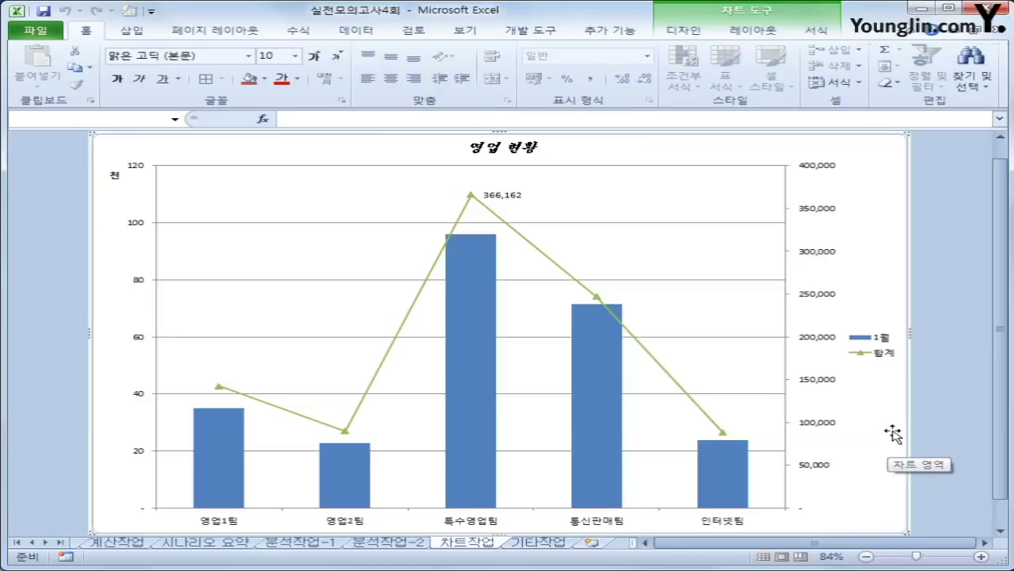